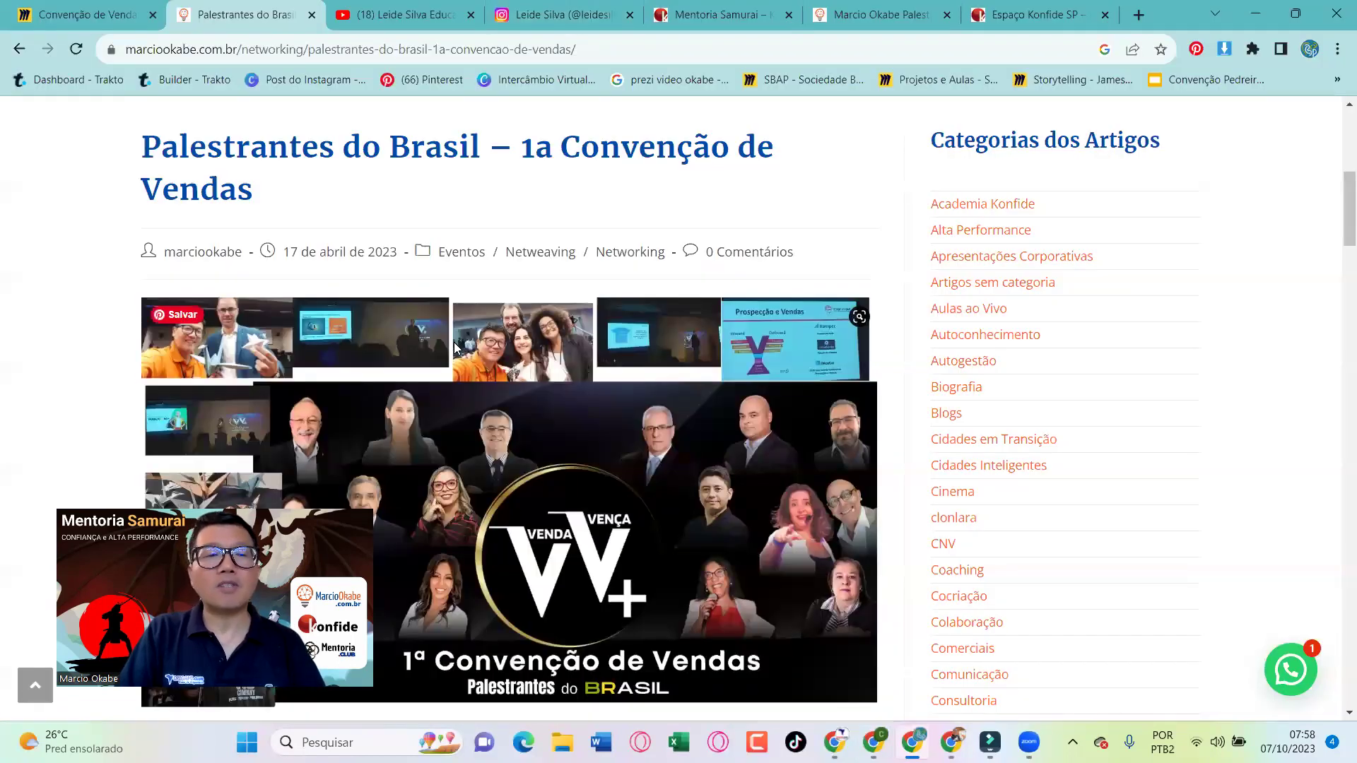
Scroll the Palestrantes article, then switch to the educator's YouTube channel on its videos page
scroll(455, 347, down, 2)
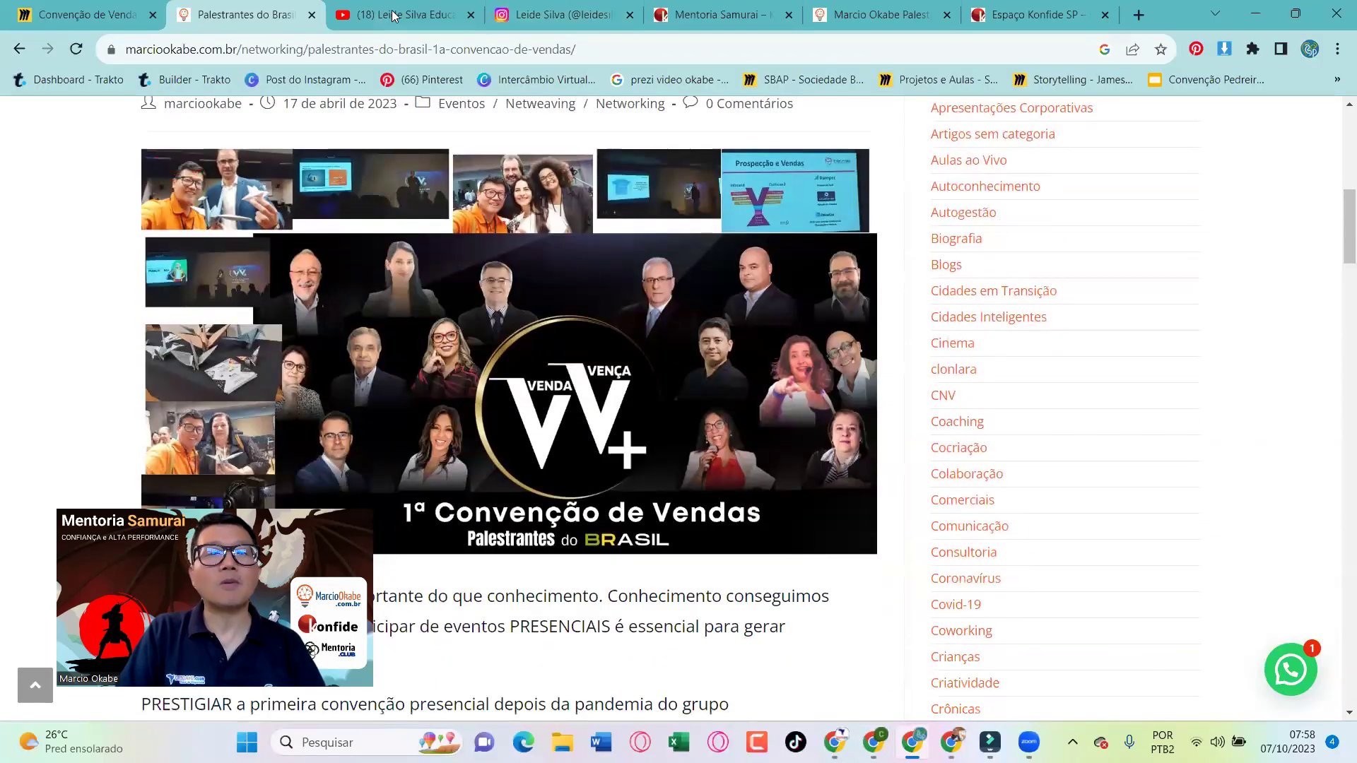
click(401, 14)
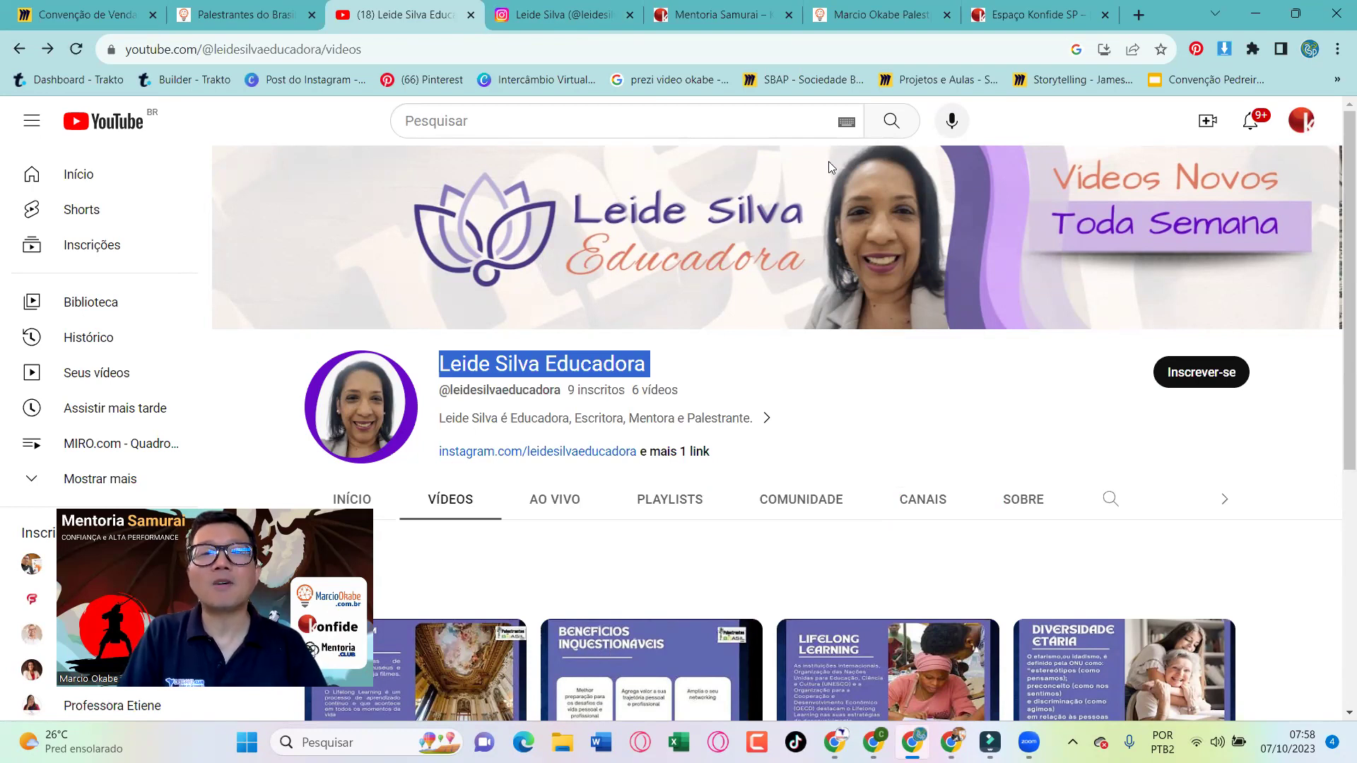
Follow the educator's Instagram profile, raising it to 815 followers, and check the active Chrome profile
click(553, 17)
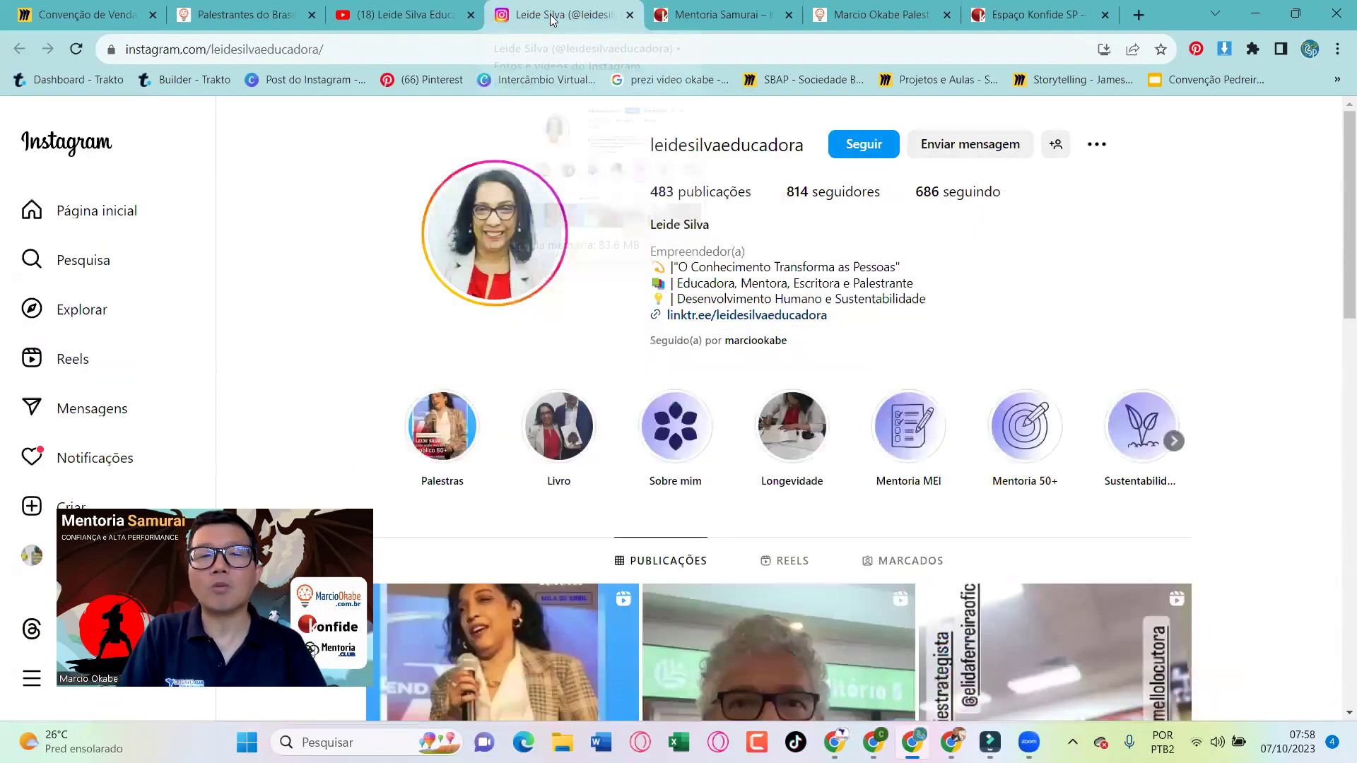
click(860, 147)
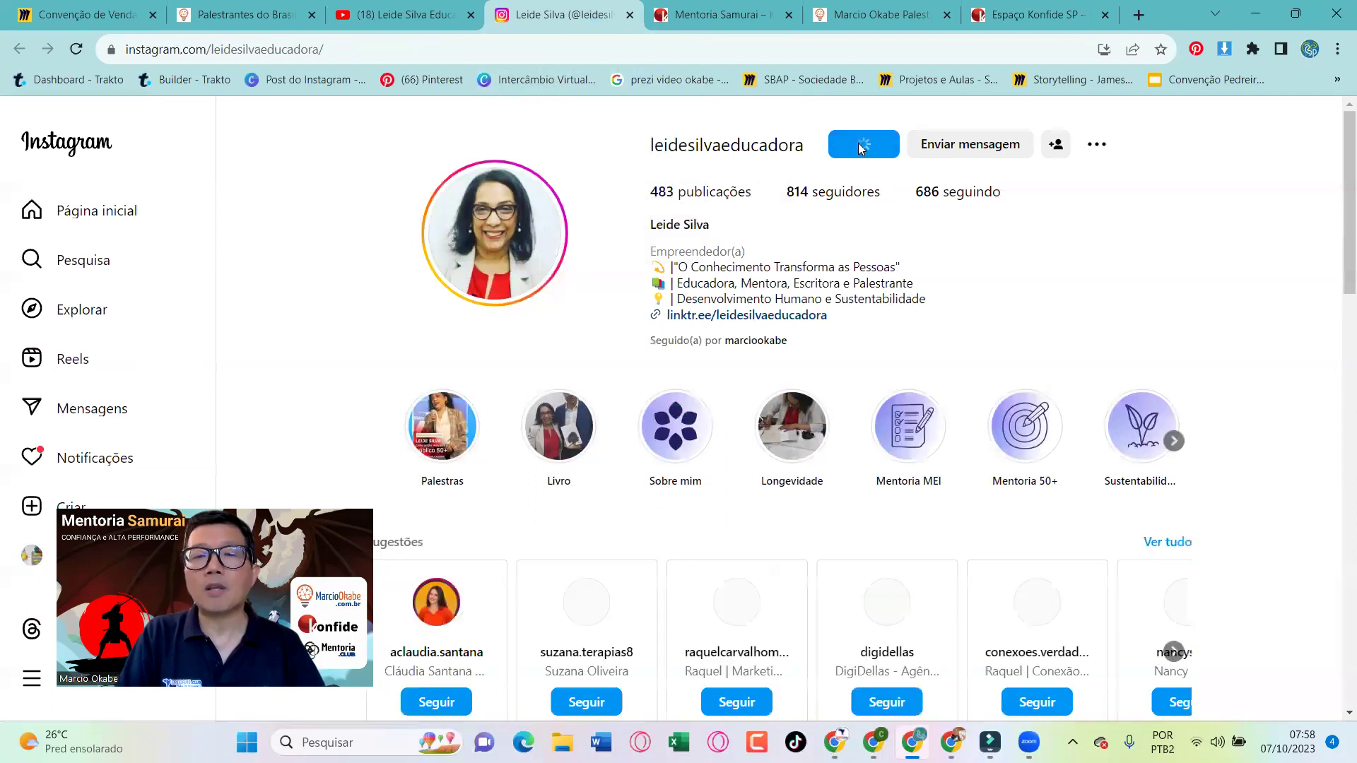
click(1310, 49)
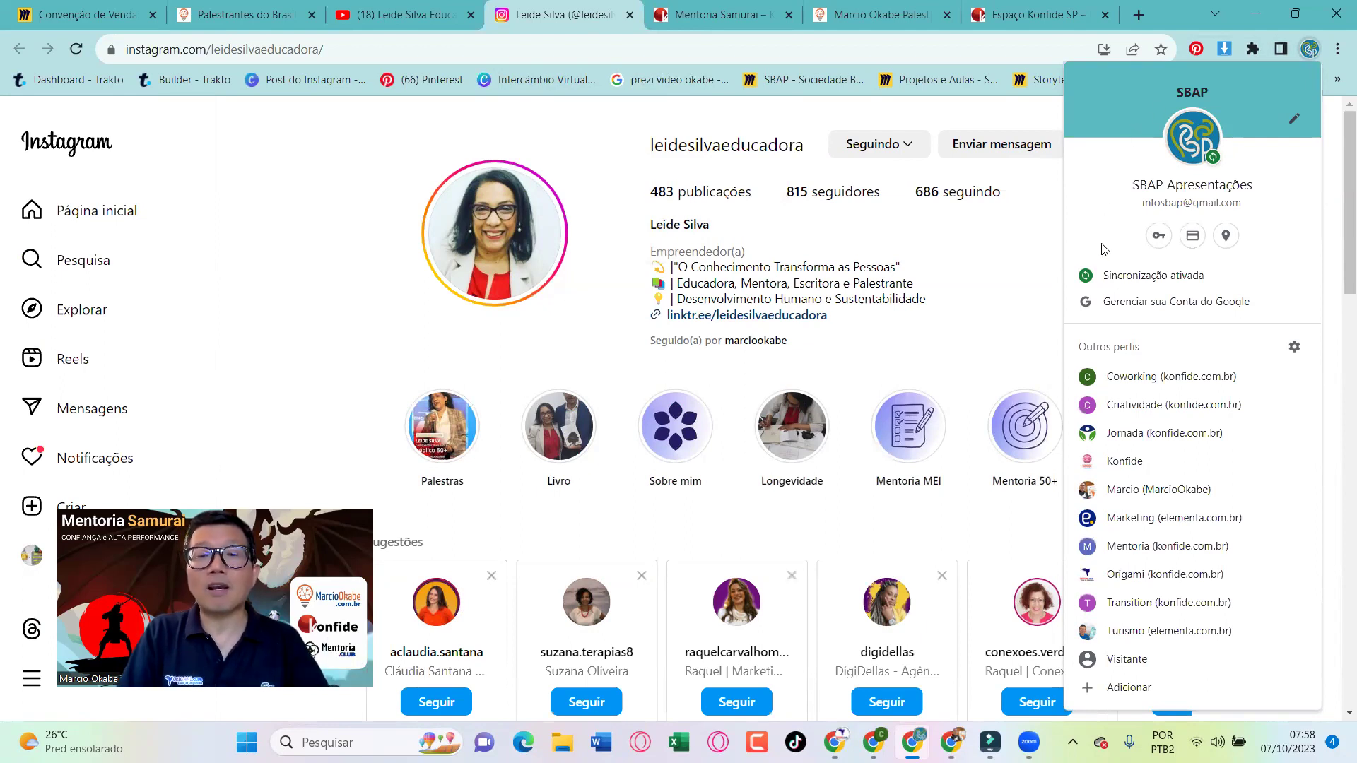
click(977, 320)
Scroll the Instagram profile and list all of the page's images with the image-downloader extension
scroll(978, 320, down, 1)
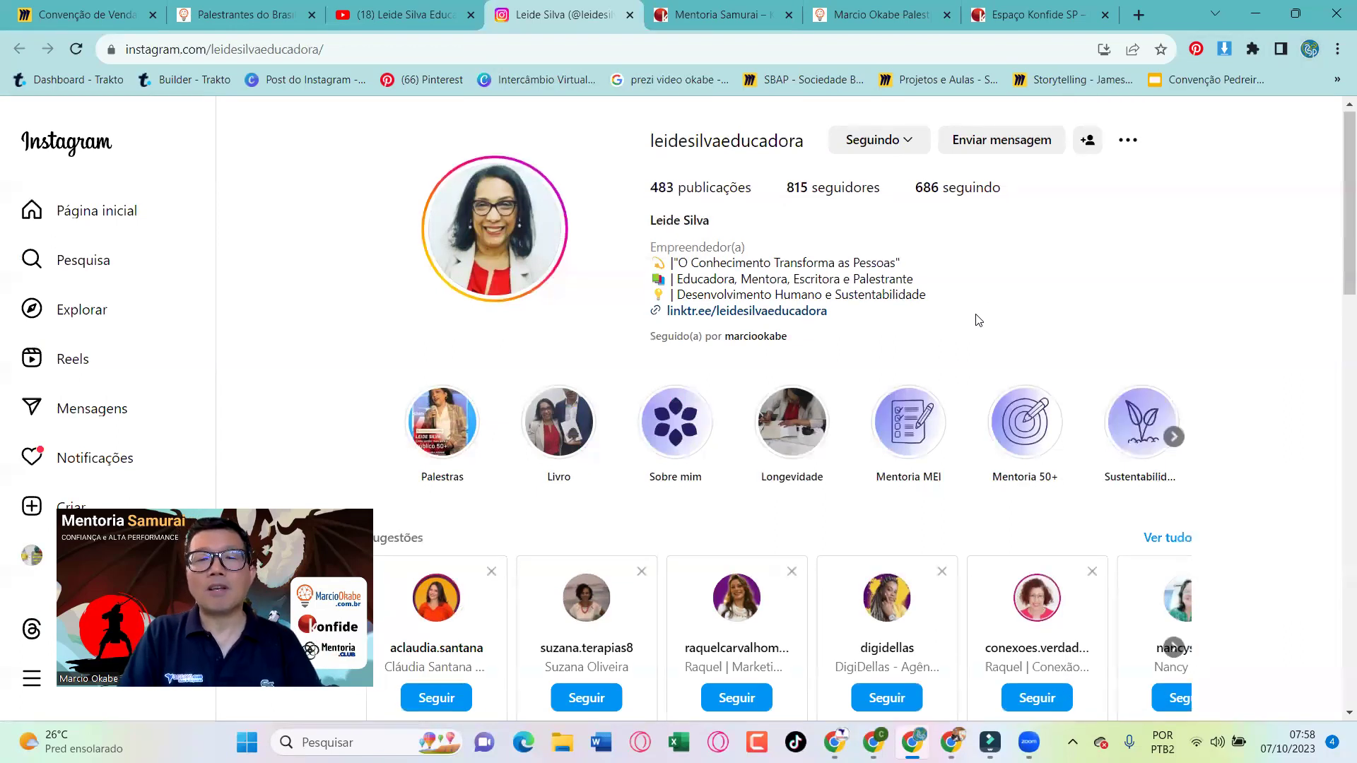
mouse_move(459, 221)
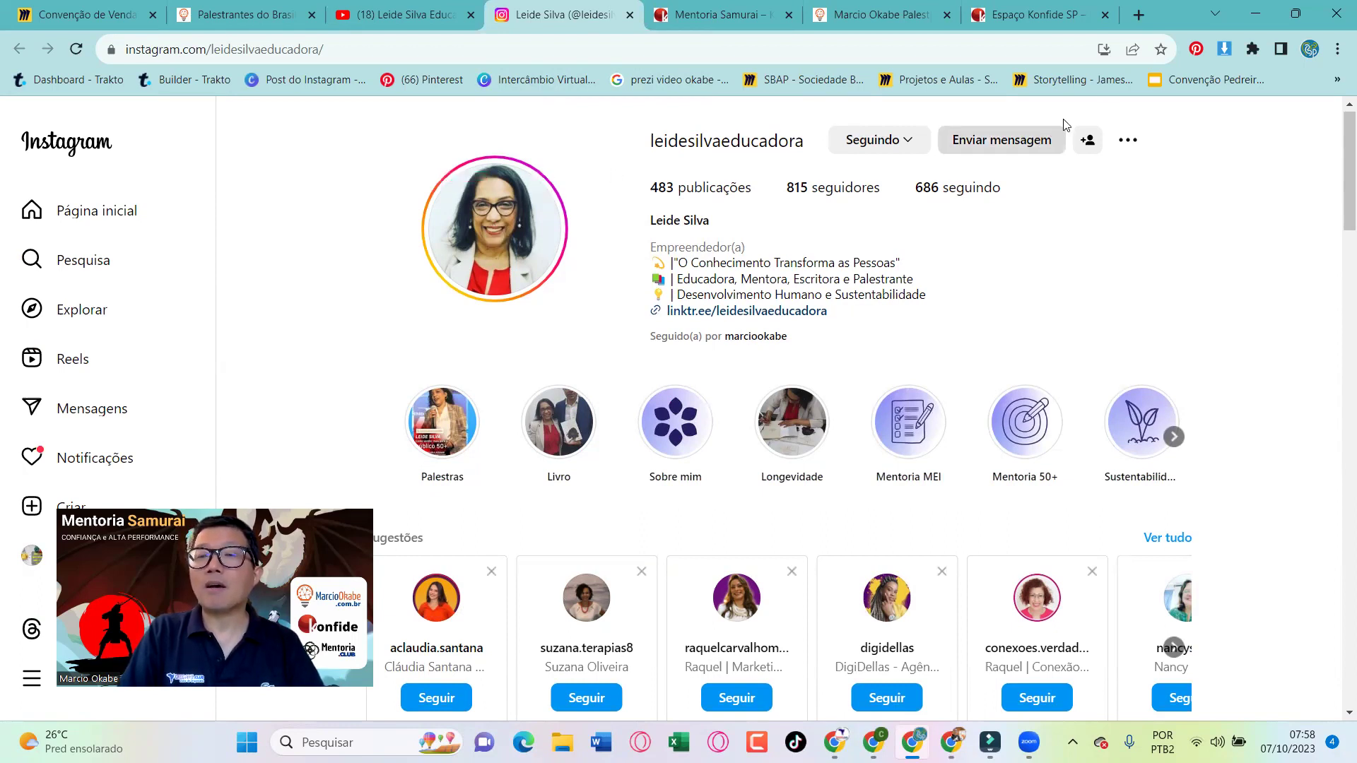
click(1223, 48)
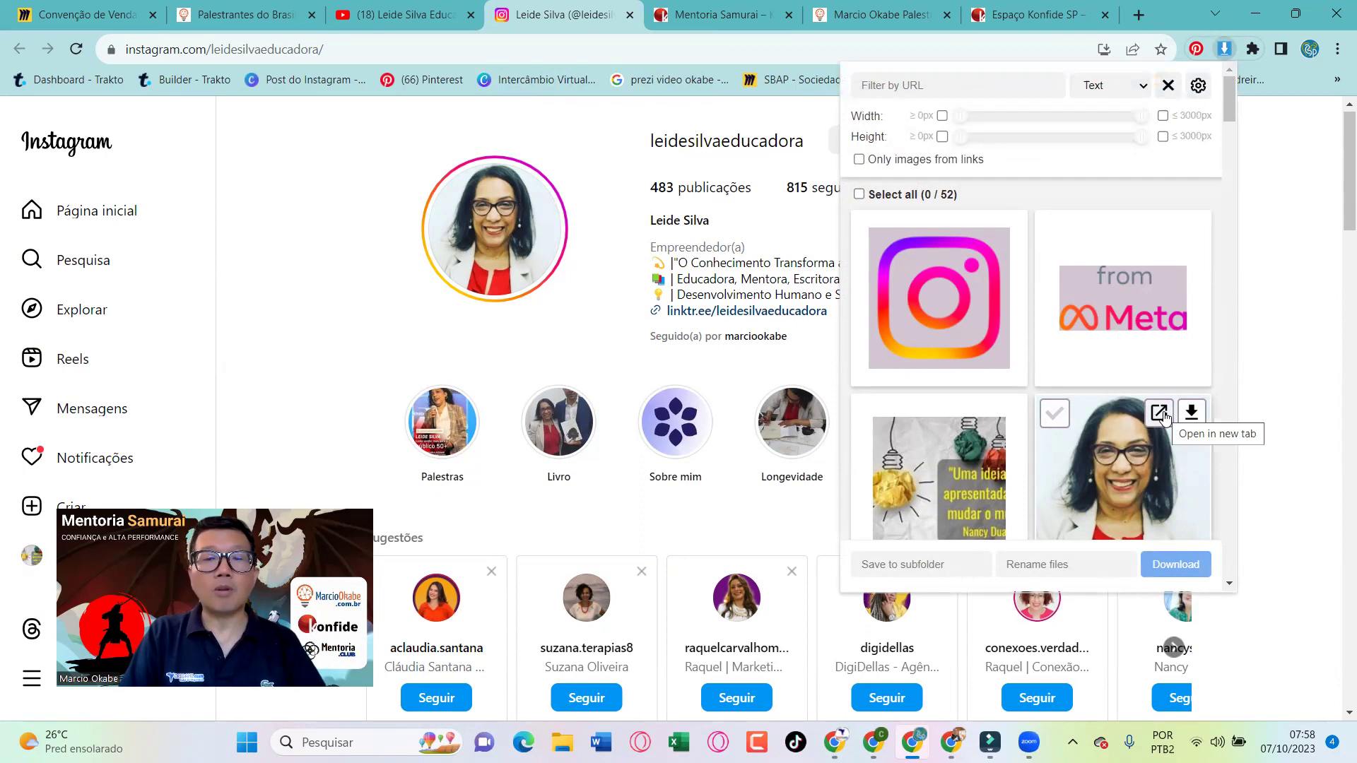
Open the profile photo full-size in its own tab from the 52-image list, and choose Salvar imagem como
click(1163, 416)
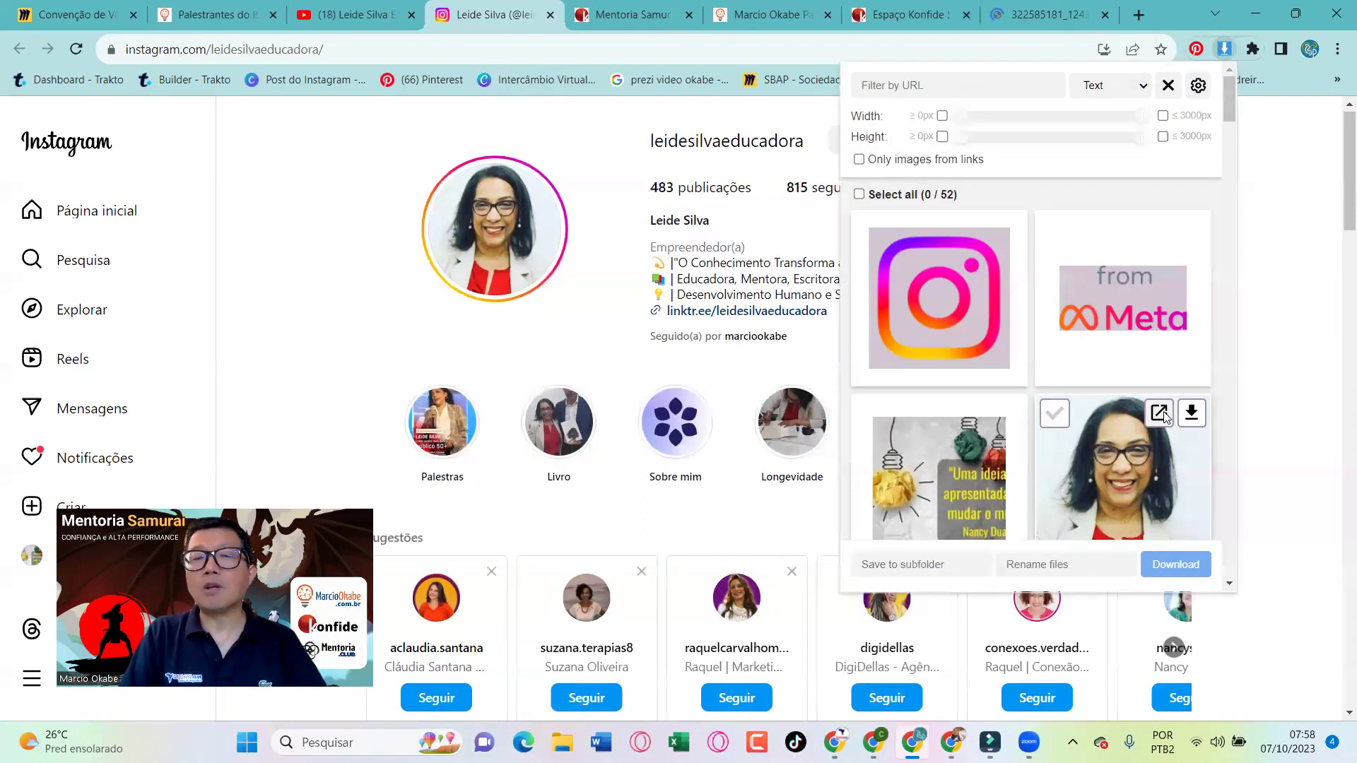
click(1160, 420)
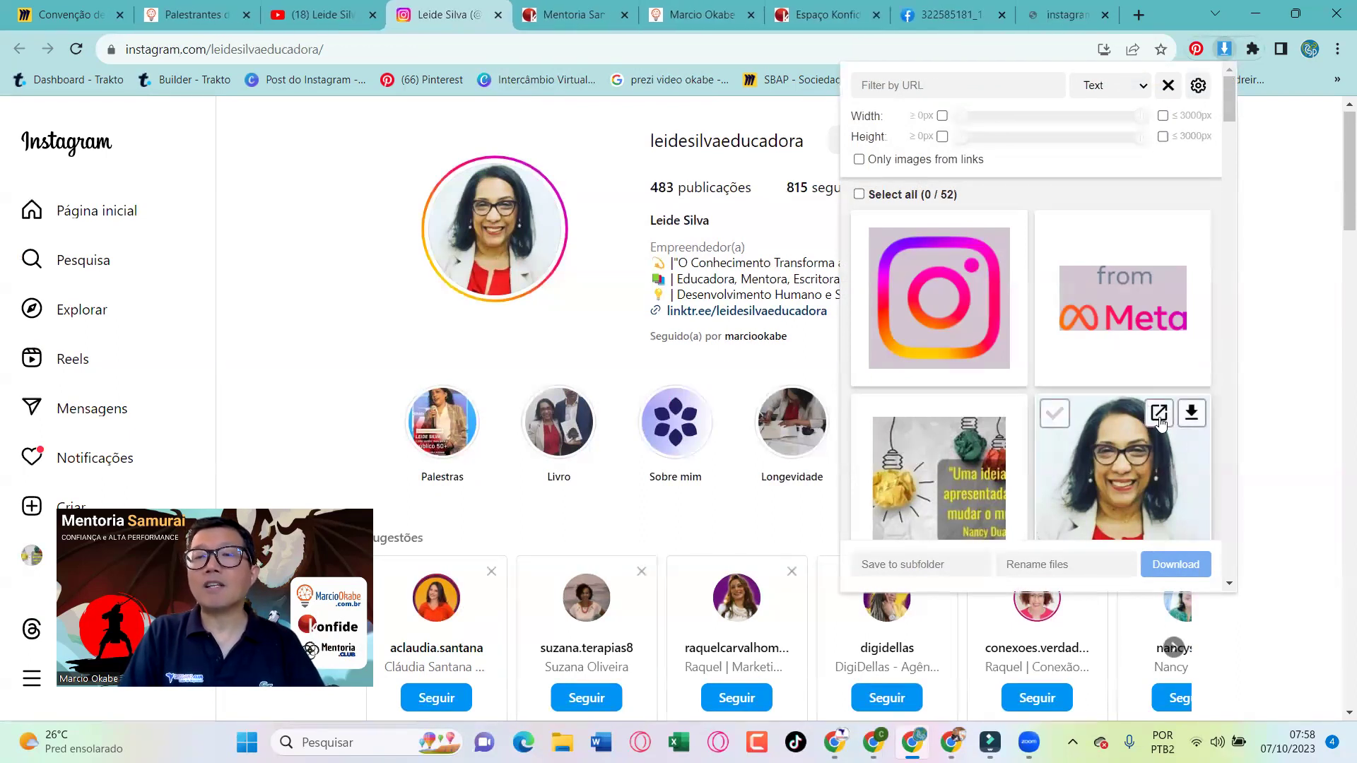
click(1061, 14)
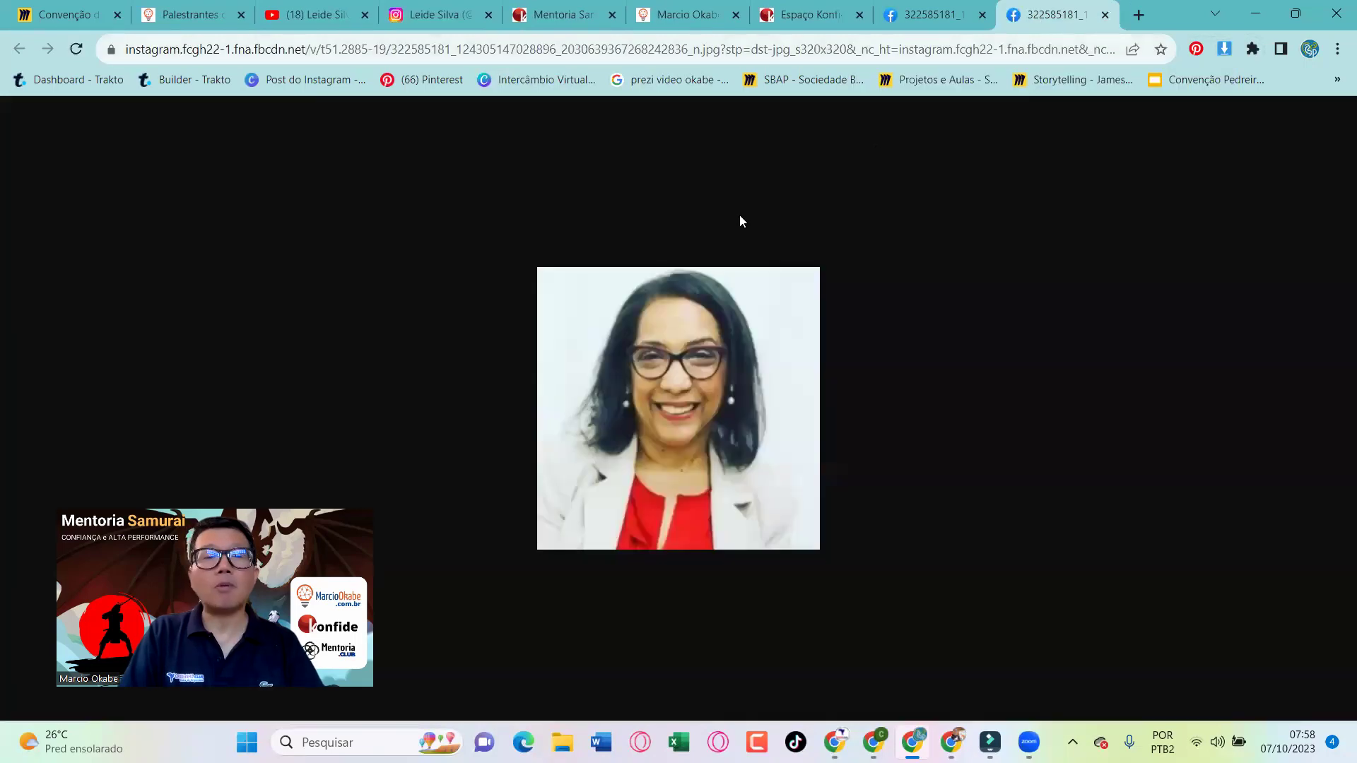
right_click(721, 339)
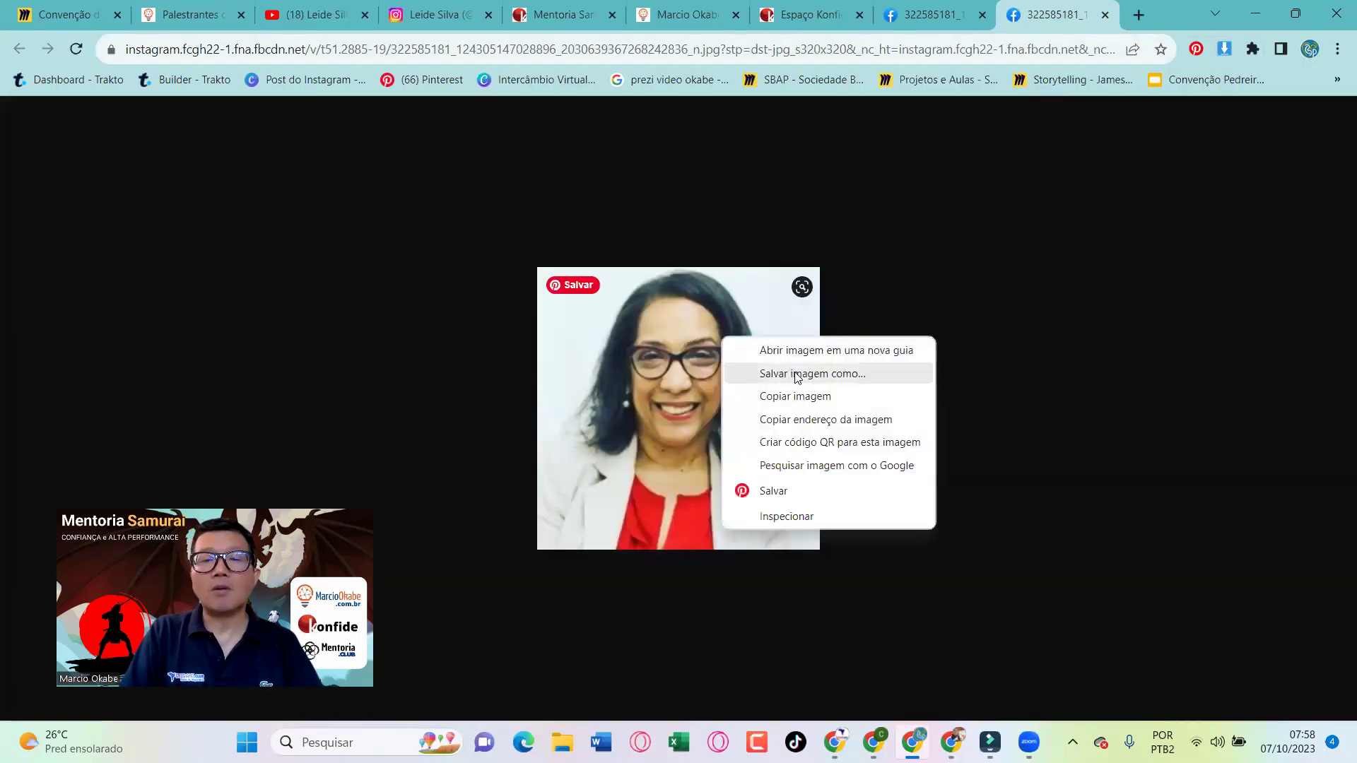
click(834, 382)
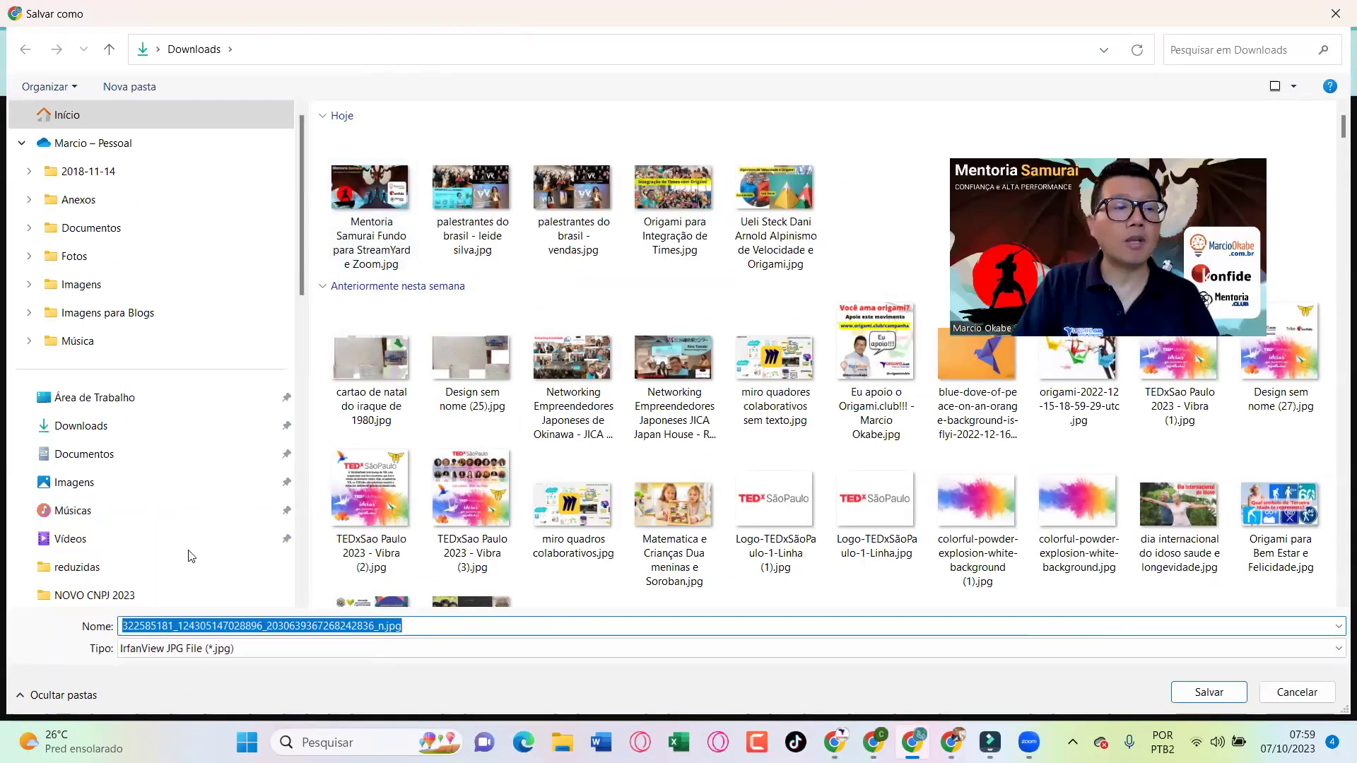
Save the photo as the 'Educadora 2' JPEG in Seagate Basic (D:) > Mentoria > Mentores > the mentor's folder
scroll(160, 554, down, 5)
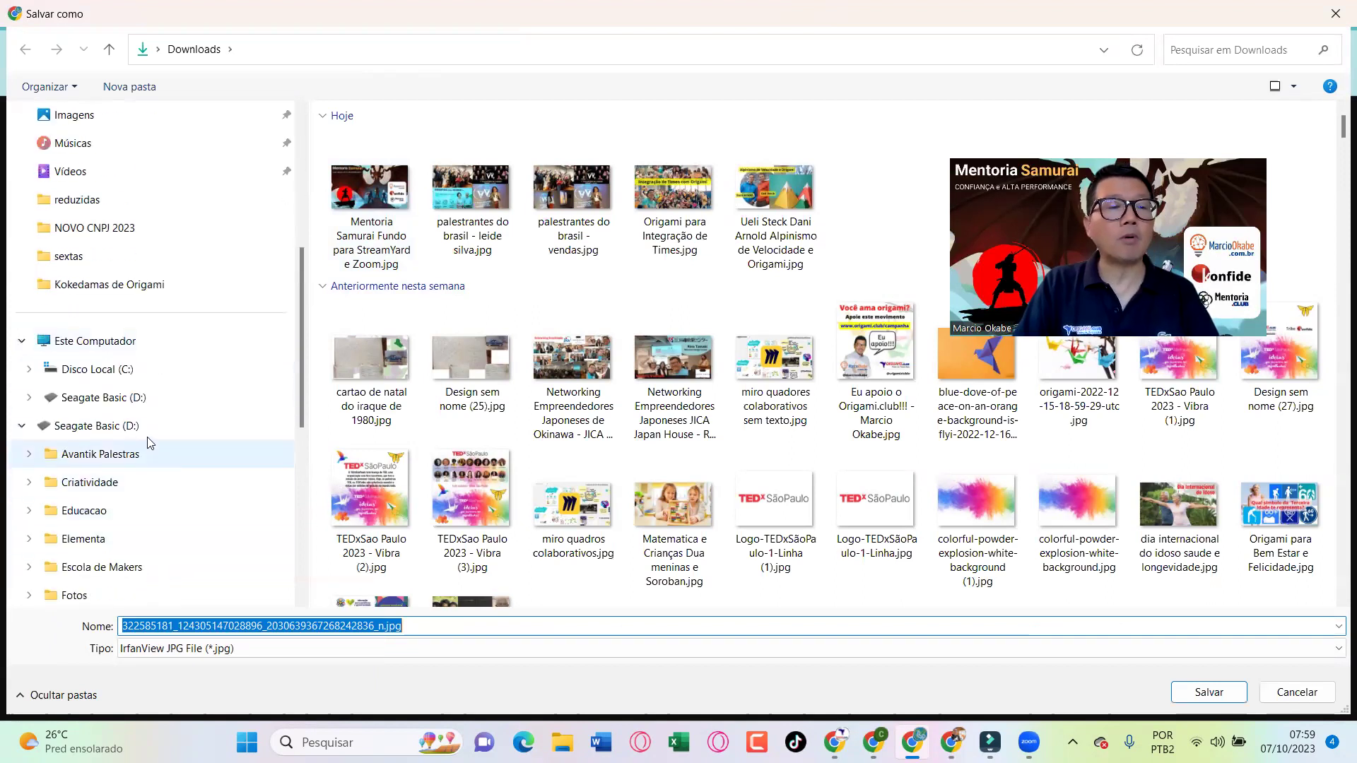
click(137, 426)
click(377, 412)
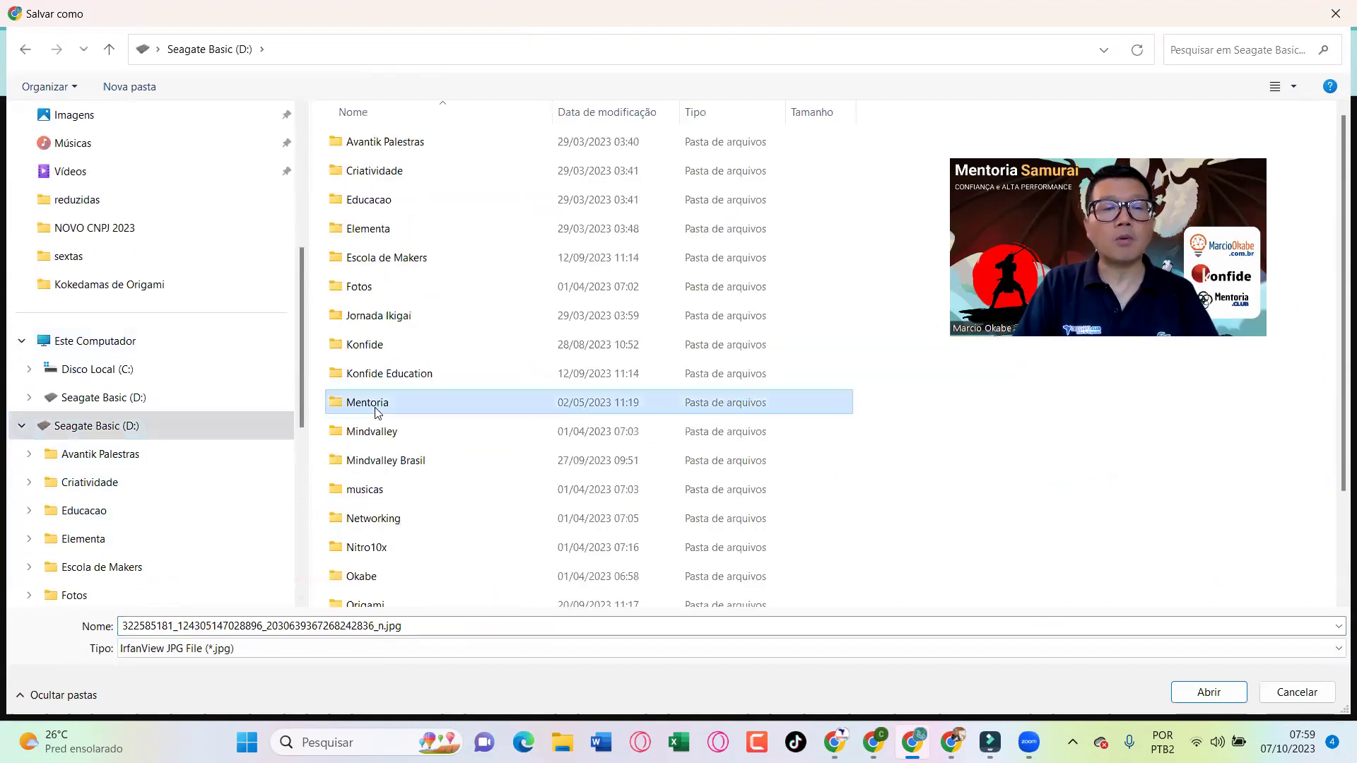
double_click(377, 412)
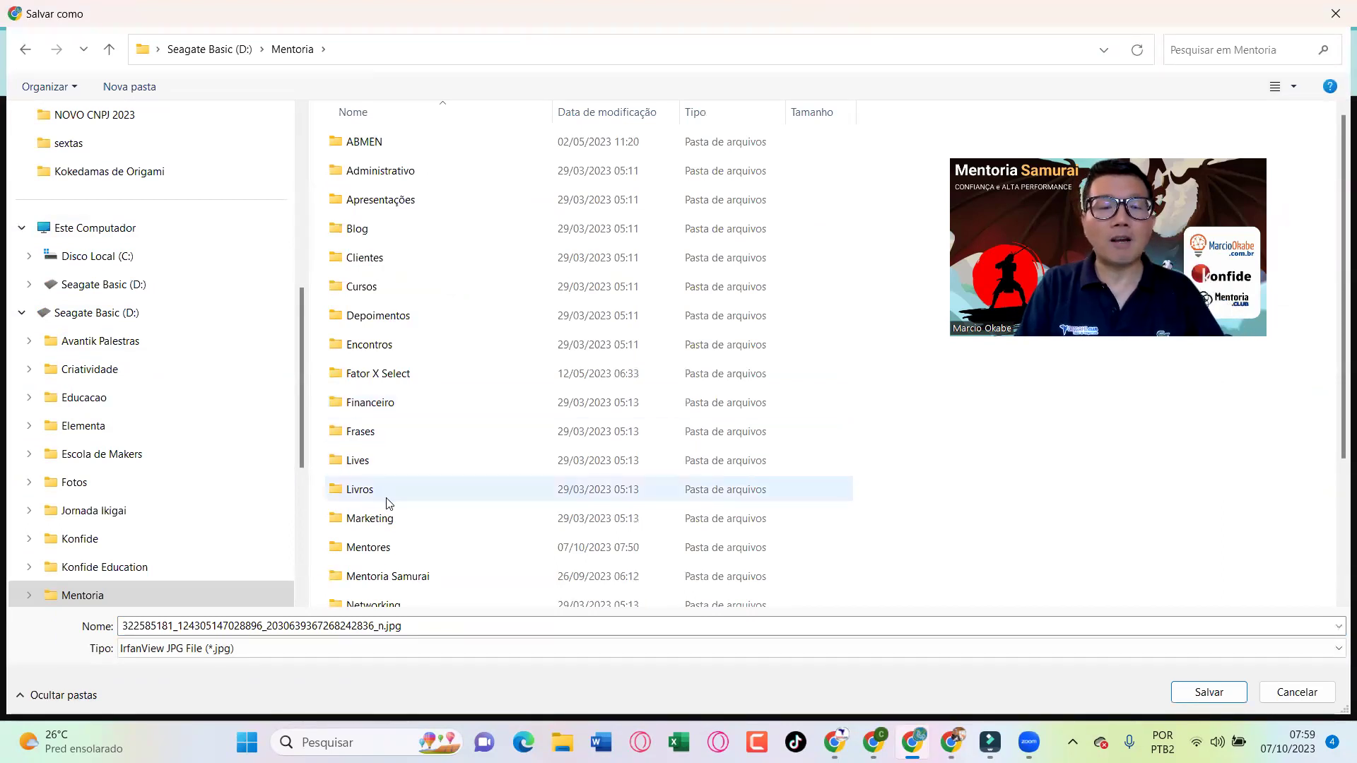
double_click(389, 548)
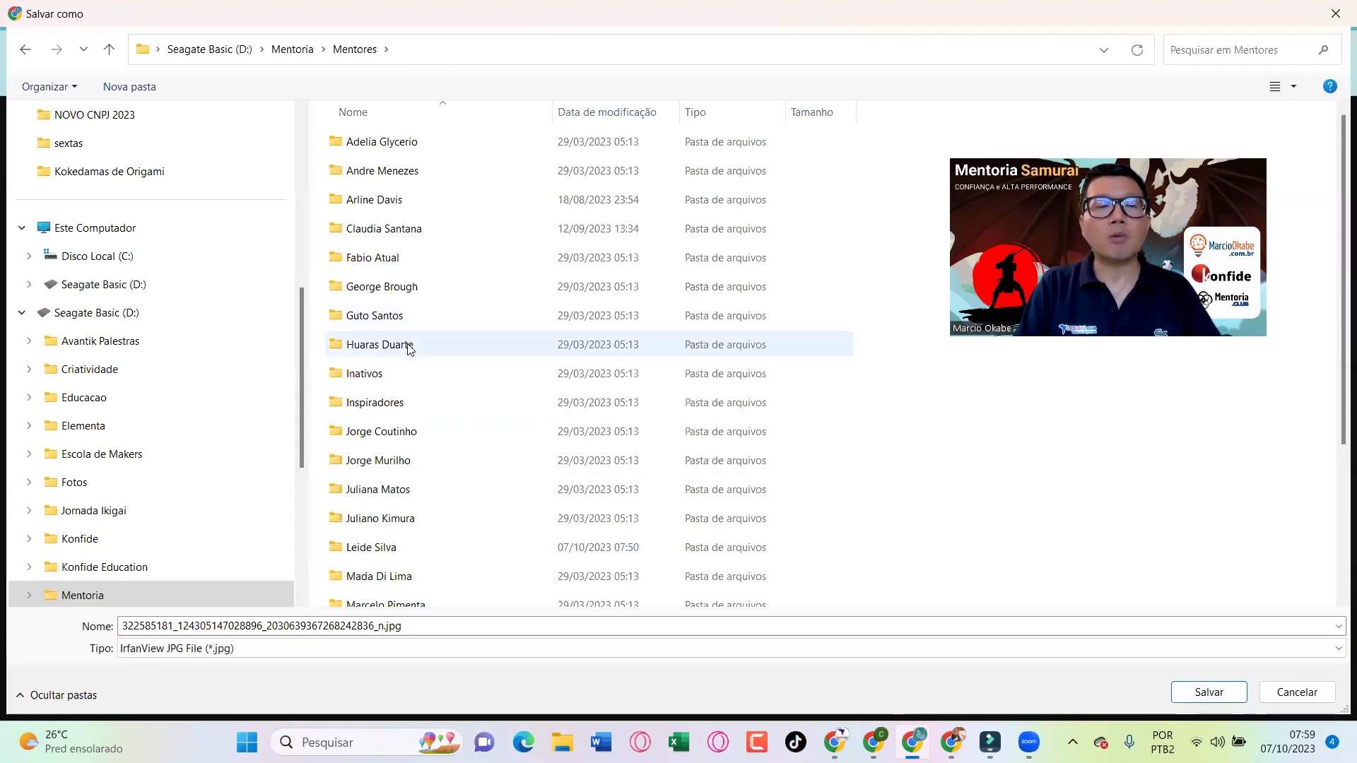
double_click(397, 546)
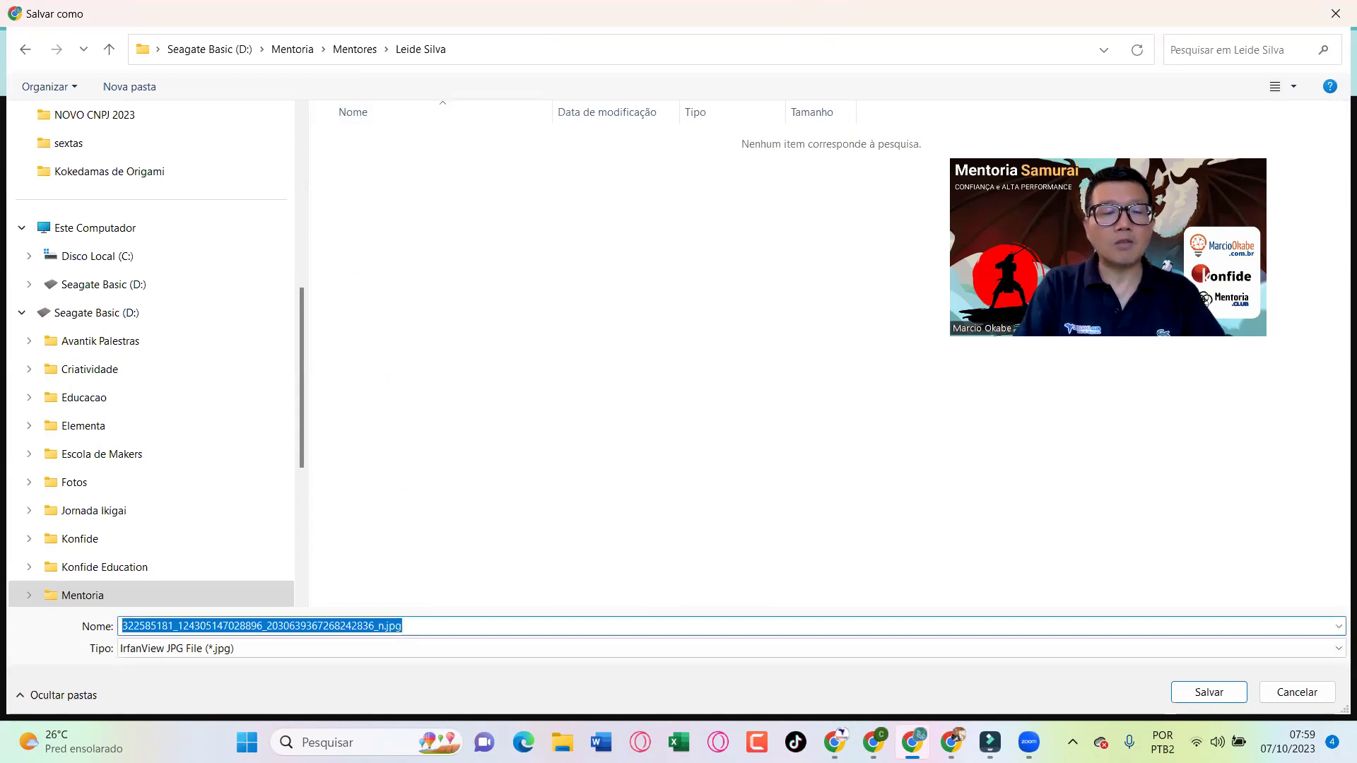
text(Le)
key(Down)
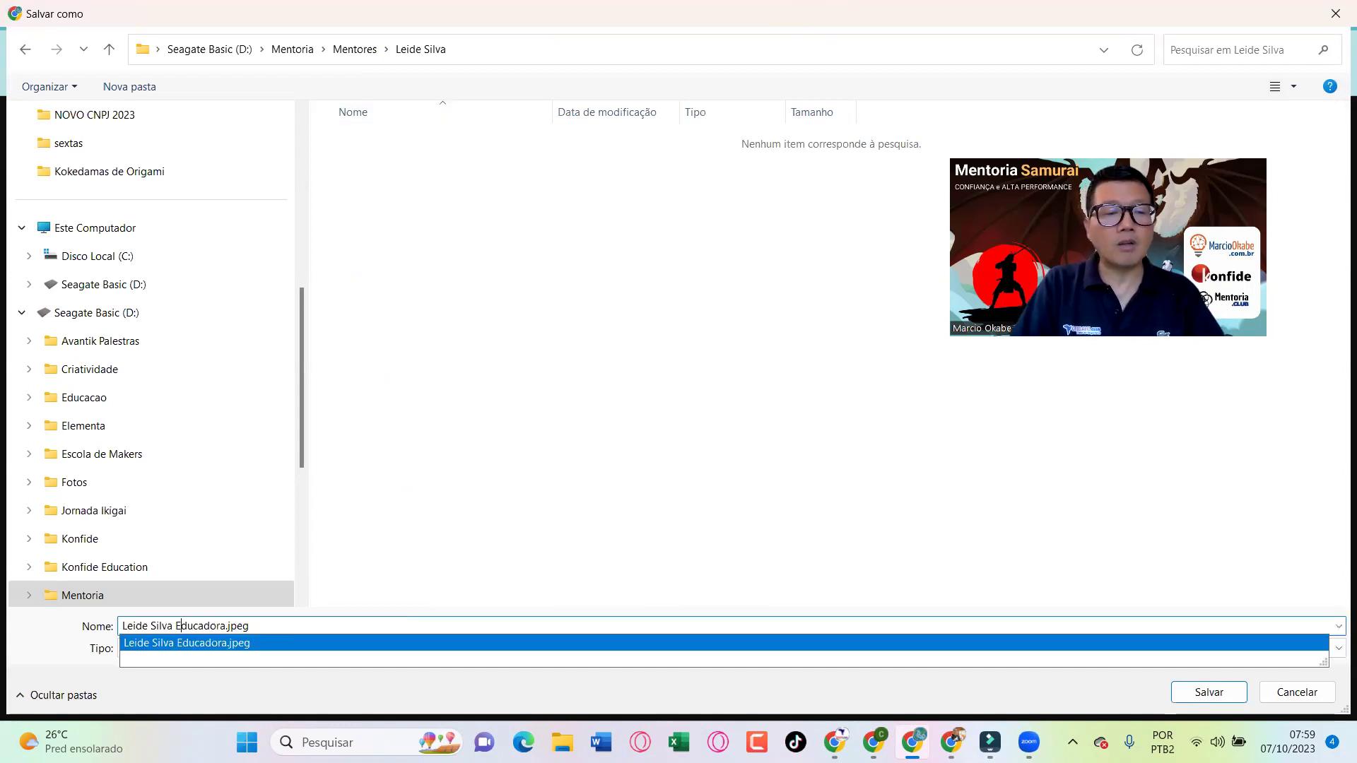
text(2)
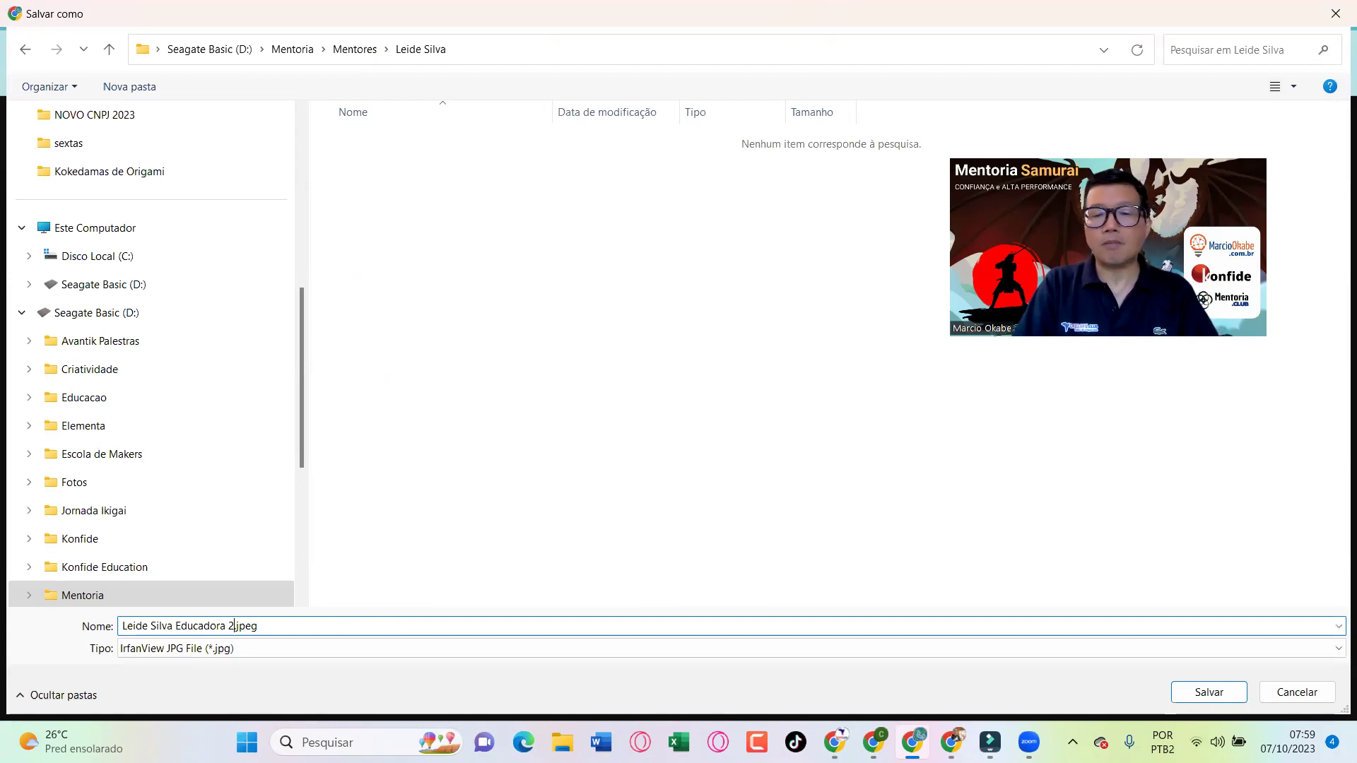
key(Return)
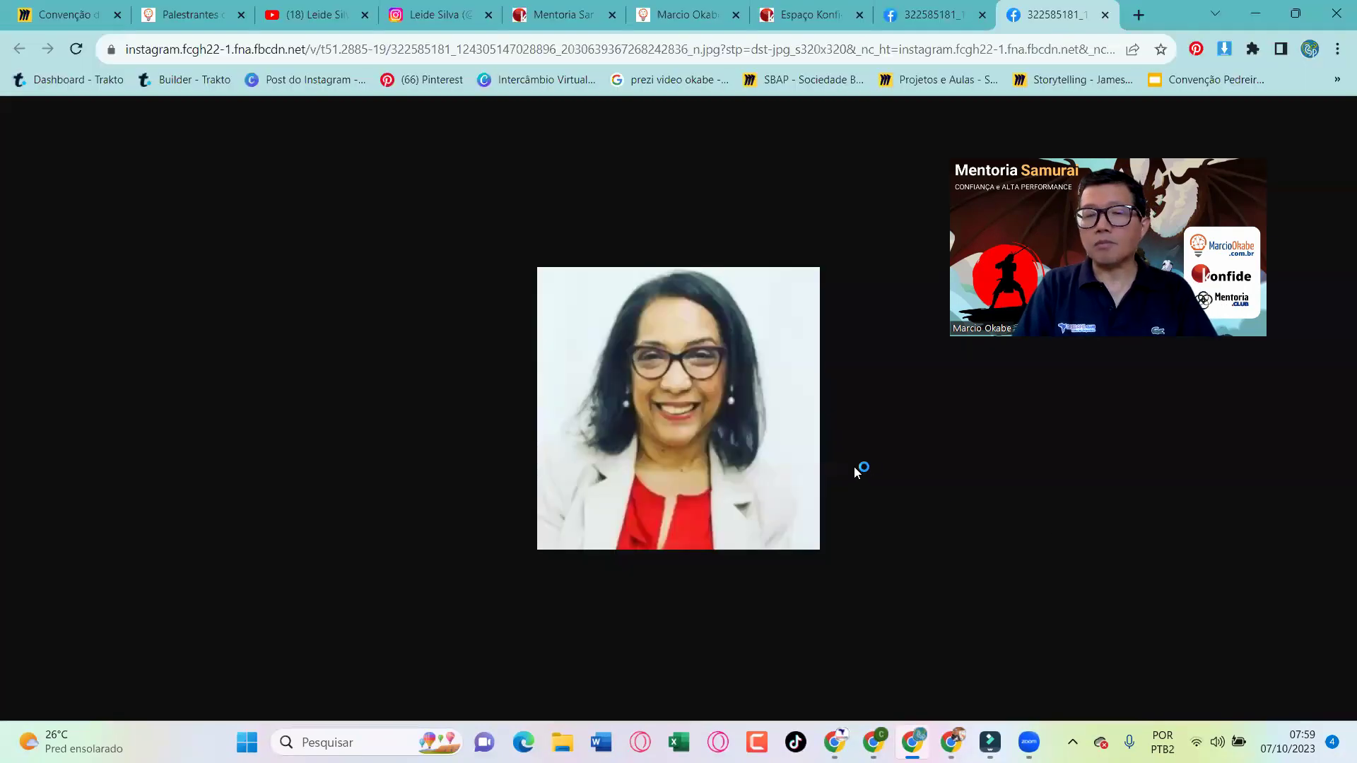
Close the image tabs and switch to the other Chrome window
key(ctrl+w)
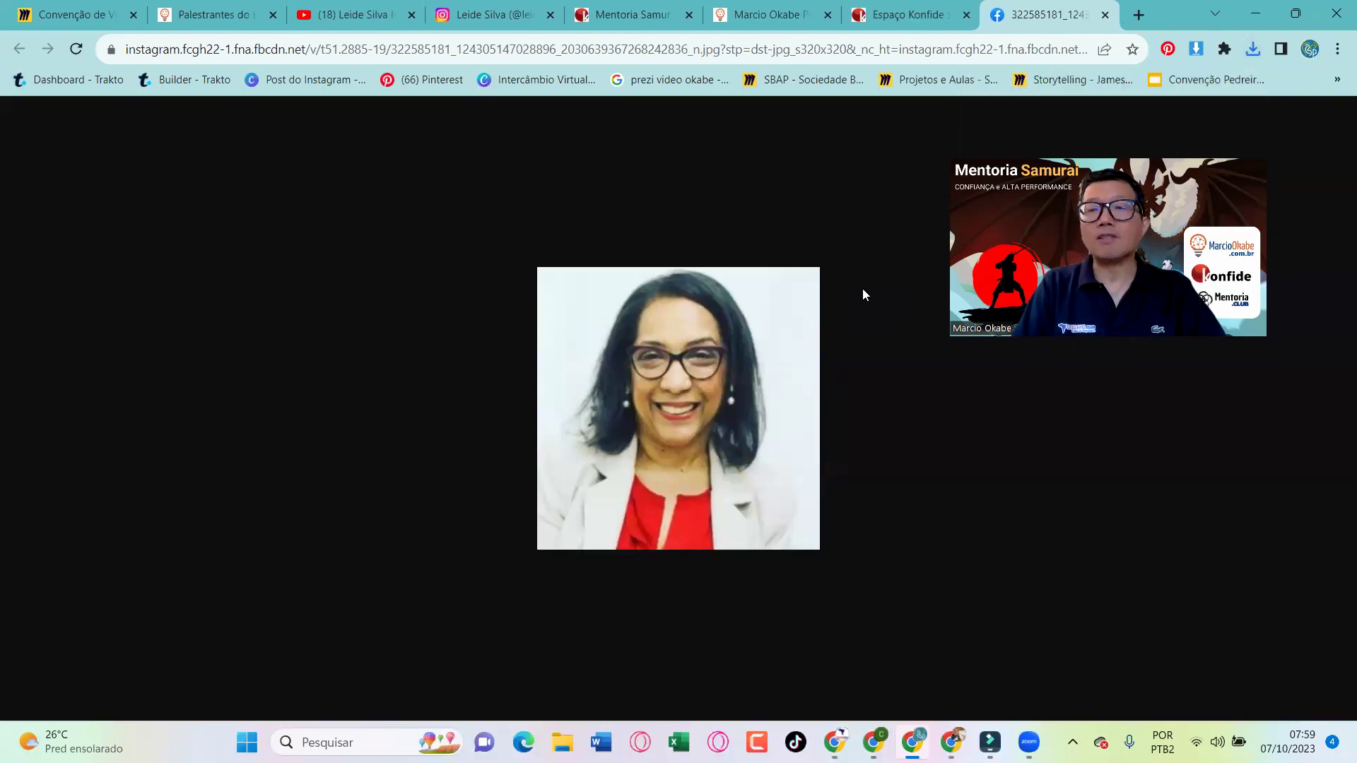
key(ctrl+Page_Up)
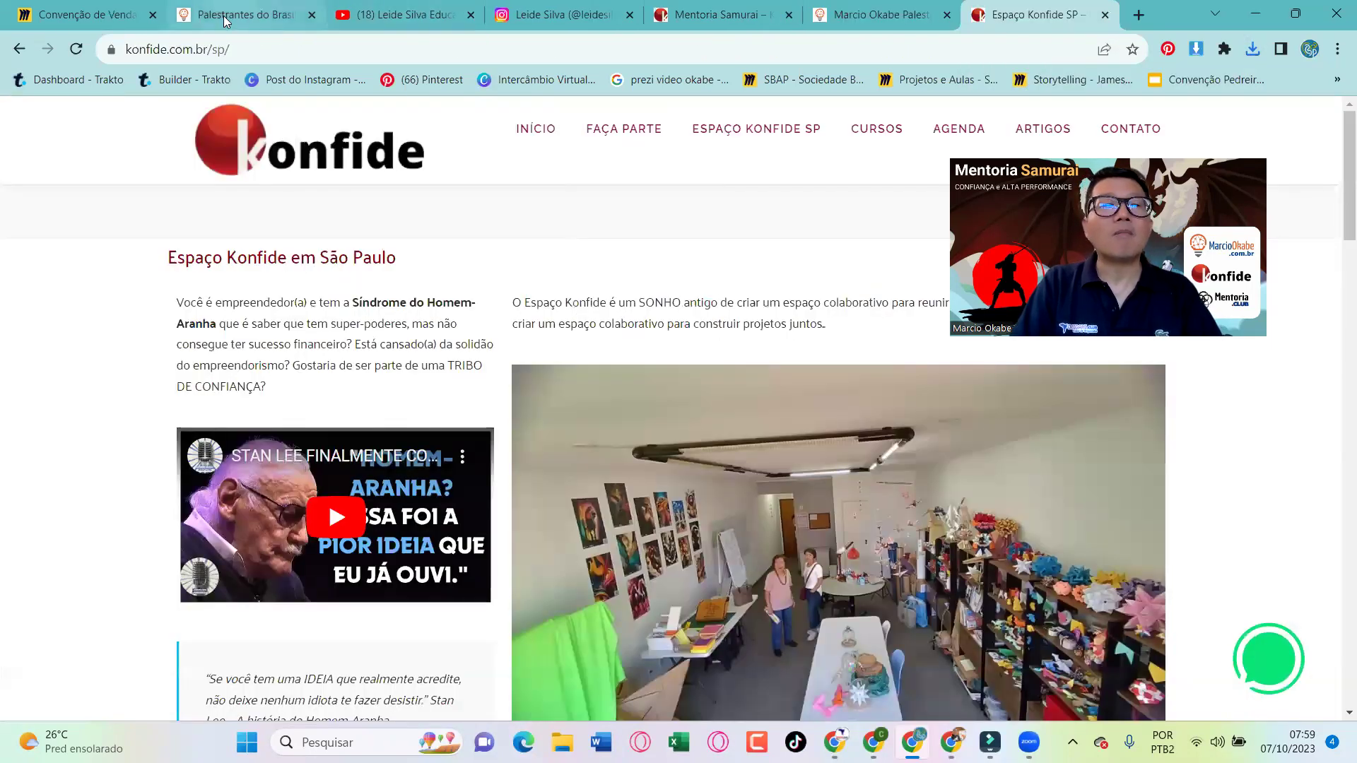
click(224, 19)
key(alt+Tab)
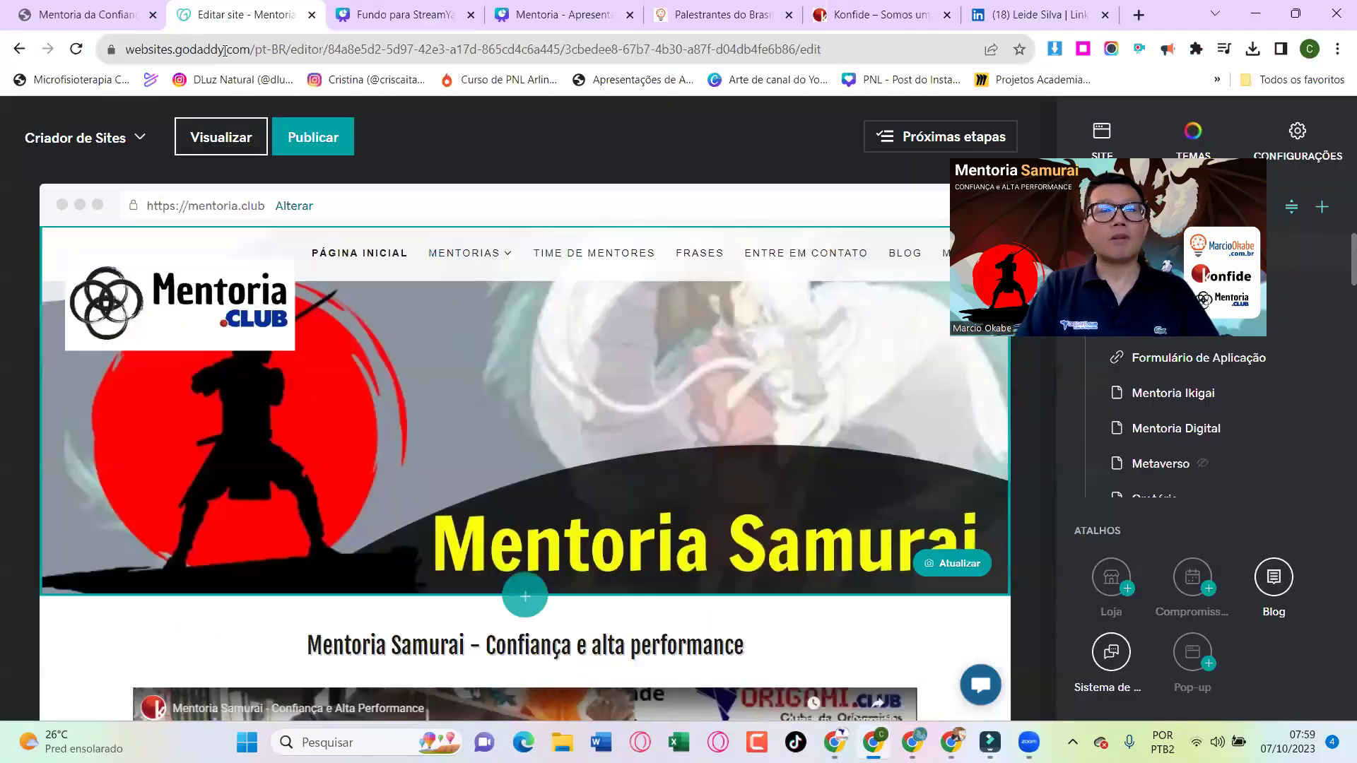
Open the live mentoria.club Time de Mentores page and browse the 'Mentores, parceiros e equipe' list
click(111, 14)
click(764, 136)
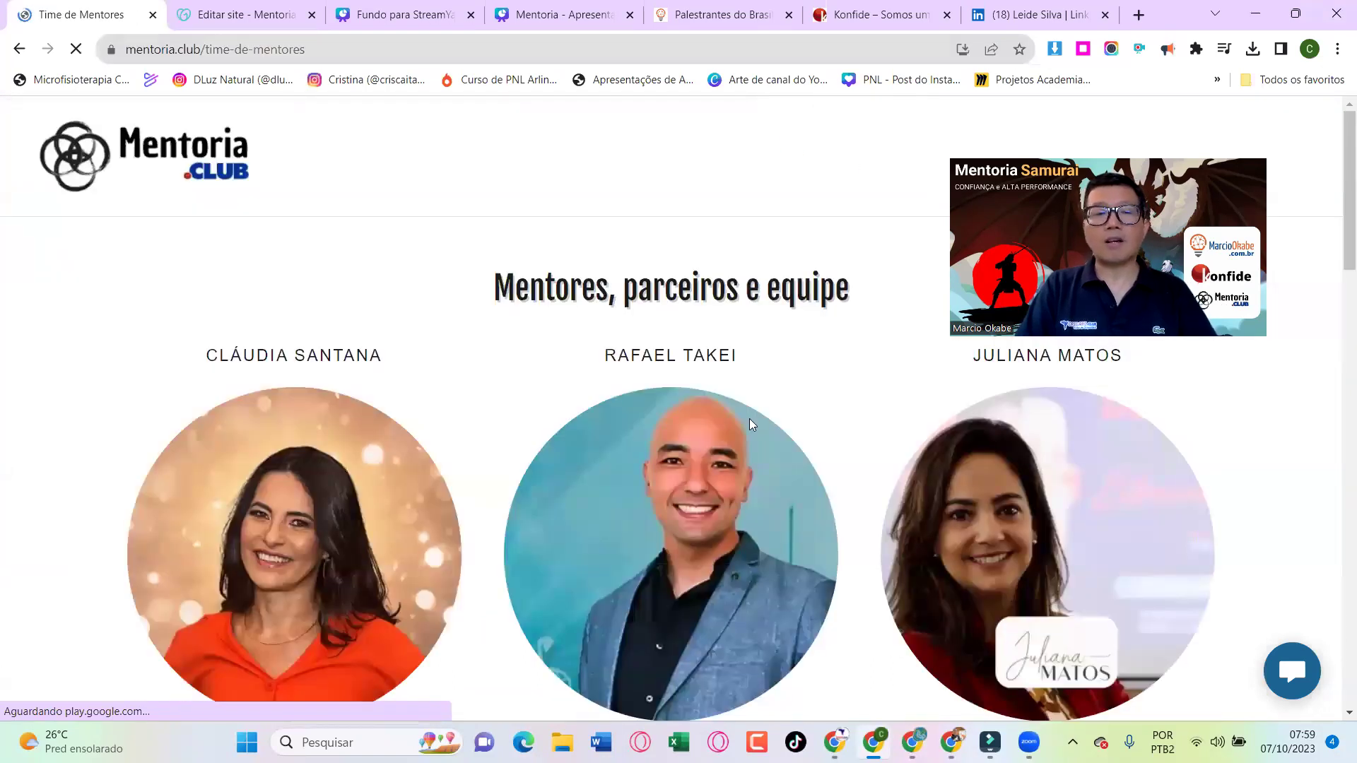
scroll(749, 424, down, 1)
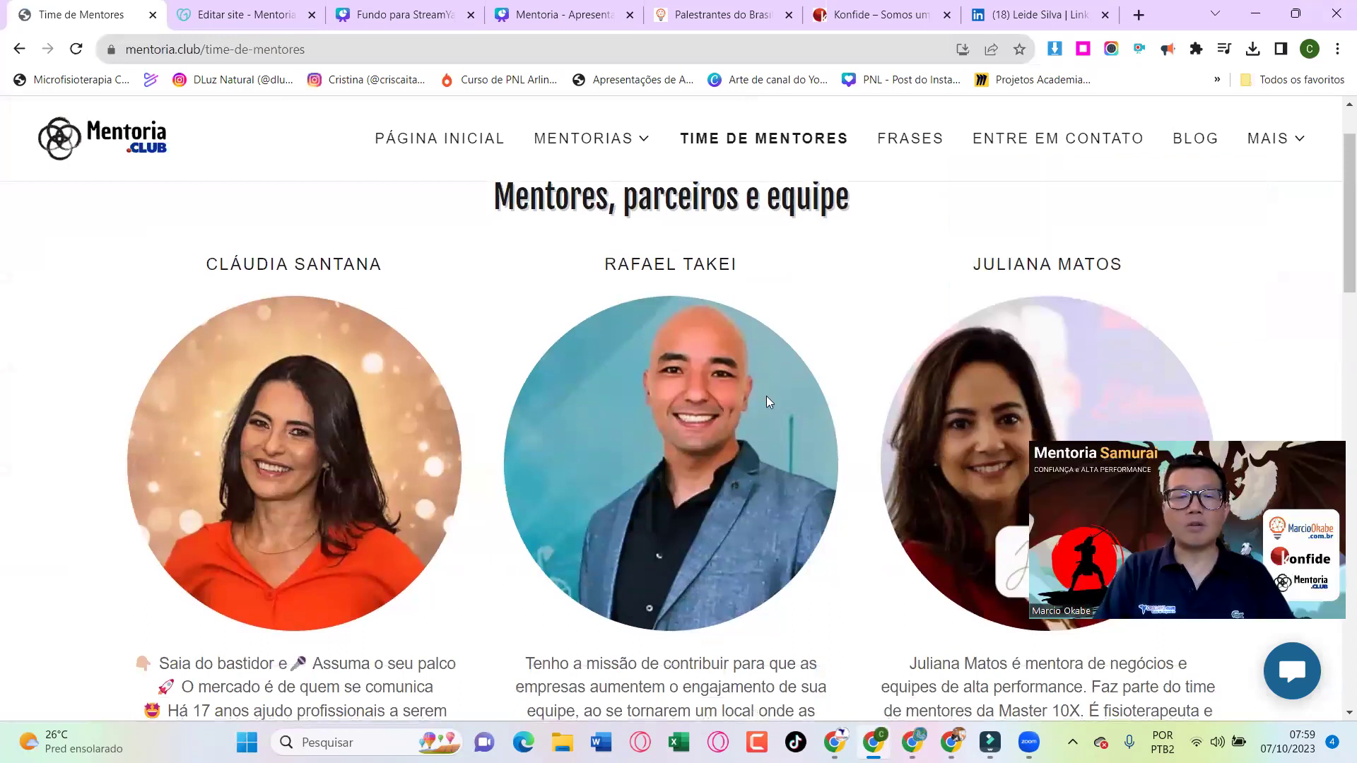
scroll(766, 396, down, 7)
scroll(769, 401, down, 1)
scroll(769, 402, up, 5)
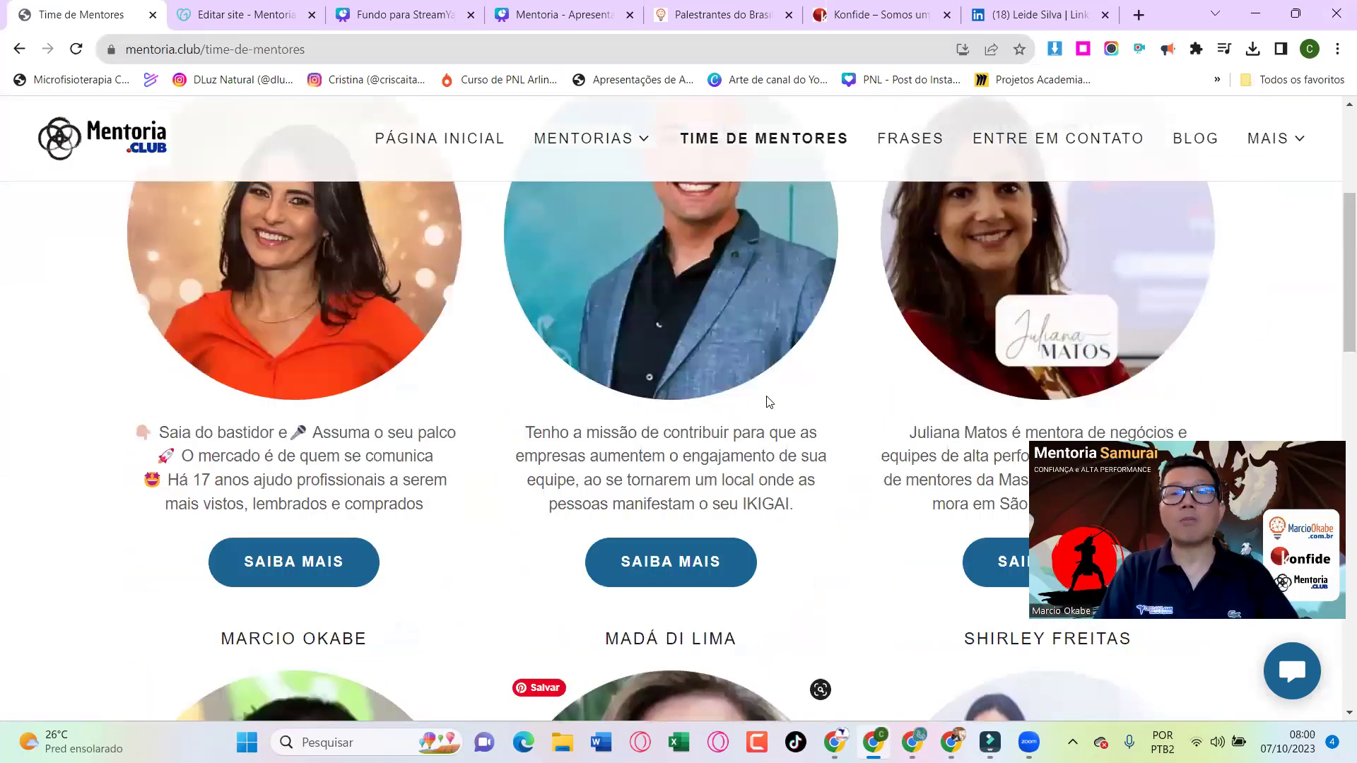
scroll(769, 402, up, 6)
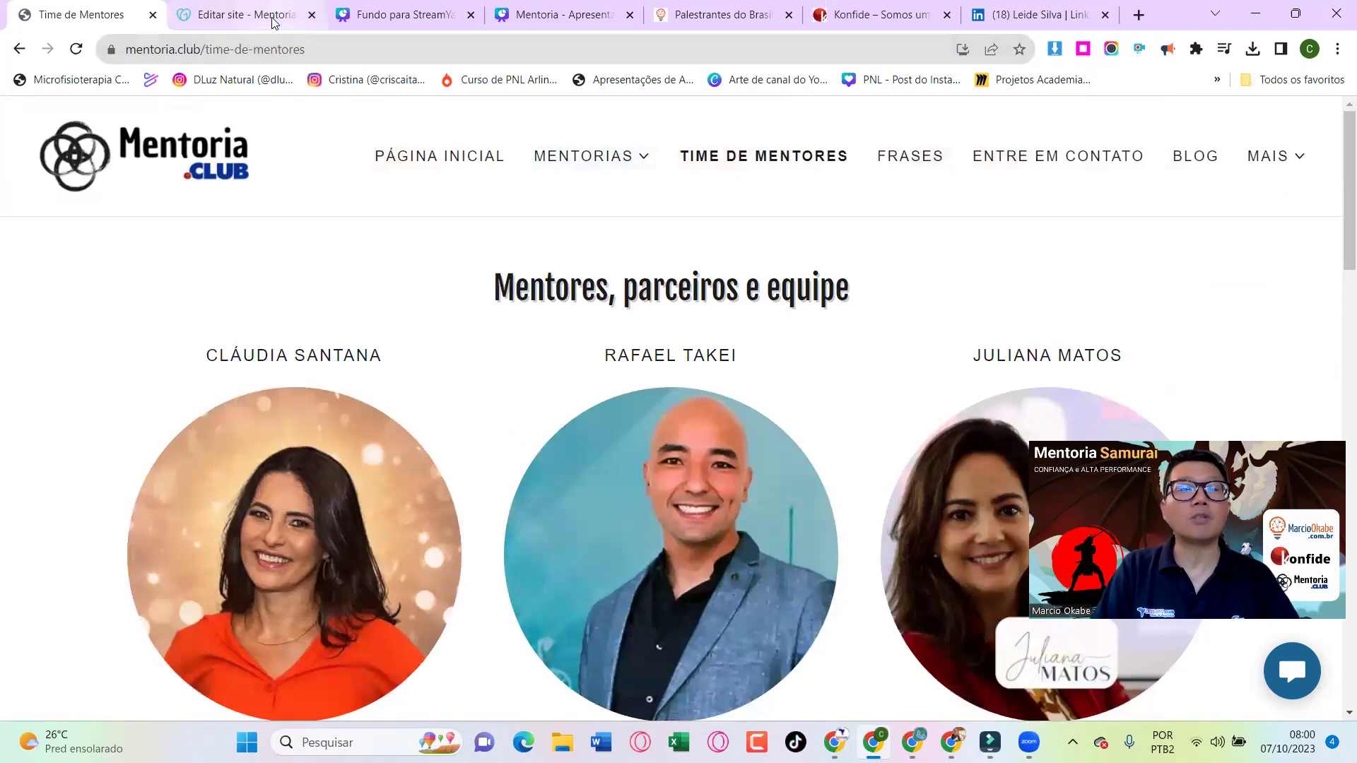
click(272, 18)
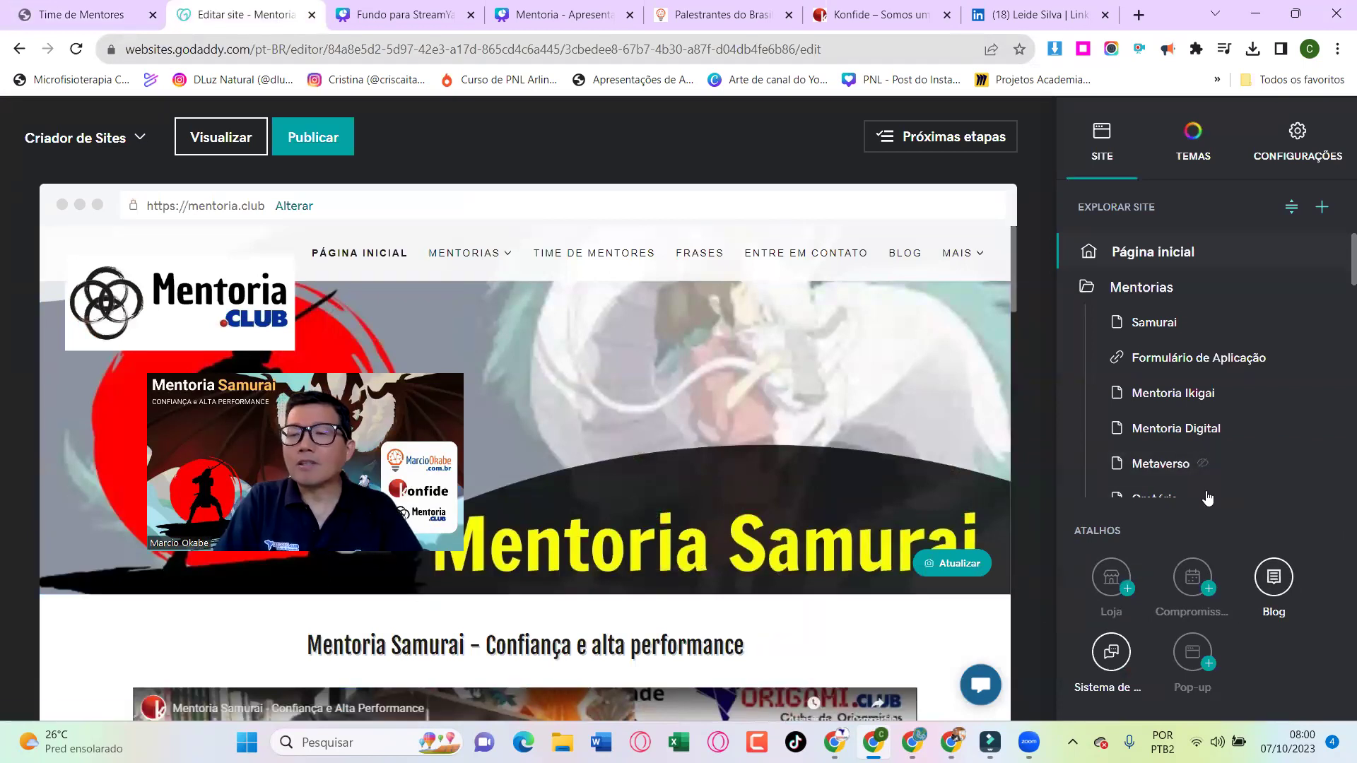
Open the Time de Mentores page from the editor's Site page list
scroll(1230, 485, down, 1)
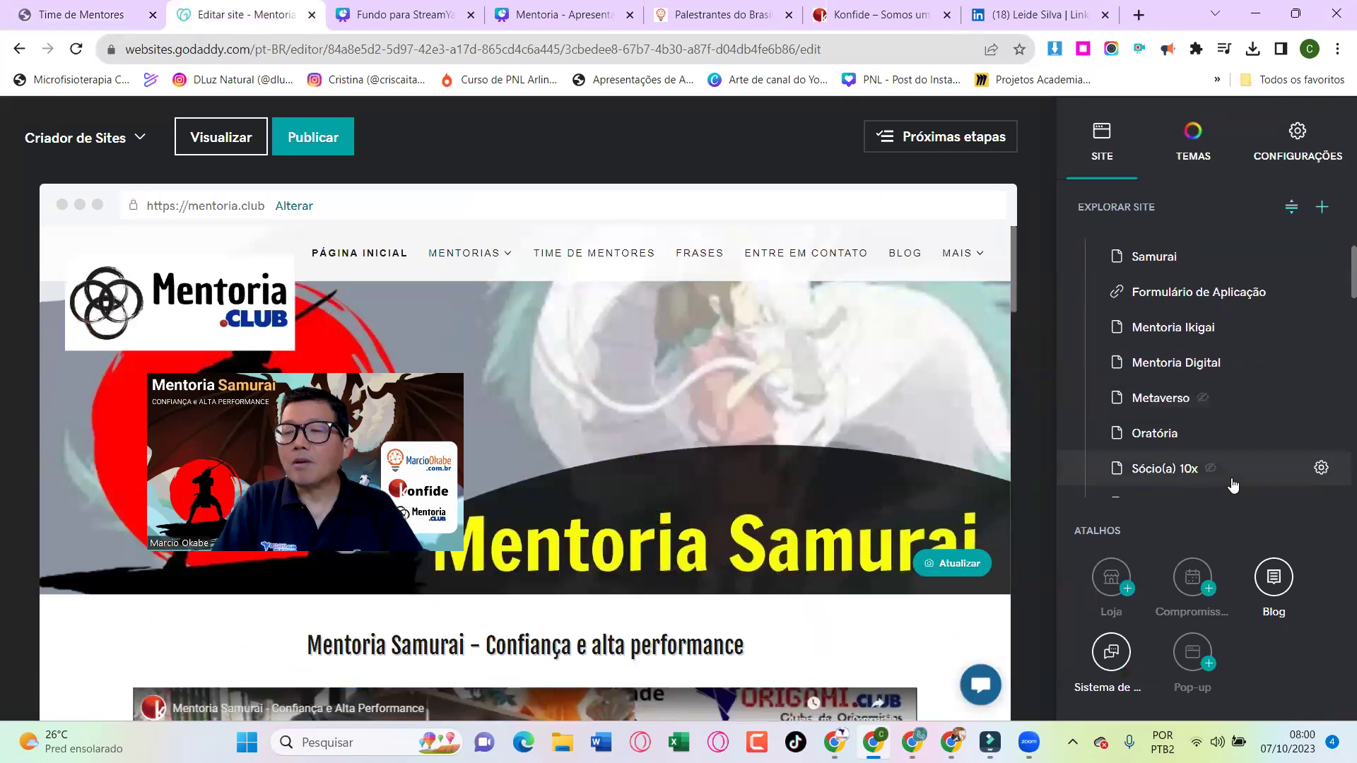
scroll(1198, 420, down, 5)
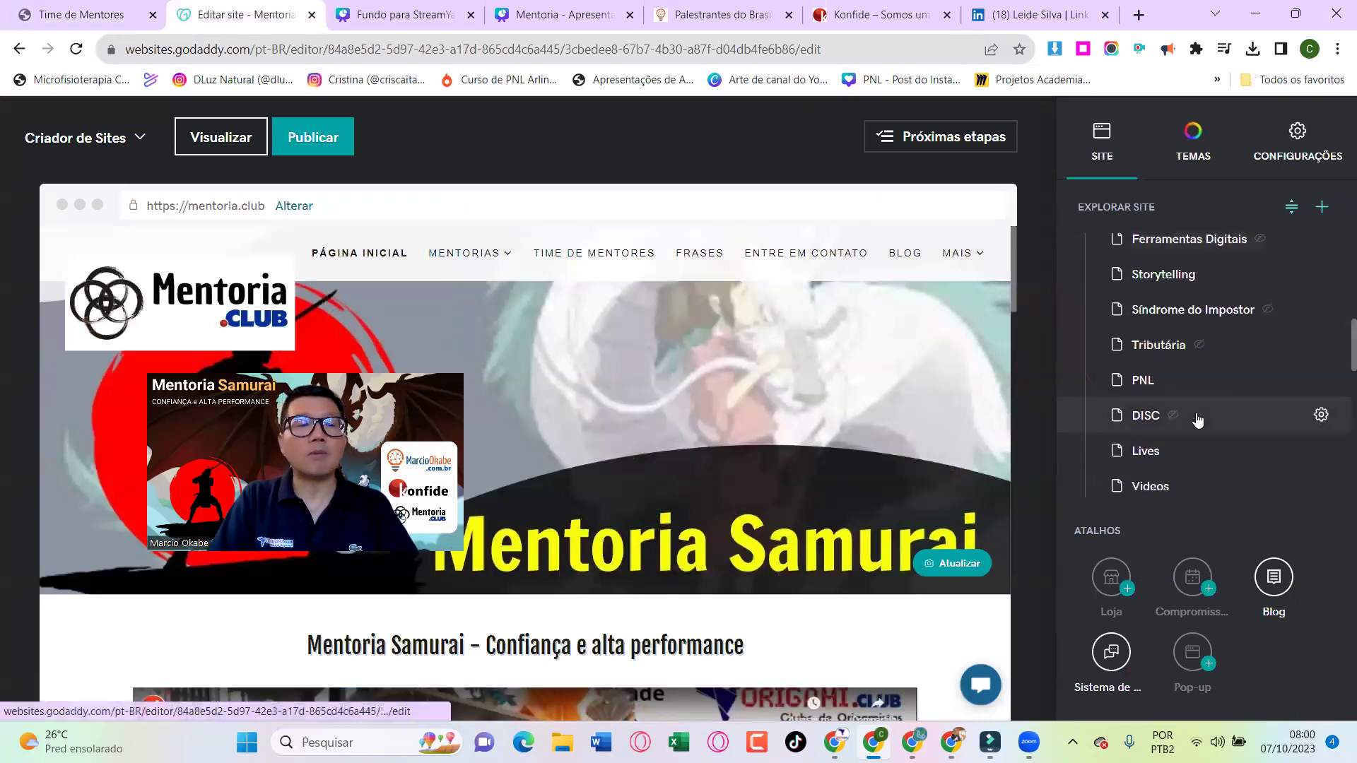
scroll(1197, 420, down, 3)
scroll(1198, 420, down, 3)
click(1166, 316)
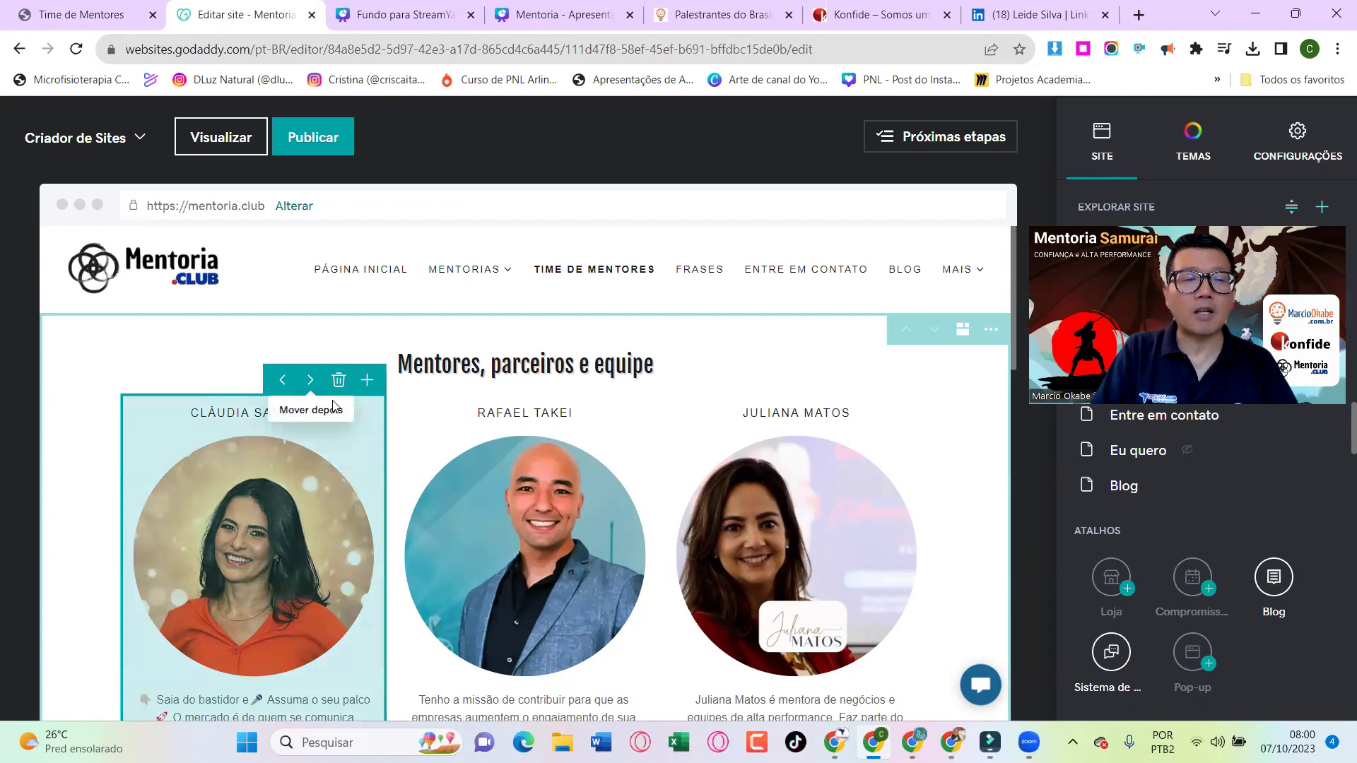
Scroll the canvas to the 'Mentores, parceiros e equipe' mentor card grid
scroll(366, 511, up, 1)
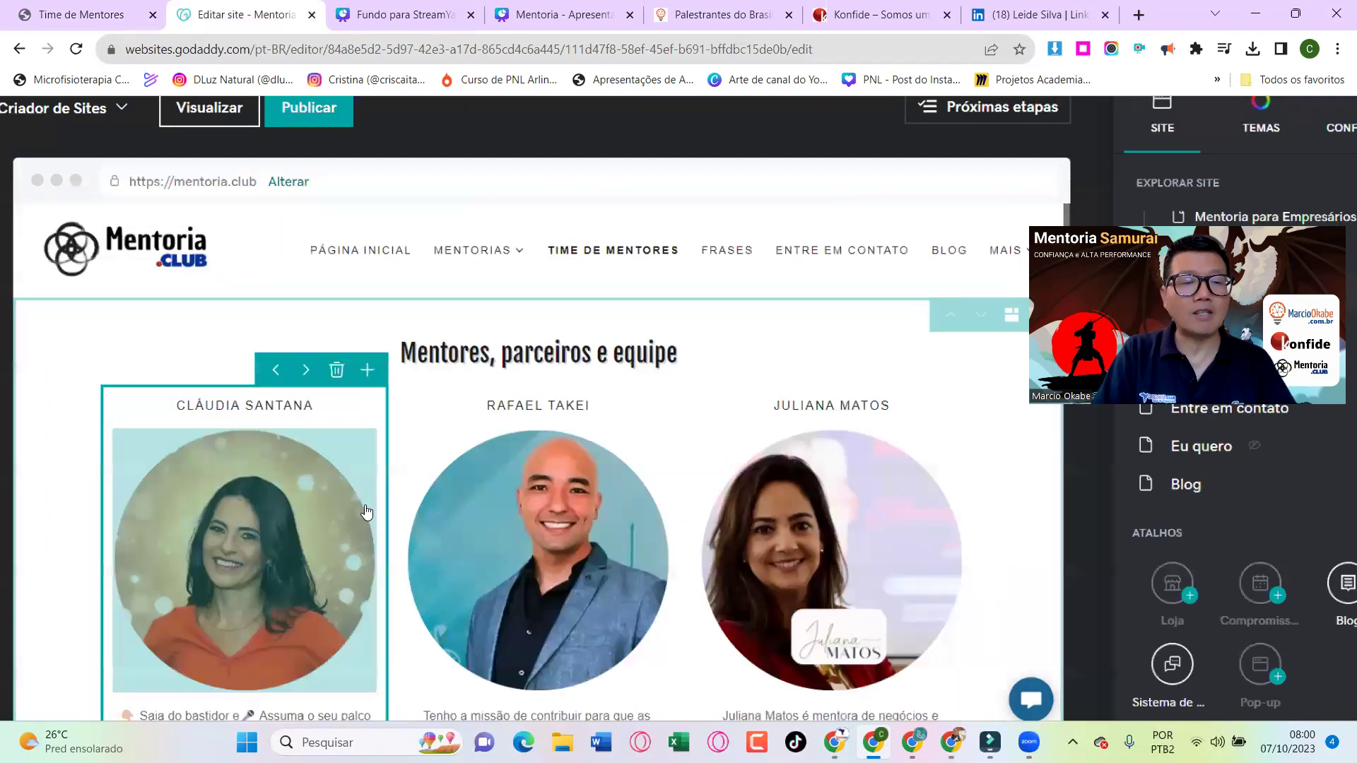
scroll(367, 511, up, 2)
scroll(366, 512, down, 3)
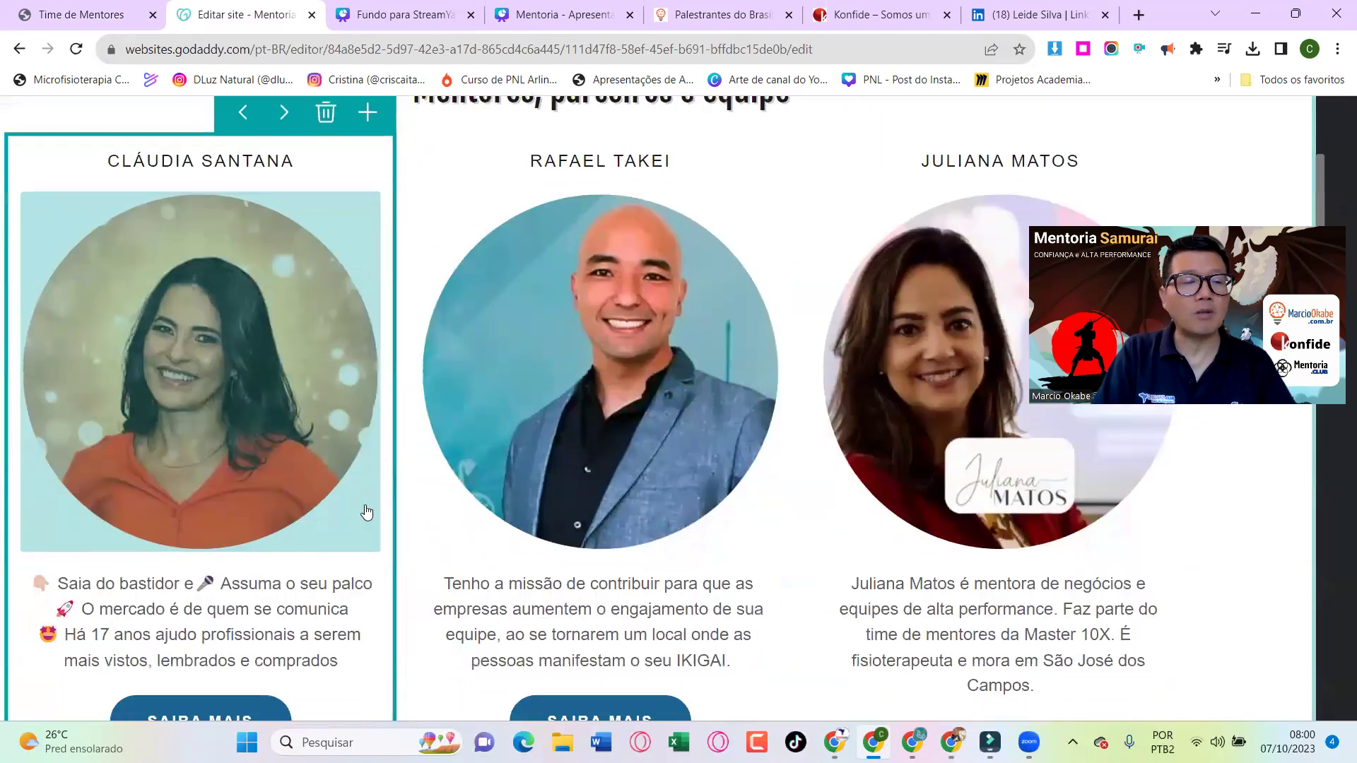
scroll(366, 511, down, 1)
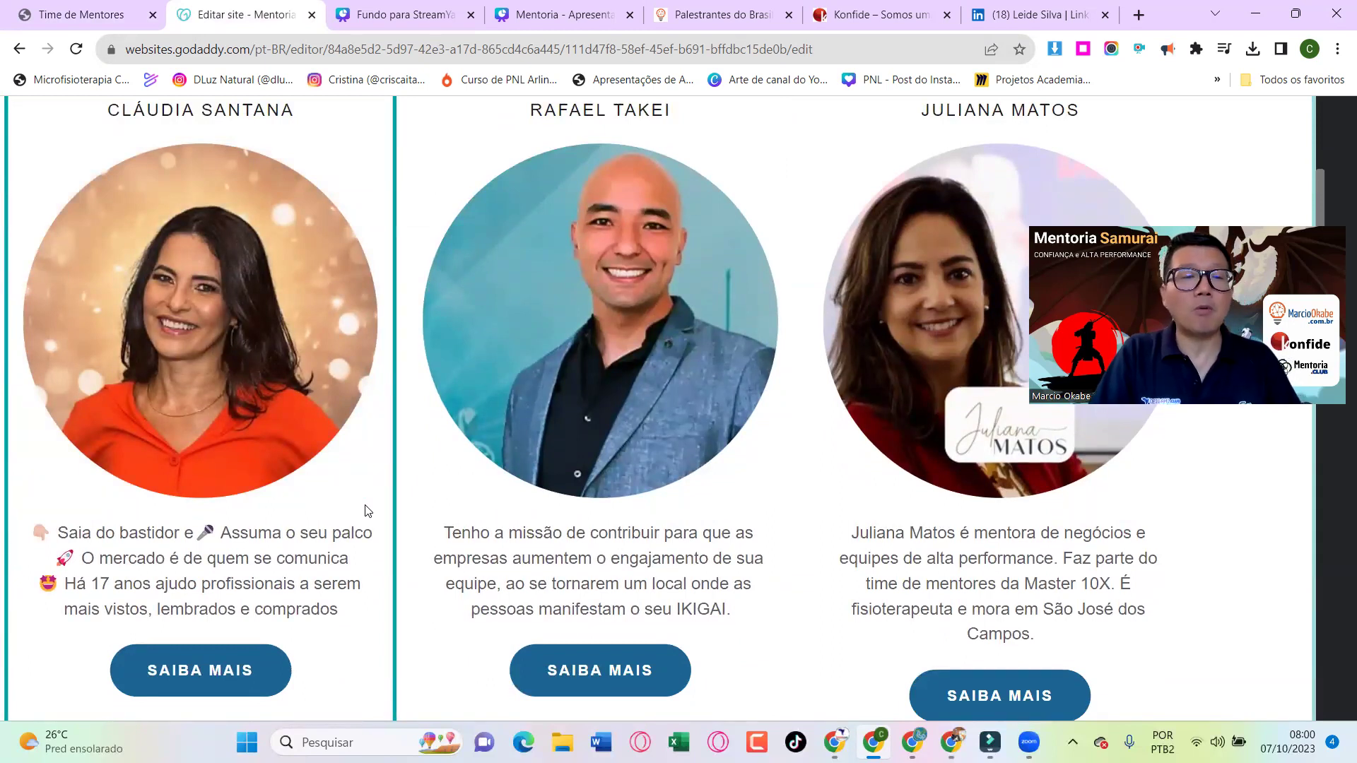
scroll(367, 512, down, 5)
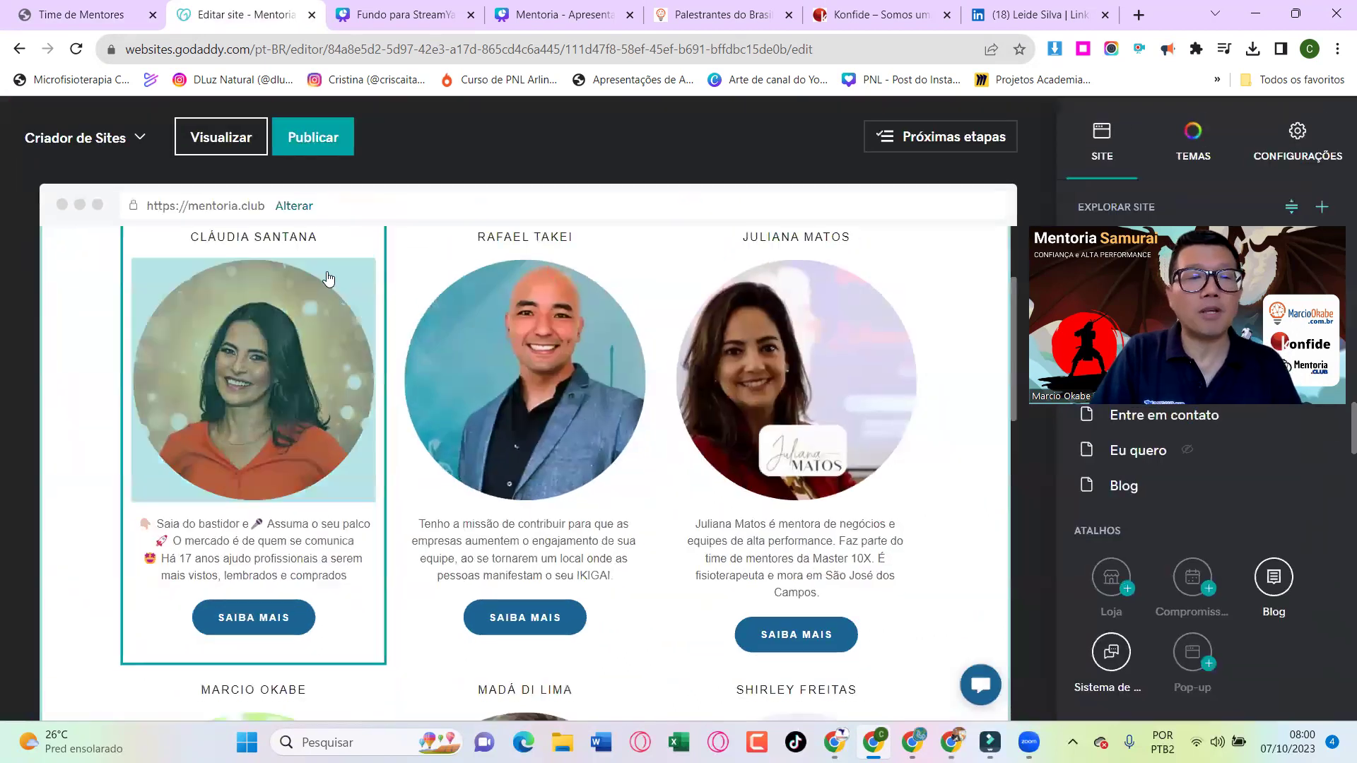
scroll(328, 279, up, 1)
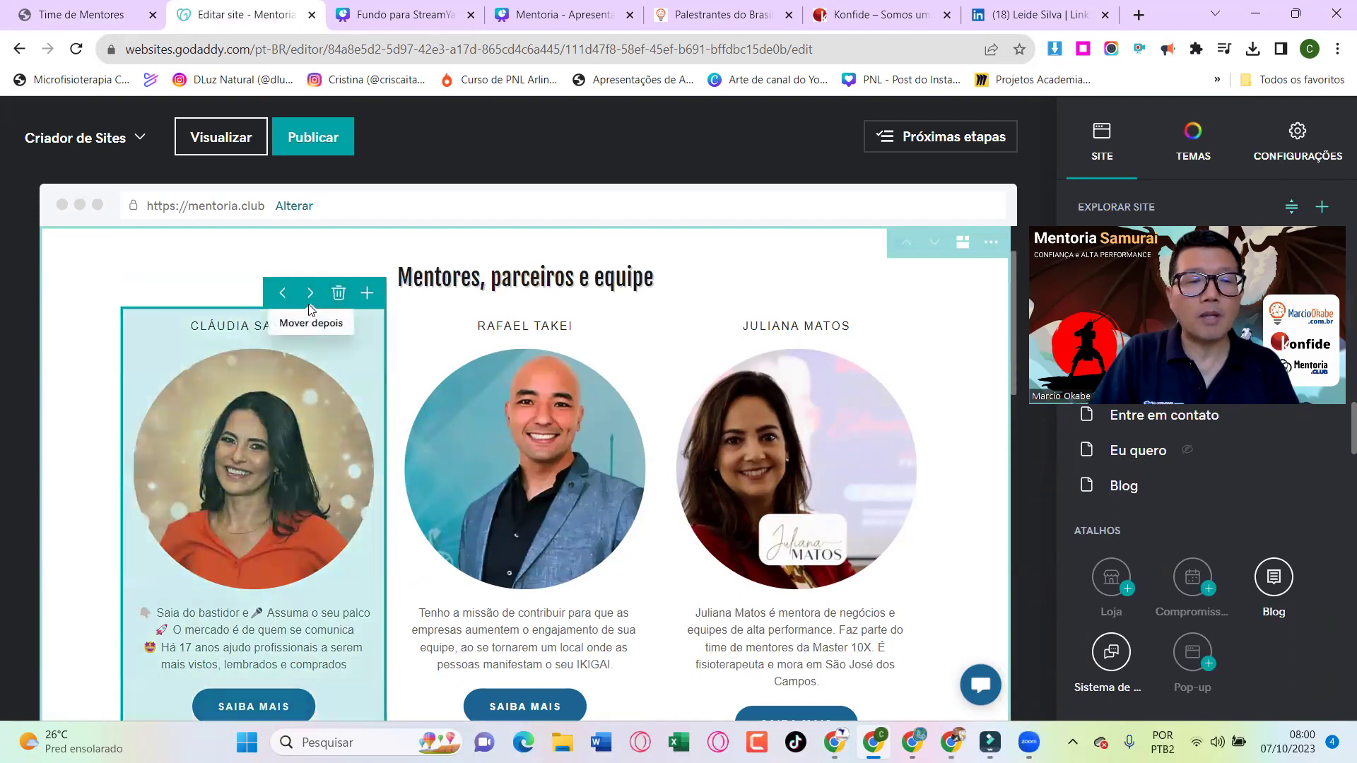
scroll(337, 364, down, 2)
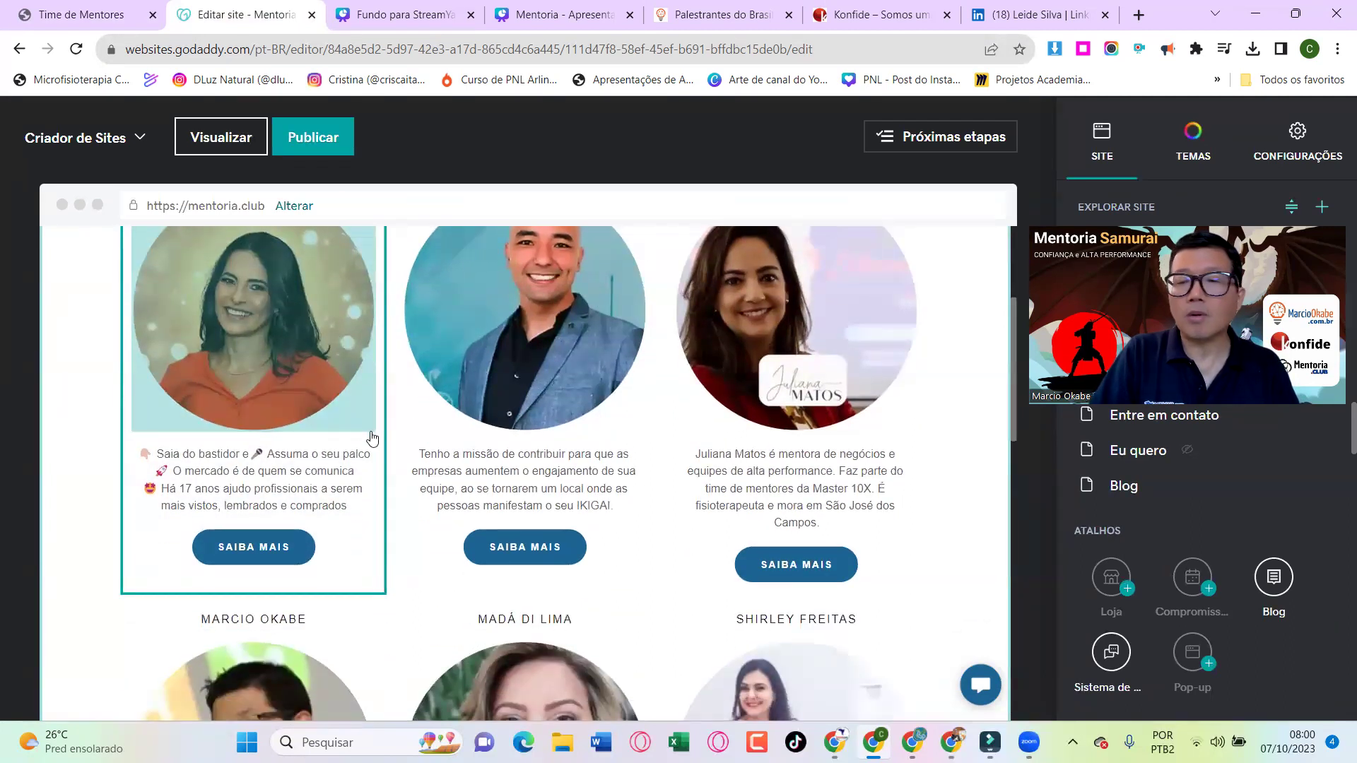
scroll(373, 439, up, 2)
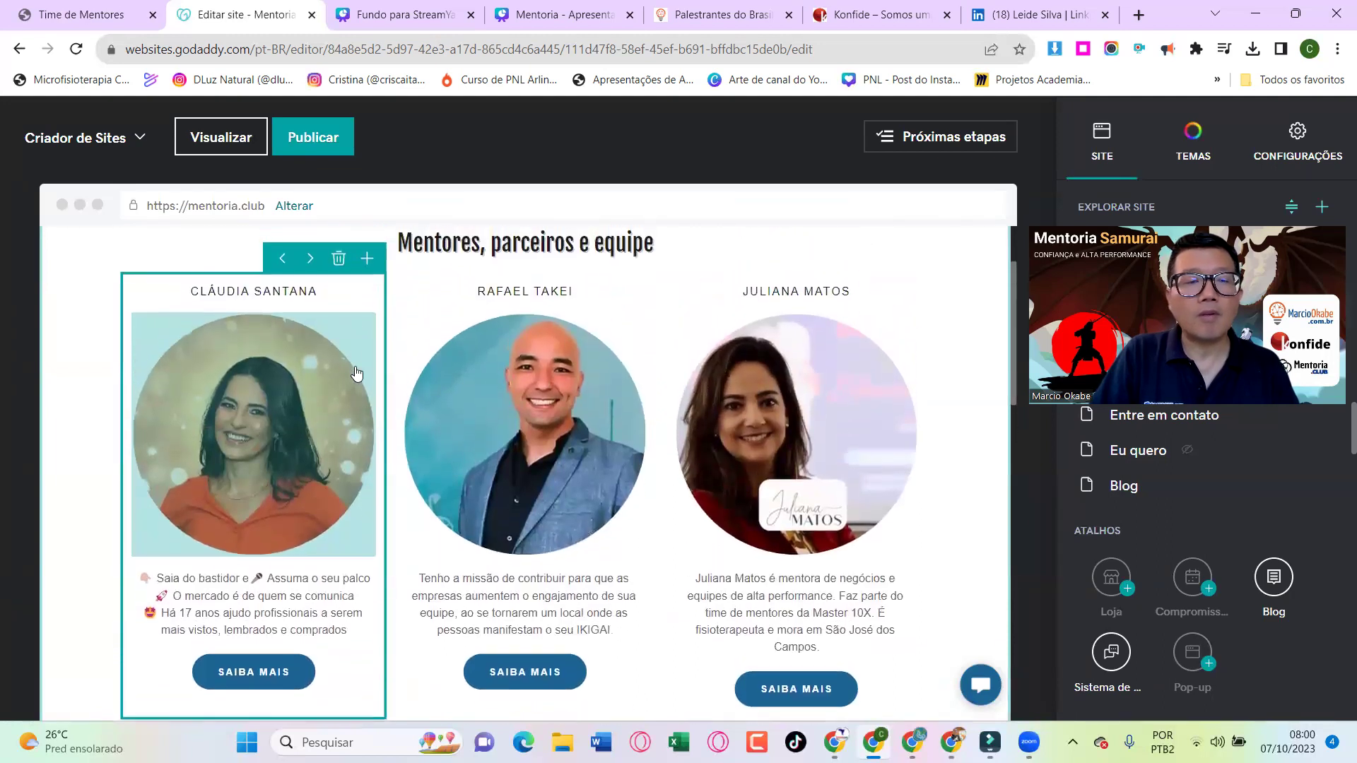
right_click(363, 326)
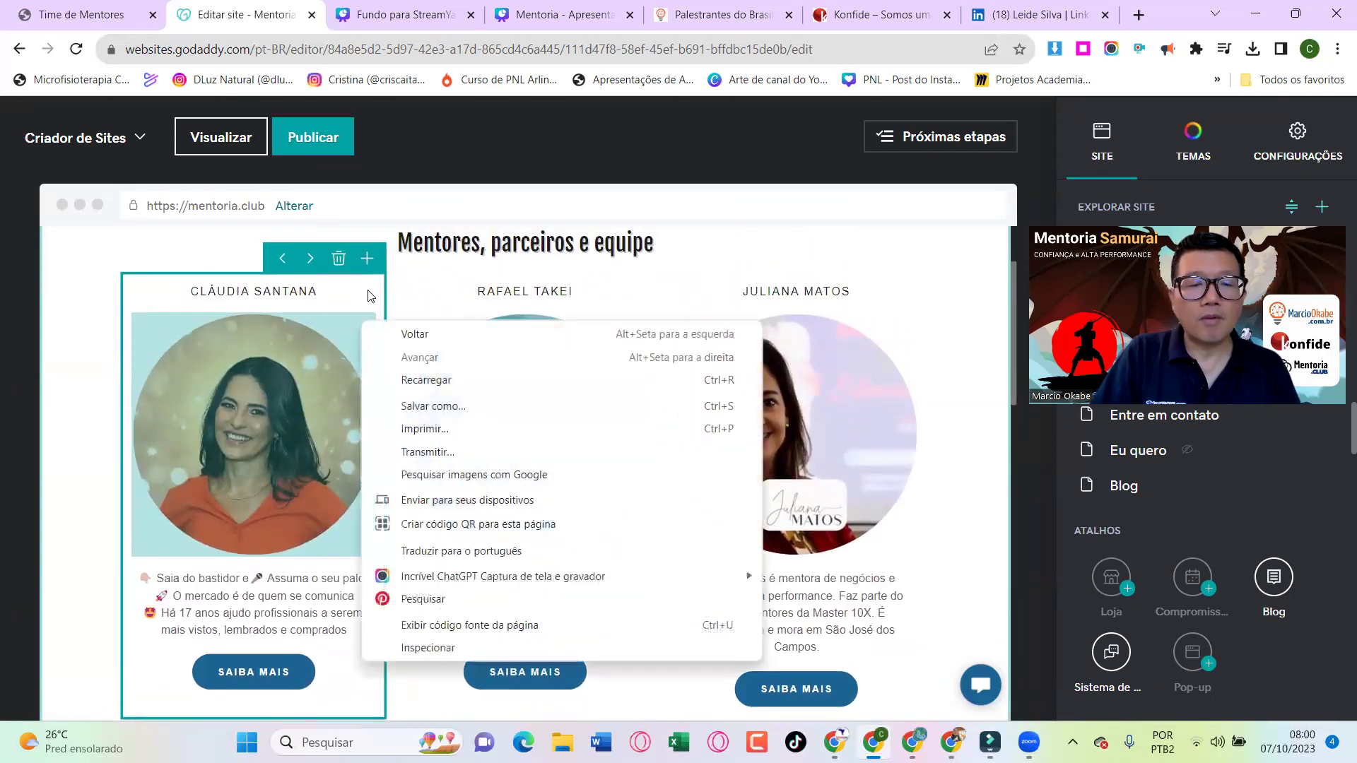
click(372, 261)
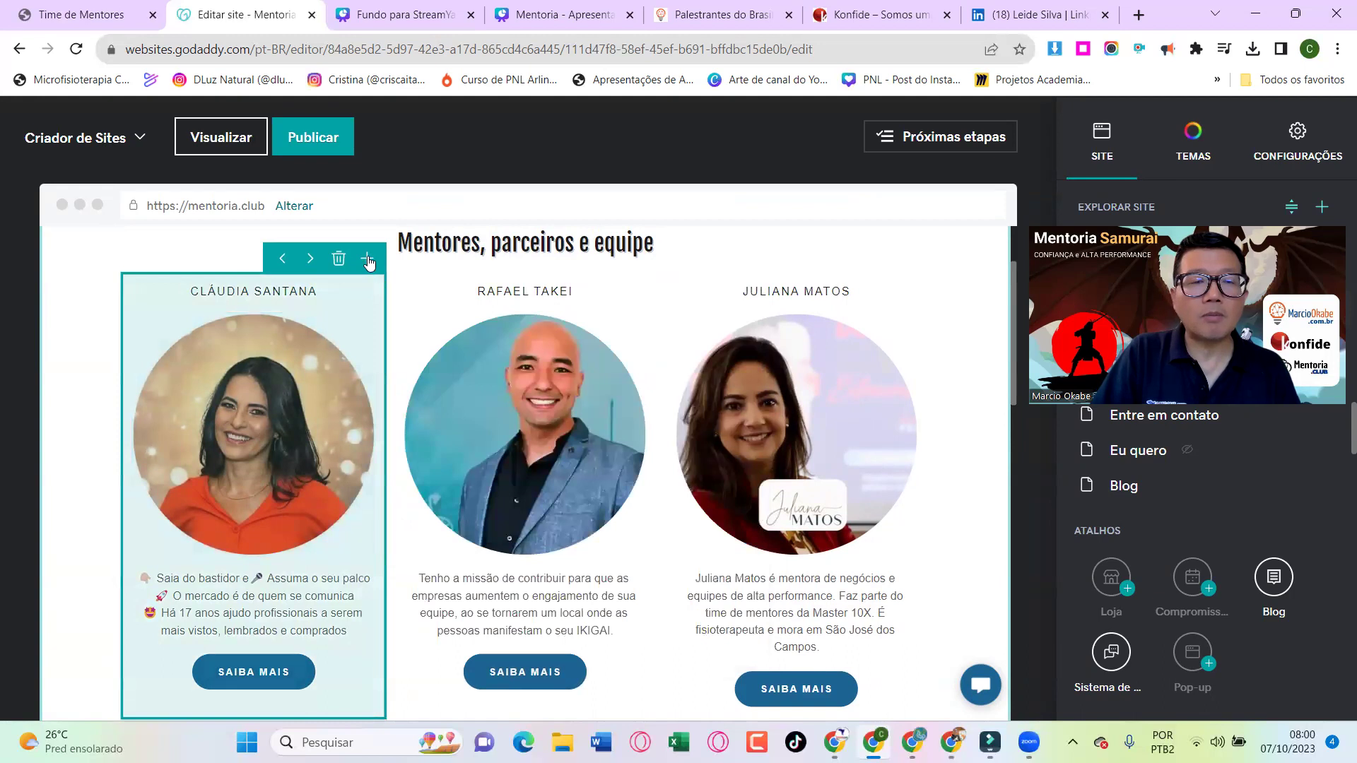
Duplicate the first mentor card and delete the extra copy, leaving one new card in the second column
click(368, 261)
click(368, 261)
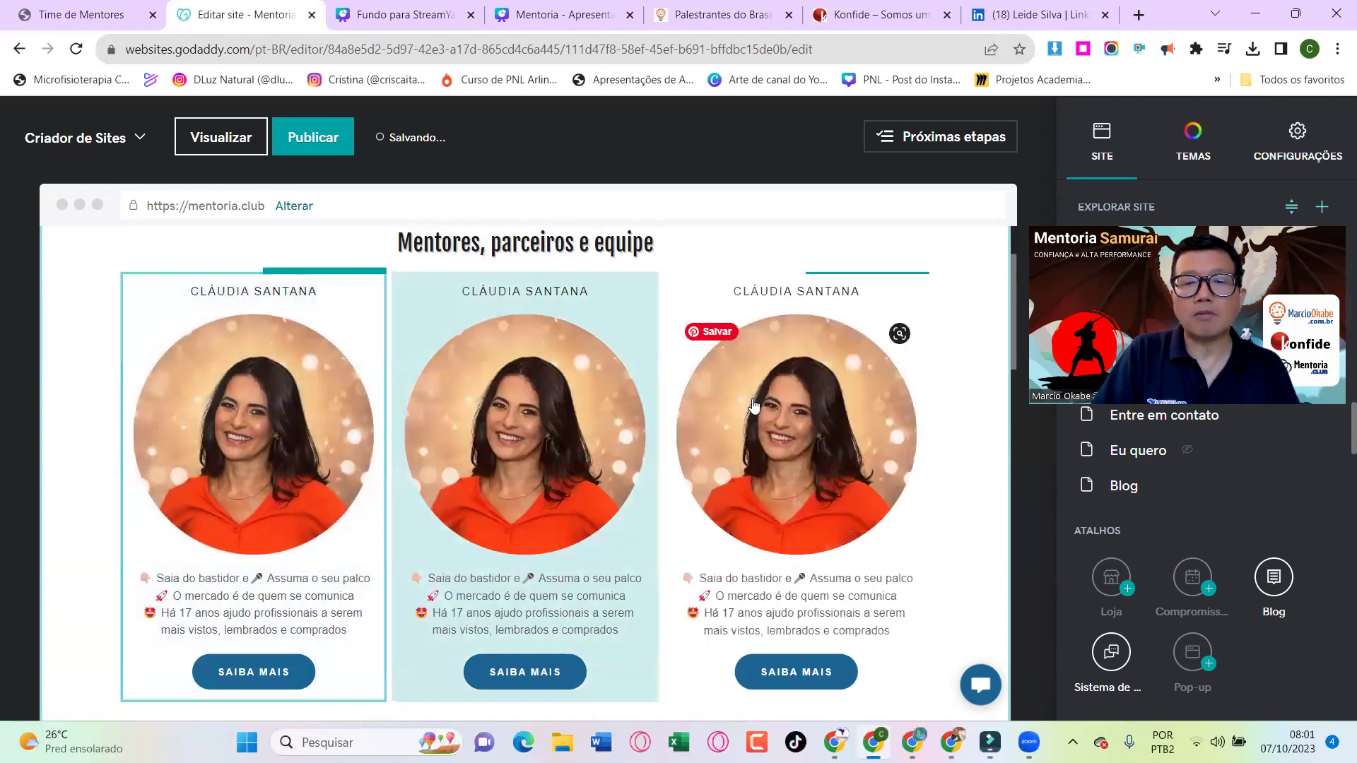
click(753, 406)
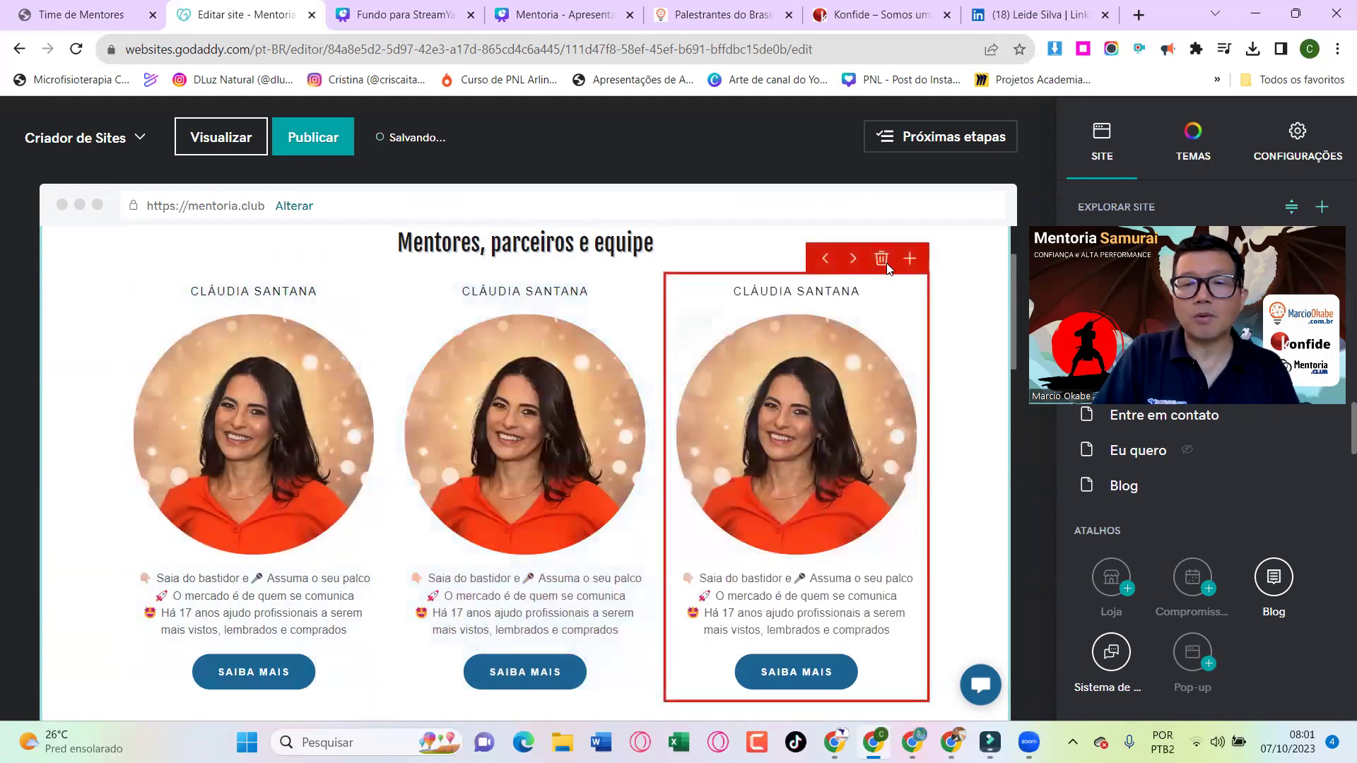
click(882, 259)
click(485, 311)
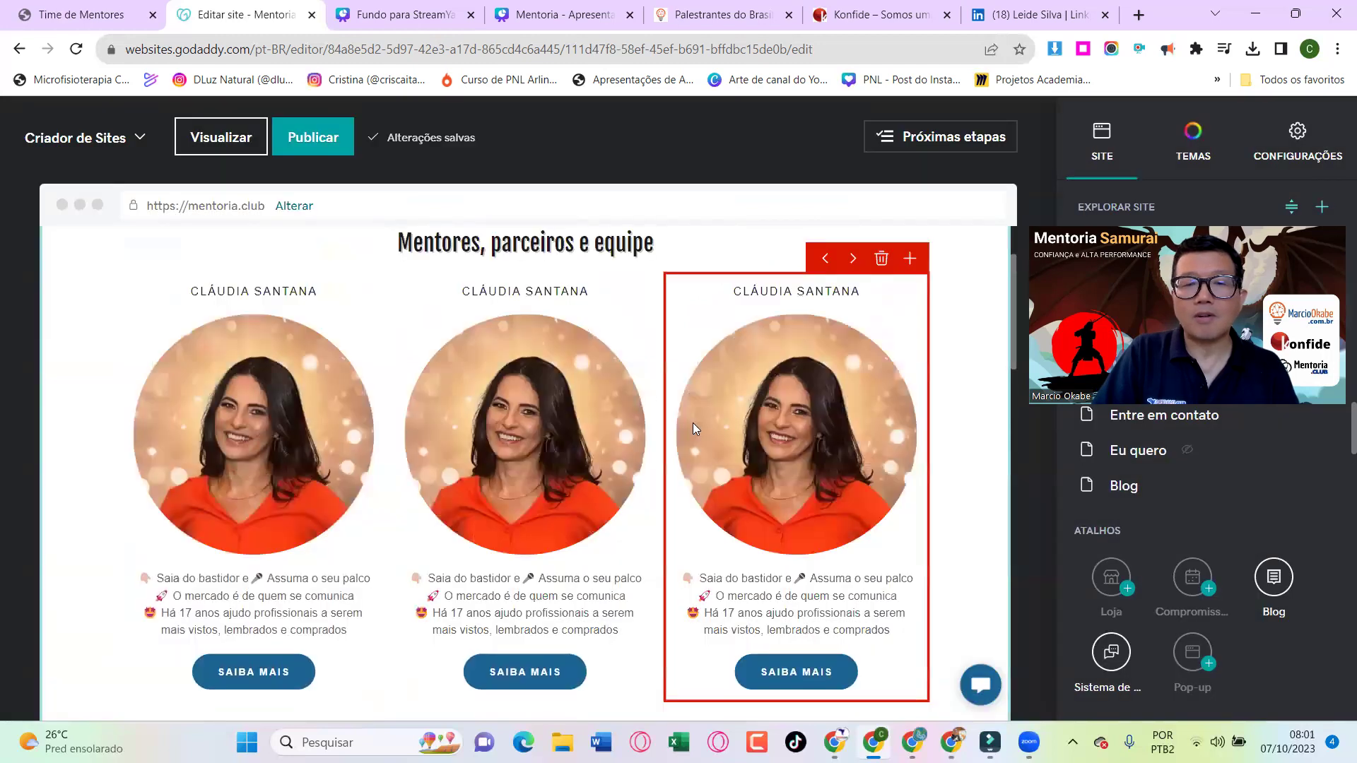
click(560, 297)
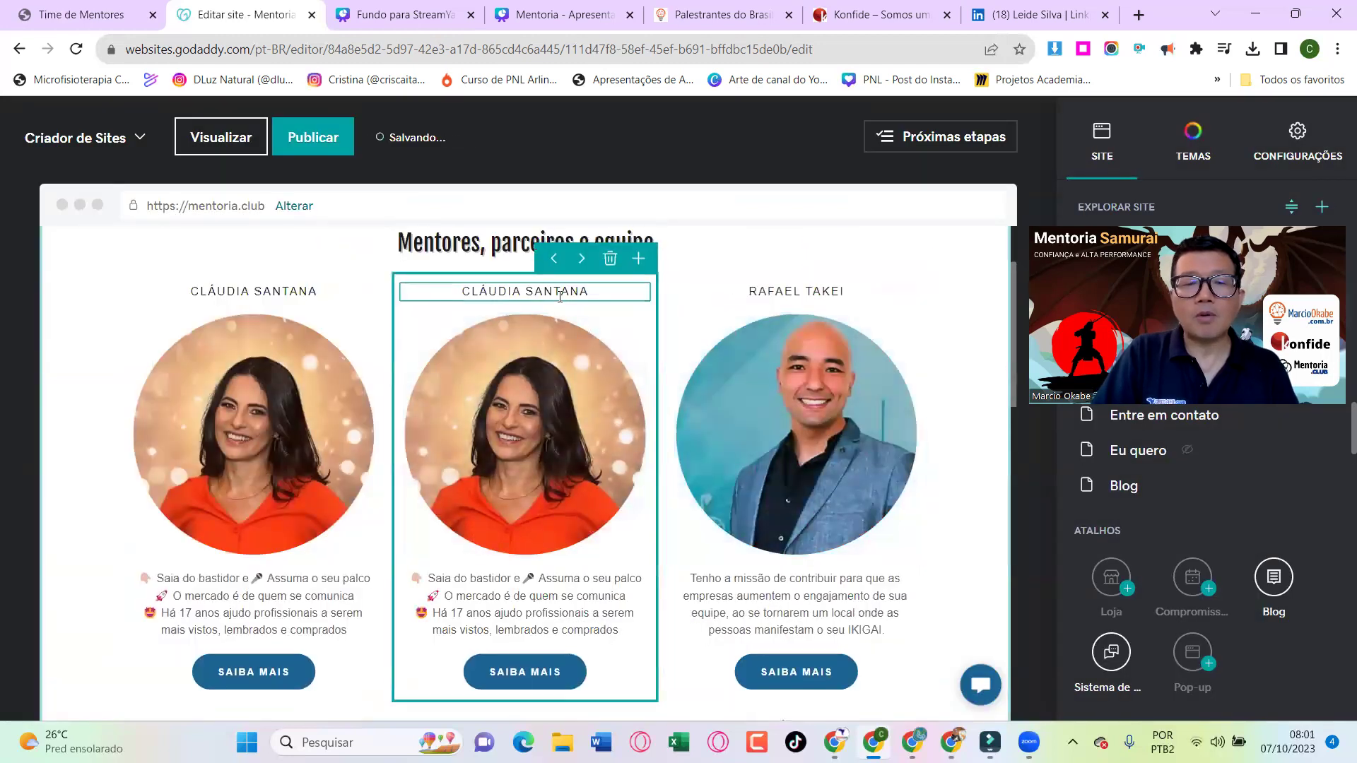
Retitle the copied card with the new mentor's name plus 'EDUCADORA', correcting the misspelled surname
click(528, 291)
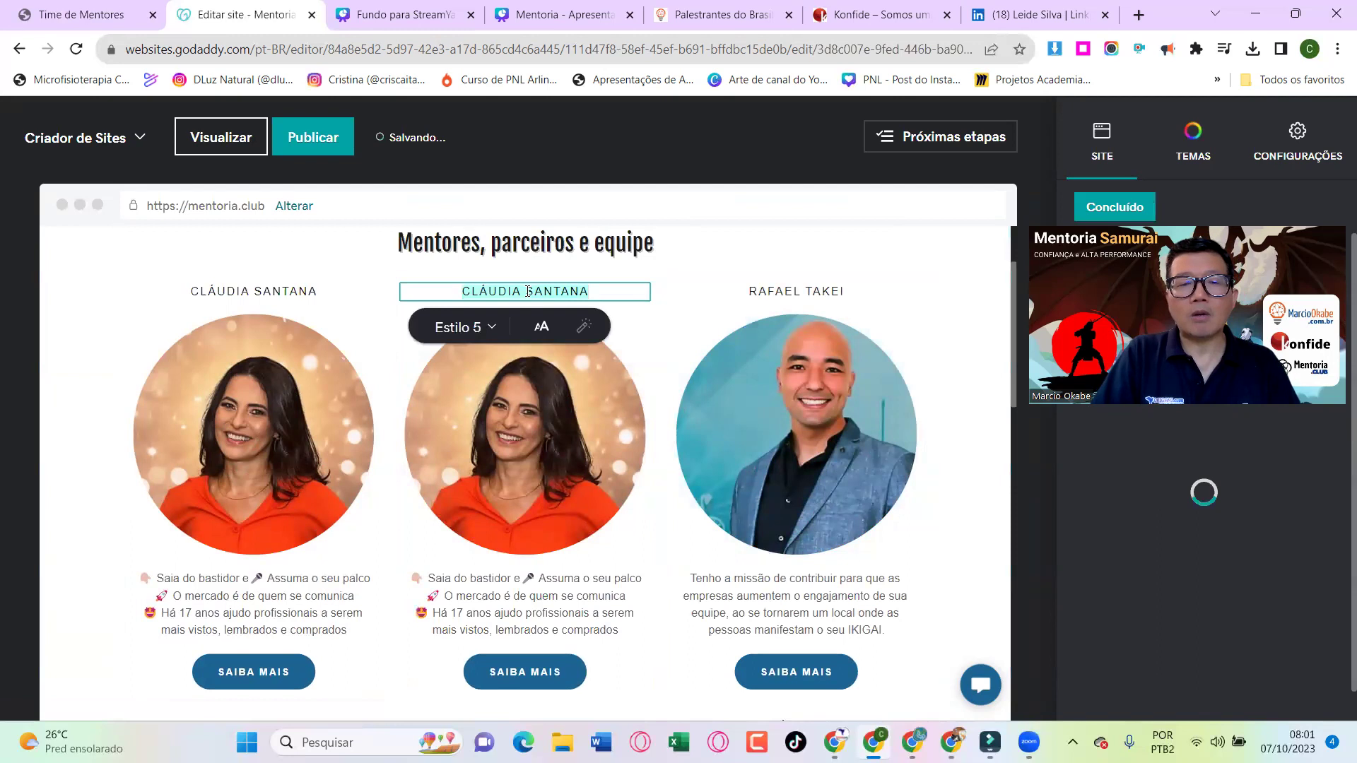
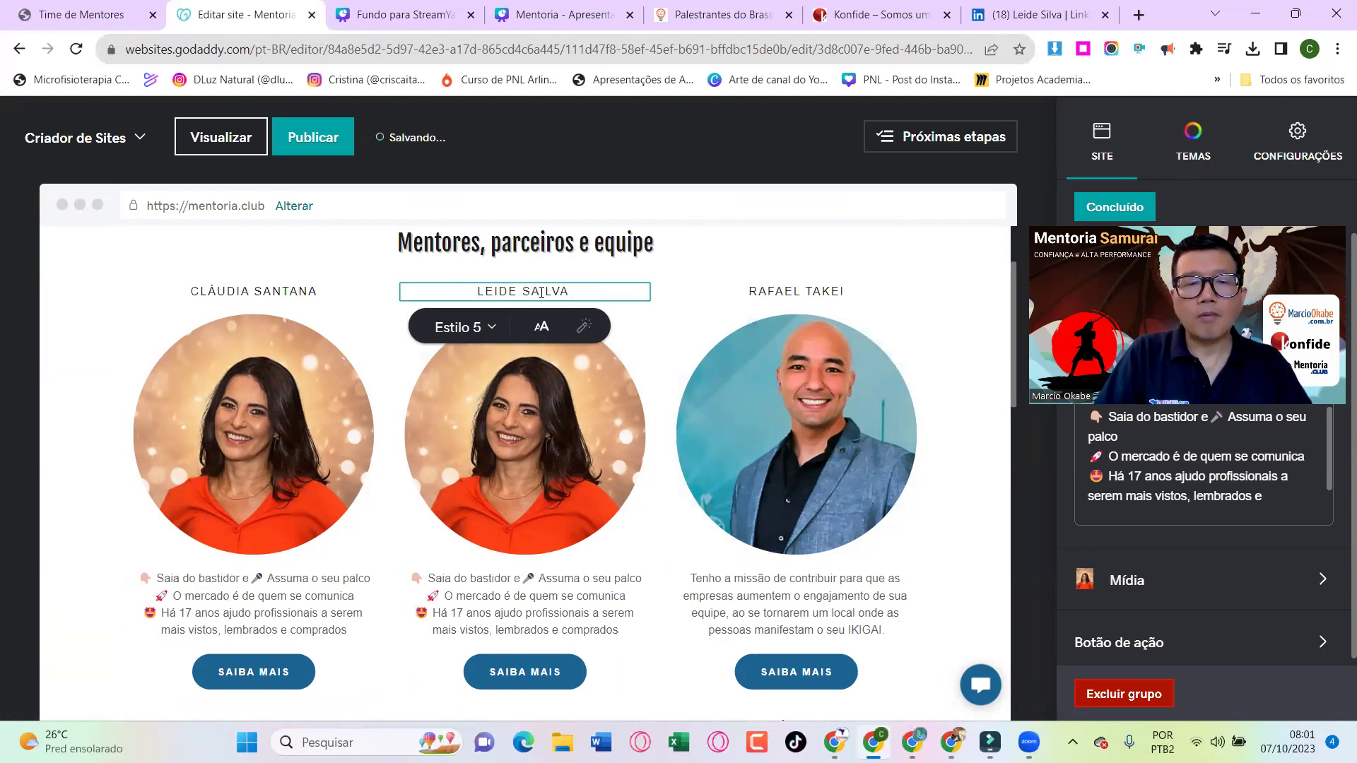
click(542, 293)
key(BackSpace)
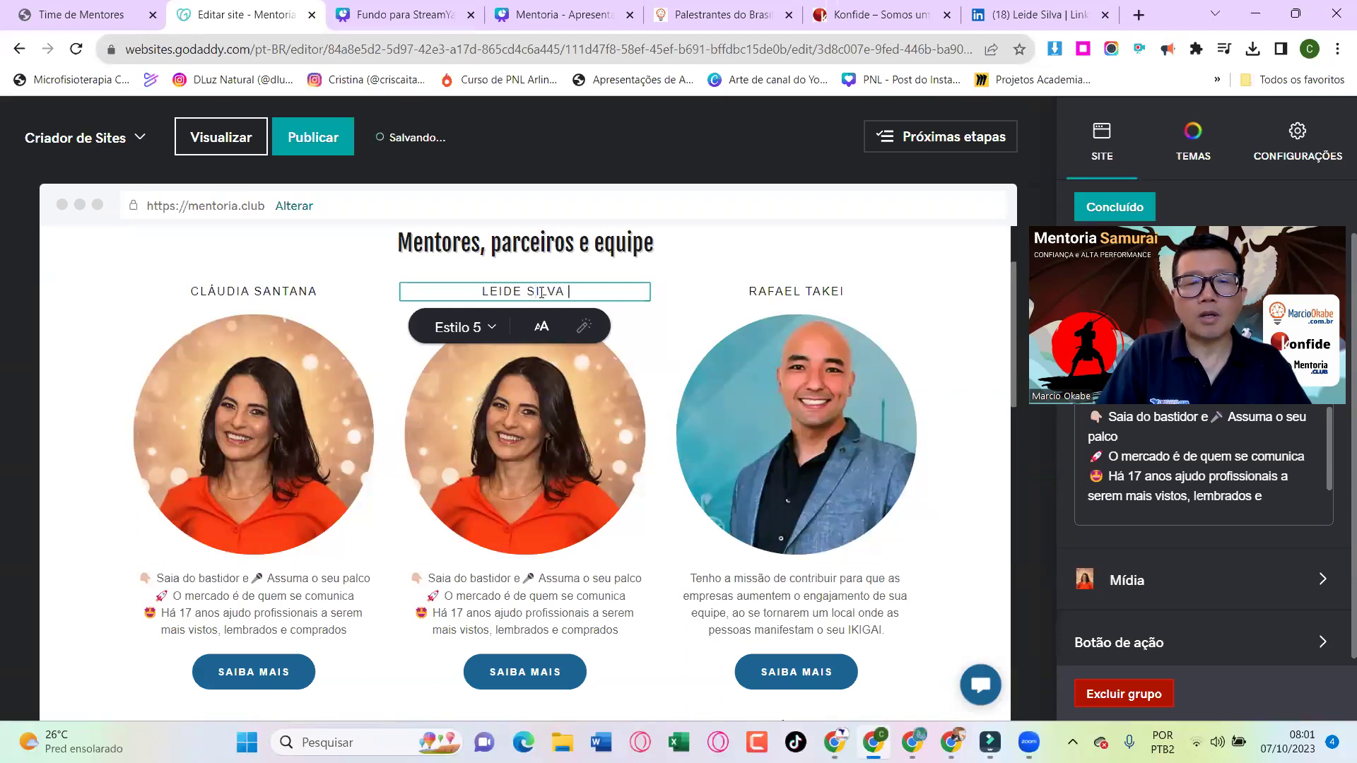
key(End)
text(EDUCADOR)
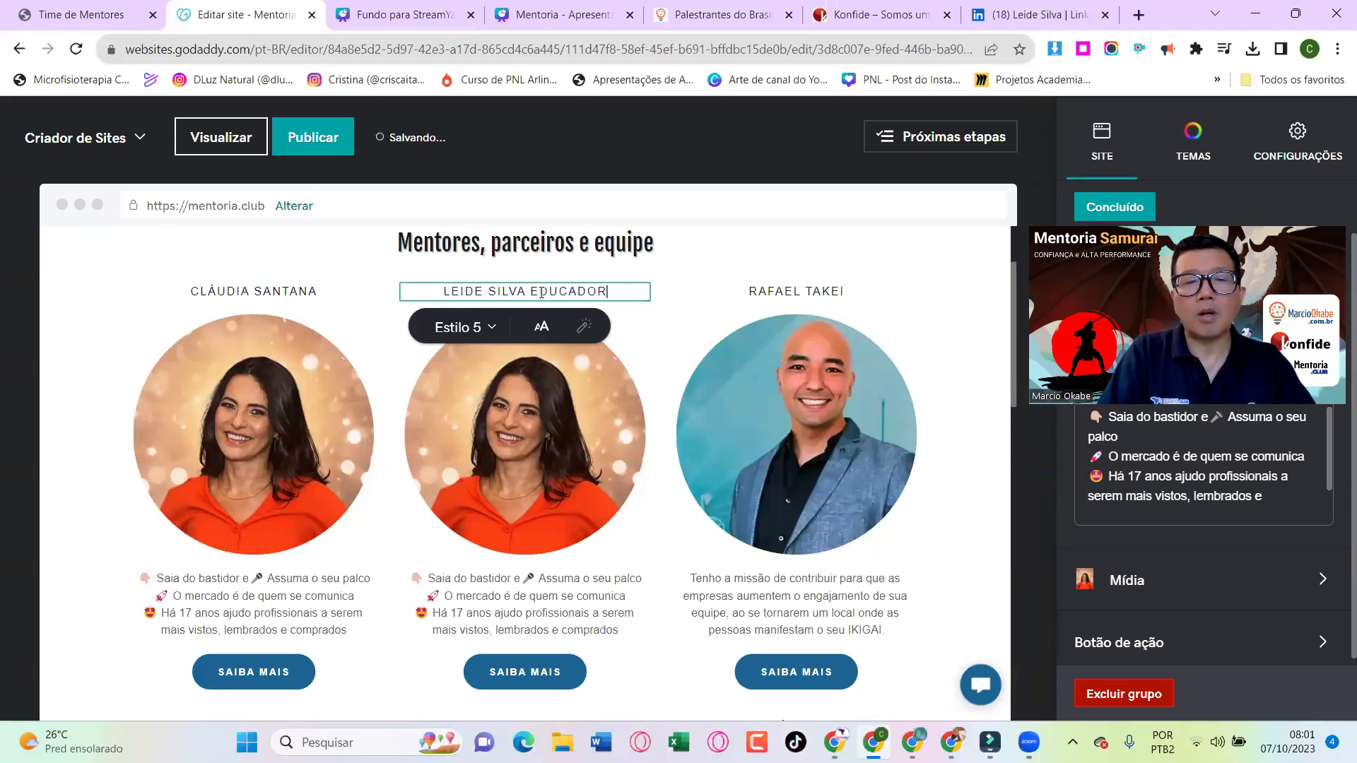
click(585, 405)
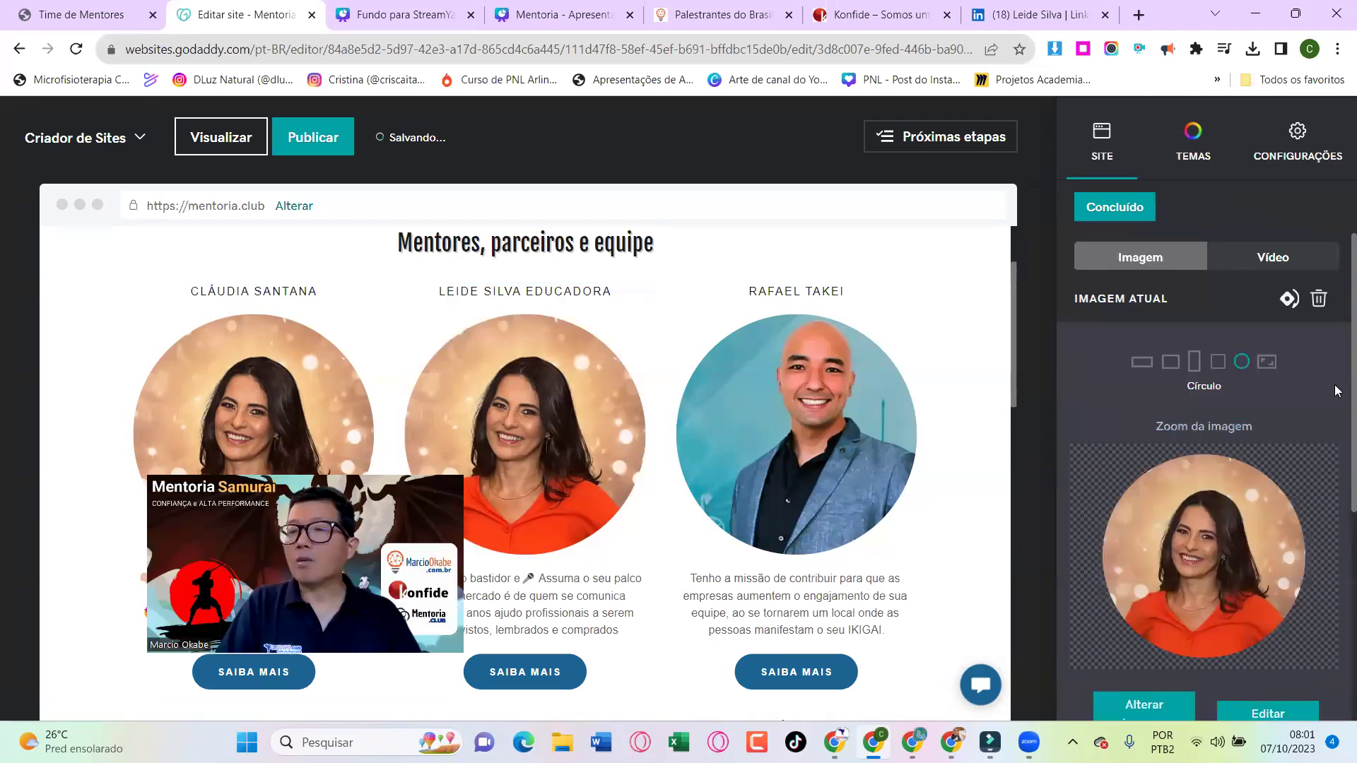
Try the Quadrado and Retrato shapes on the card photo, keep Círculo, and choose Alterar imagem
scroll(1298, 440, down, 2)
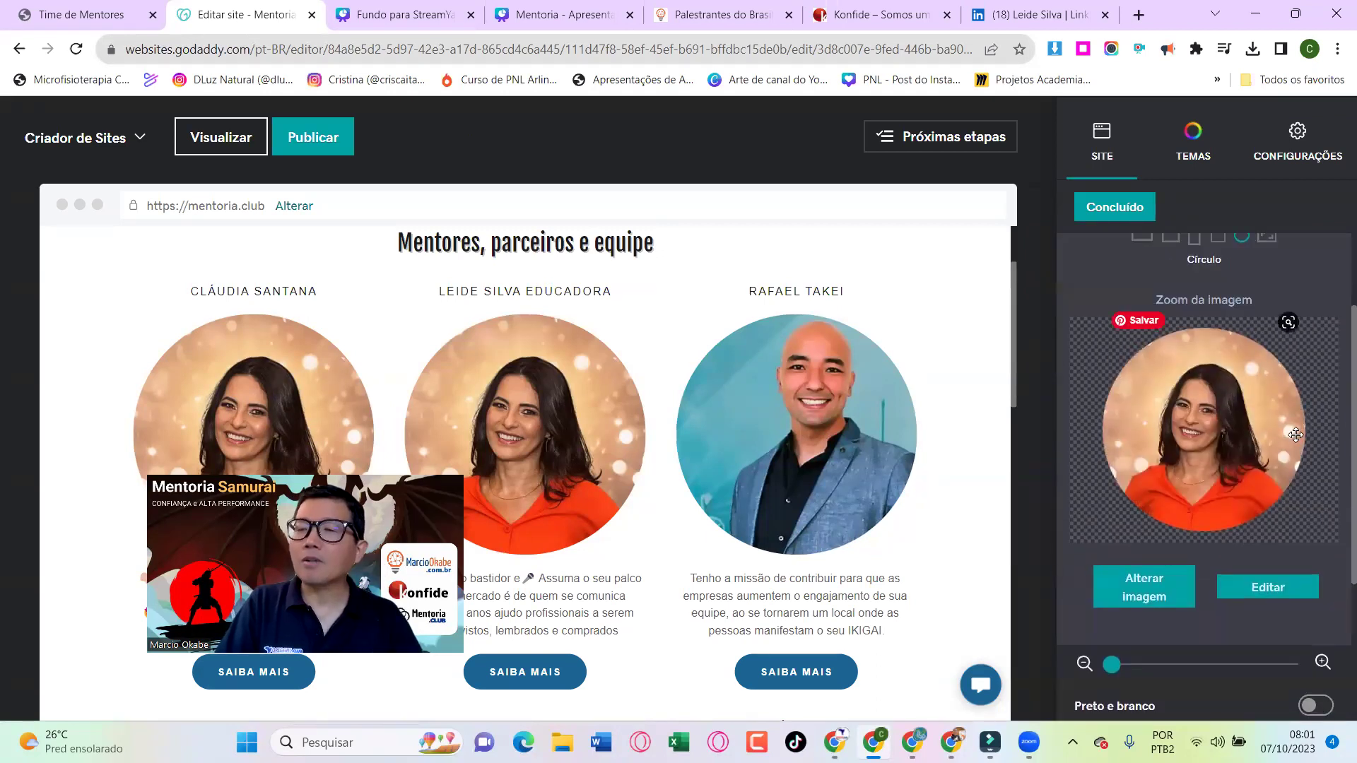
click(1216, 291)
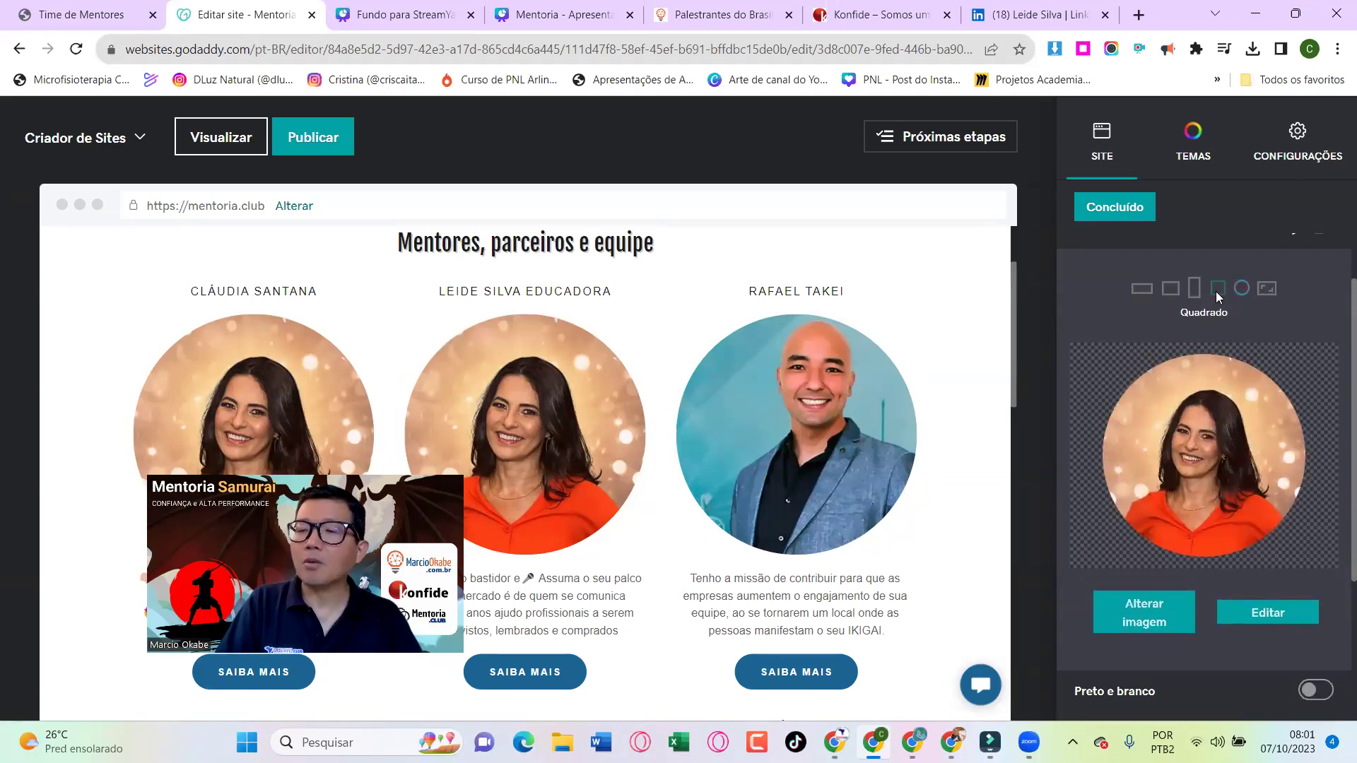
click(1196, 289)
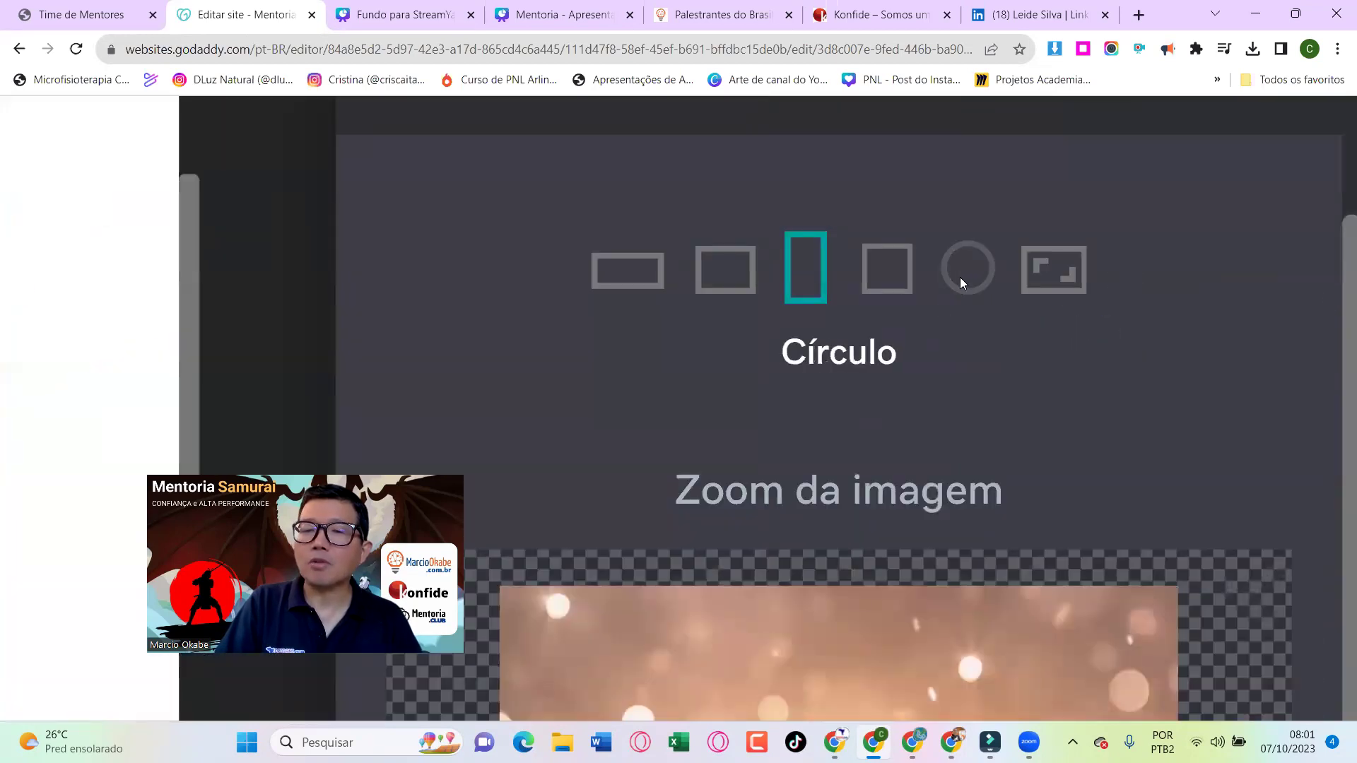
click(964, 276)
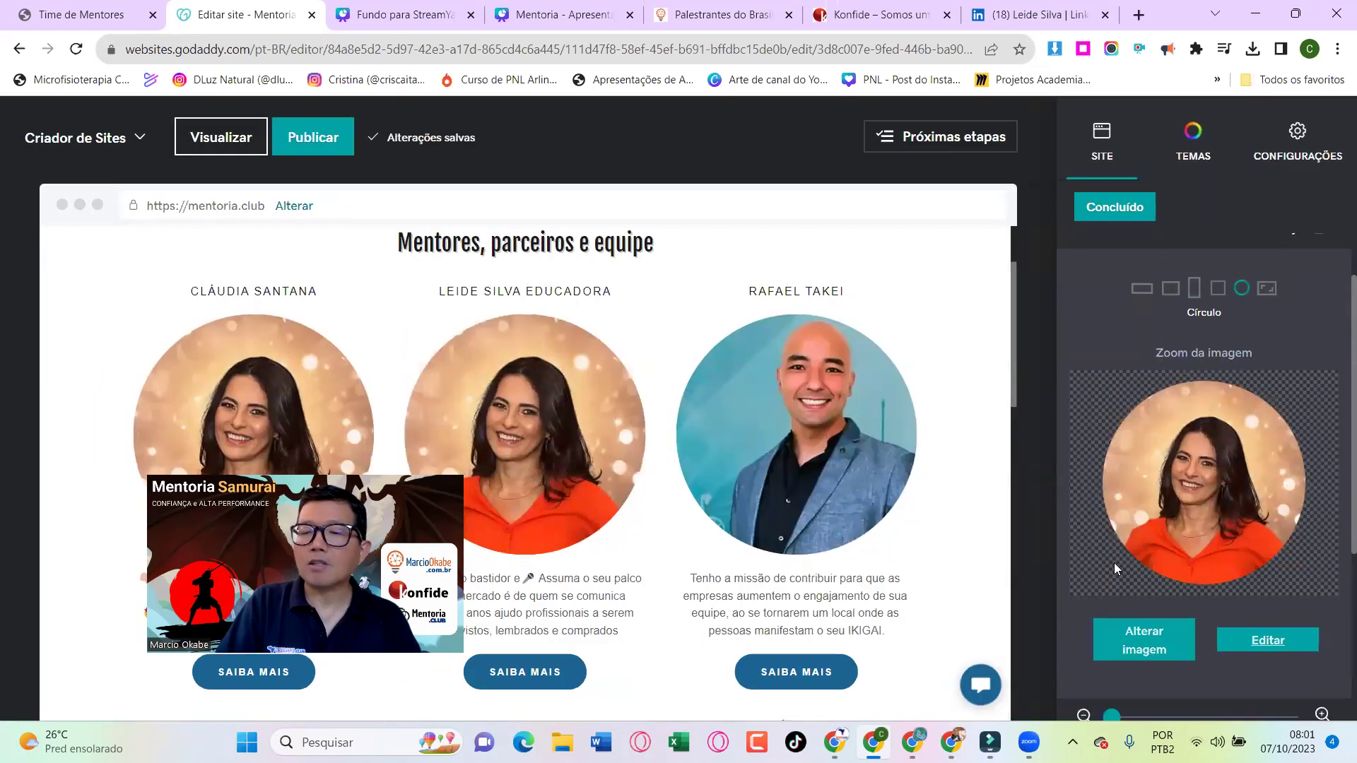
click(1114, 563)
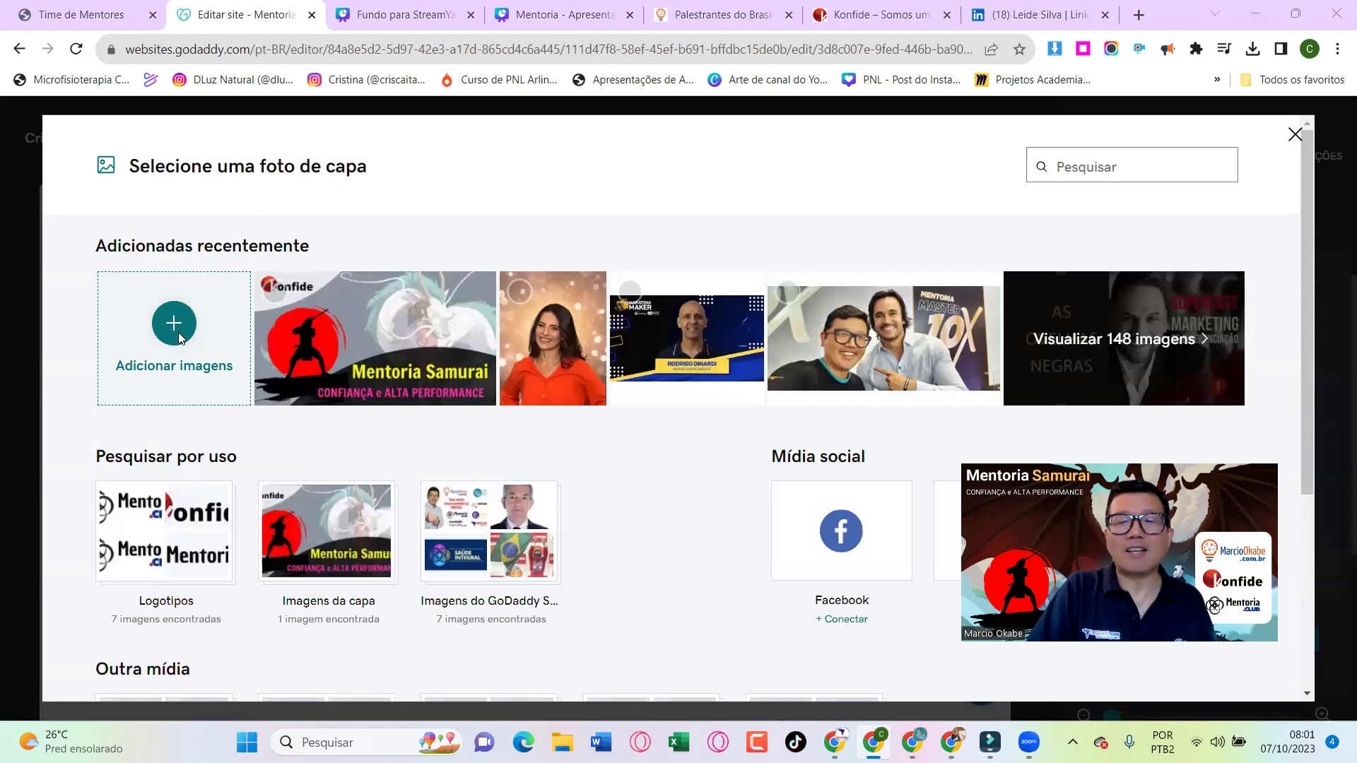
Upload the saved 'Educadora 2' portrait JPEG and insert it as the middle mentor card's photo
click(175, 326)
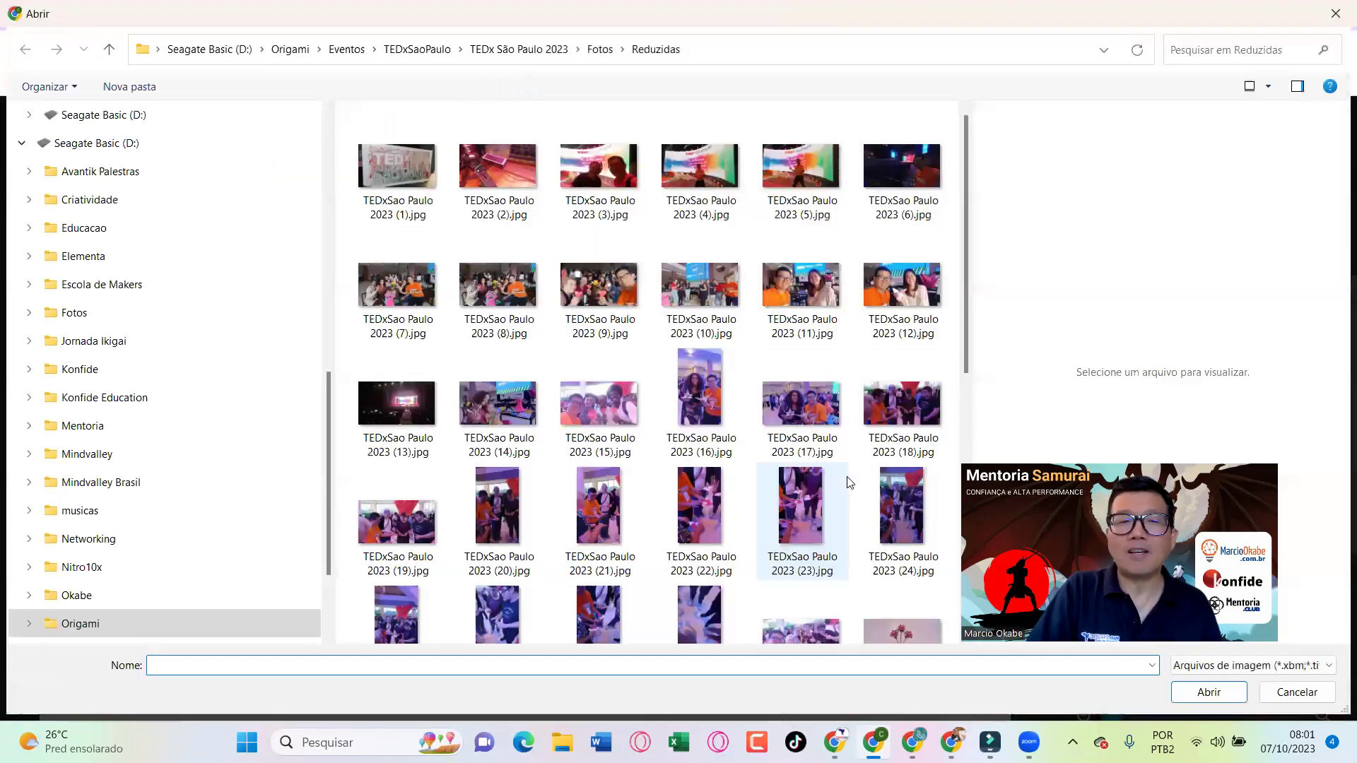
scroll(163, 242, up, 10)
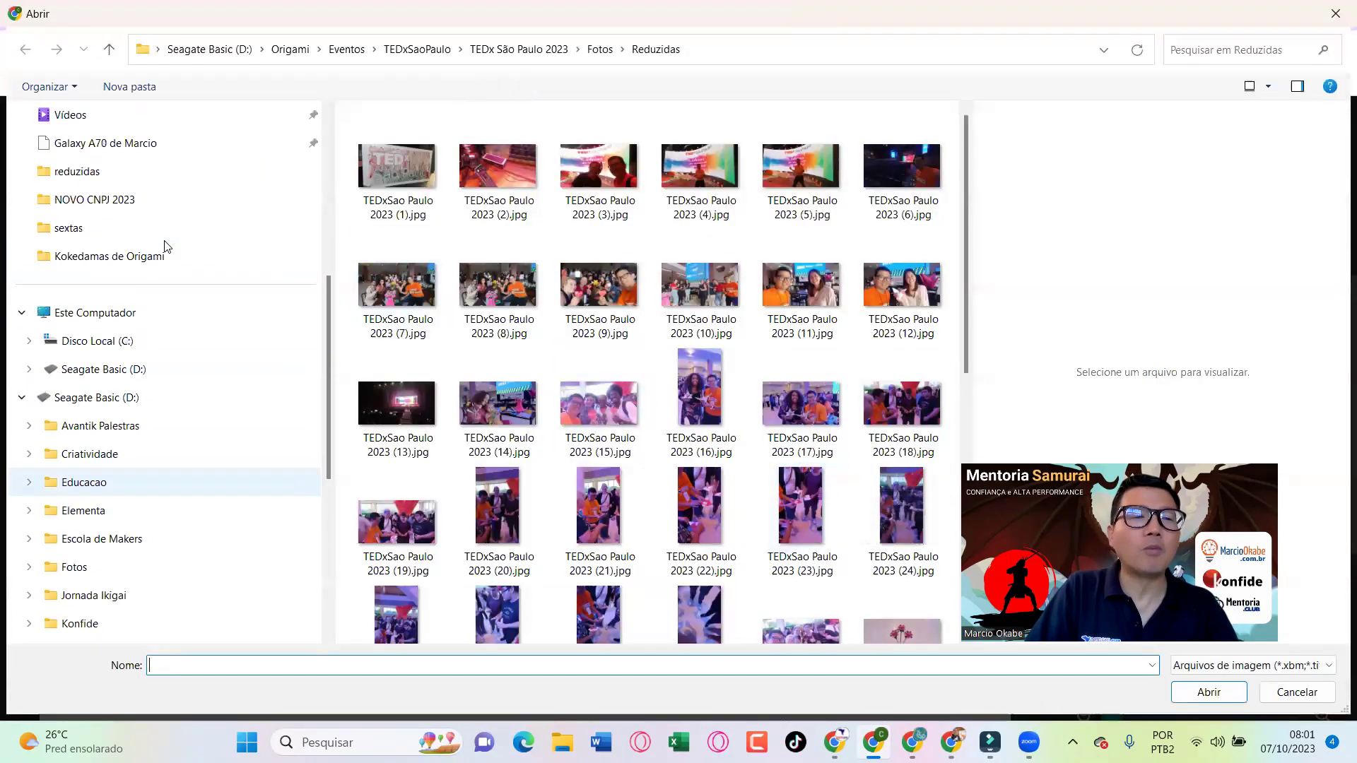
click(77, 116)
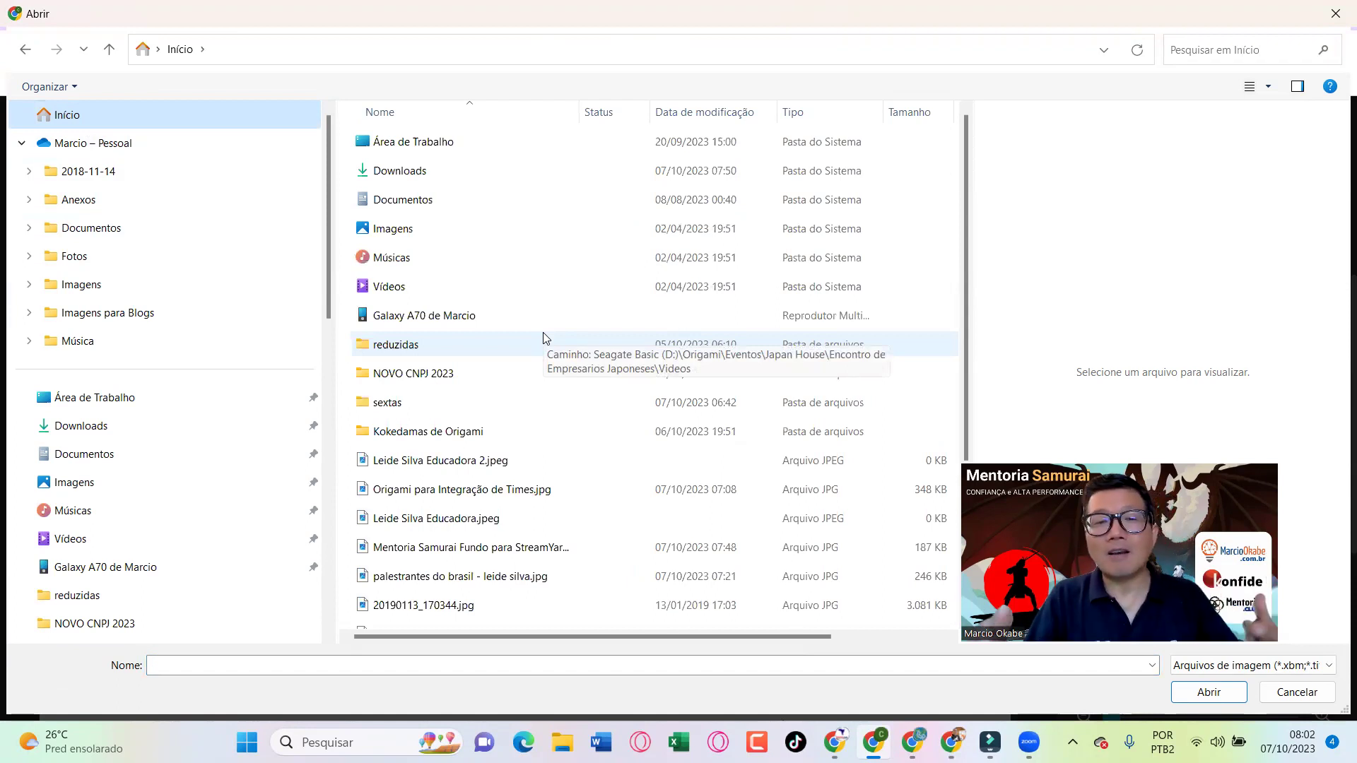
click(488, 463)
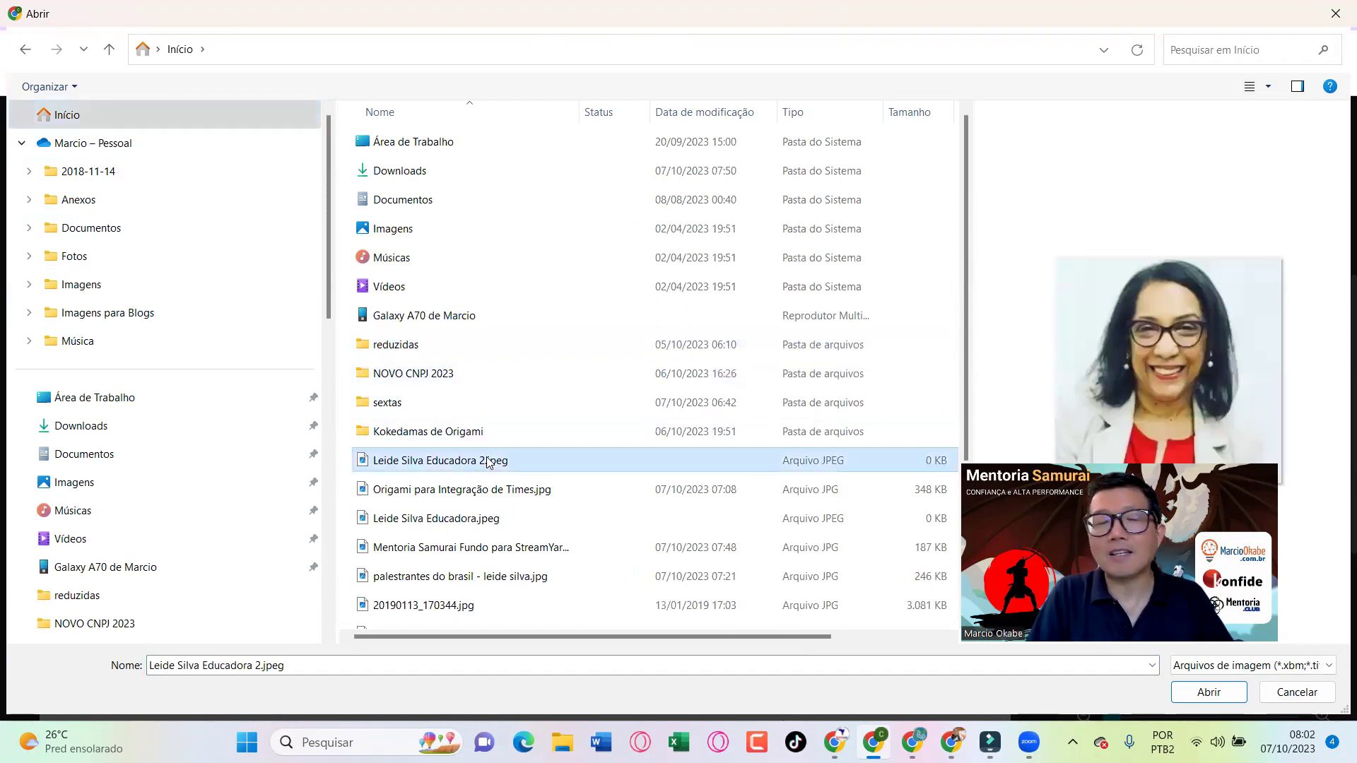
click(495, 516)
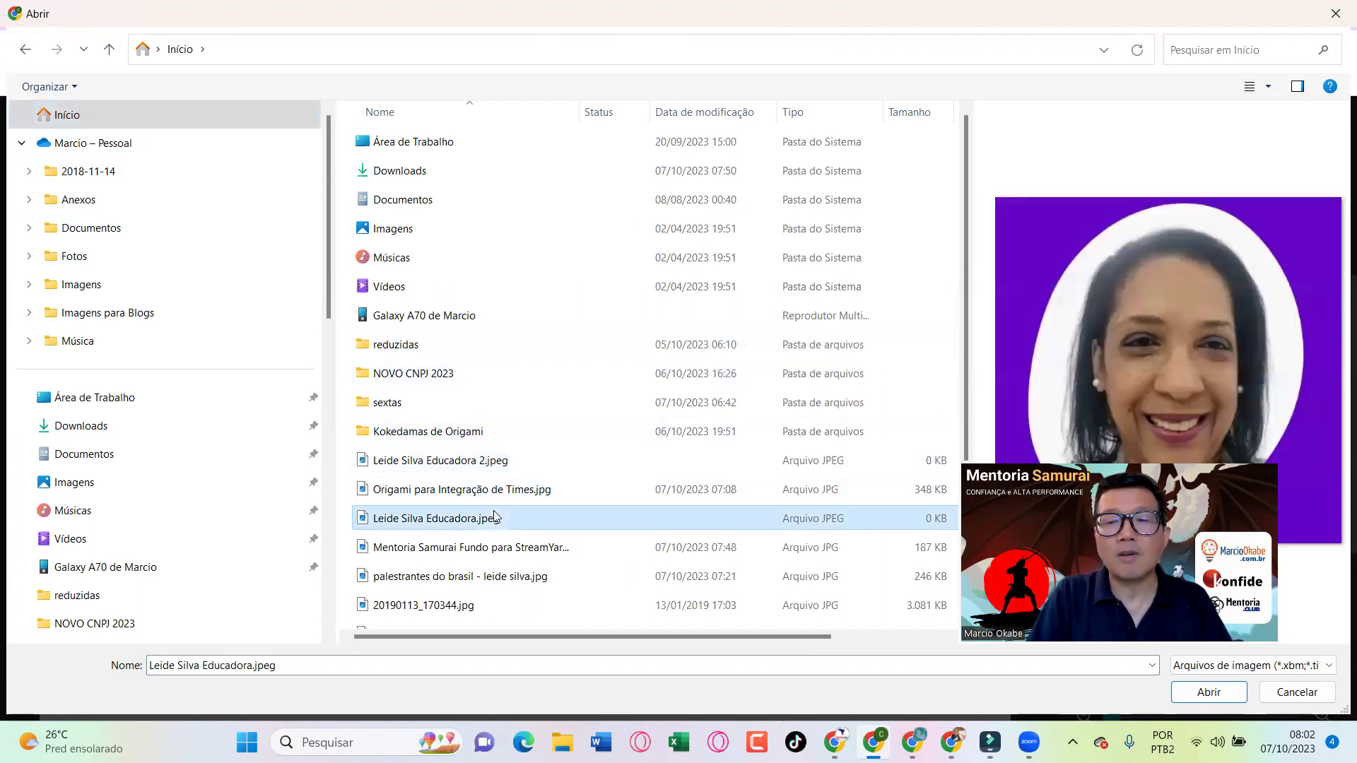
click(496, 468)
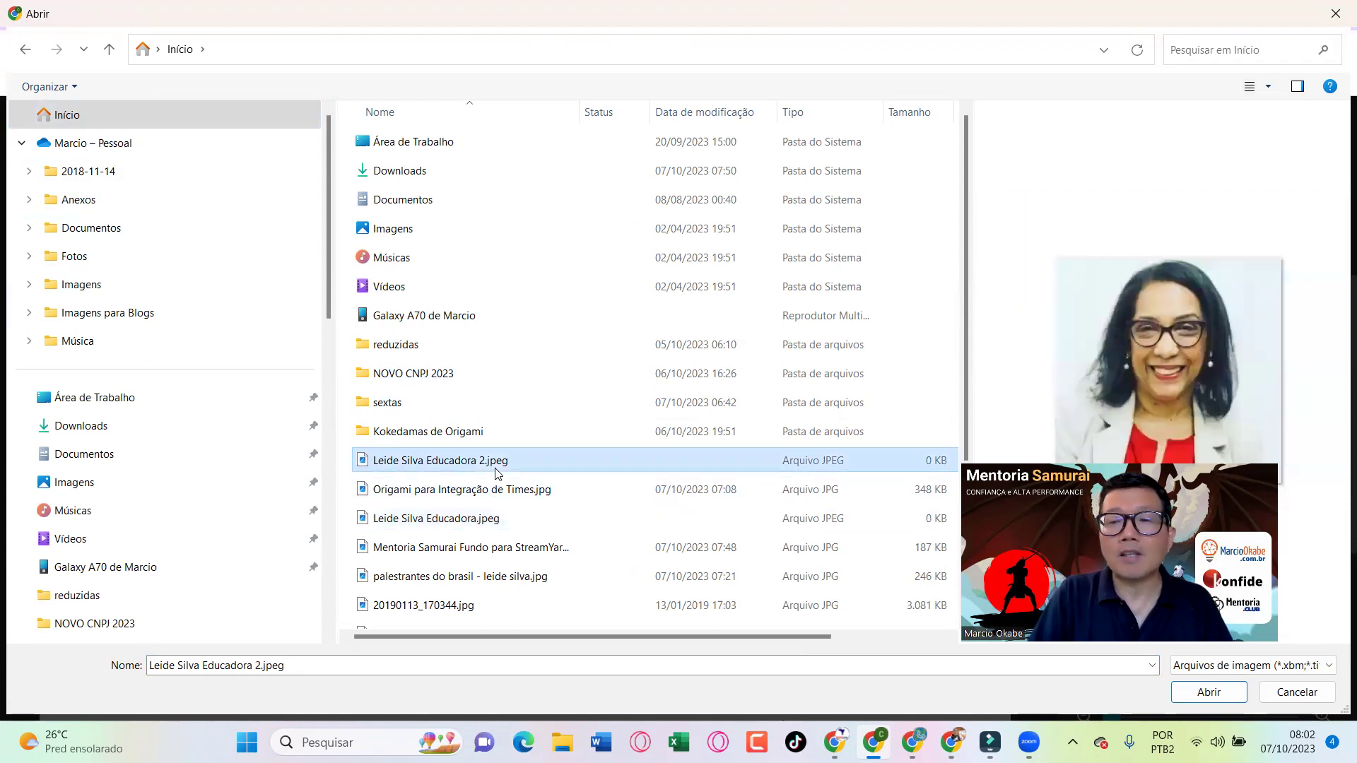
key(Return)
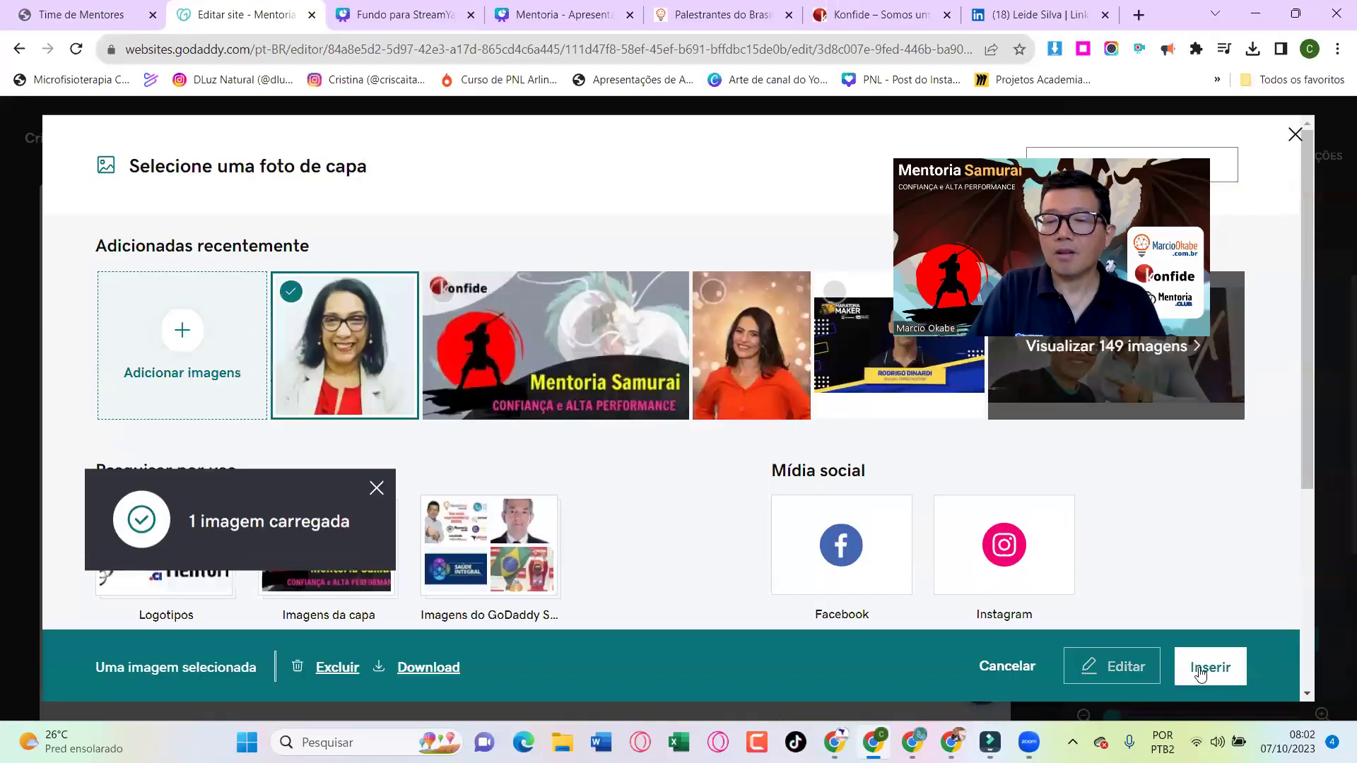
click(1207, 674)
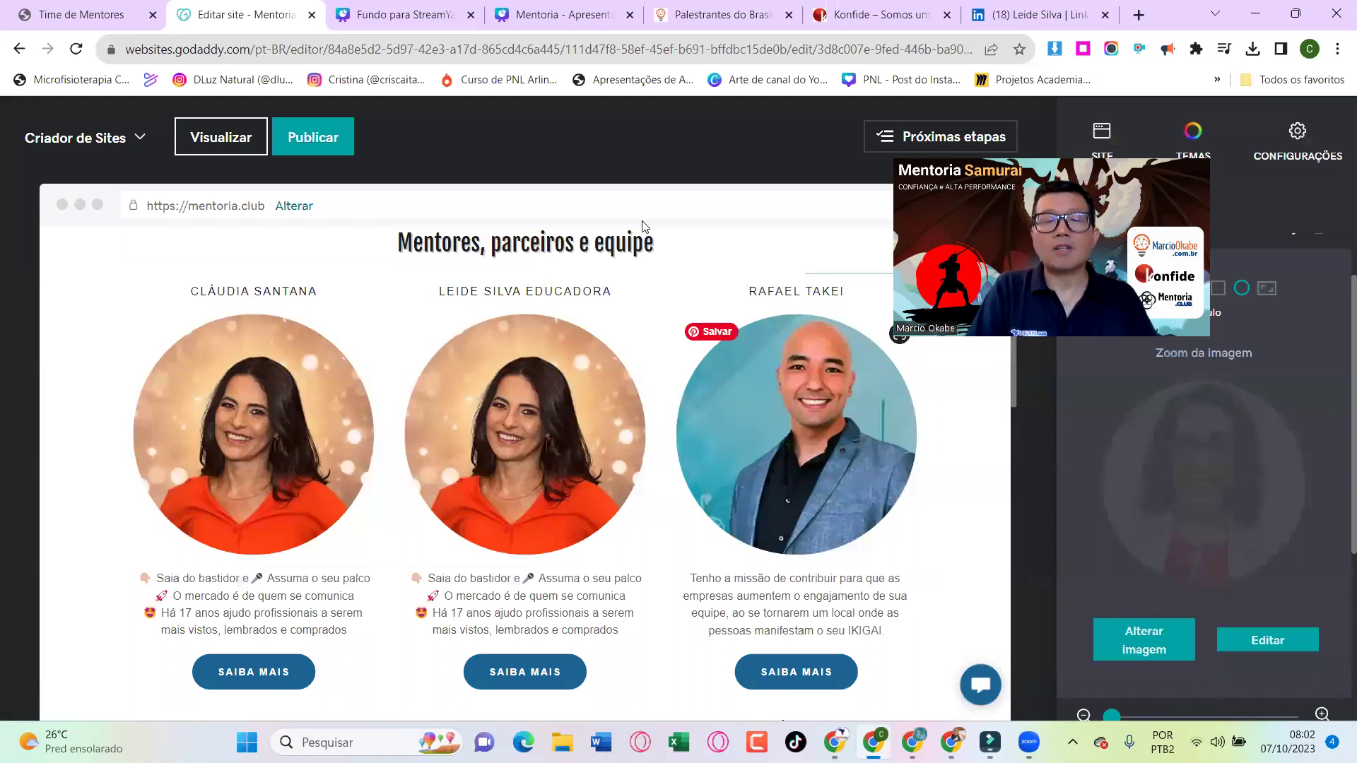
Select and copy the whole Instagram bio with its Linktree link, then return to the GoDaddy editor
key(alt+Tab)
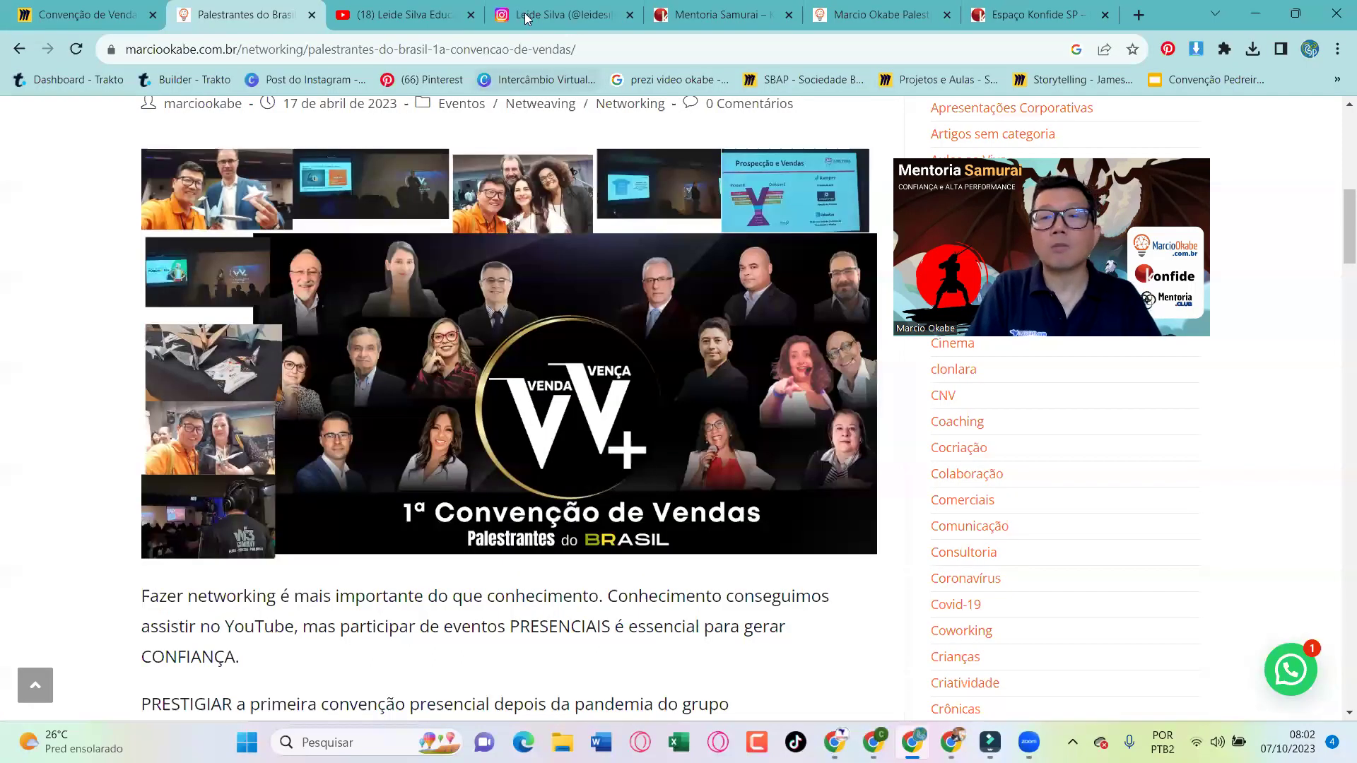
click(527, 19)
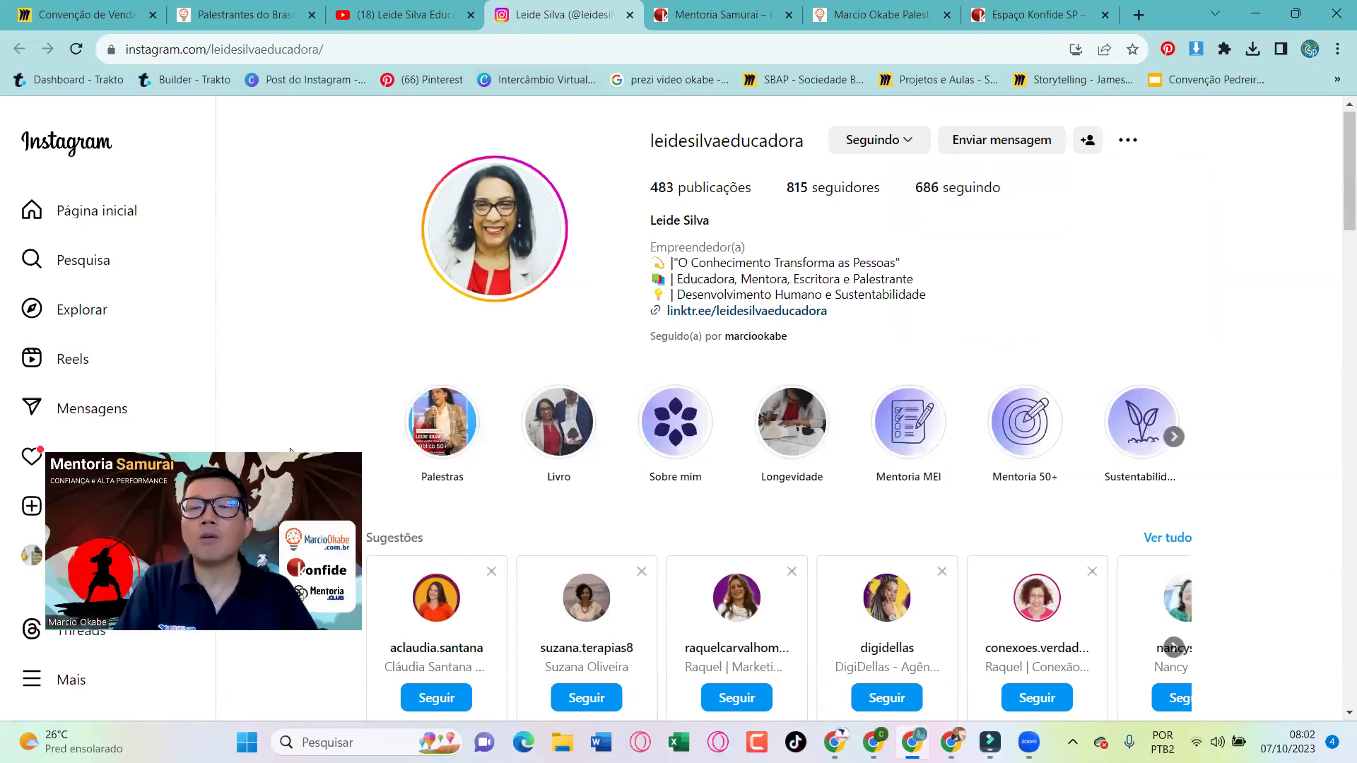
drag(853, 295, 1018, 298)
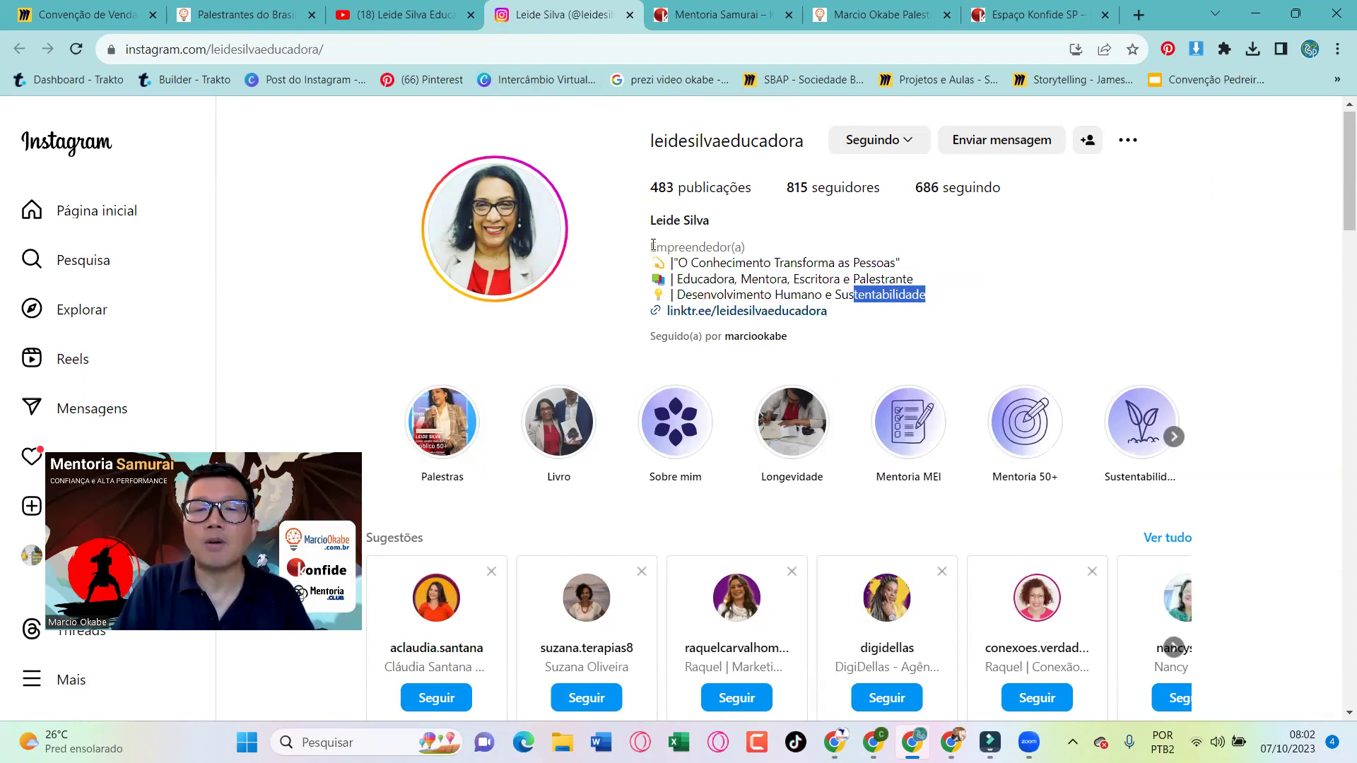
drag(695, 256, 835, 325)
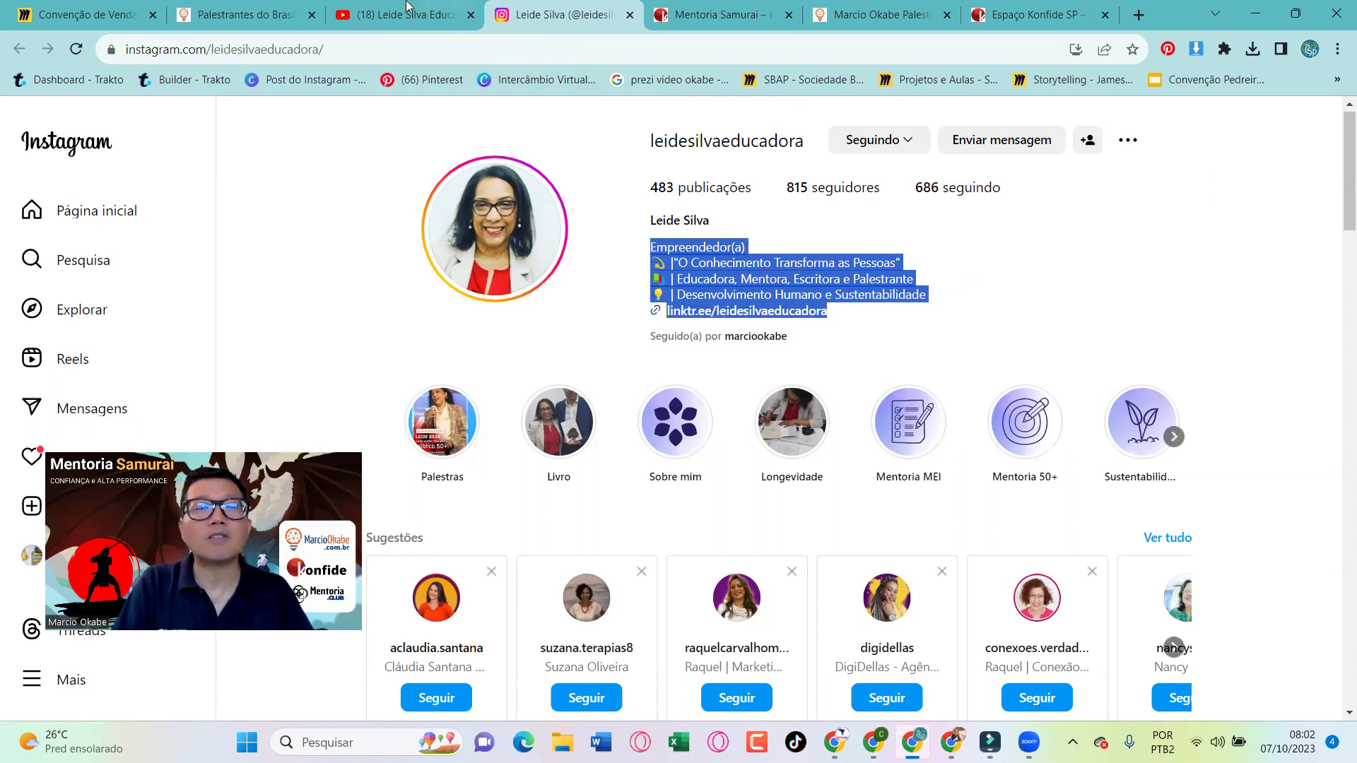
key(alt+Tab)
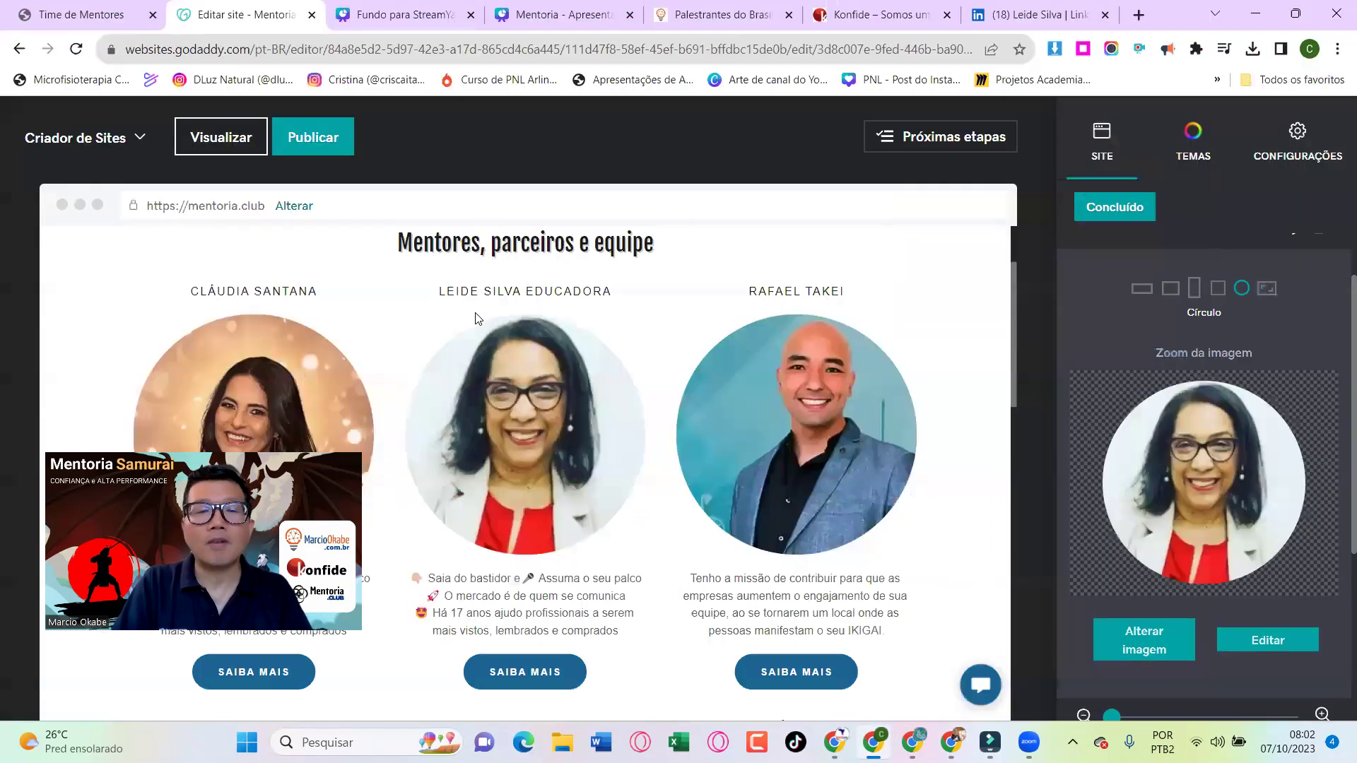
Replace the middle mentor card's description text with the pasted Instagram bio
click(493, 569)
key(ctrl+a)
key(Delete)
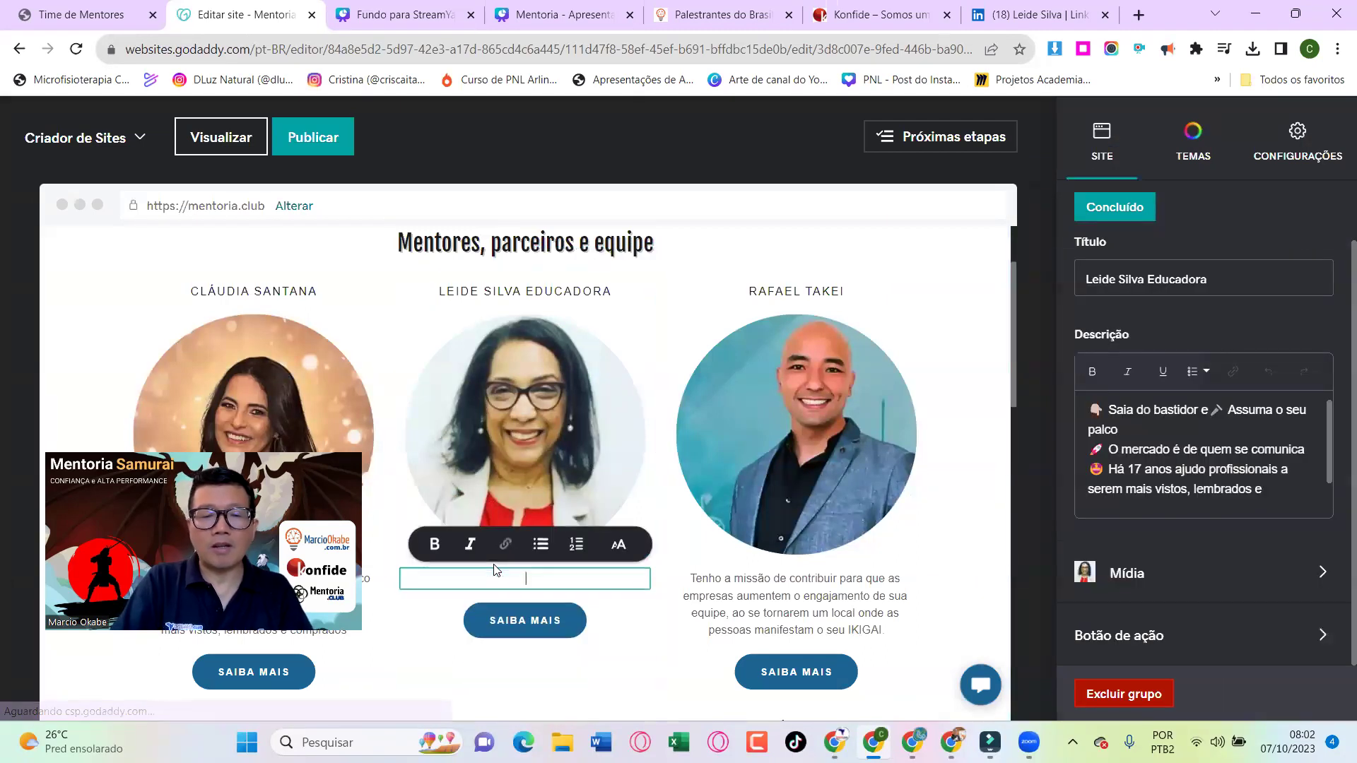
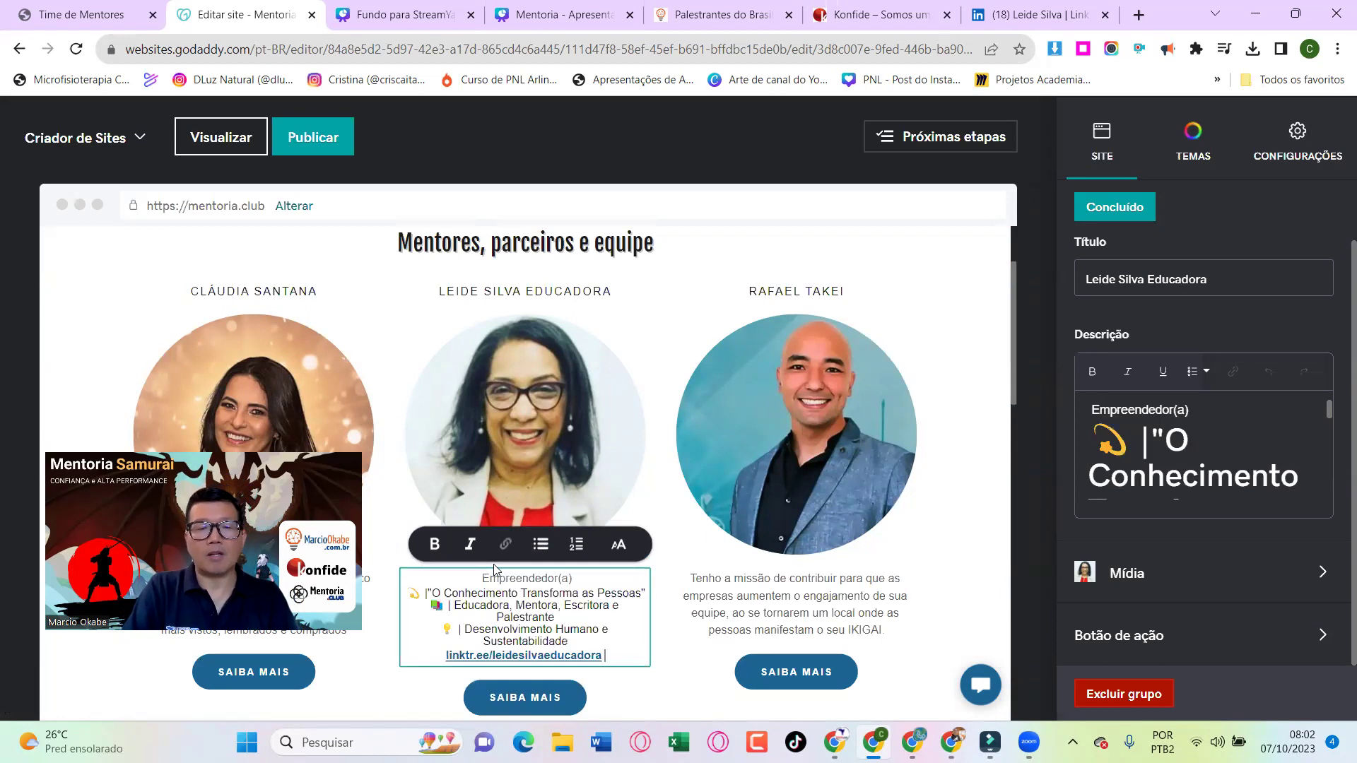
scroll(494, 564, down, 2)
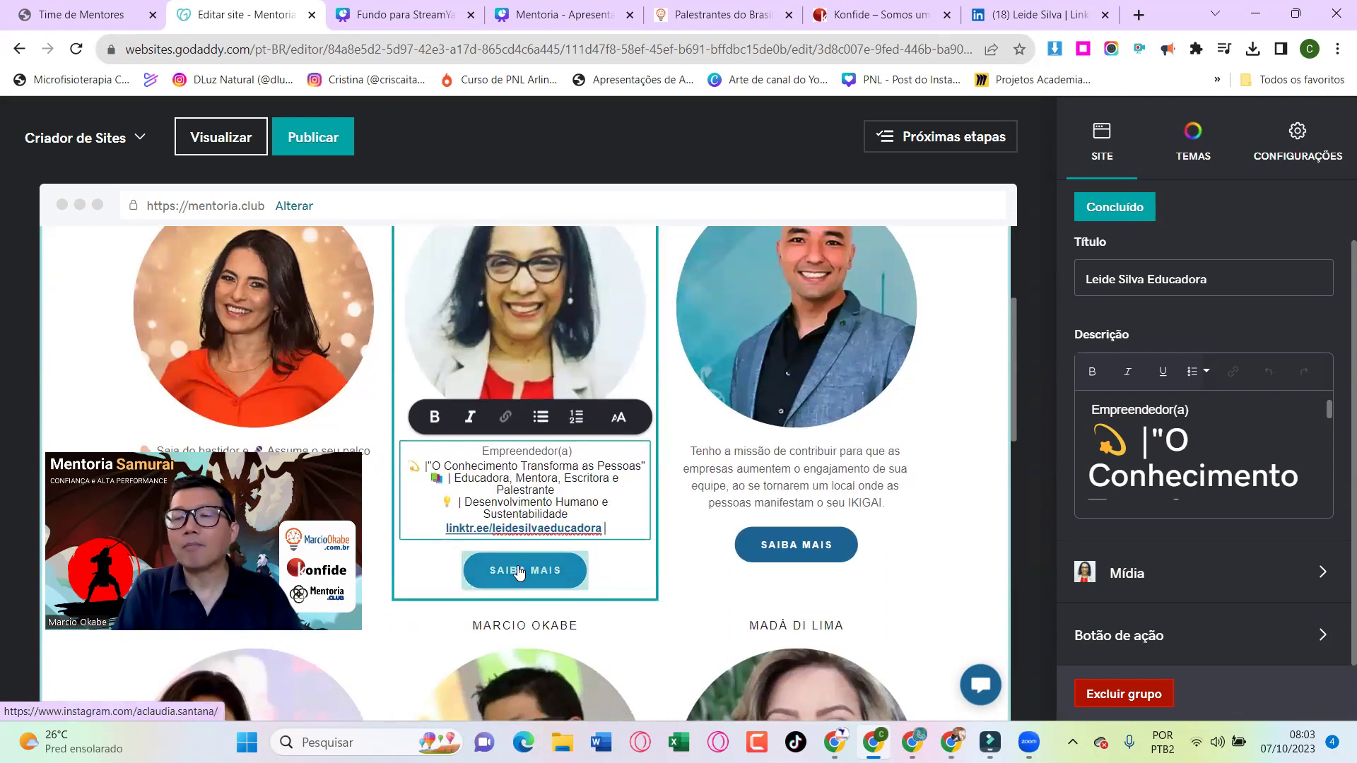
Copy her Linktree page address from the link in her Instagram bio
key(alt+Tab)
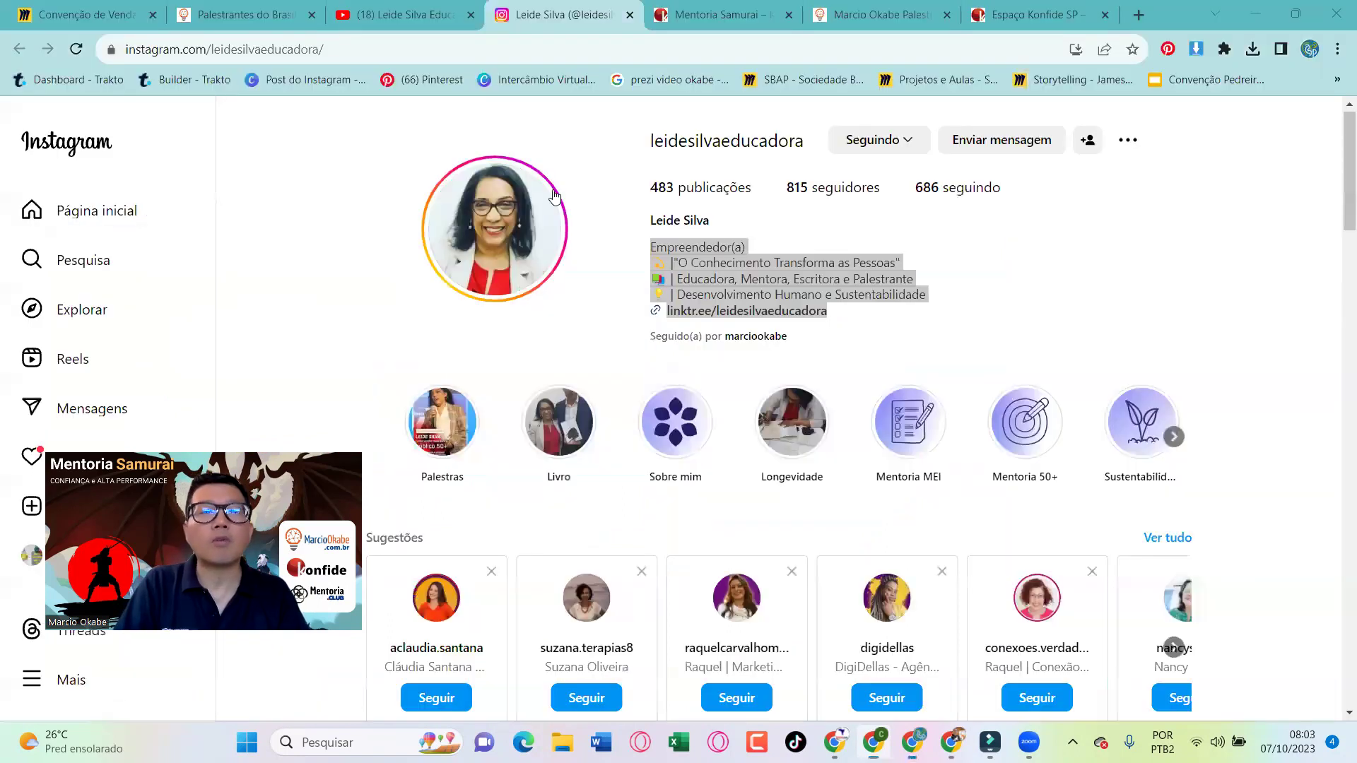
click(767, 318)
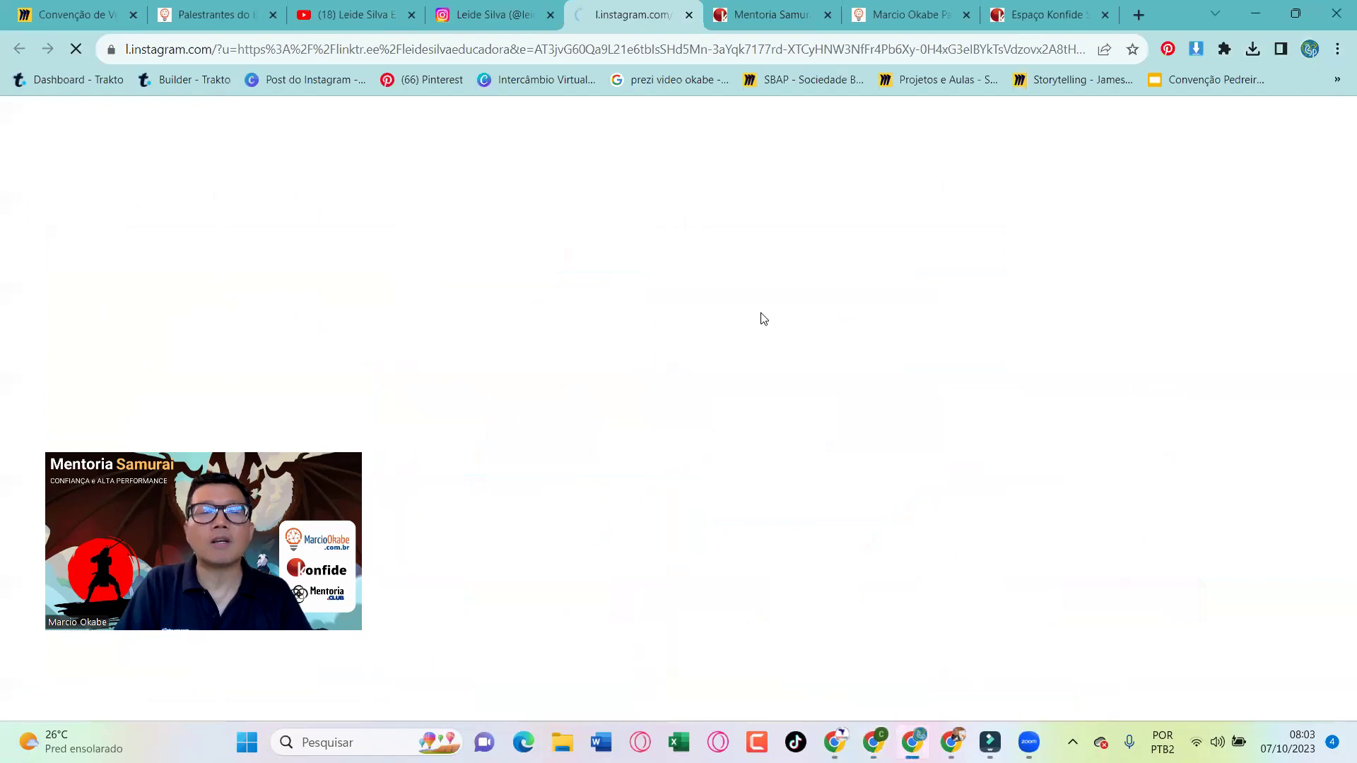
click(343, 39)
key(ctrl+c)
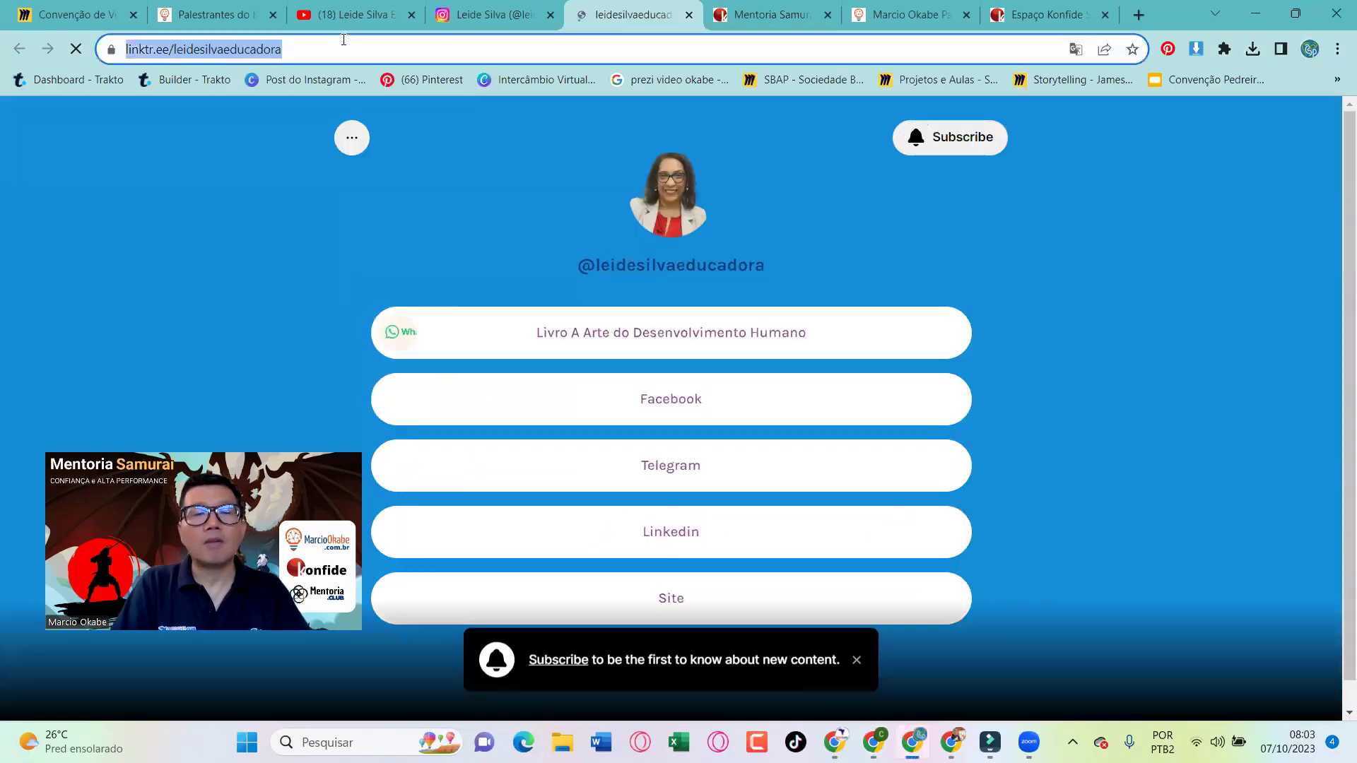
key(alt+Tab)
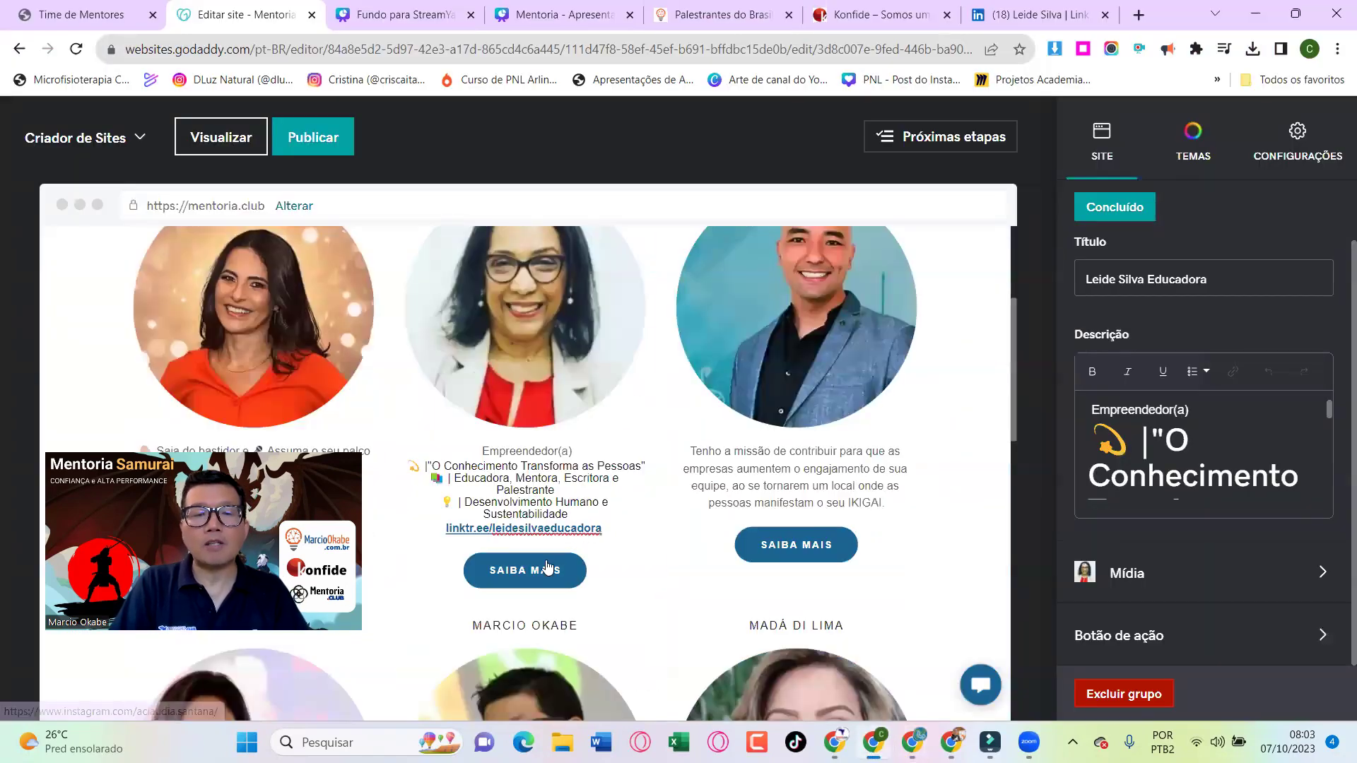
Replace the middle card's SAIBA MAIS Instagram link with her copied Linktree address
click(535, 571)
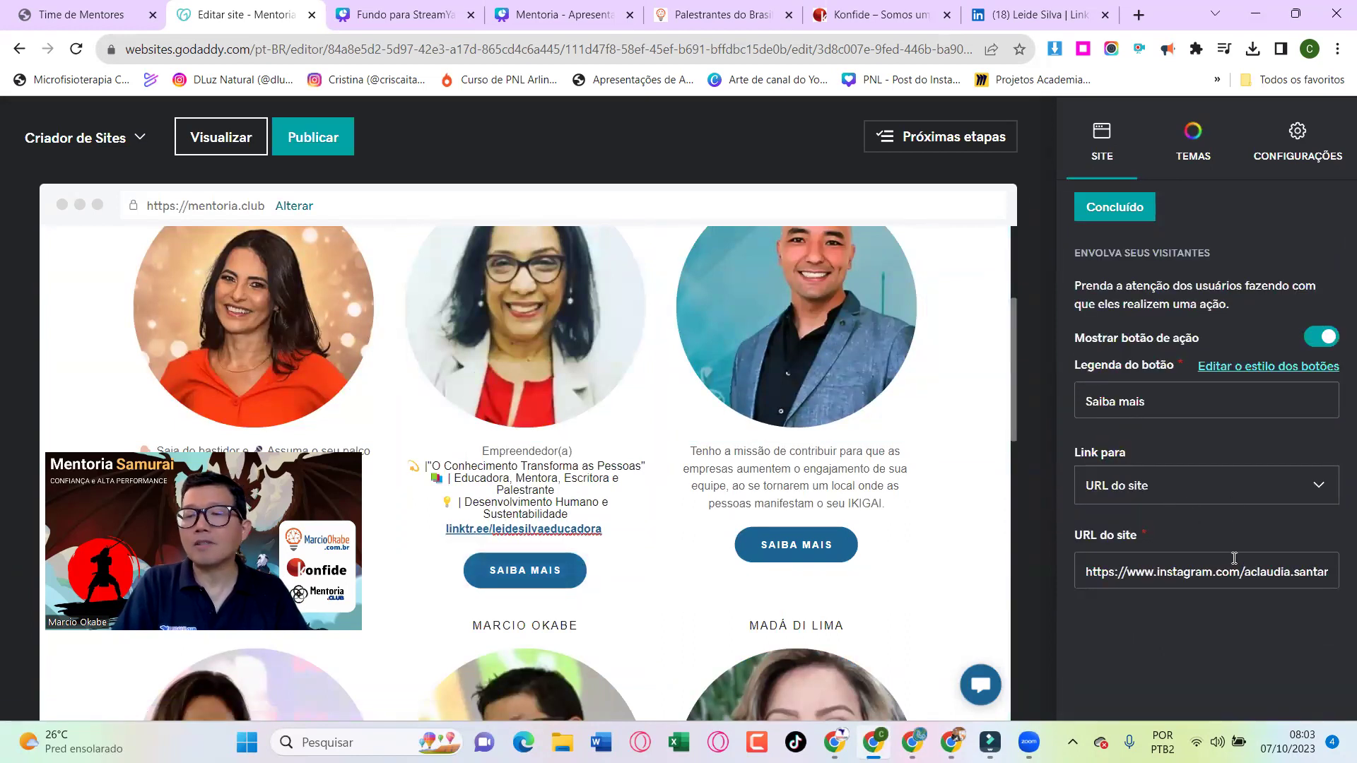
scroll(1233, 560, up, 5)
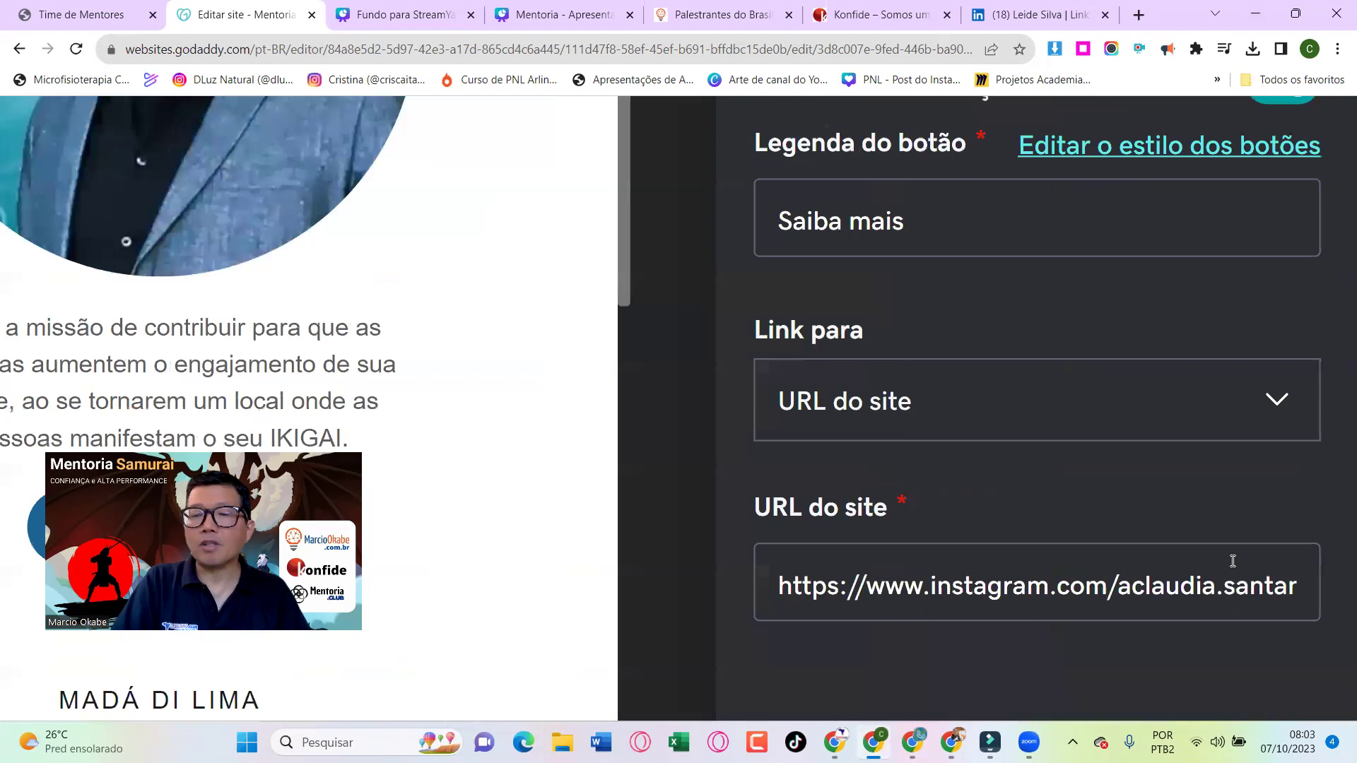
click(1155, 441)
key(ctrl+a)
key(ctrl+v)
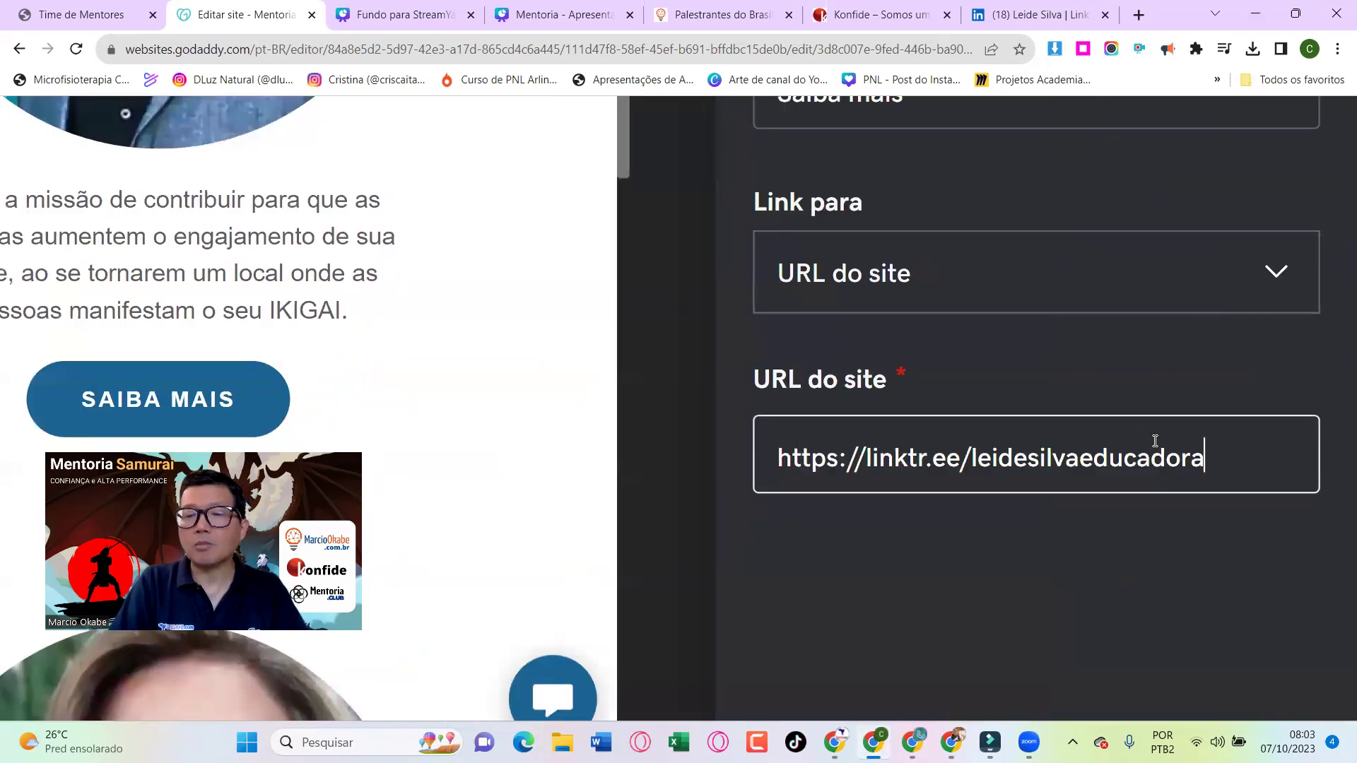
scroll(1155, 443, down, 5)
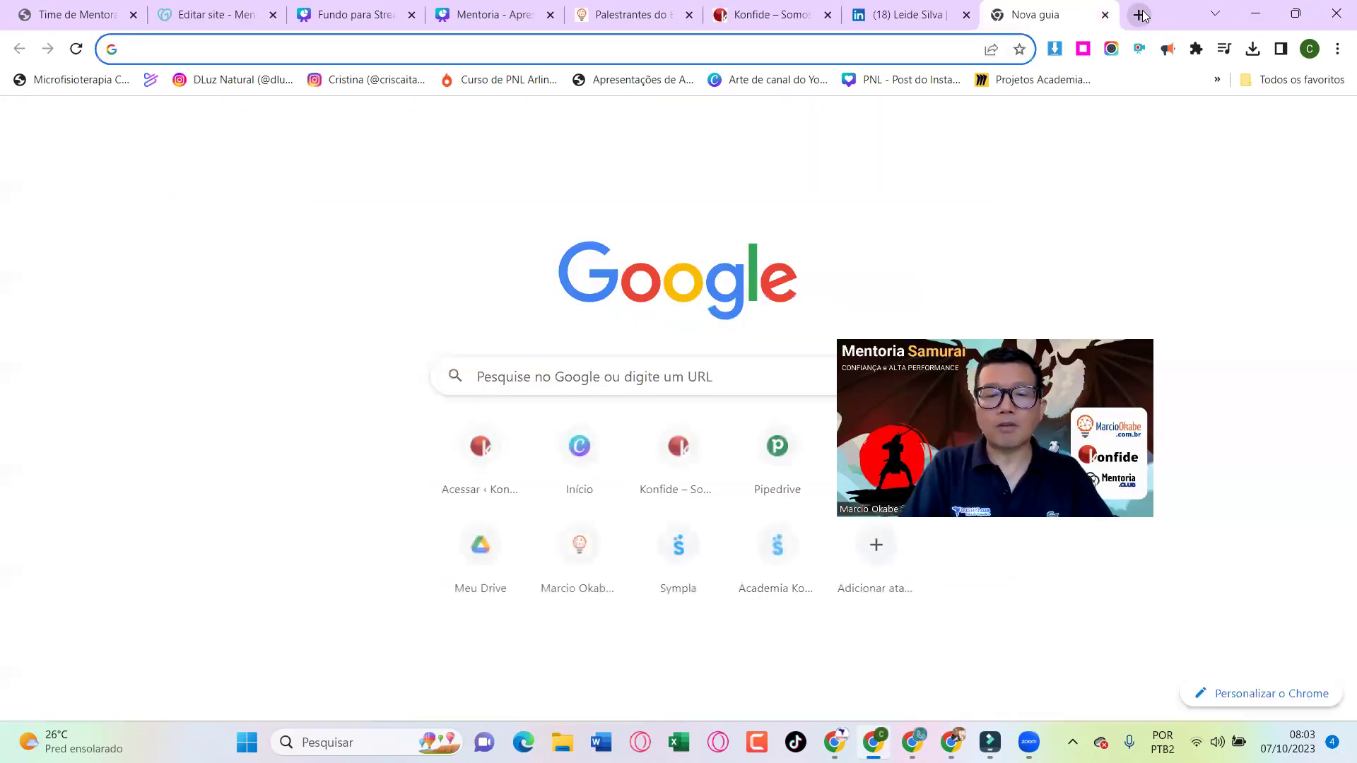
Open the first mentor's website in a new tab, copy its address, and return to the editor
click(1138, 15)
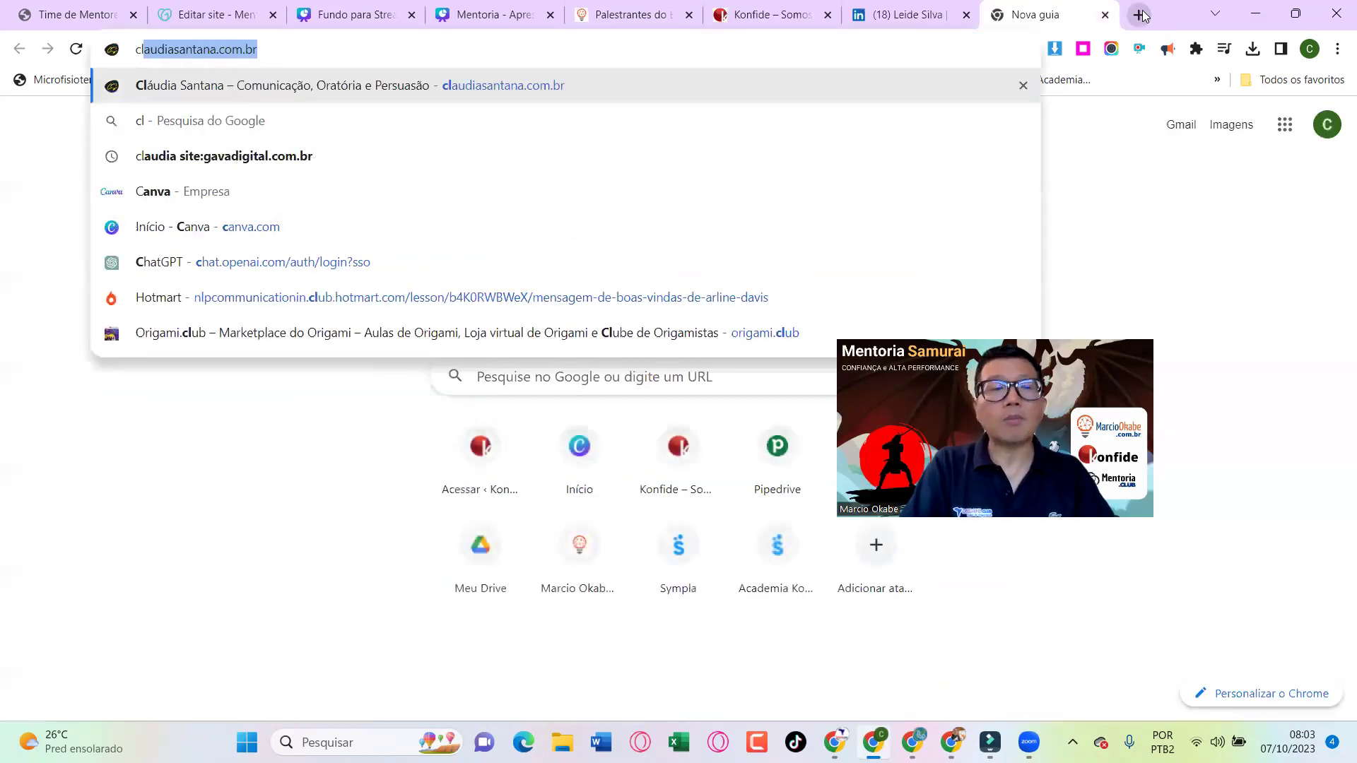
text(clau)
key(Return)
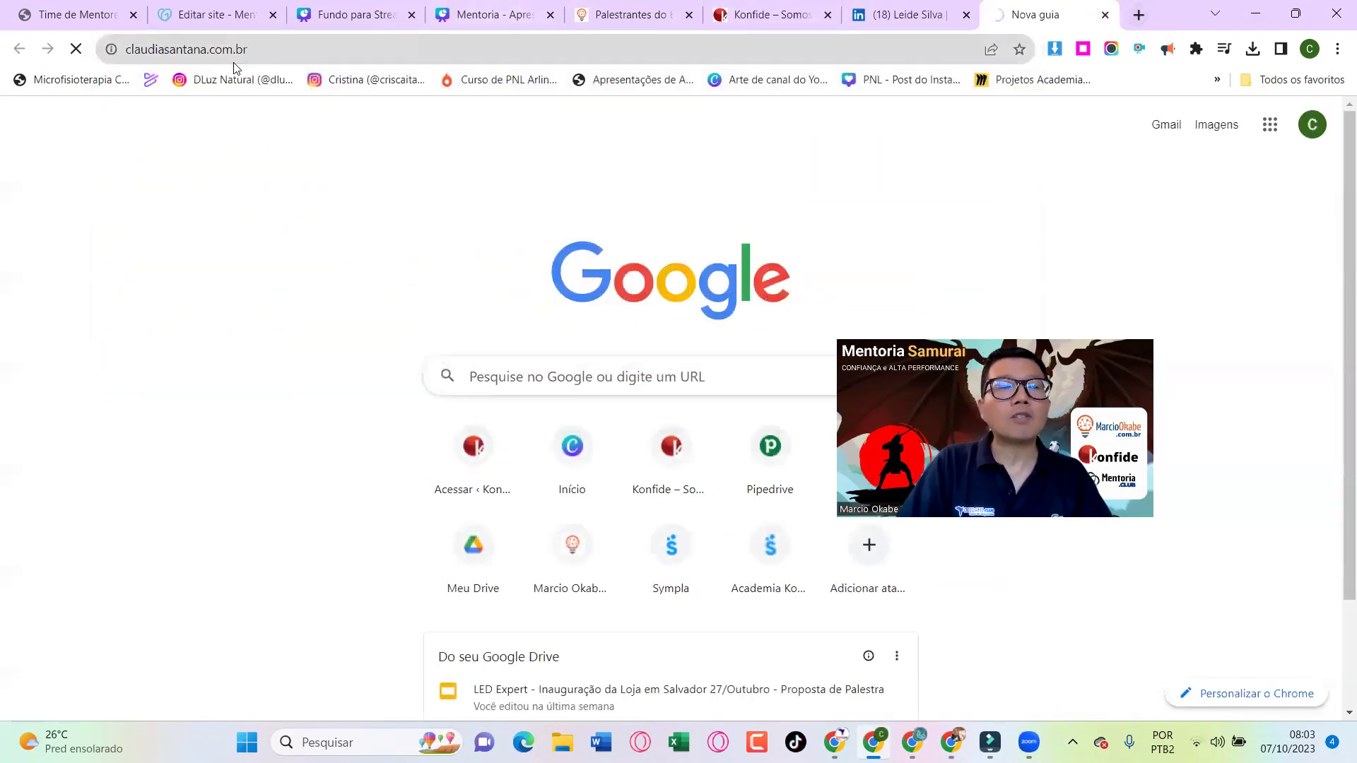
click(221, 54)
key(ctrl+c)
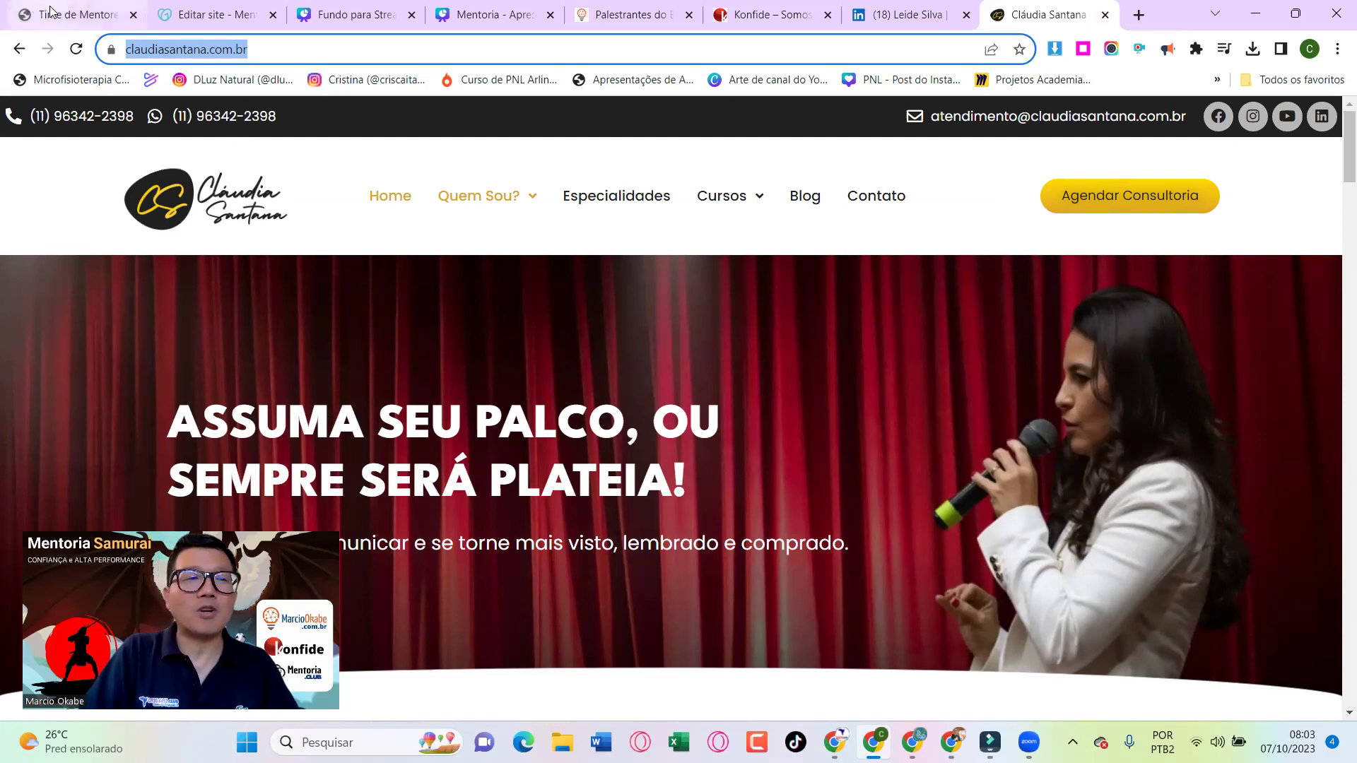
click(85, 14)
click(209, 14)
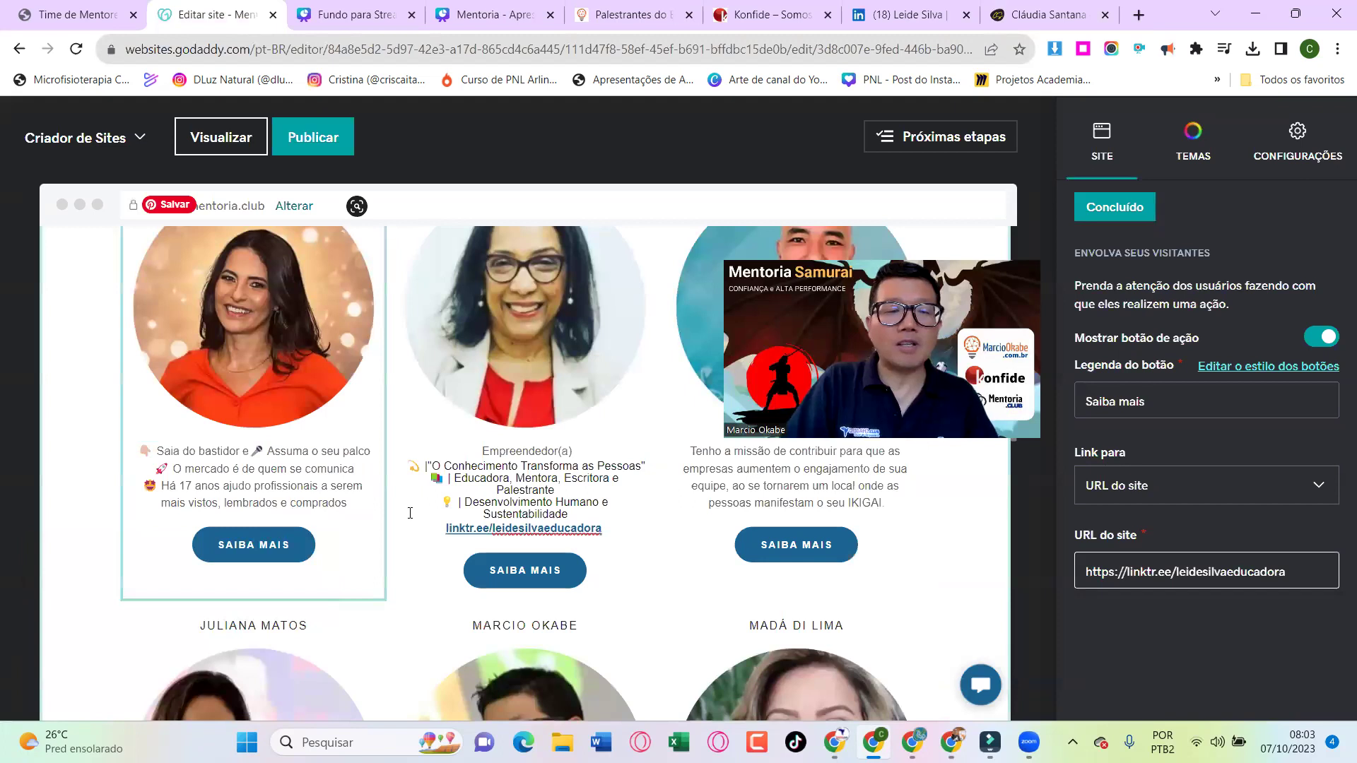
Change the first card's button link from Instagram to the first mentor's website address
click(267, 544)
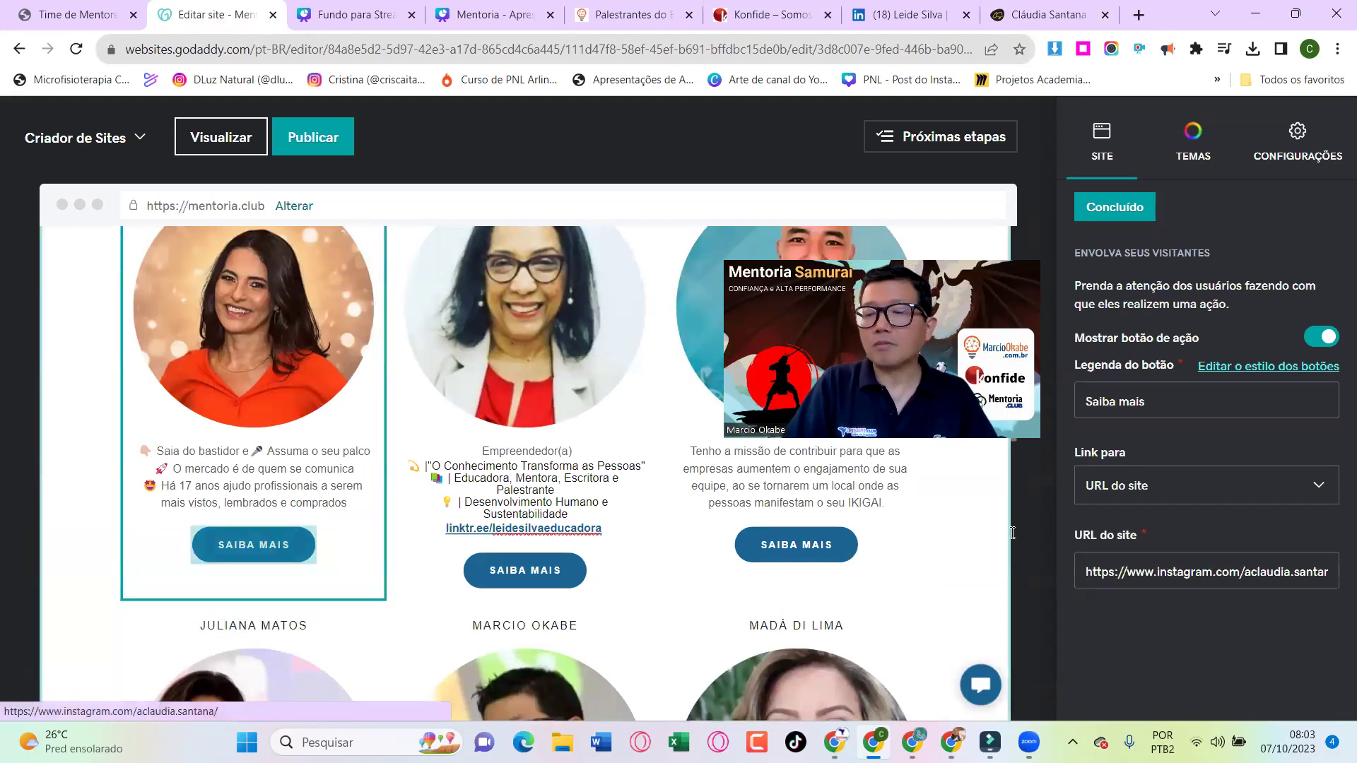
click(1167, 569)
key(ctrl+a)
key(ctrl+v)
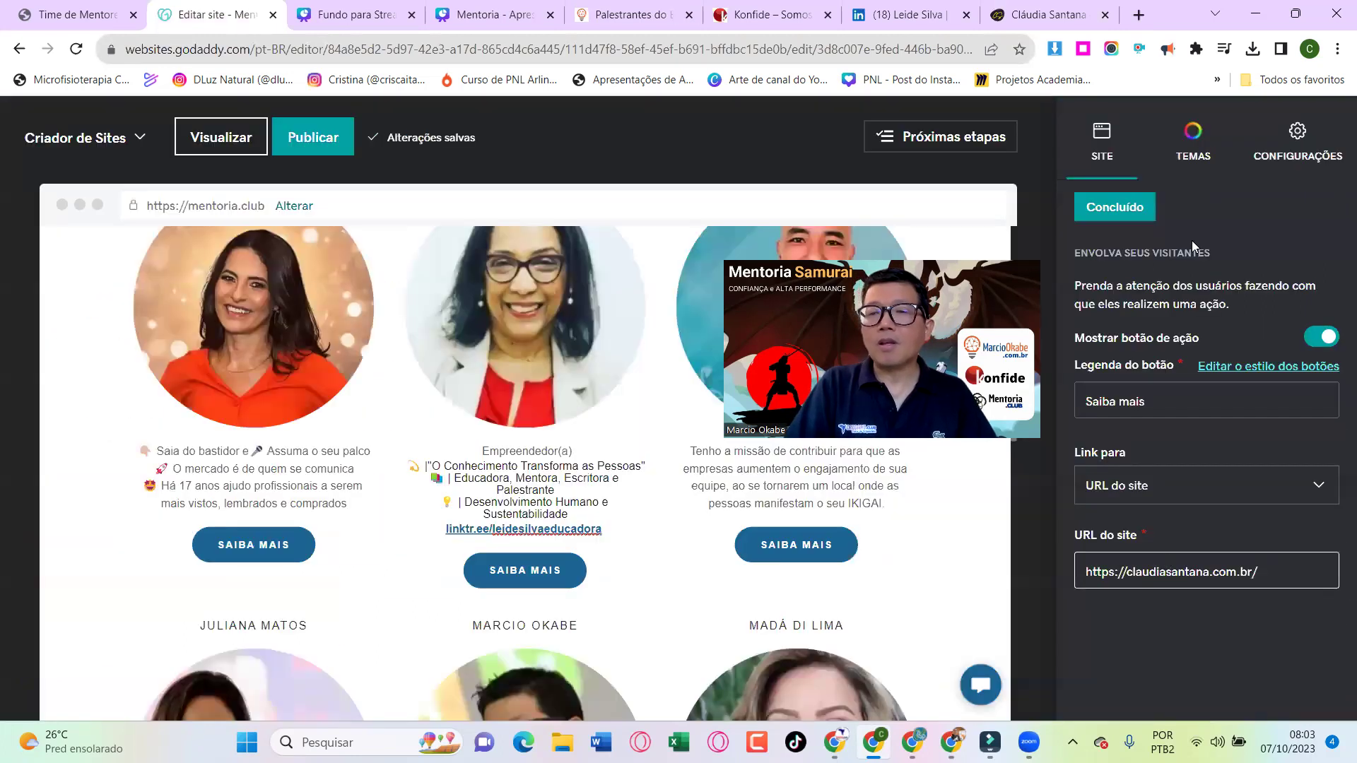
click(1112, 208)
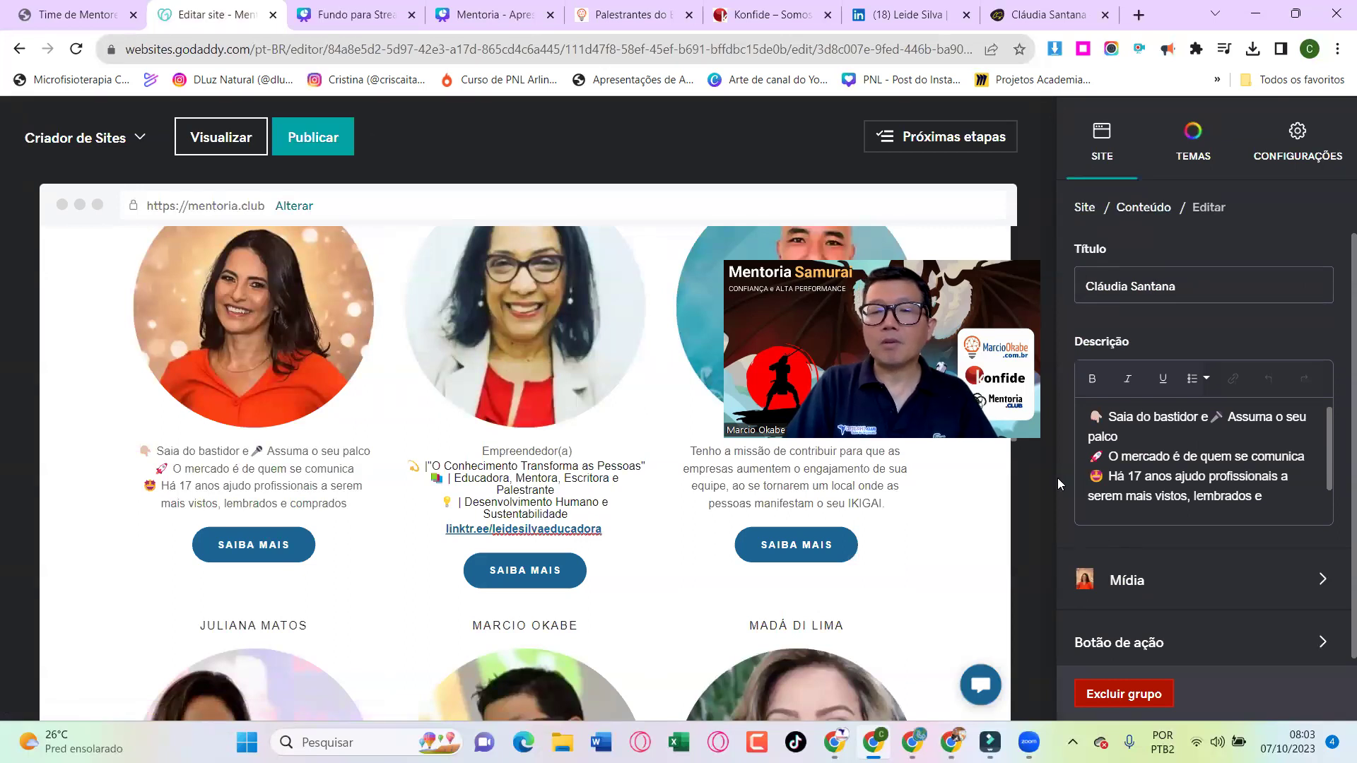
Publish the site to mentoria.club and view the live Time de Mentores page
click(317, 144)
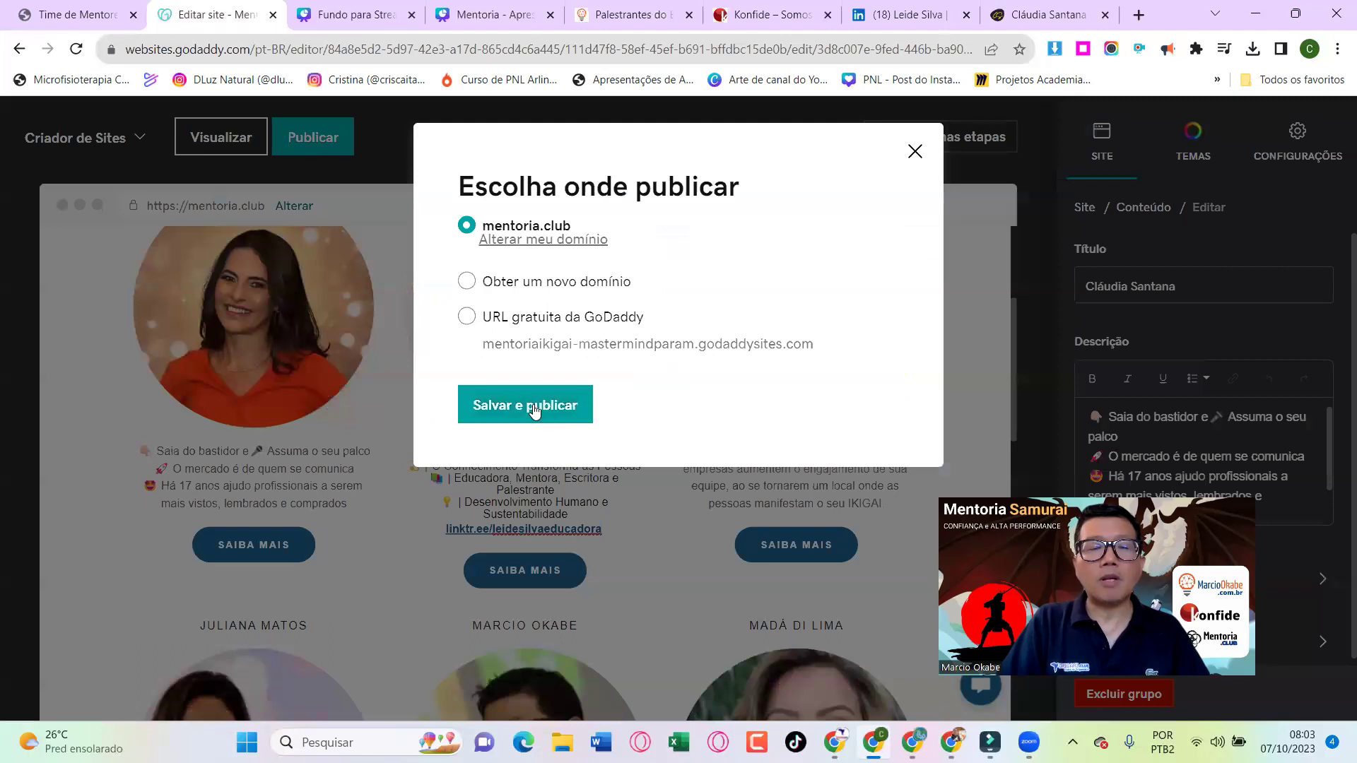
click(535, 409)
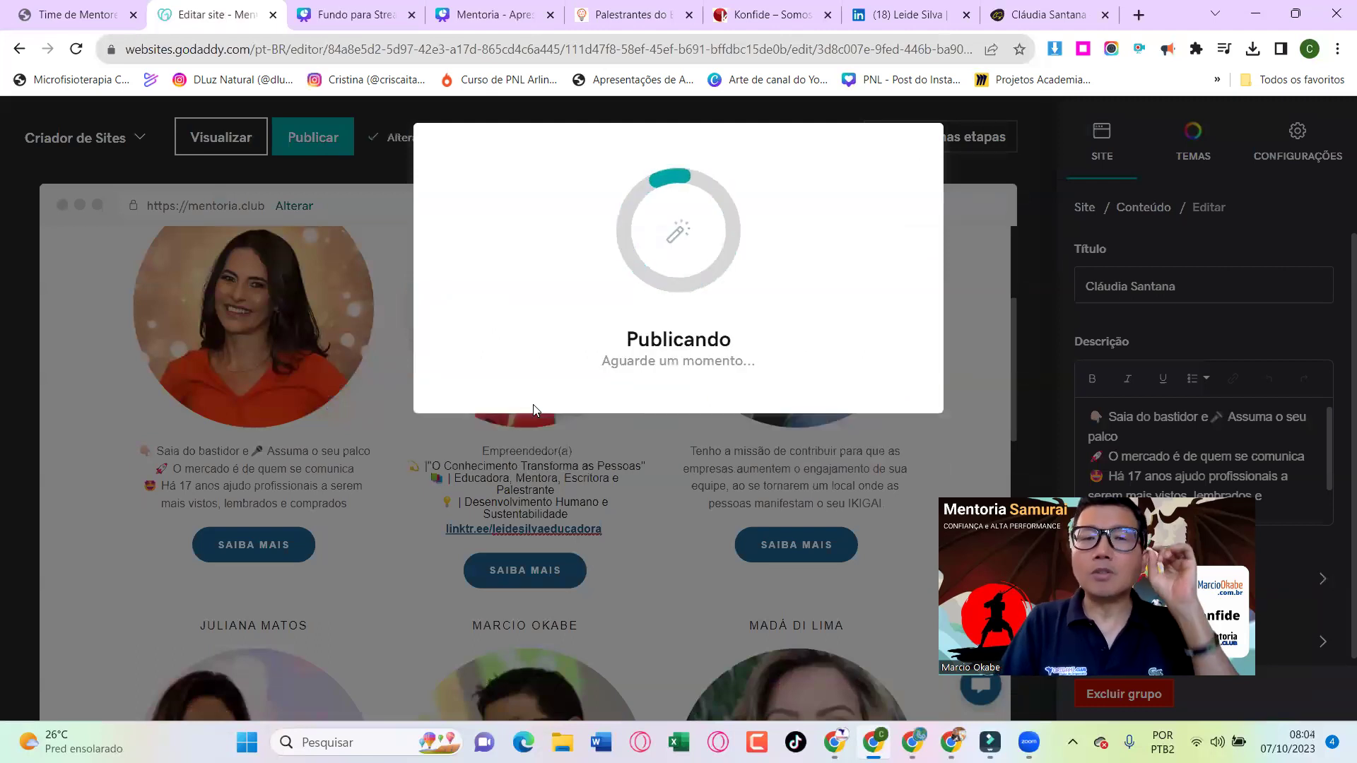
click(77, 14)
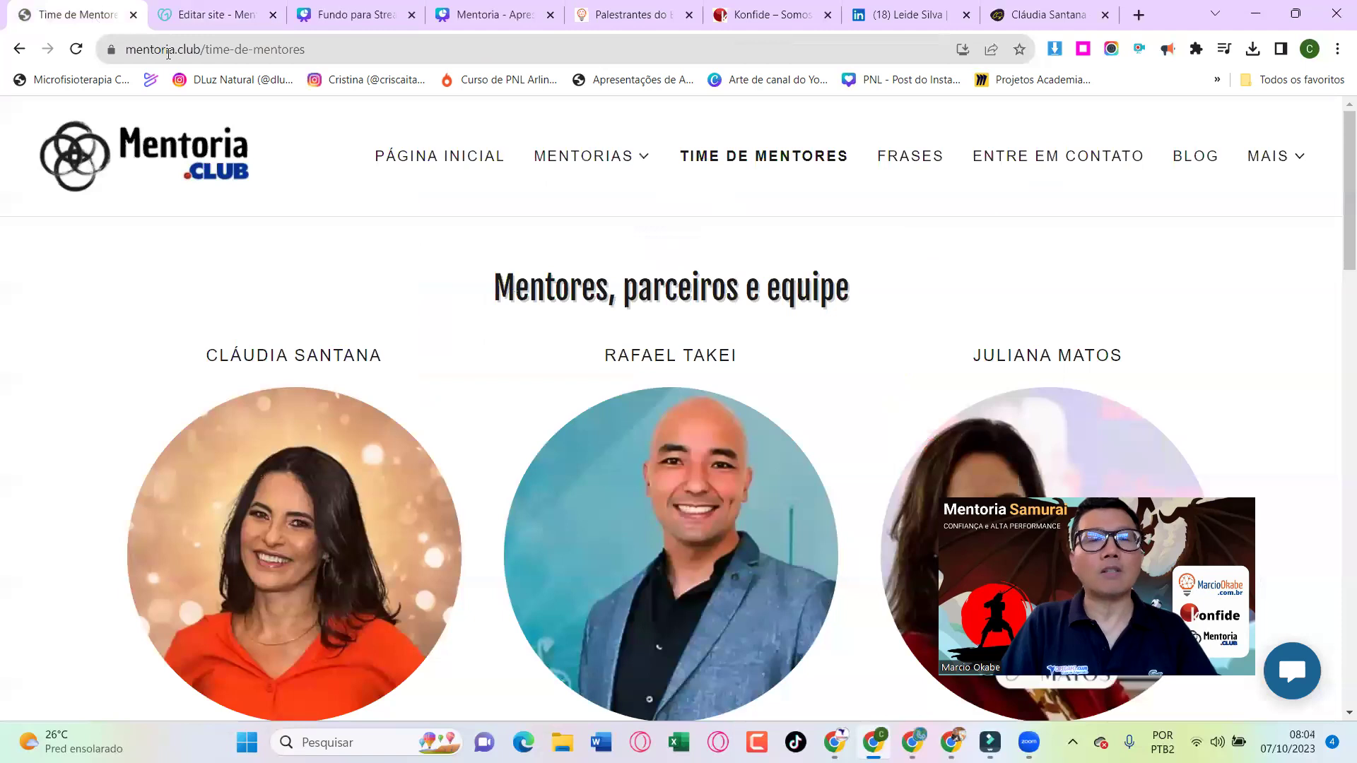
Reload the live Time de Mentores page, then check the Publicando progress in the editor
click(80, 52)
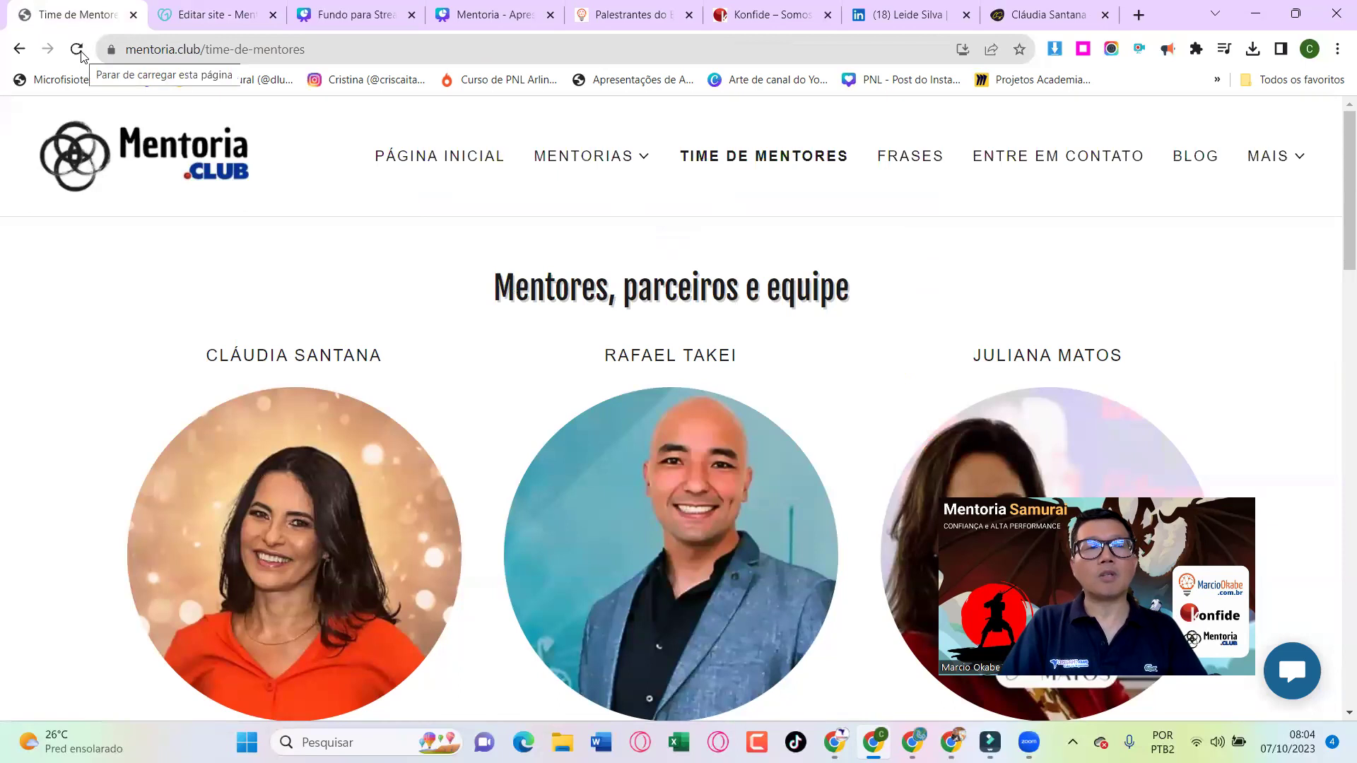
click(216, 15)
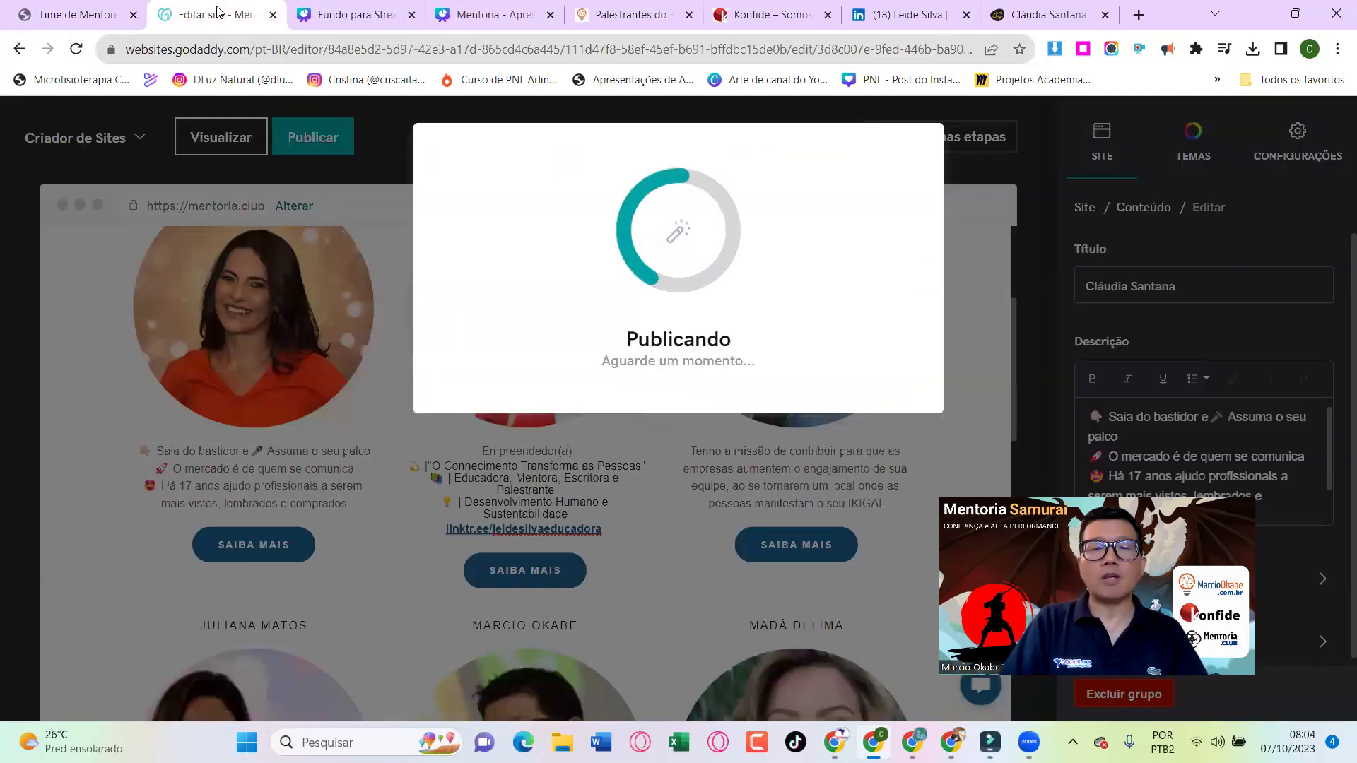
Reload the live Time de Mentores page to confirm the new educator card, then close the Parabéns notice
click(83, 16)
click(77, 48)
scroll(797, 347, down, 4)
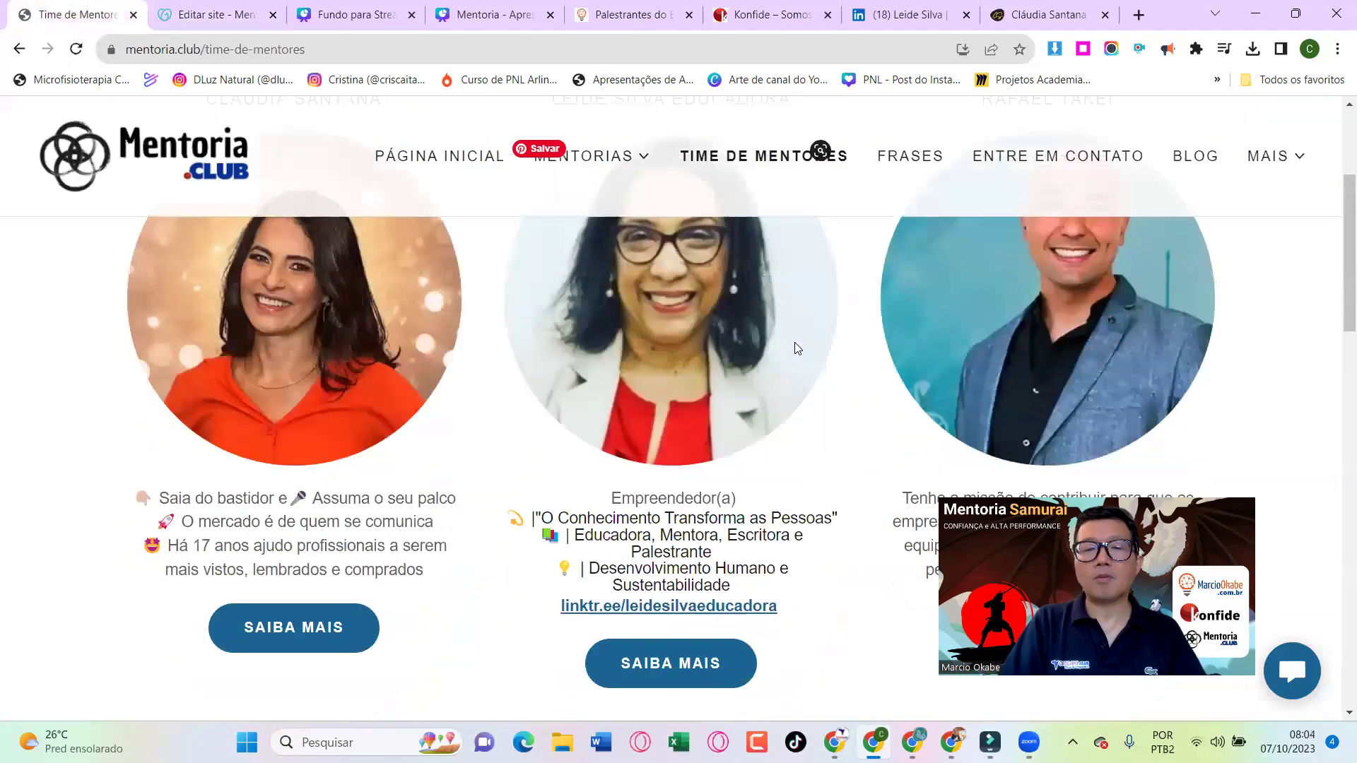
scroll(797, 347, up, 2)
scroll(651, 322, up, 2)
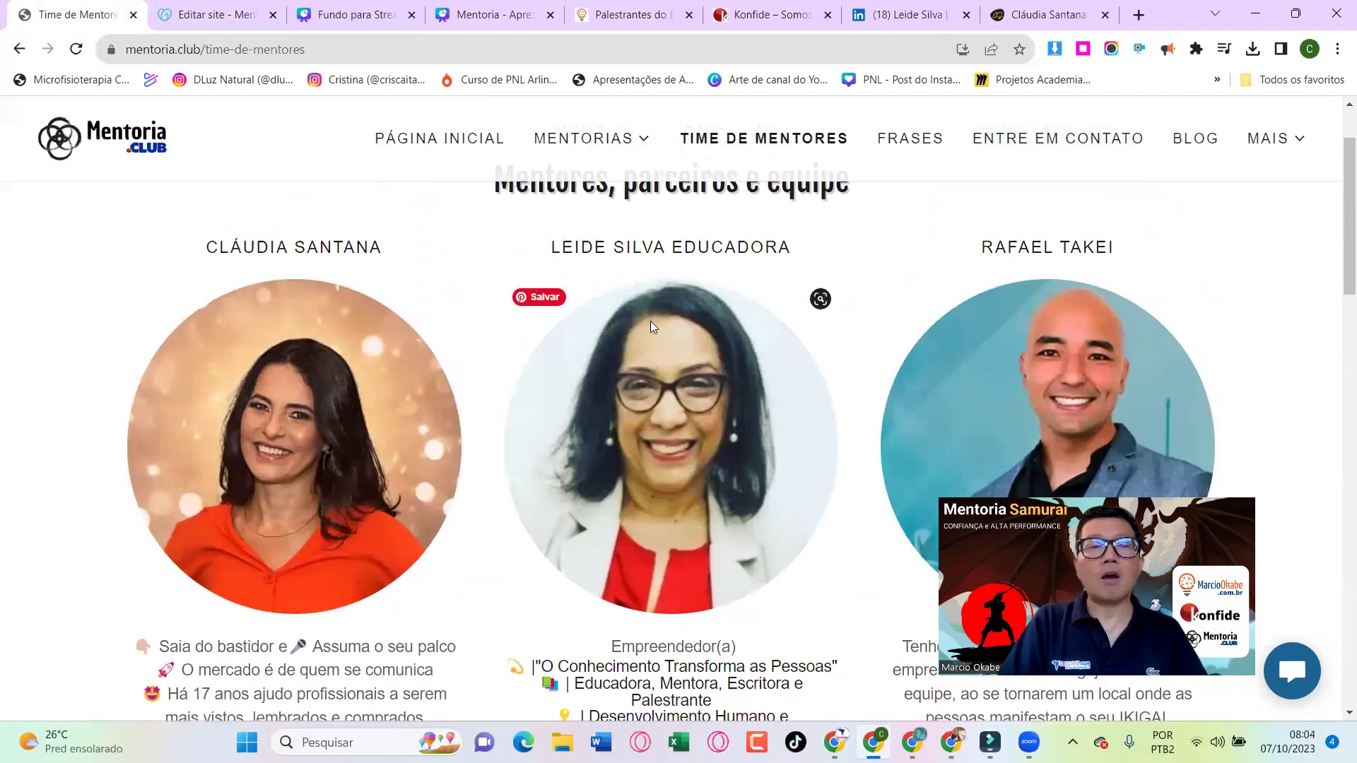
click(225, 14)
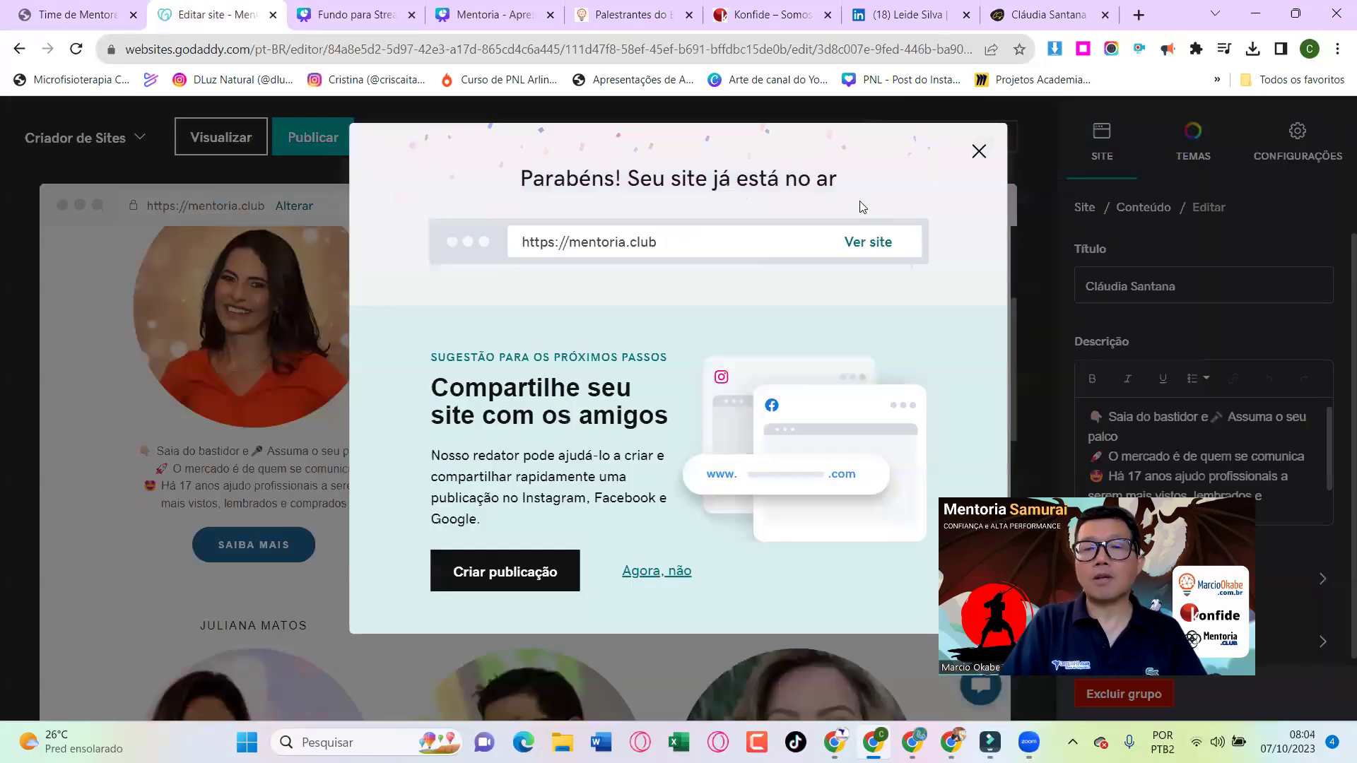
click(979, 153)
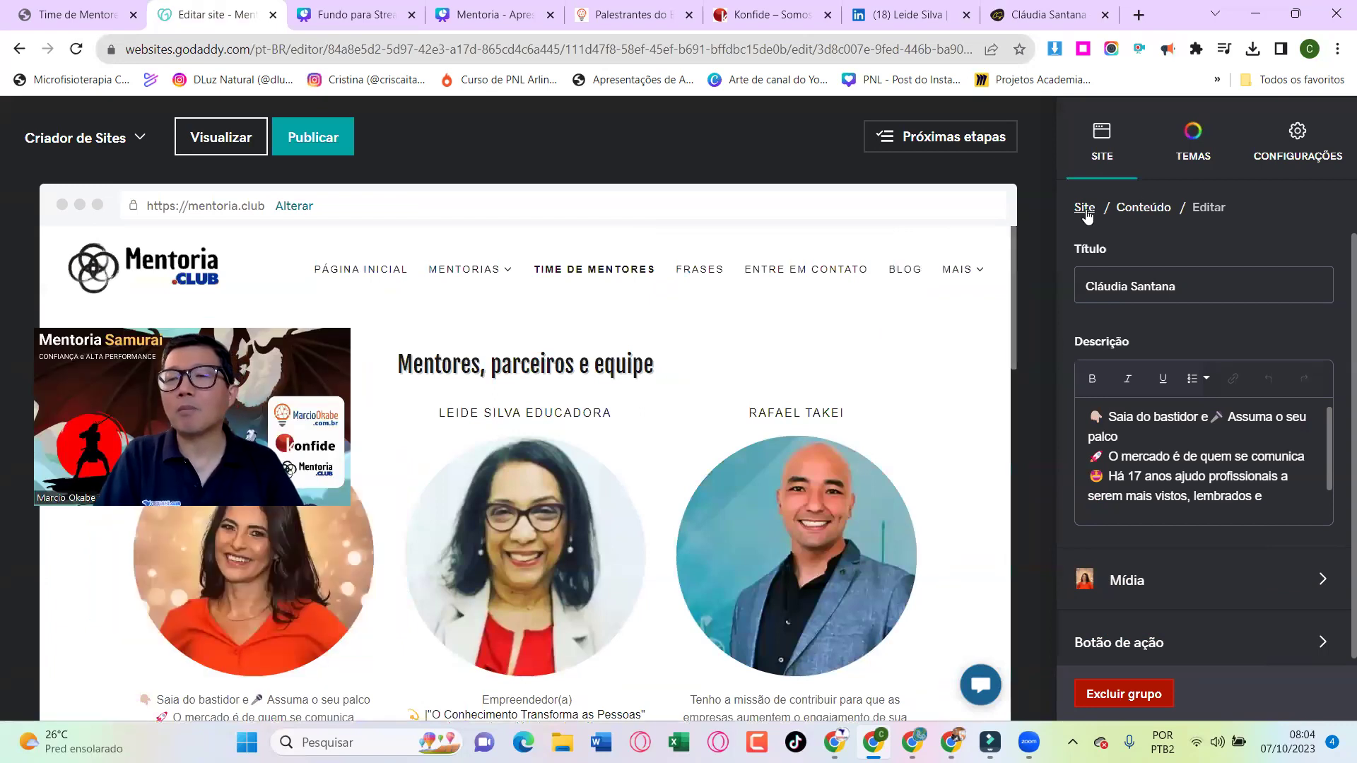
Open the SITE panel and look through the site's existing pages
click(1102, 147)
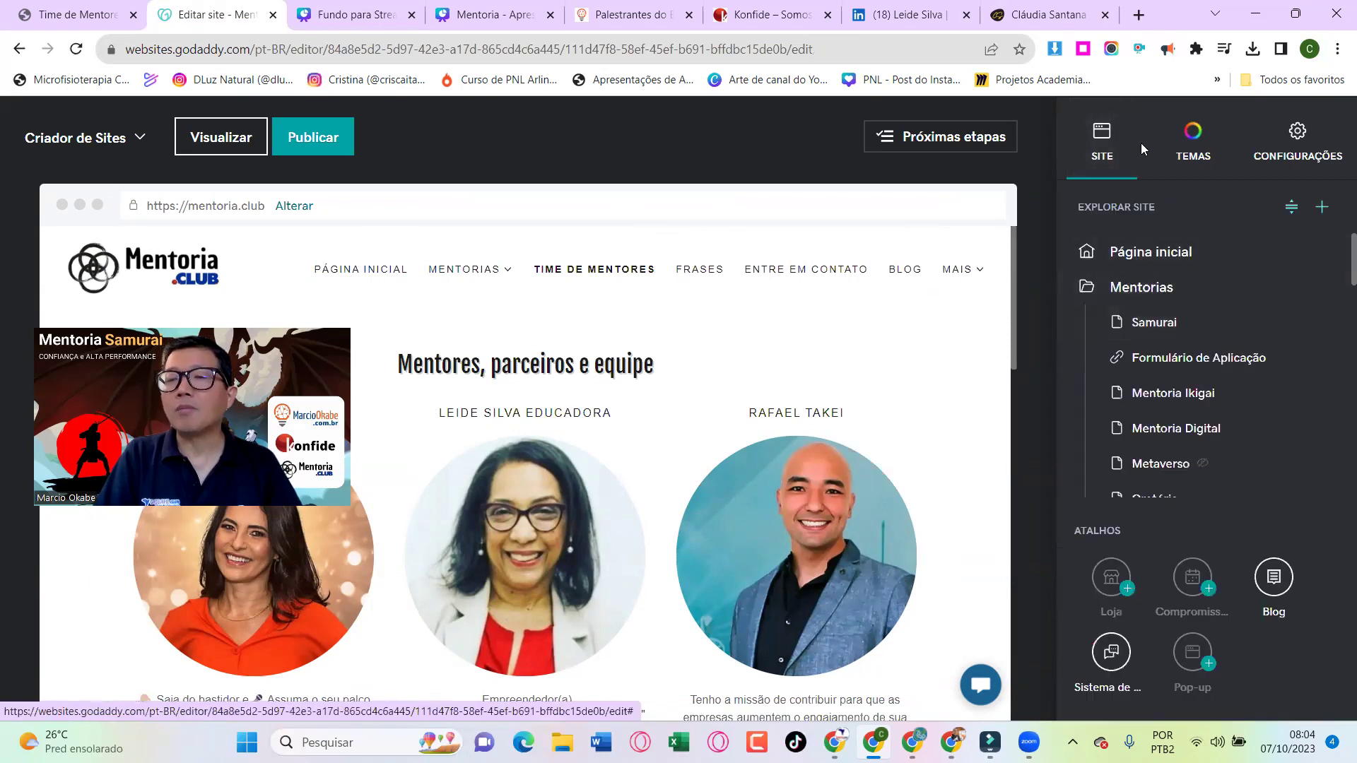
ctrl+scroll(1126, 136, up, 5)
scroll(1126, 136, right, 5)
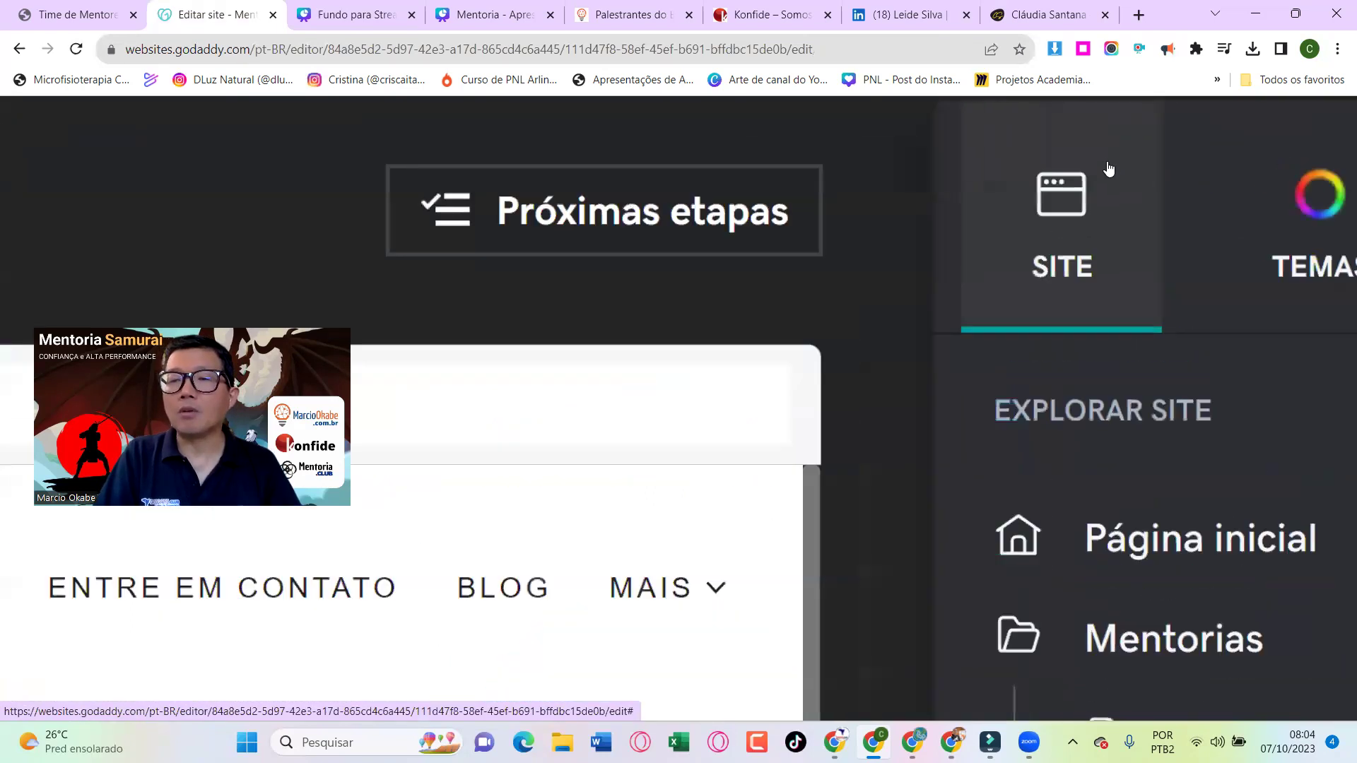
ctrl+scroll(1108, 168, down, 5)
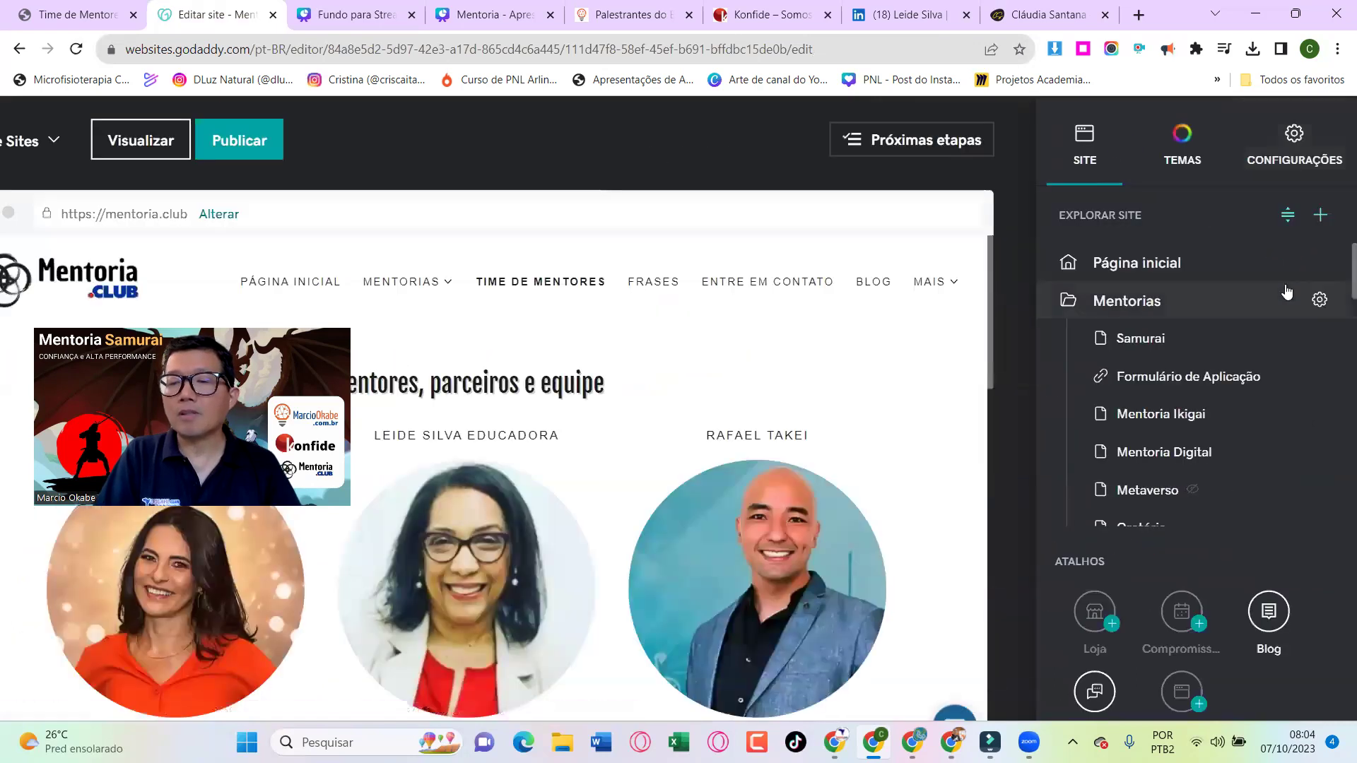
scroll(1286, 292, down, 2)
scroll(1248, 546, down, 1)
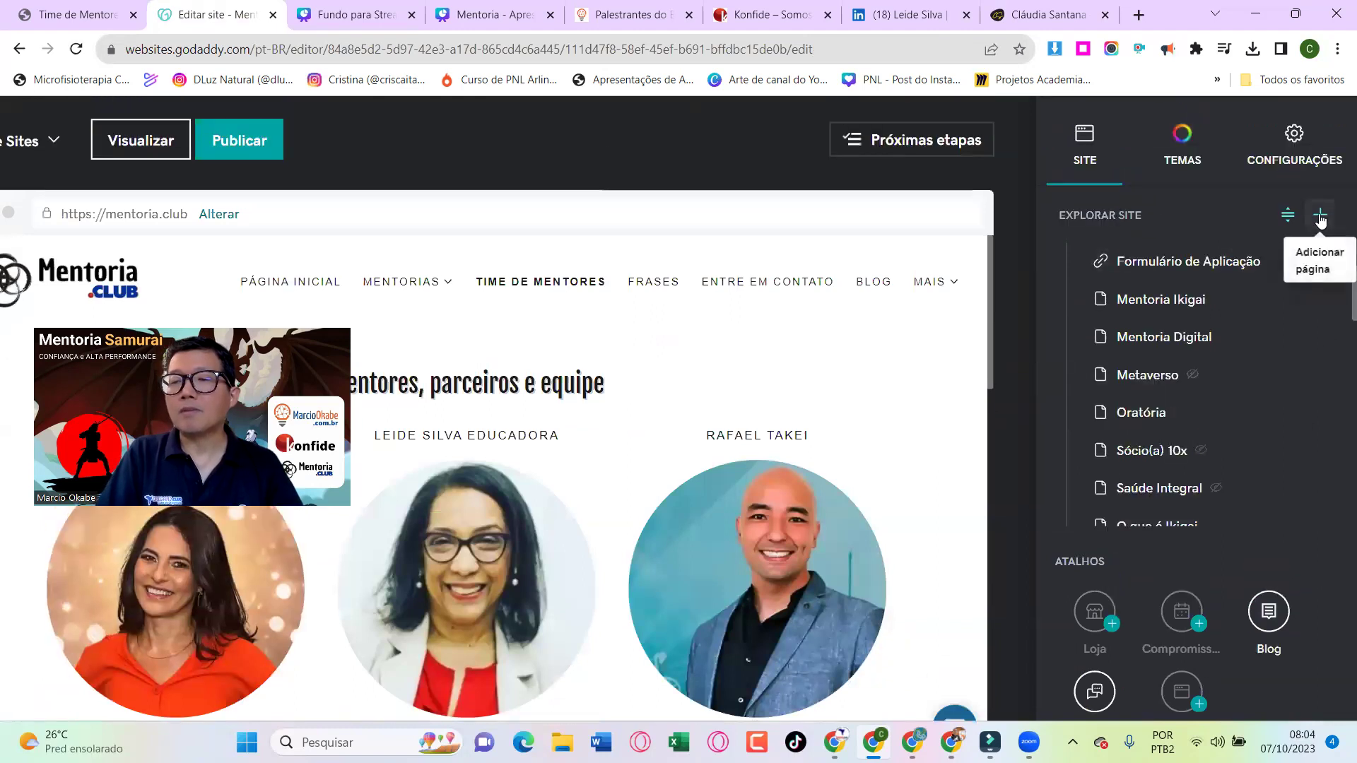
scroll(1320, 220, up, 6)
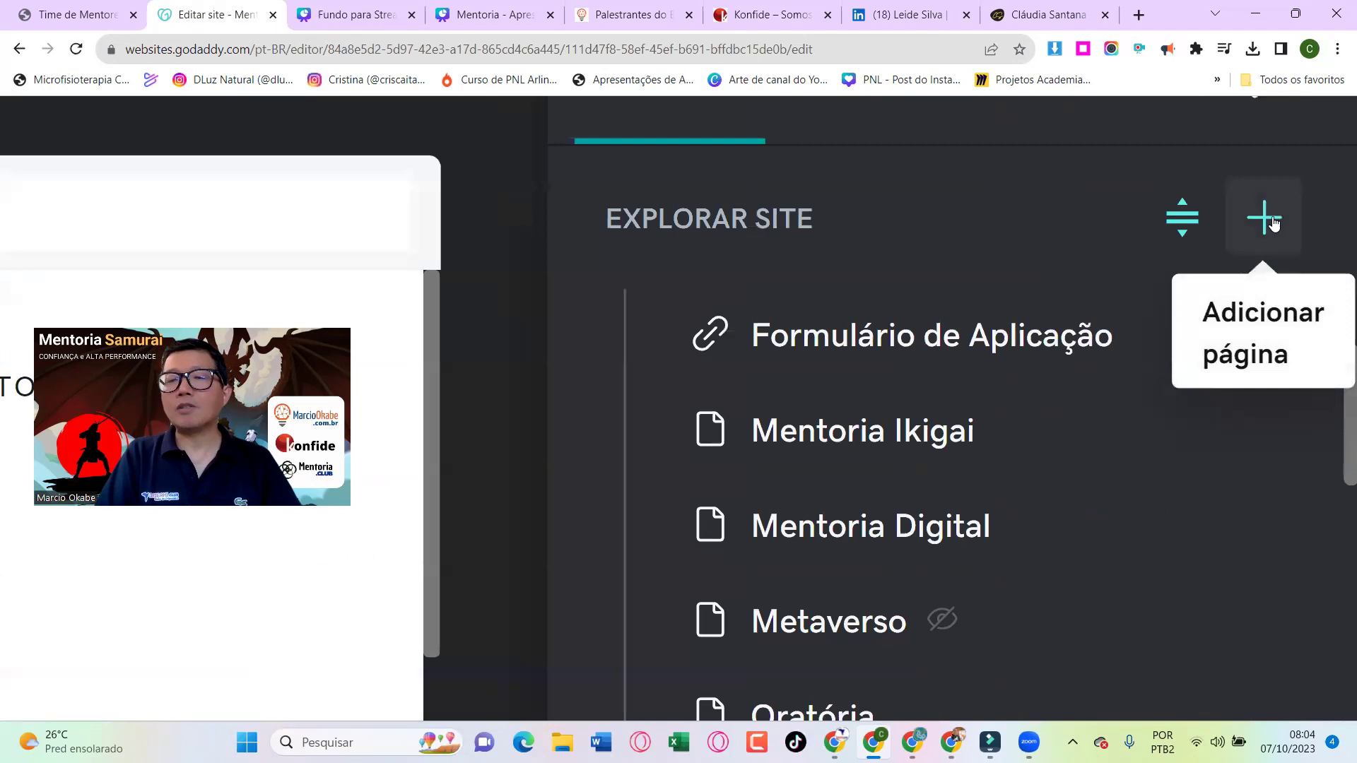
Create a new page titled with the mentor's name plus 'Mentora', shown in navigation
click(1272, 219)
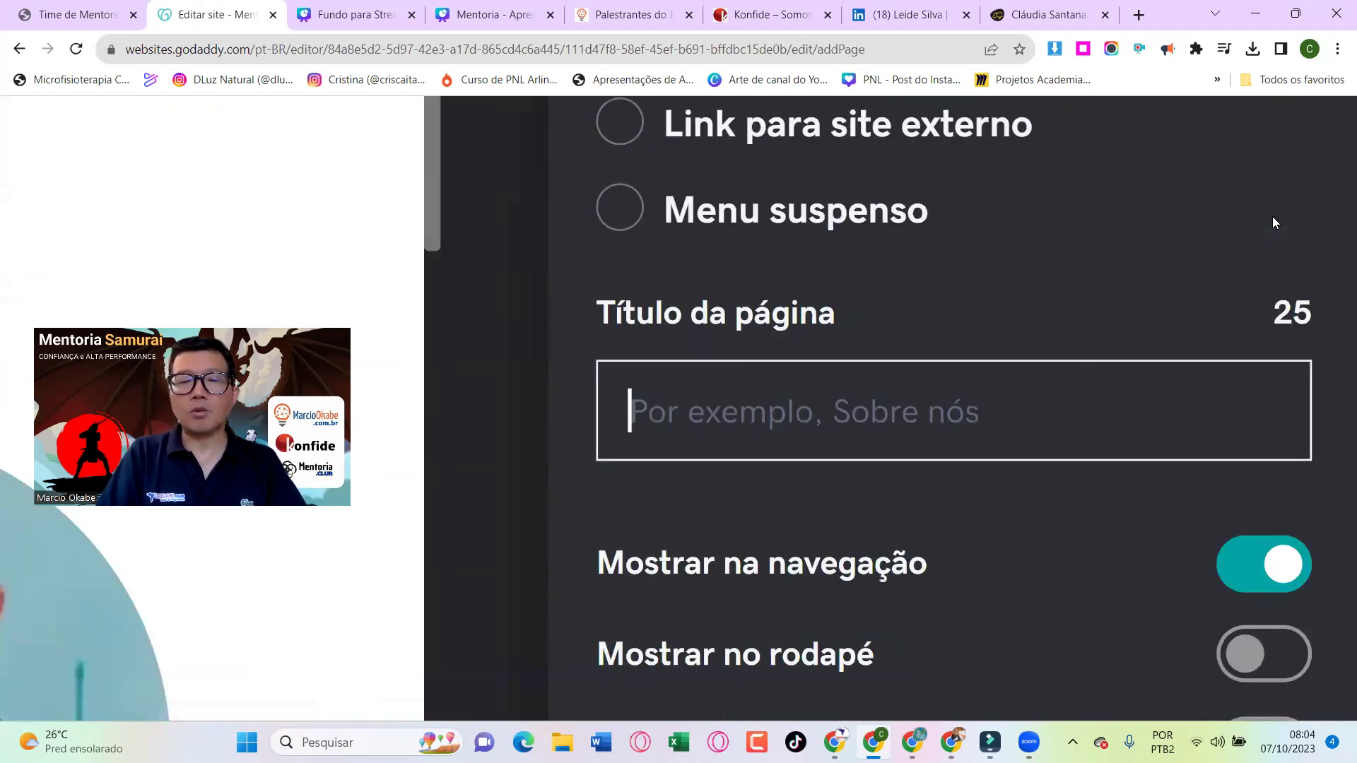
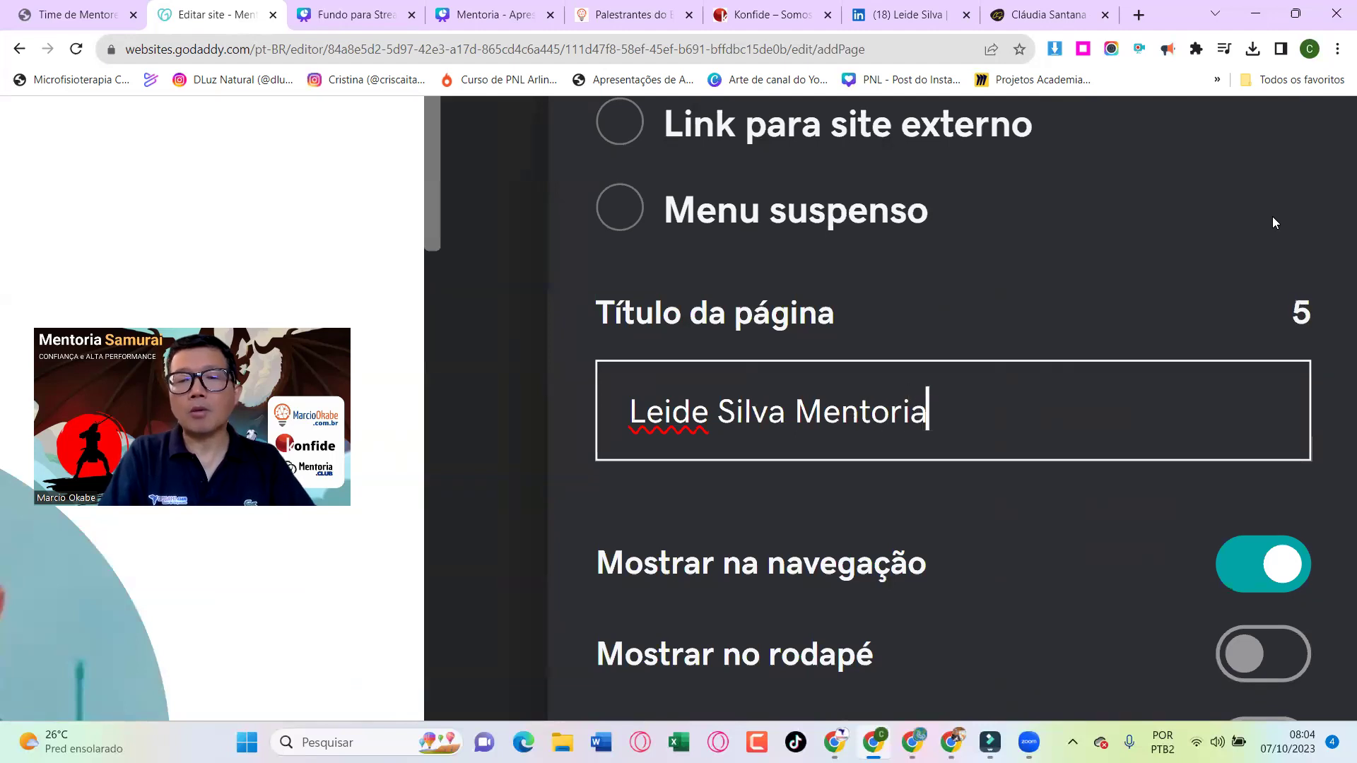
text(a)
scroll(1272, 216, down, 1)
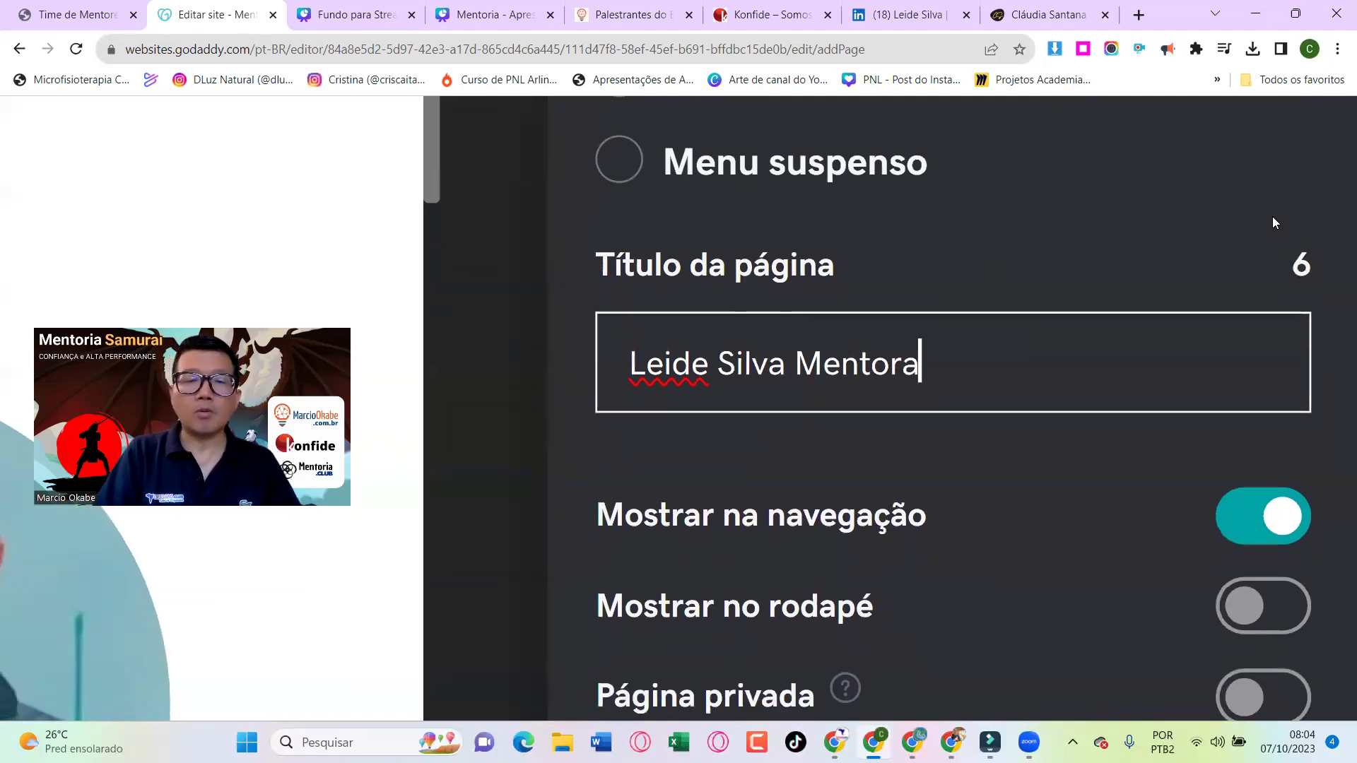
scroll(1272, 216, down, 3)
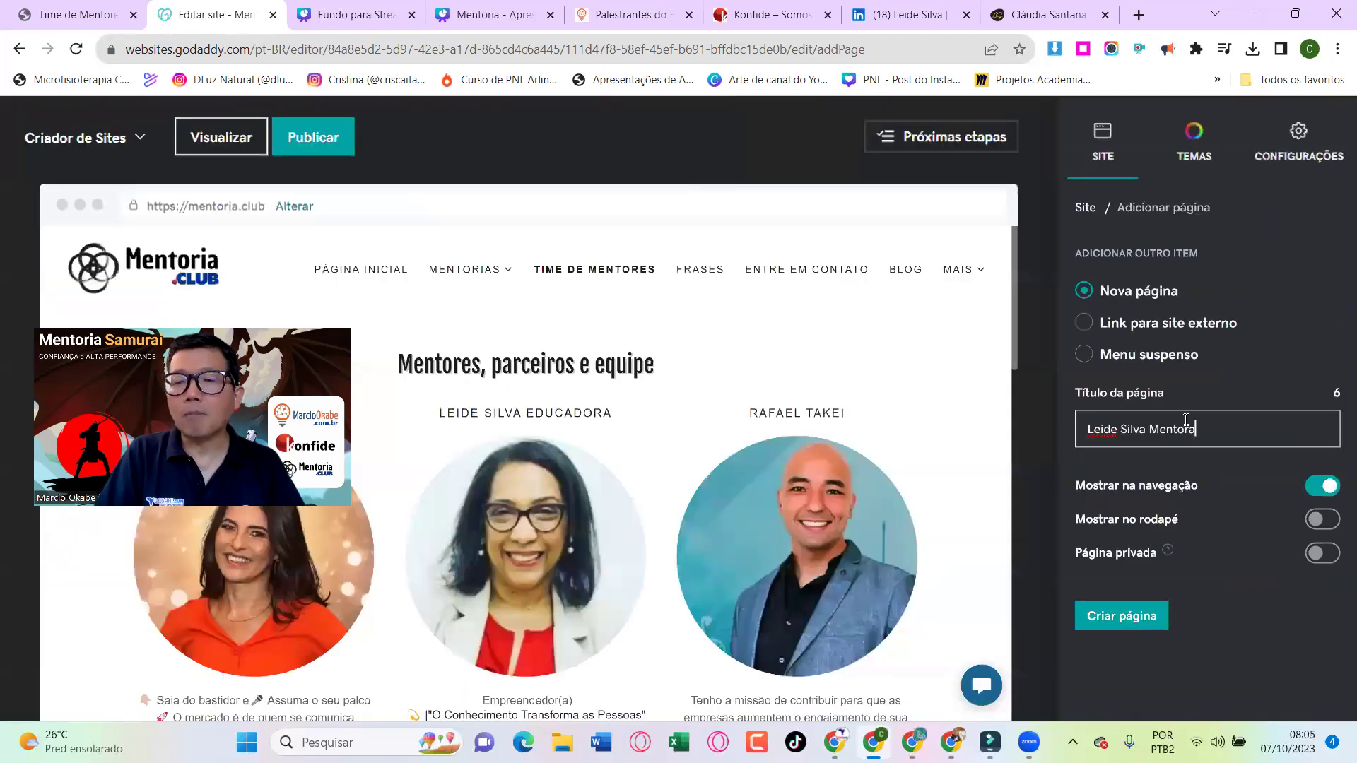
click(1122, 615)
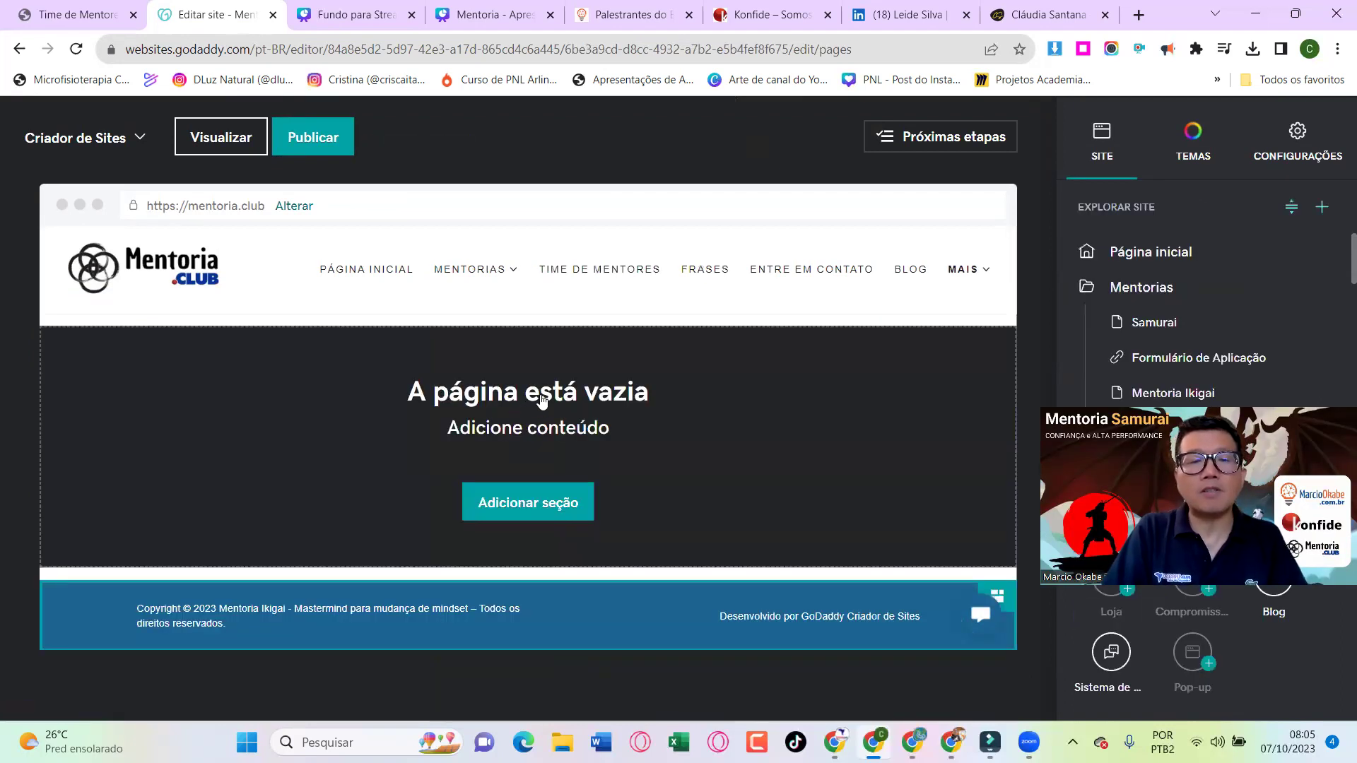
Switch to the Chrome window showing the mentor's Linktree page
click(533, 503)
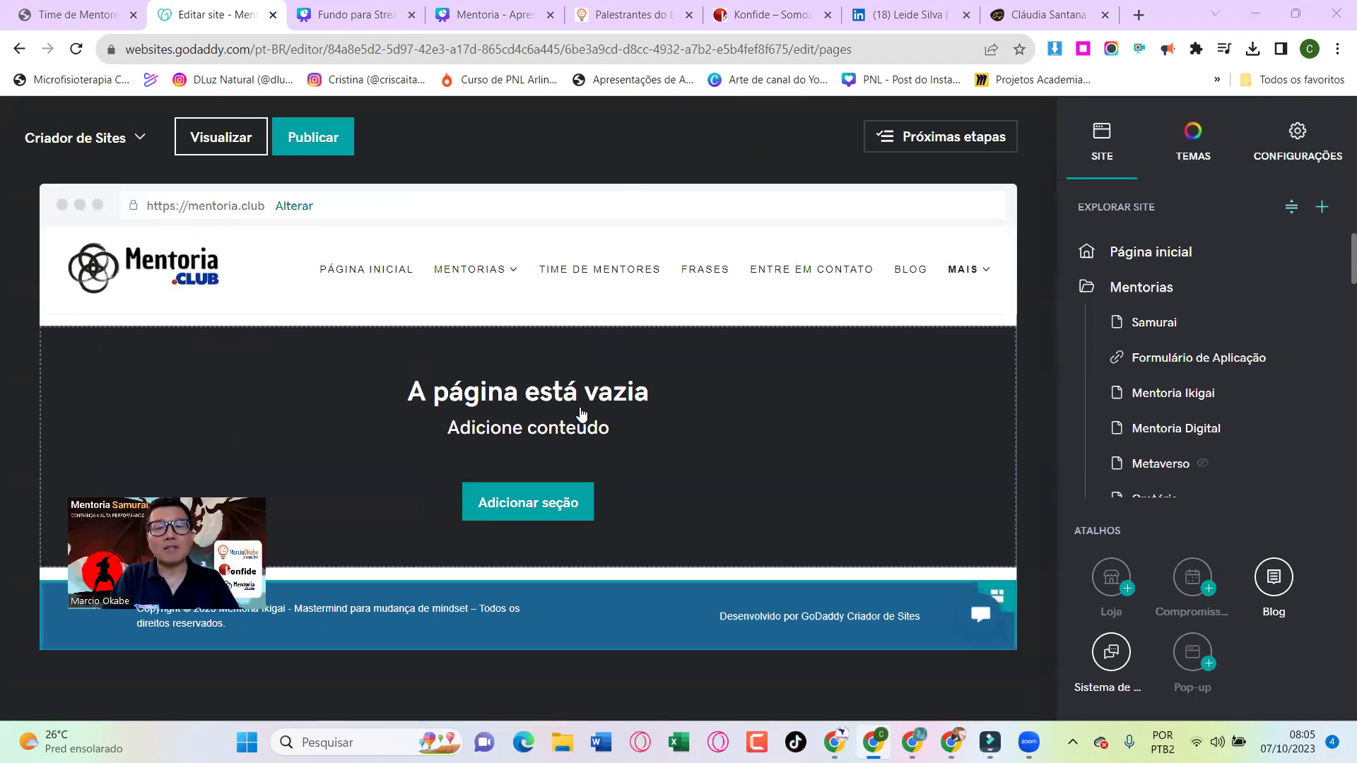
key(alt+Tab)
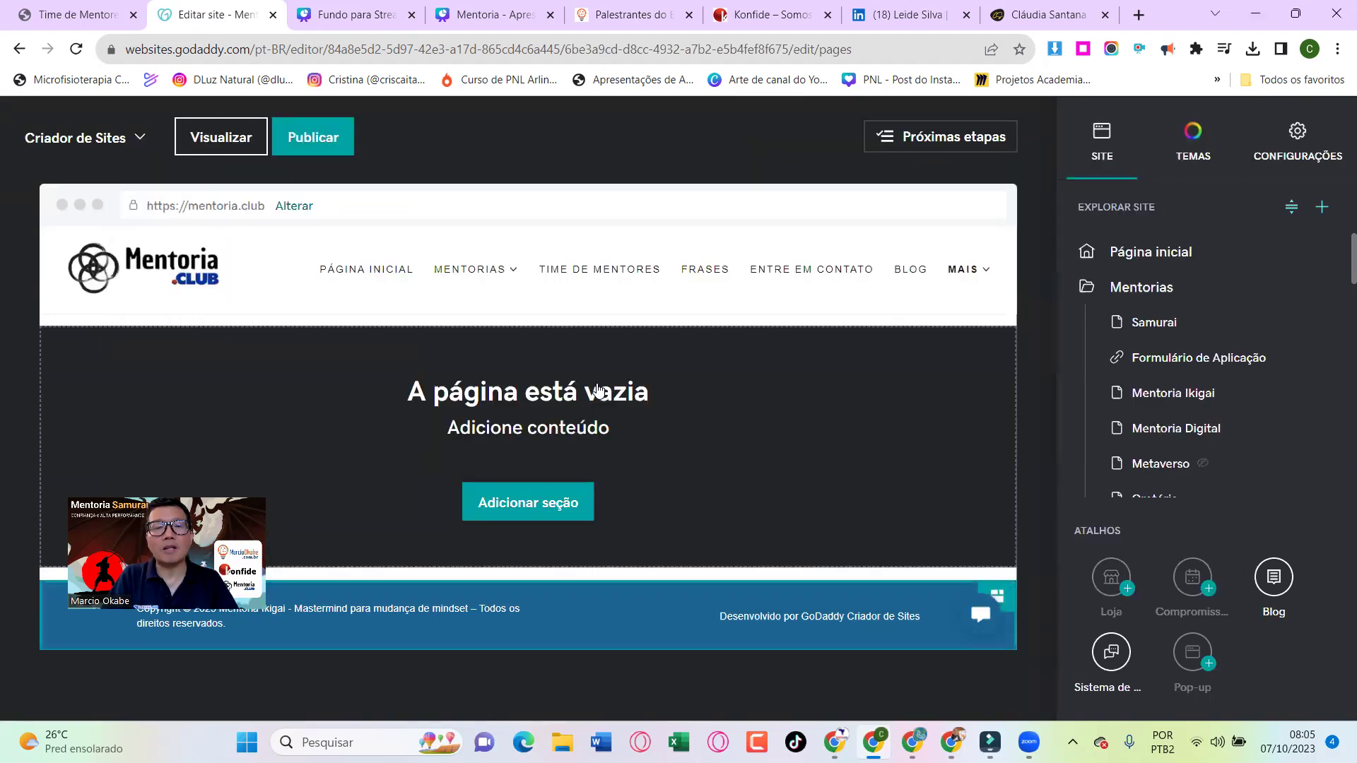
key(alt+Tab)
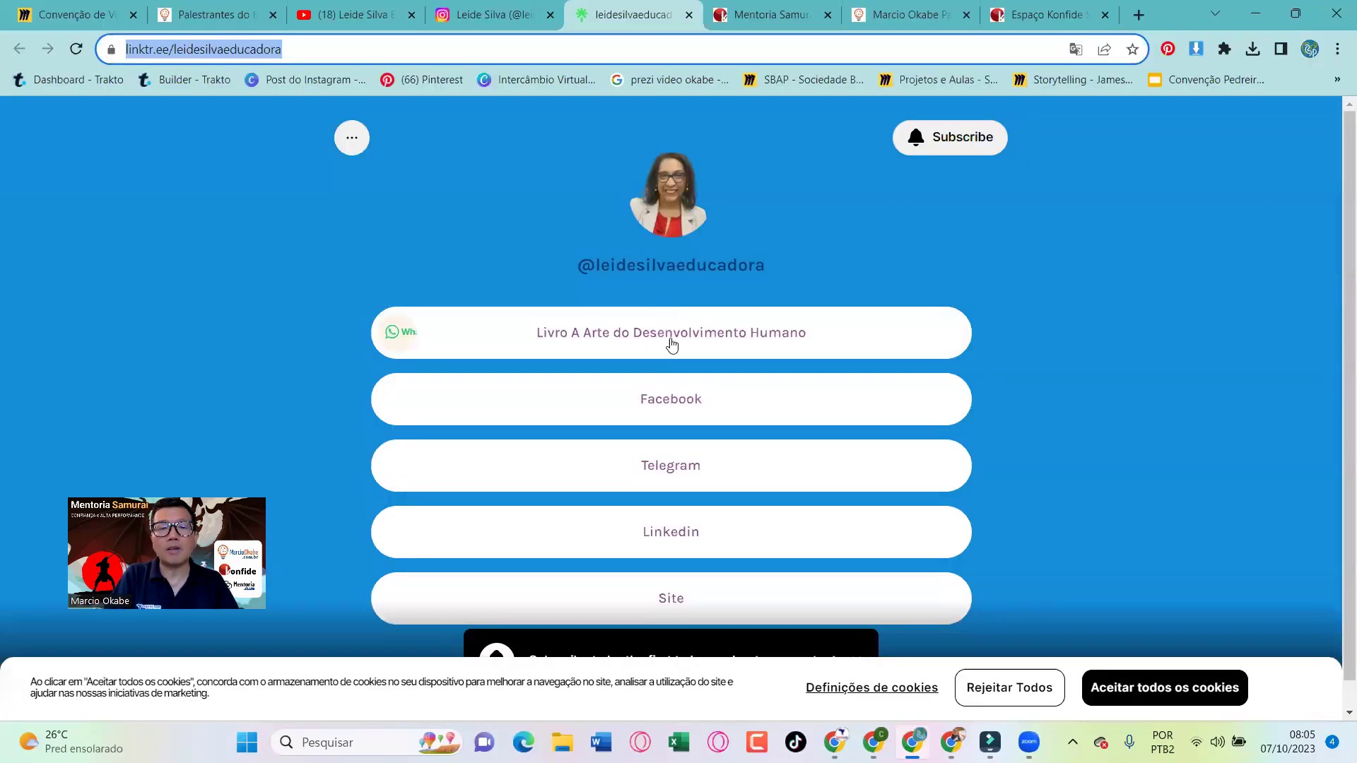
Try her Linktree Site link (404), close it, view her YouTube channel, then return to the editor
scroll(682, 468, down, 1)
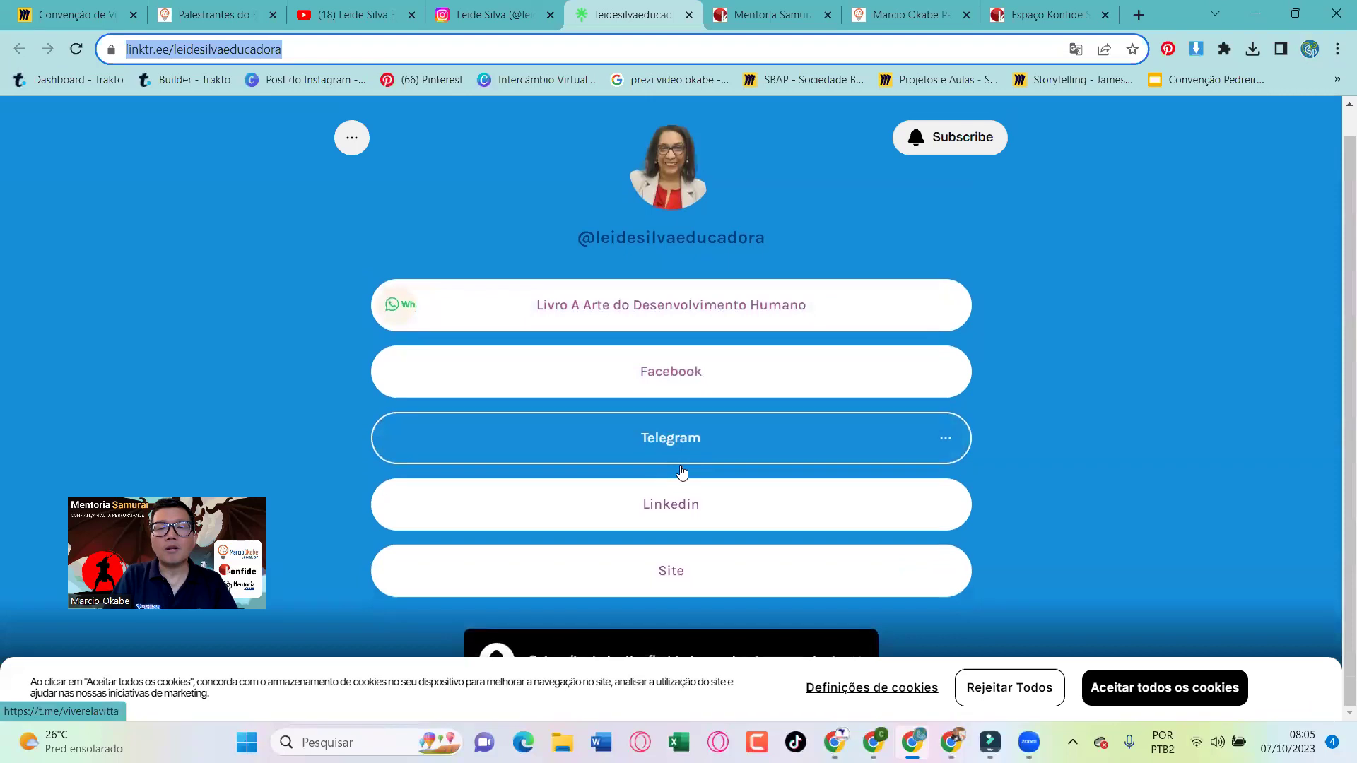
click(677, 570)
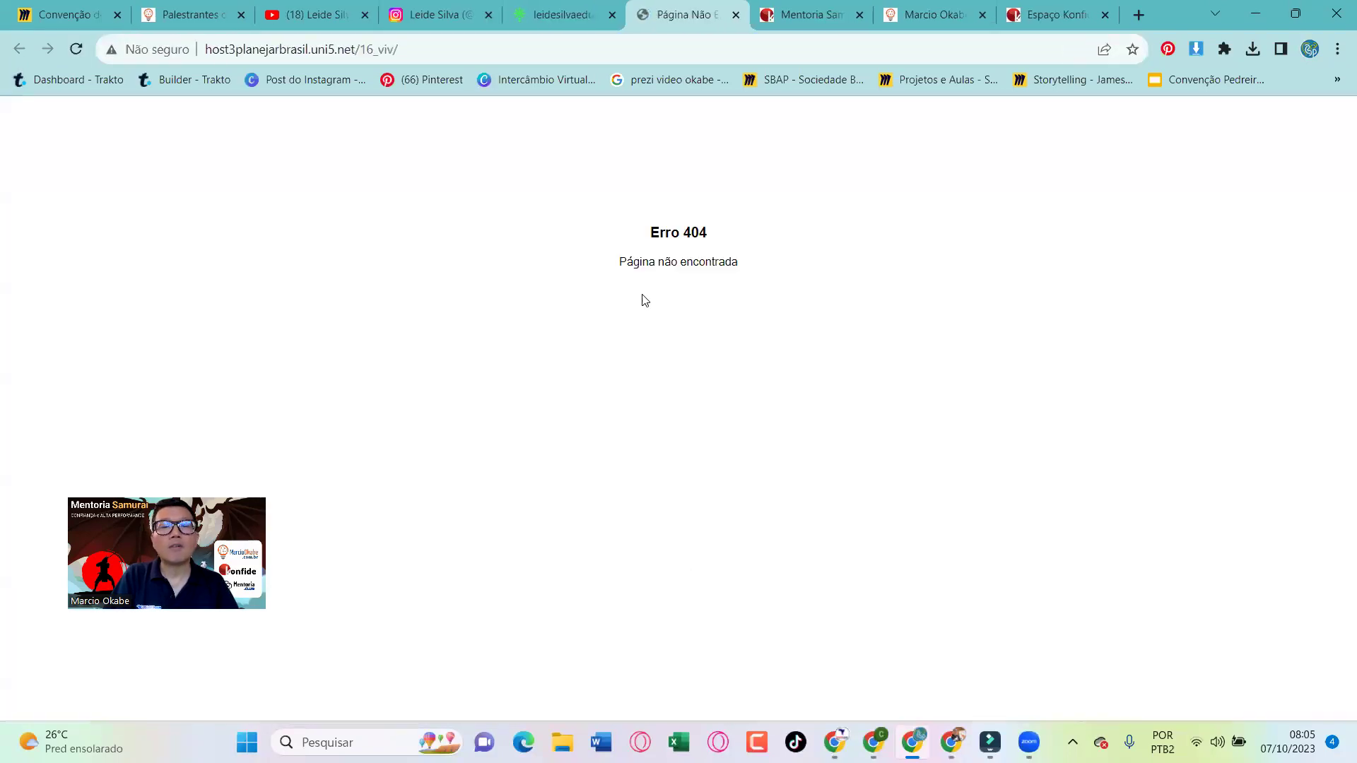
click(737, 15)
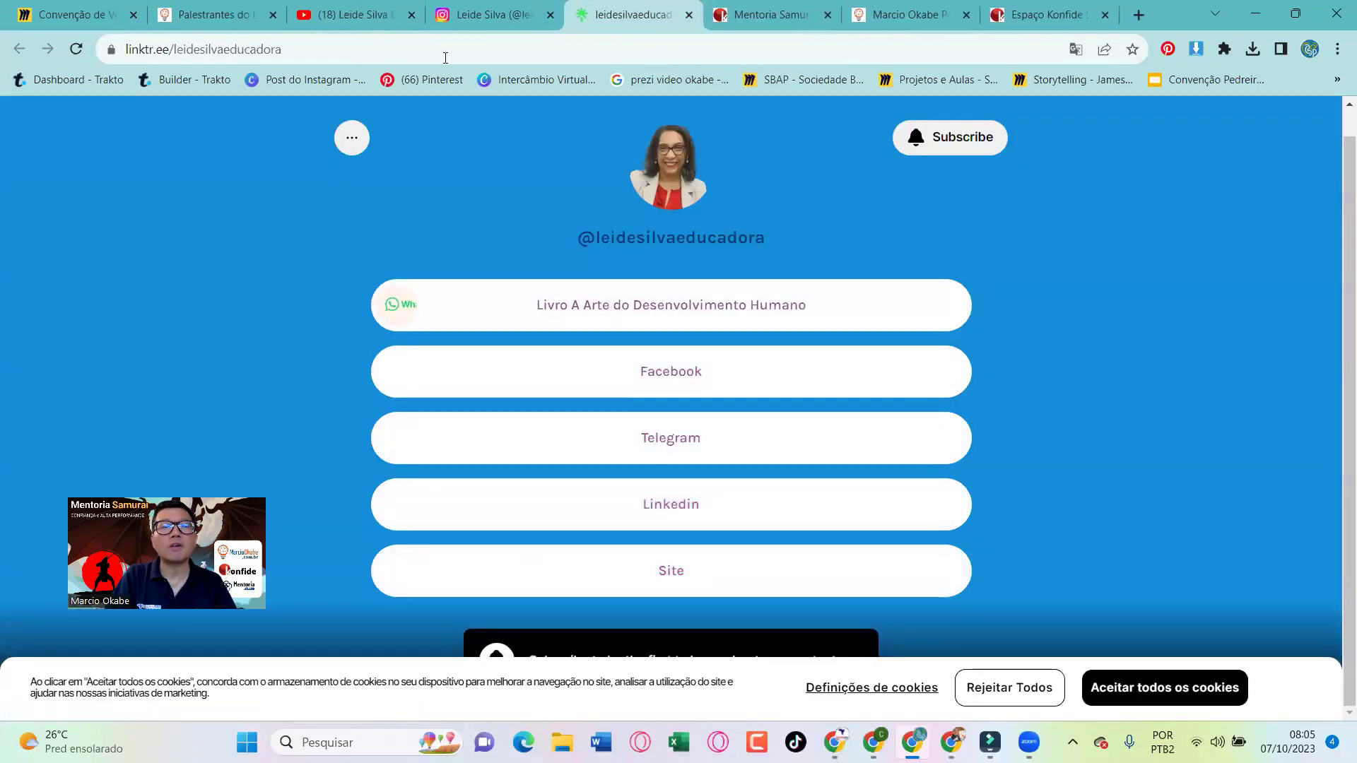
click(339, 11)
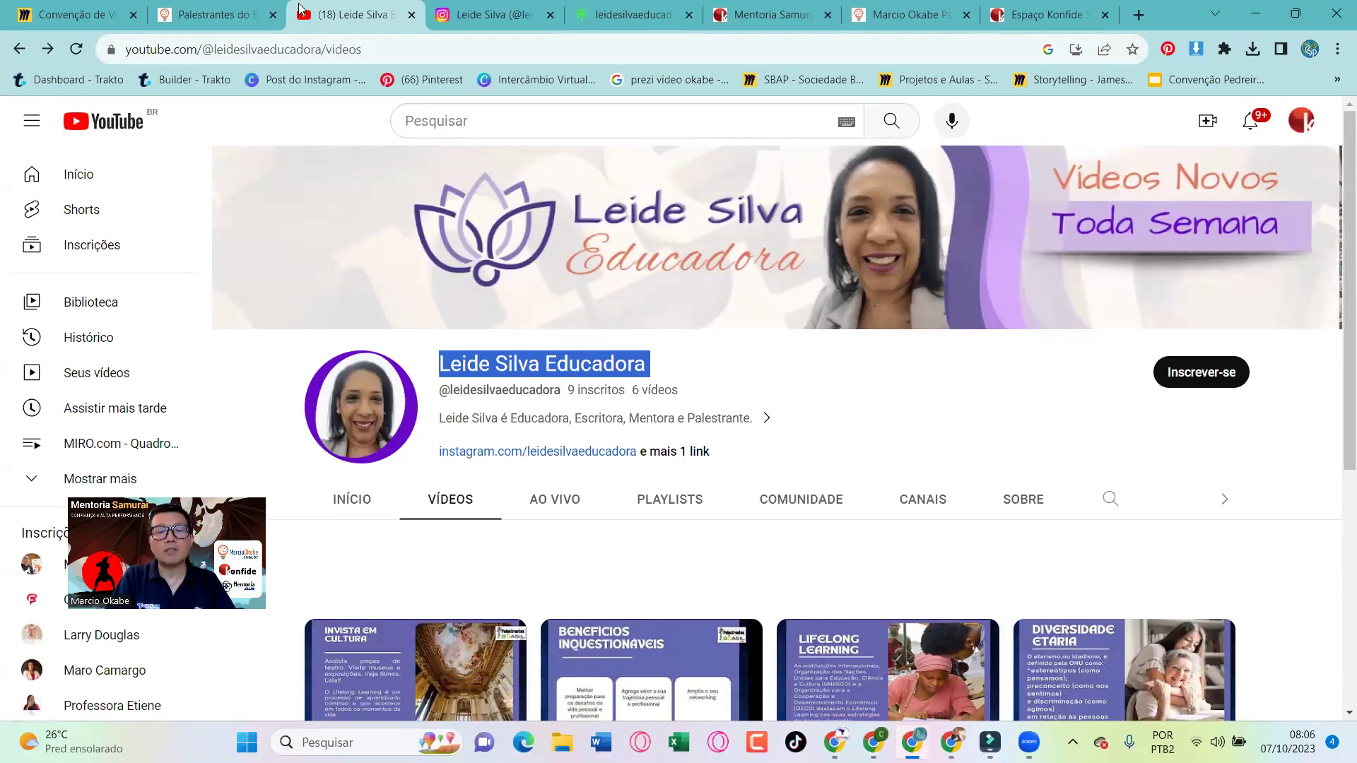
key(alt+Tab)
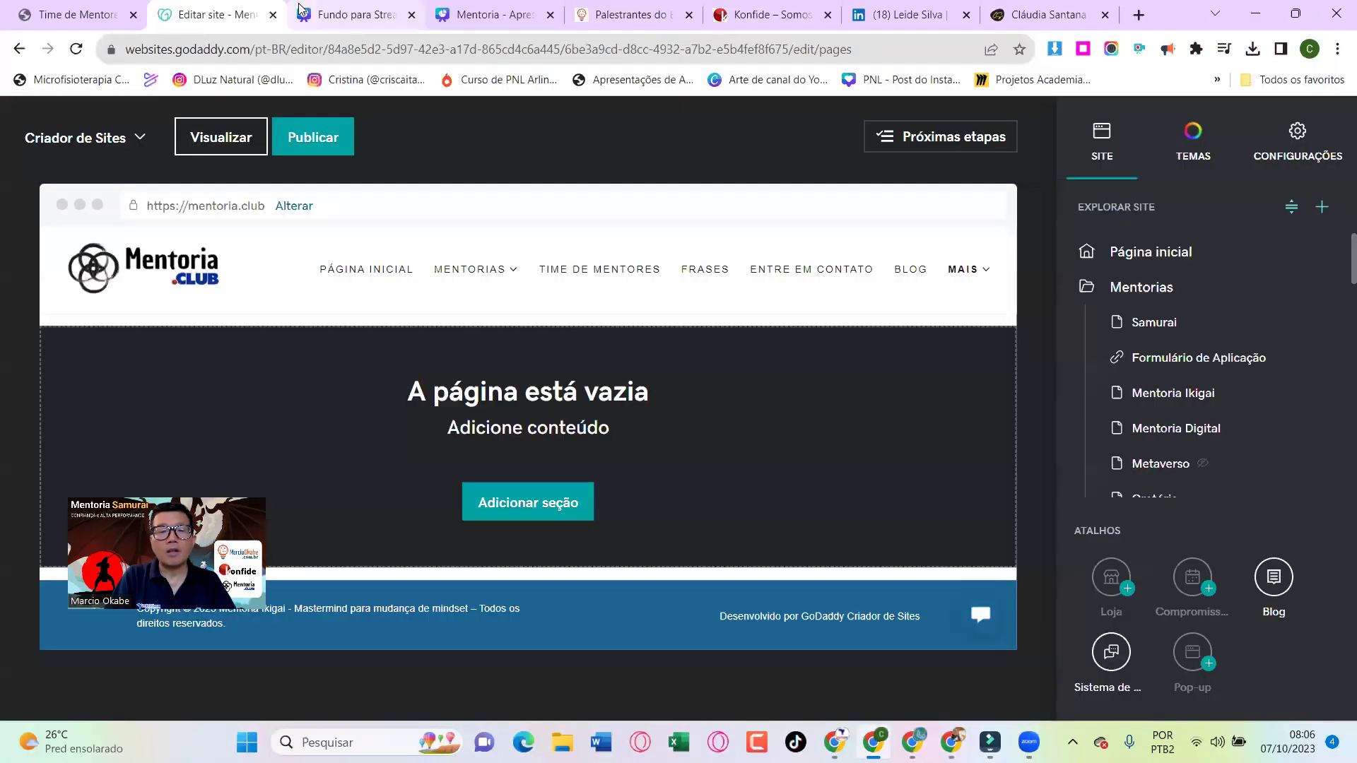
Start adding a section to the empty page and pick the Geral > Conteúdo templates
click(535, 502)
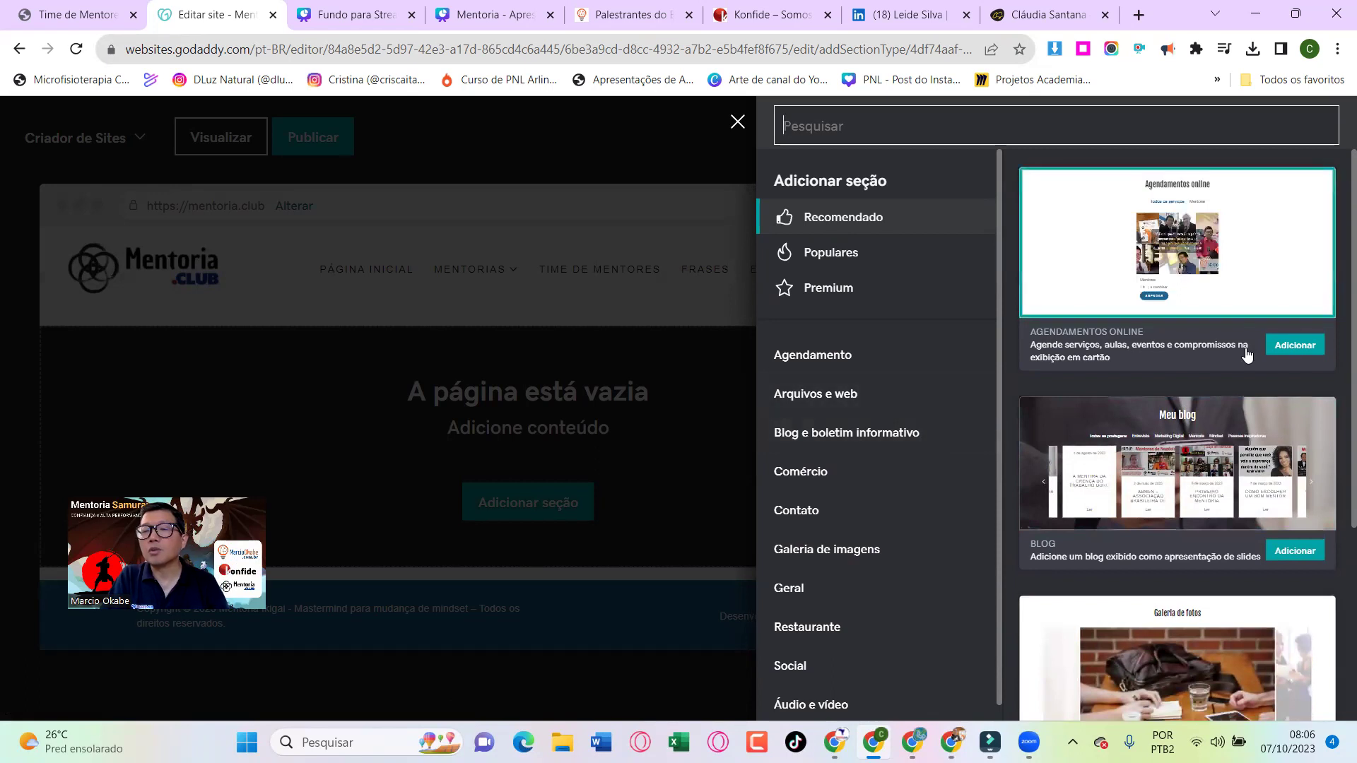
scroll(1244, 354, down, 4)
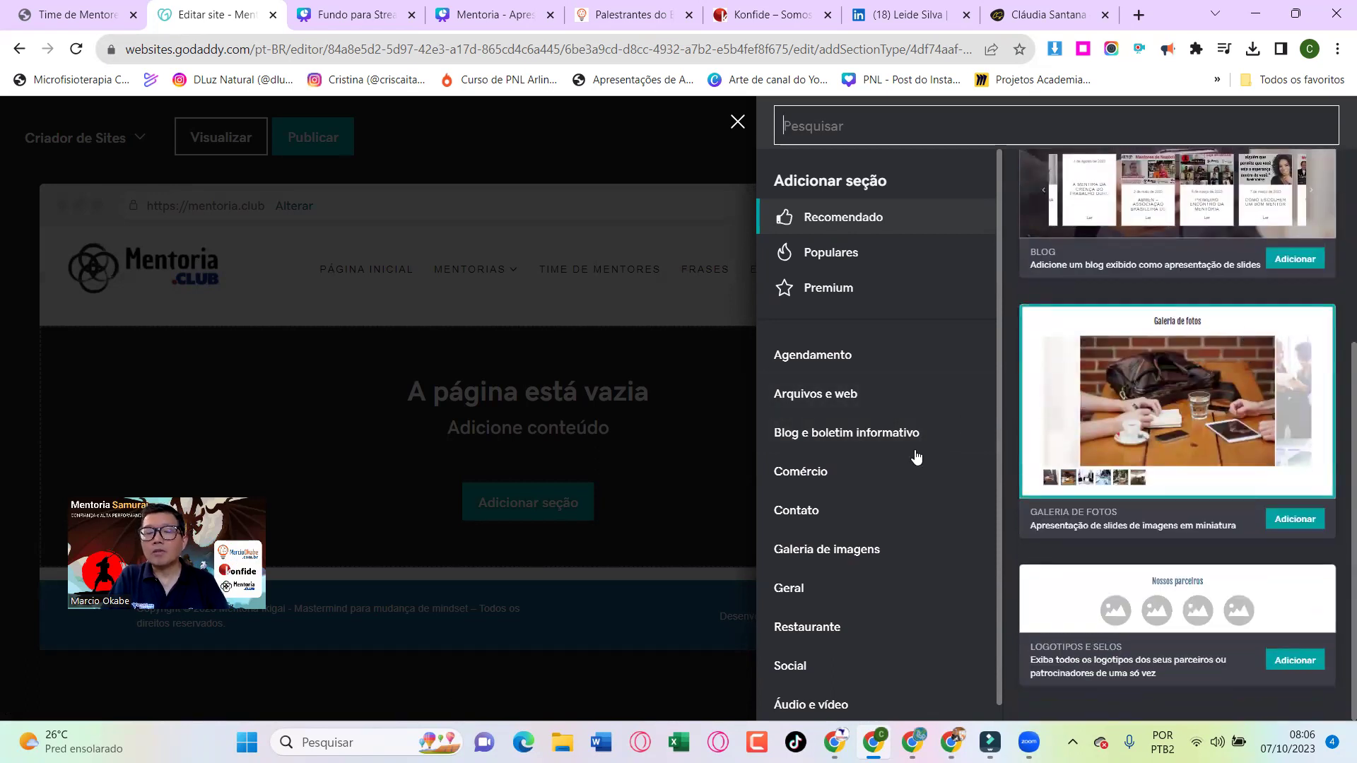
scroll(897, 476, down, 1)
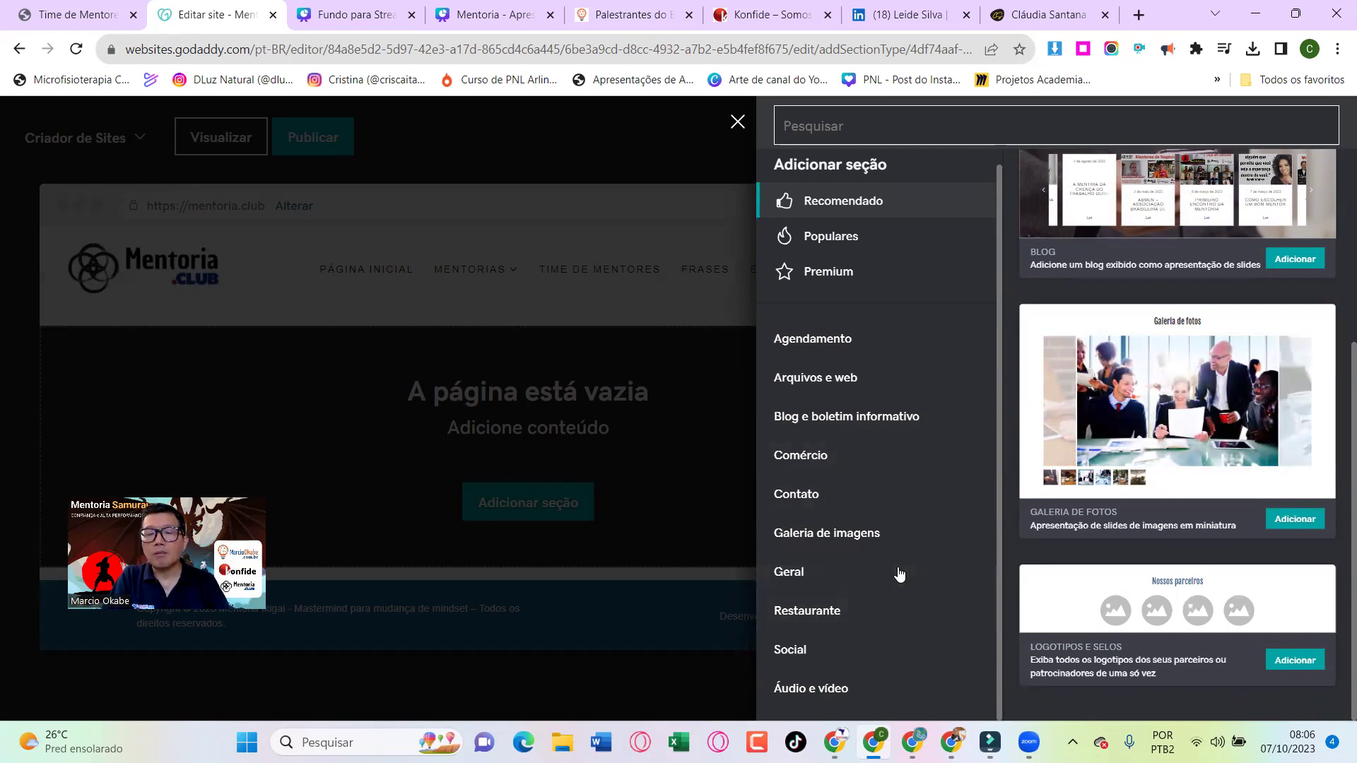
click(789, 574)
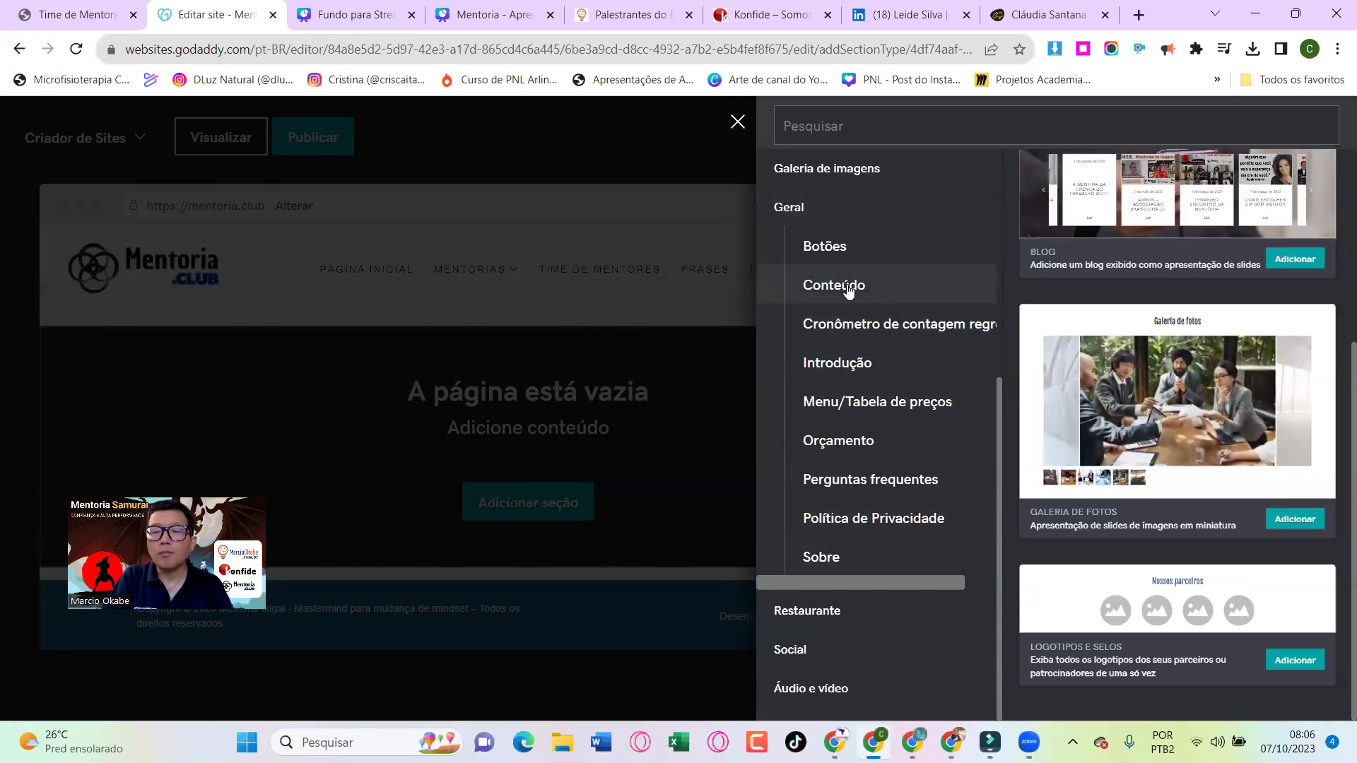
click(848, 290)
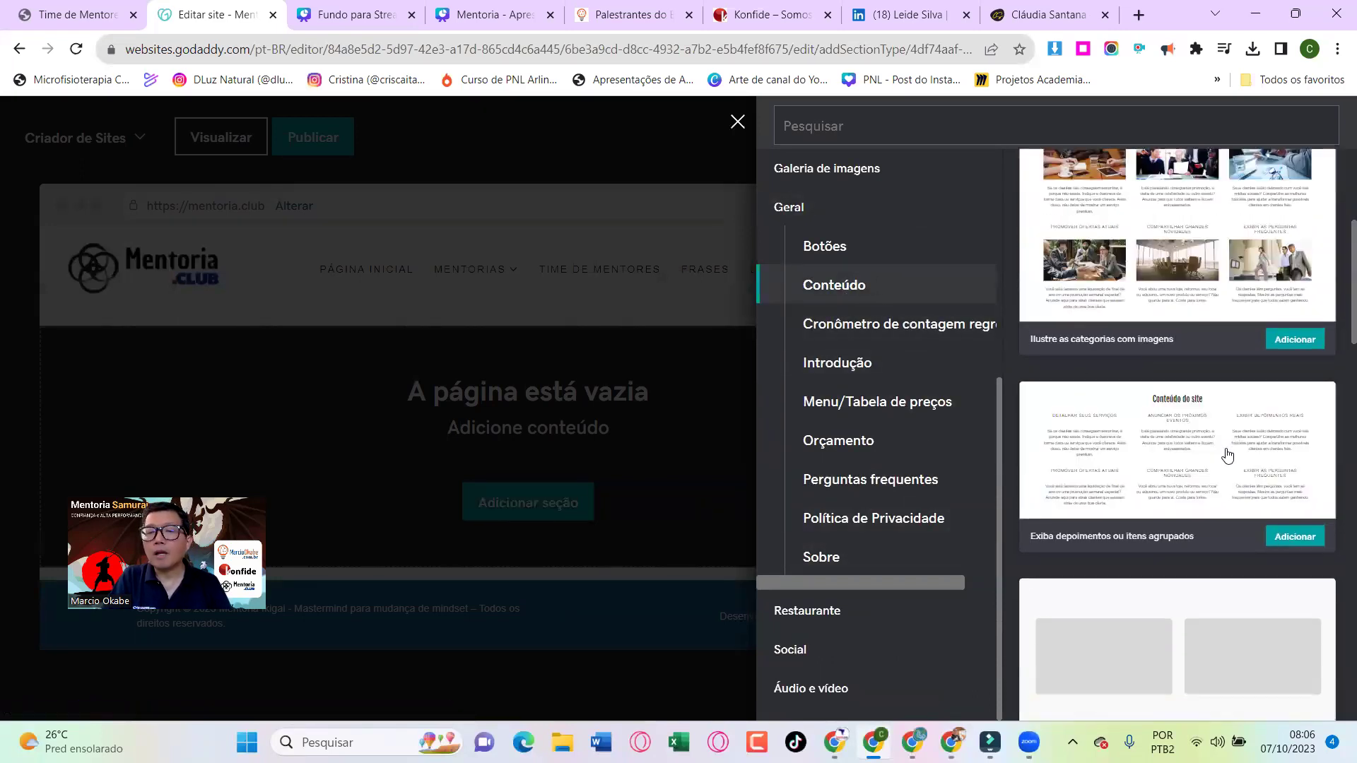
Add the 'Ideal para um longo bloco de texto' content section with a side image
scroll(1162, 417, up, 1)
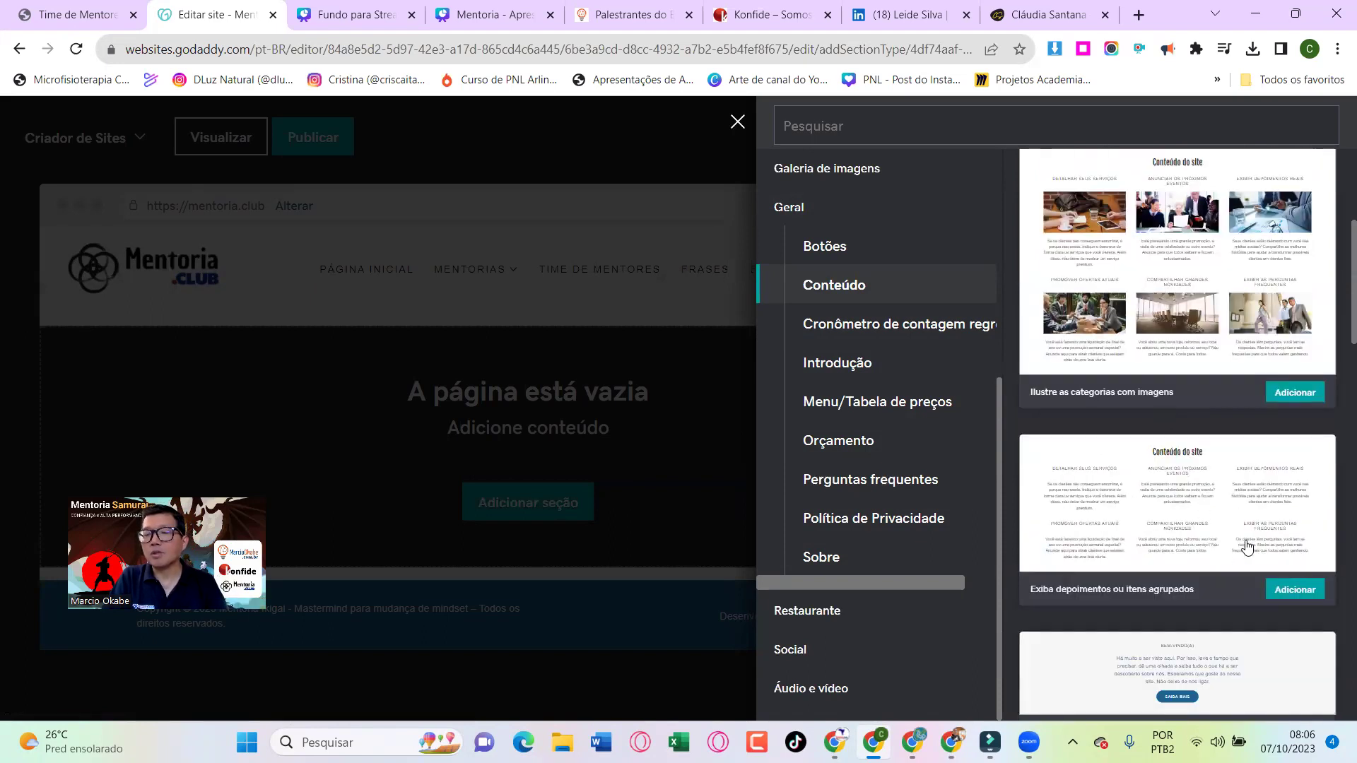
scroll(1247, 547, up, 5)
scroll(1335, 274, down, 2)
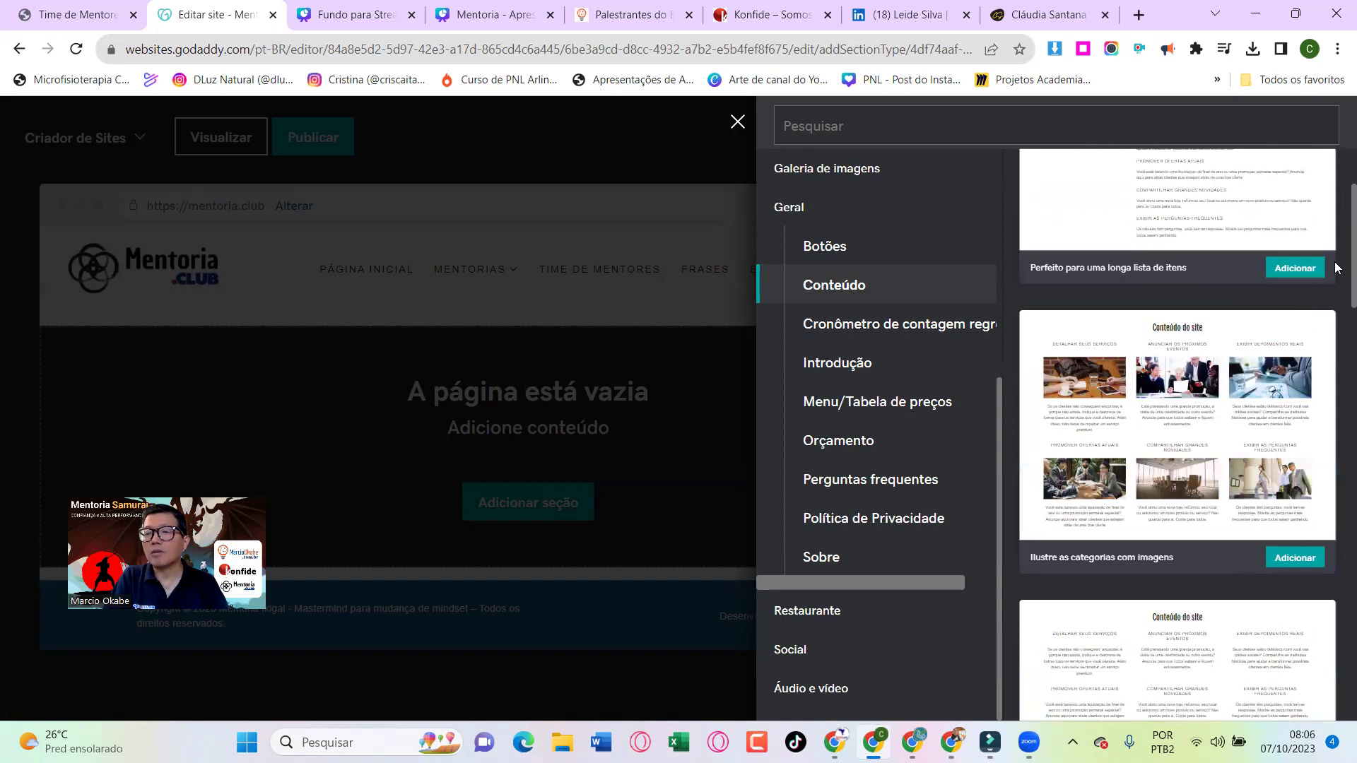
scroll(1336, 270, down, 3)
scroll(1336, 269, down, 5)
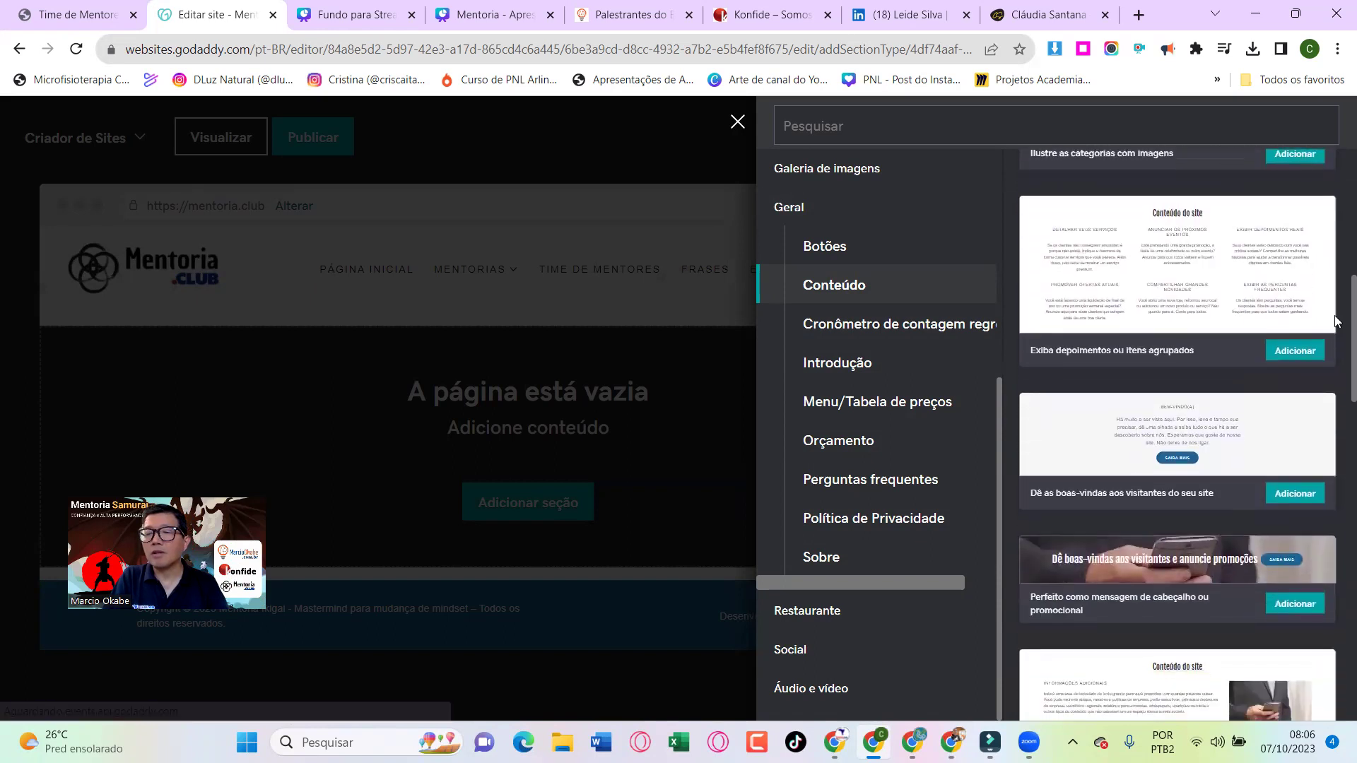
scroll(1336, 357, down, 3)
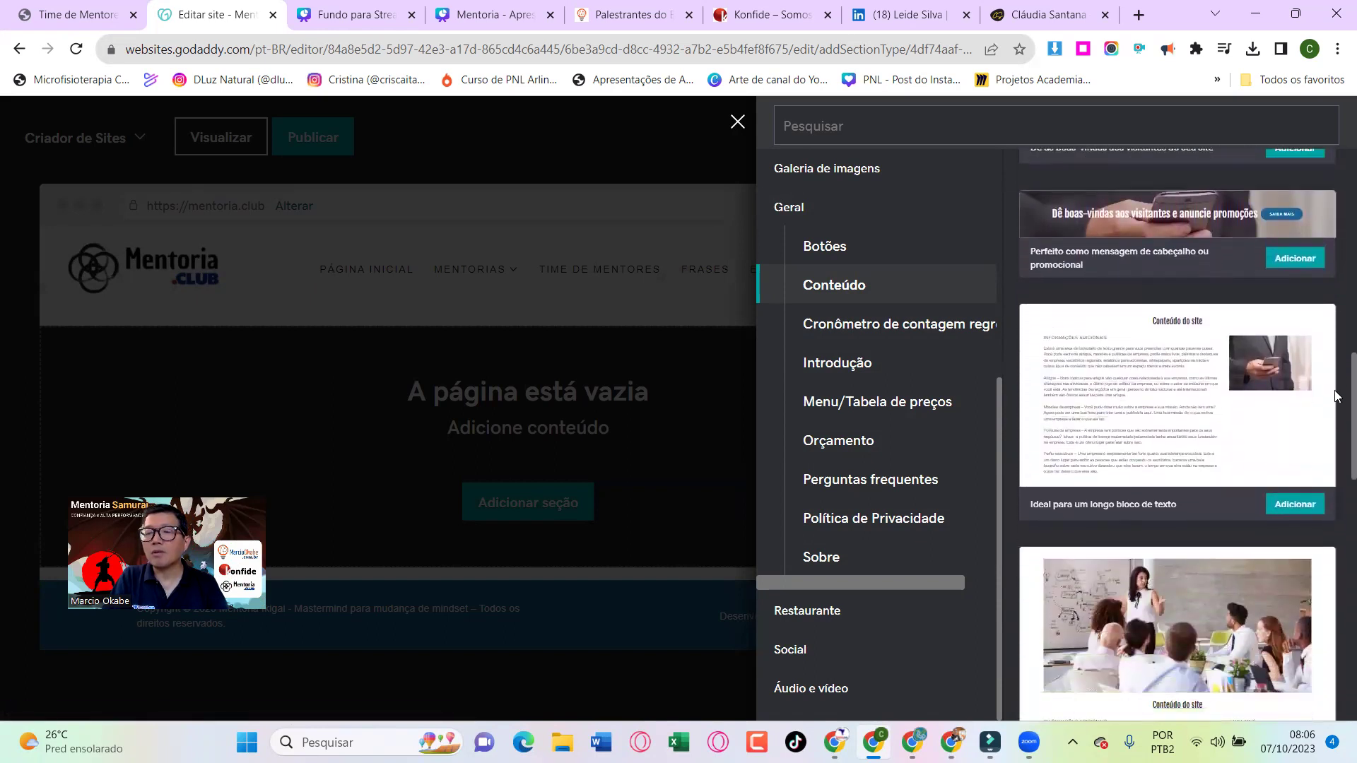
scroll(1336, 396, down, 1)
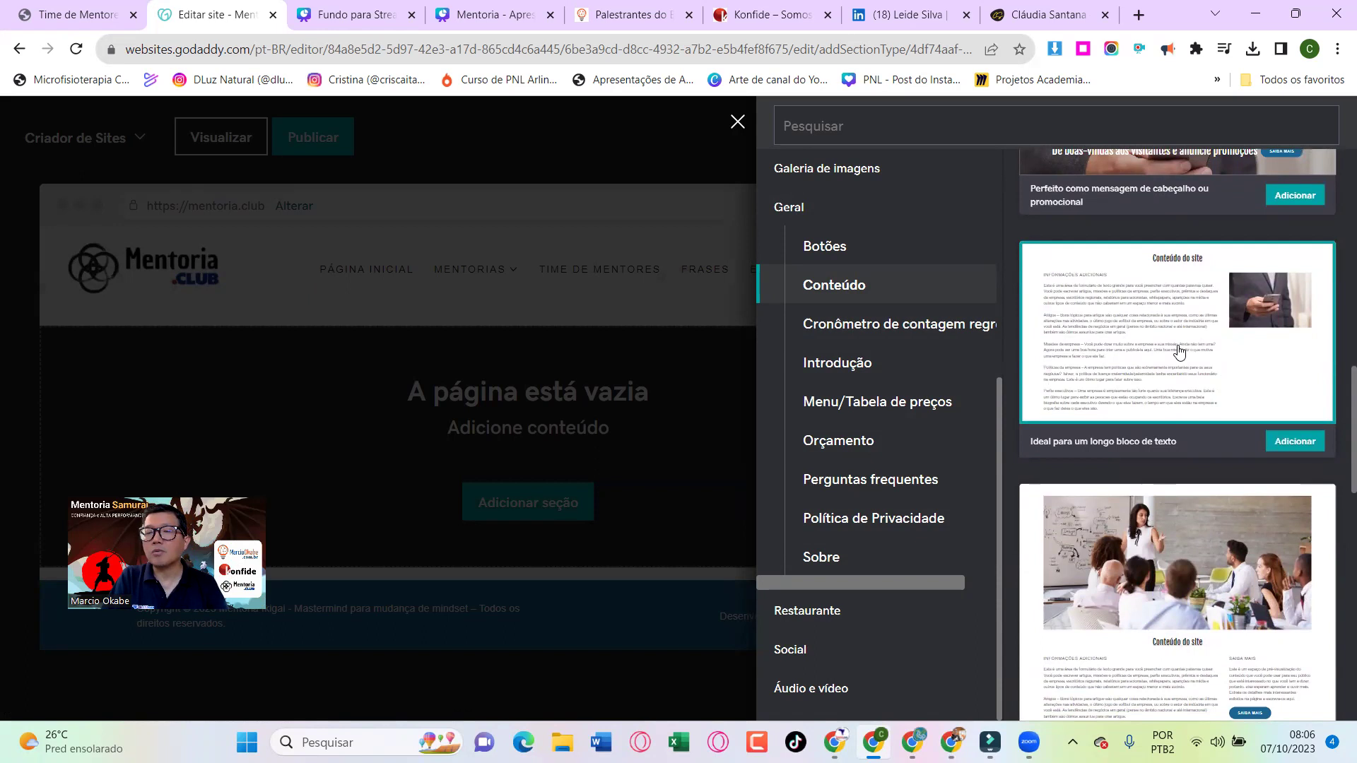
click(1289, 436)
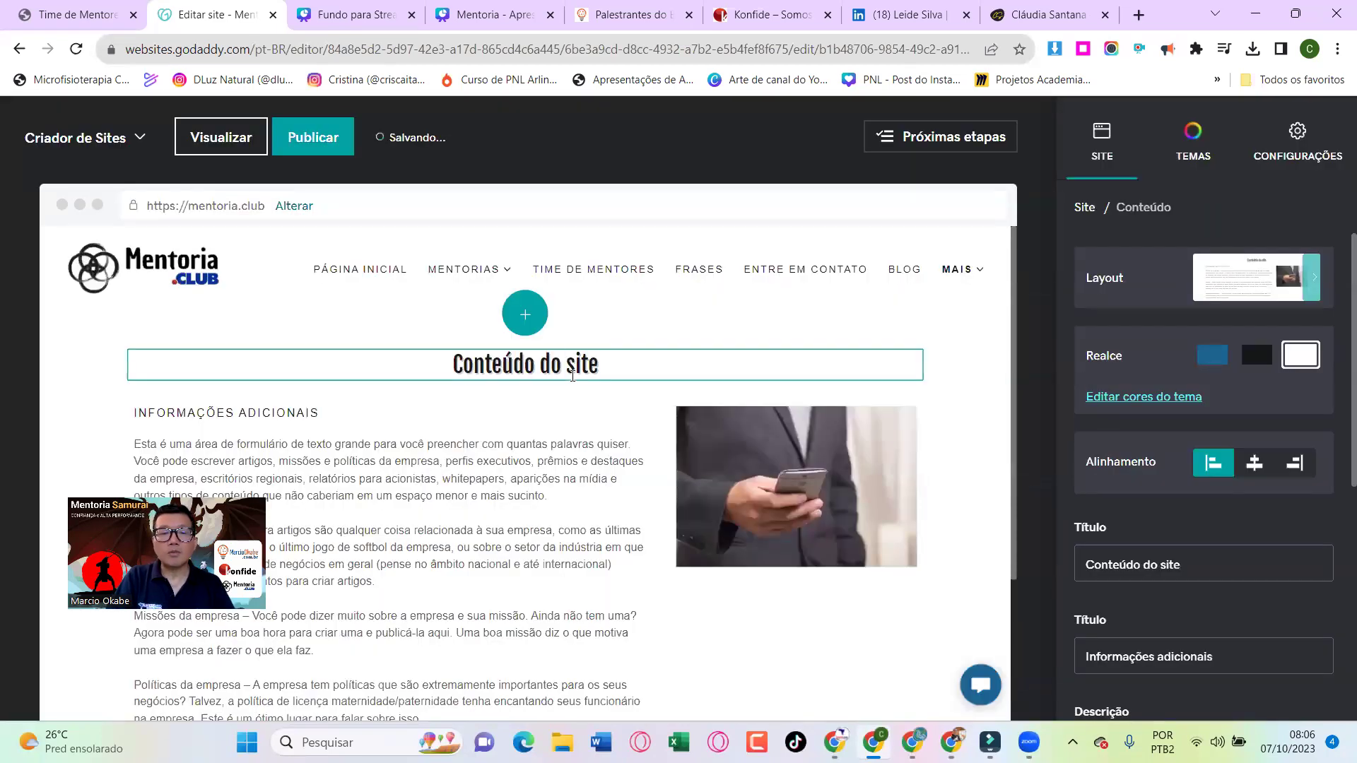
Retitle the new section with the mentor's pasted name and bring her YouTube channel forward
click(573, 376)
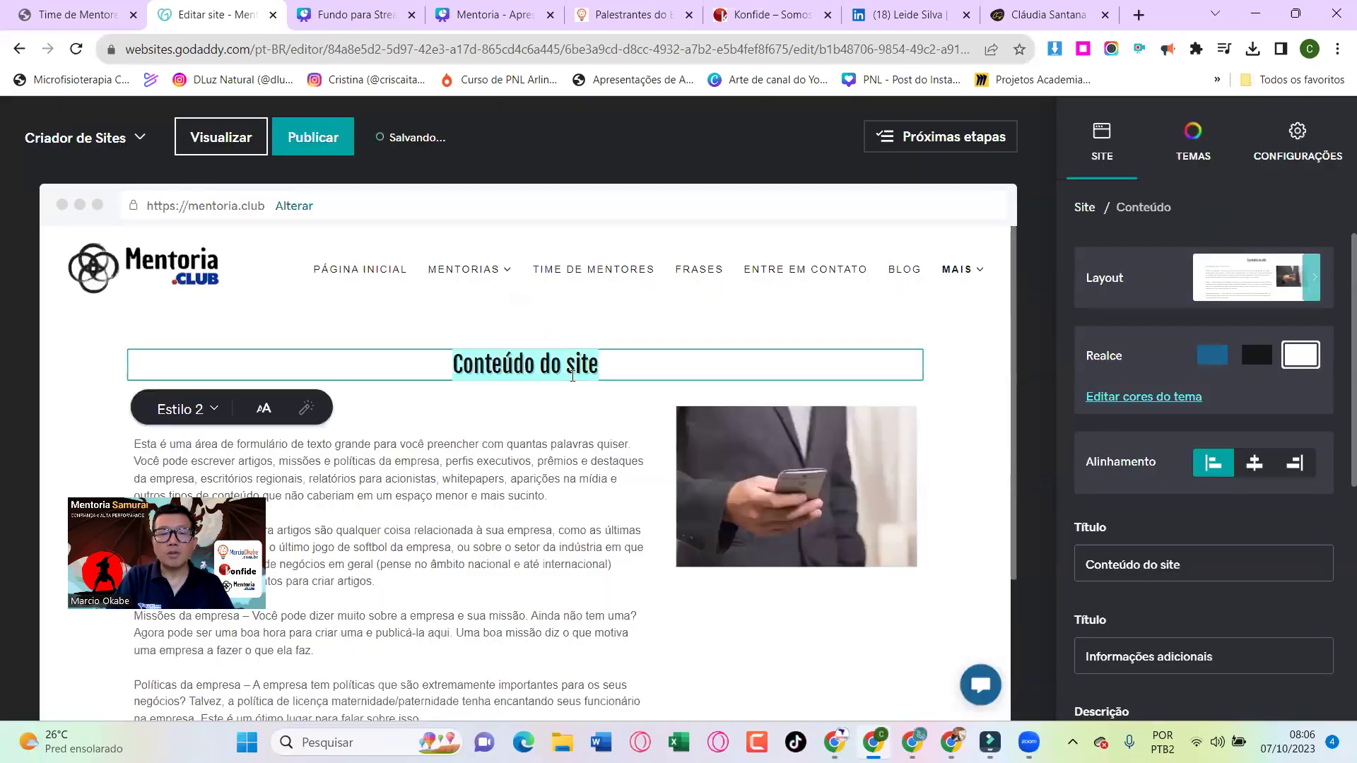
scroll(573, 376, down, 1)
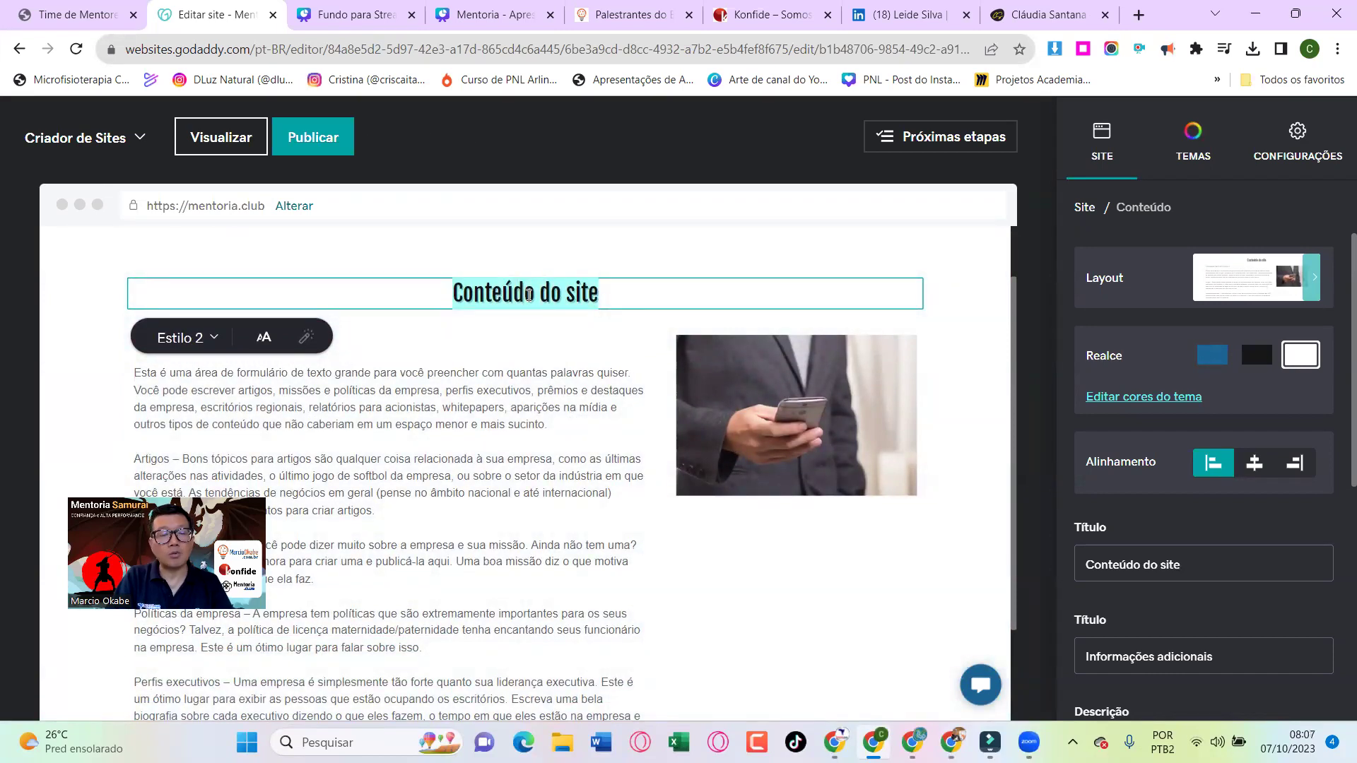
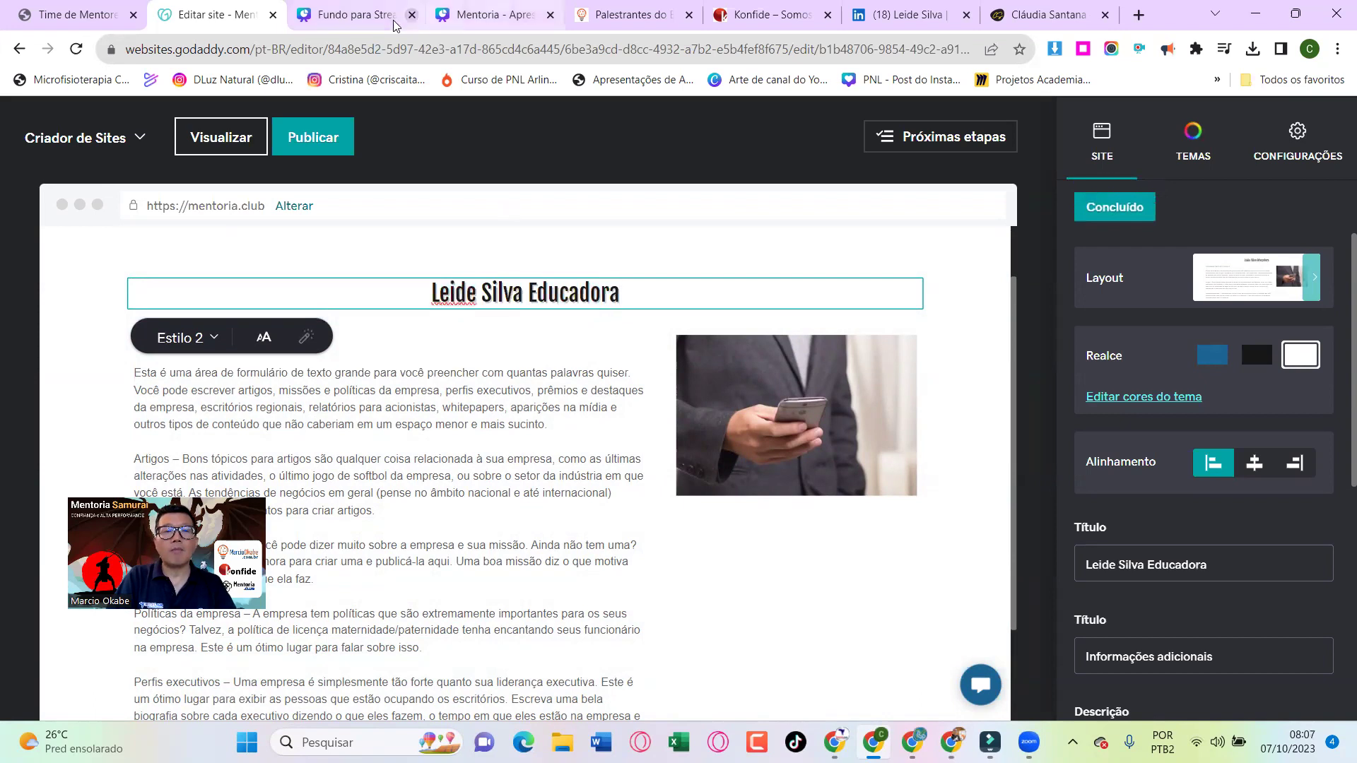
click(393, 239)
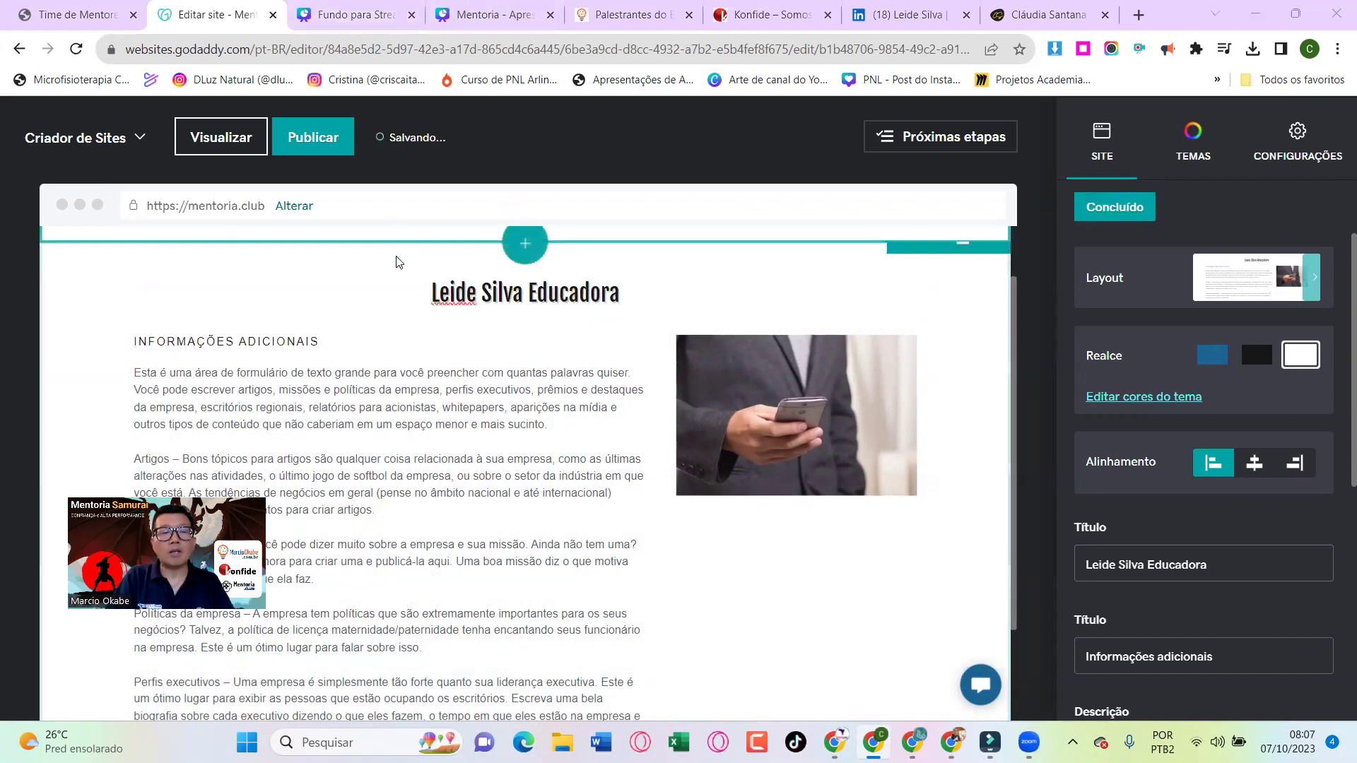
key(alt+Tab)
key(Tab)
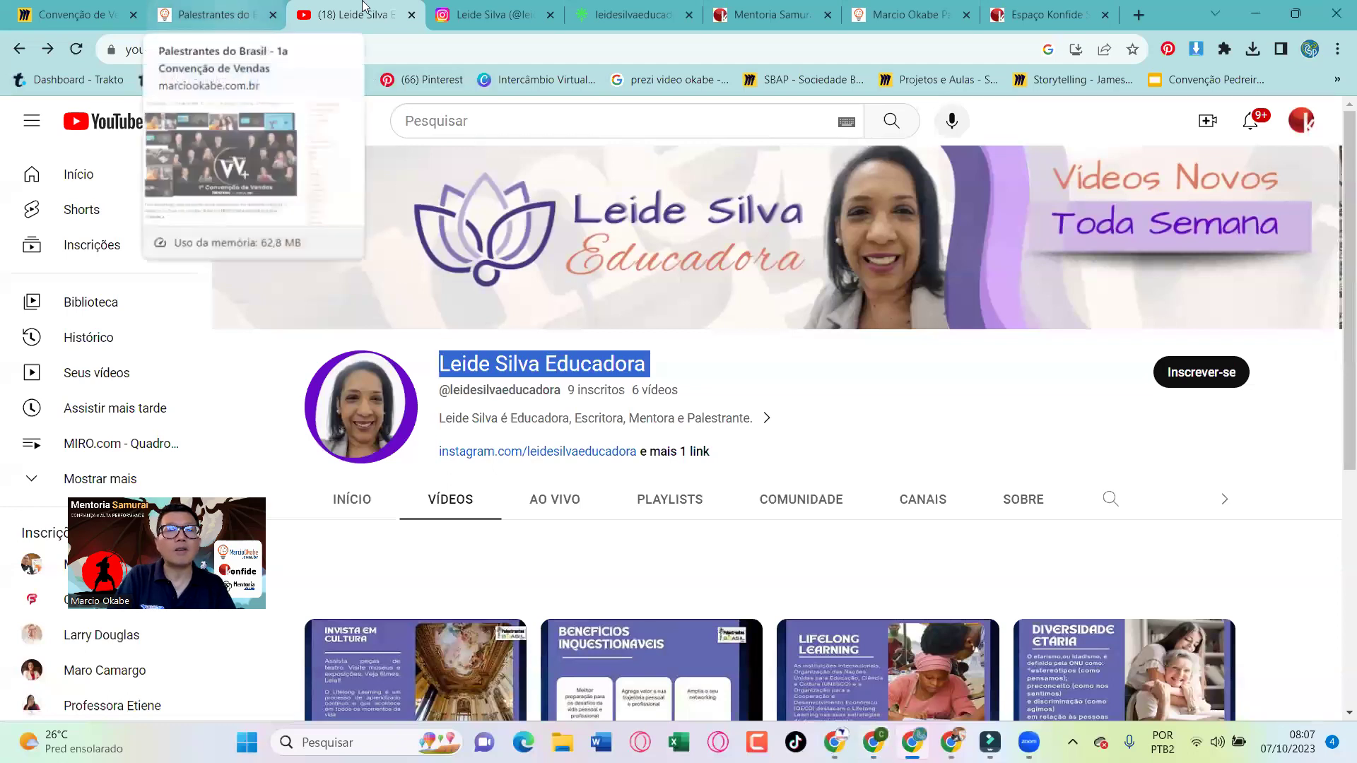
Copy the bio from the mentor's Instagram profile and return to the website editor
click(426, 8)
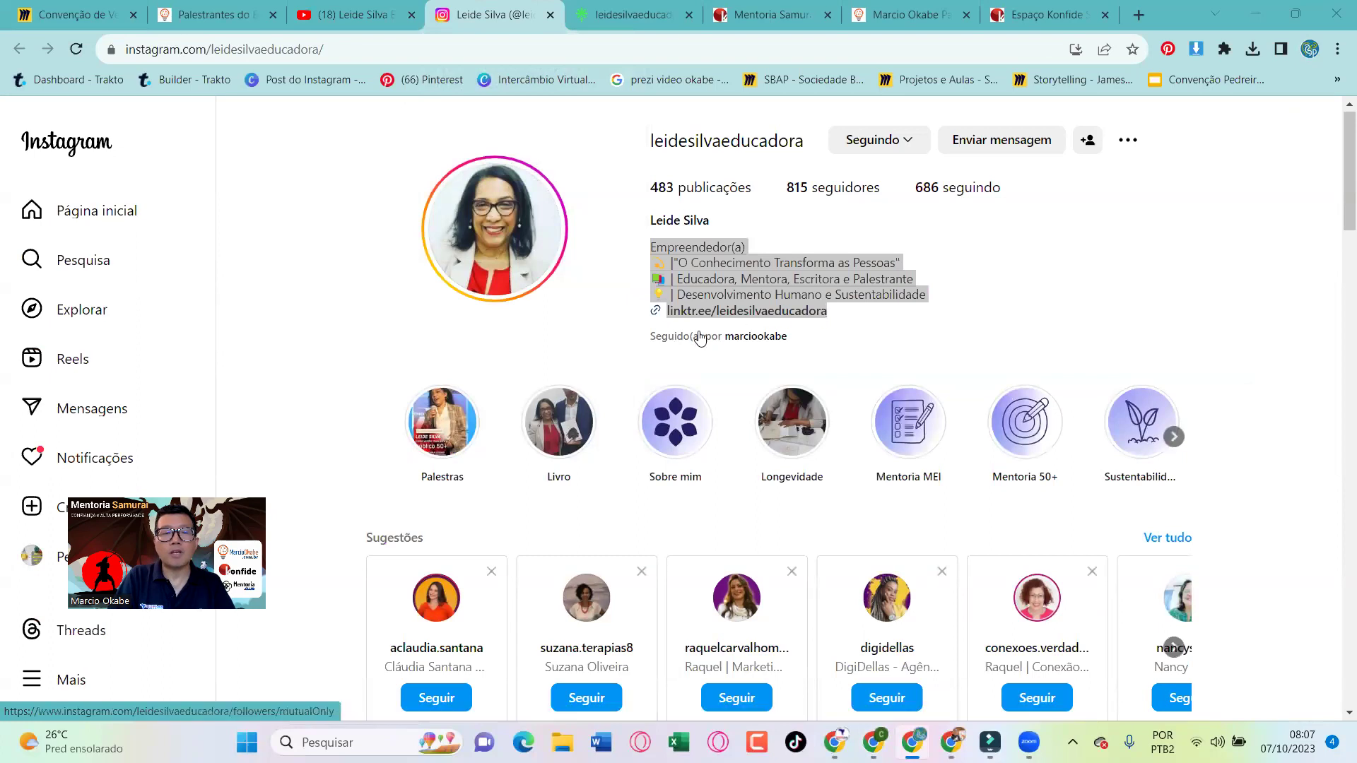
key(alt+Tab)
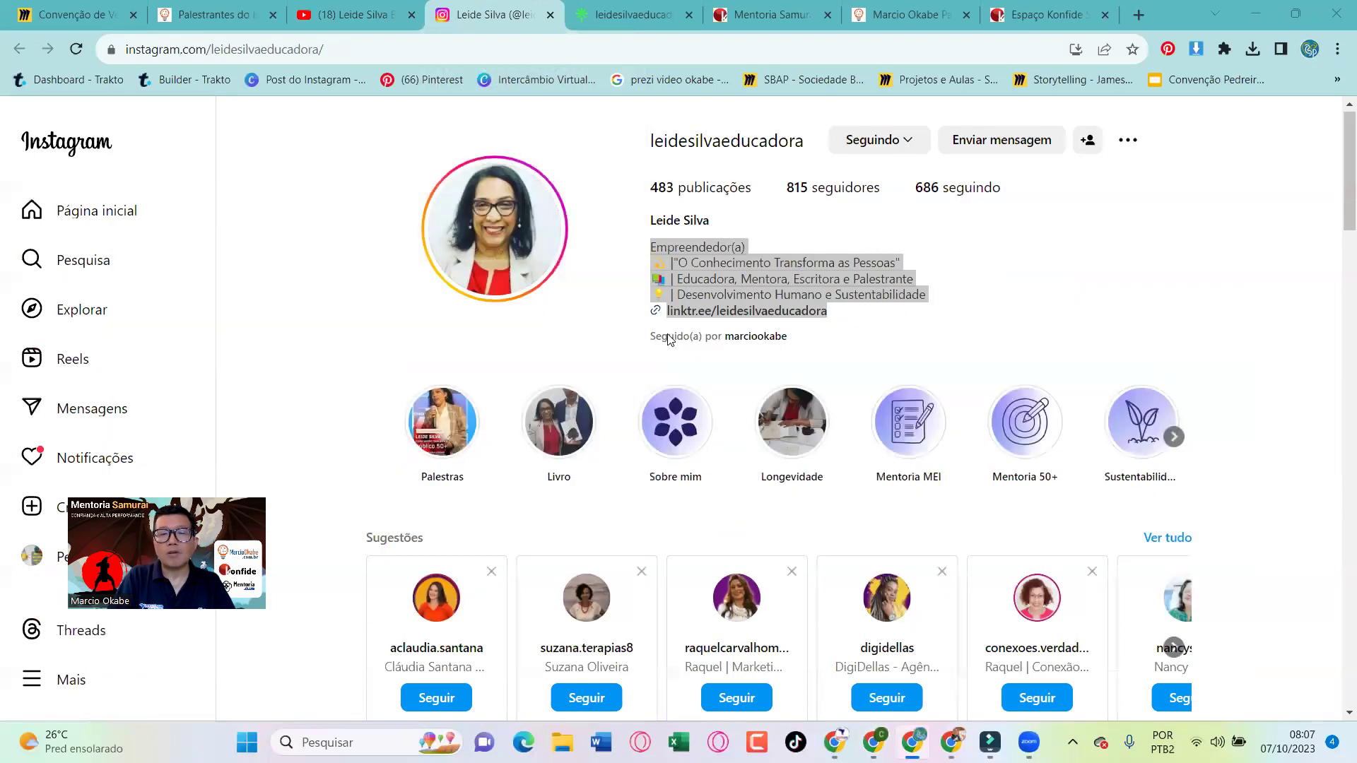
key(alt+Tab)
key(Tab)
Replace the placeholder body text with the mentor's pasted Instagram bio
triple_click(506, 391)
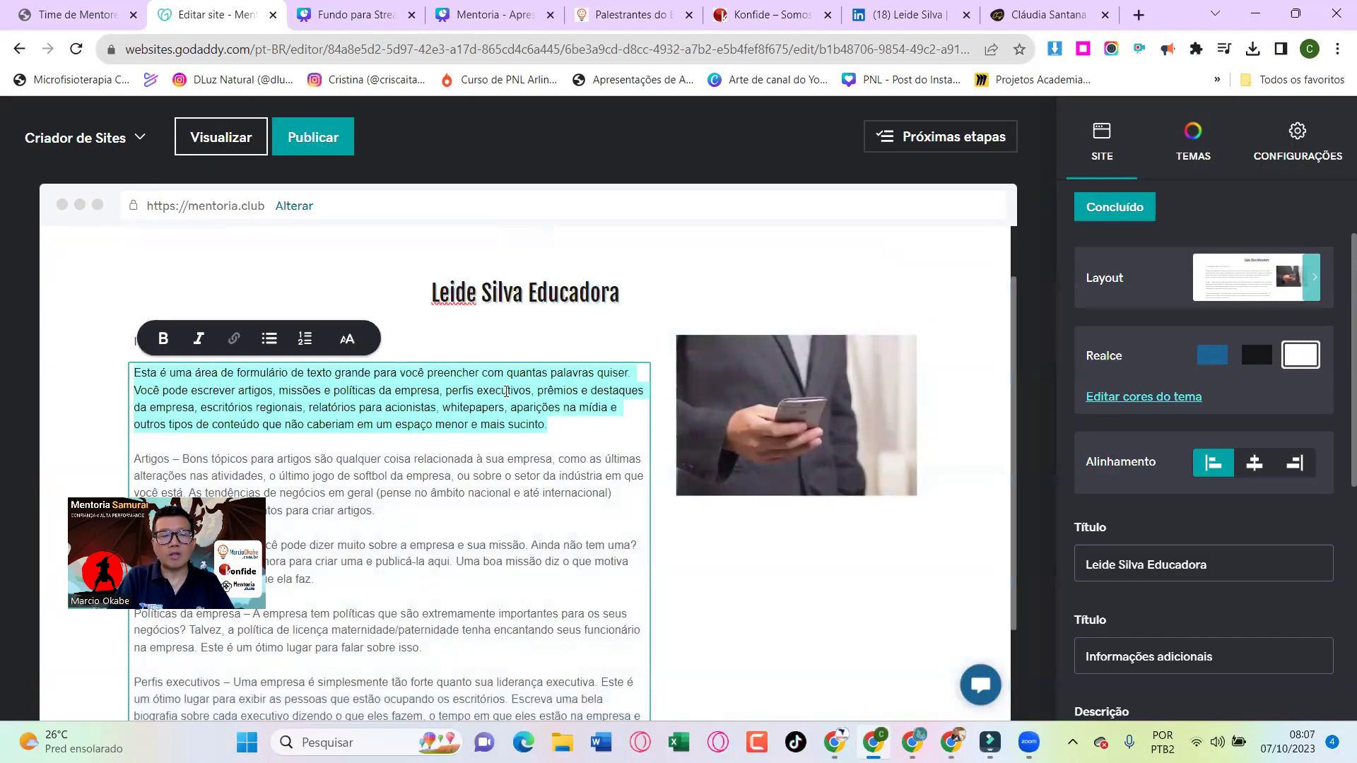
key(ctrl+a)
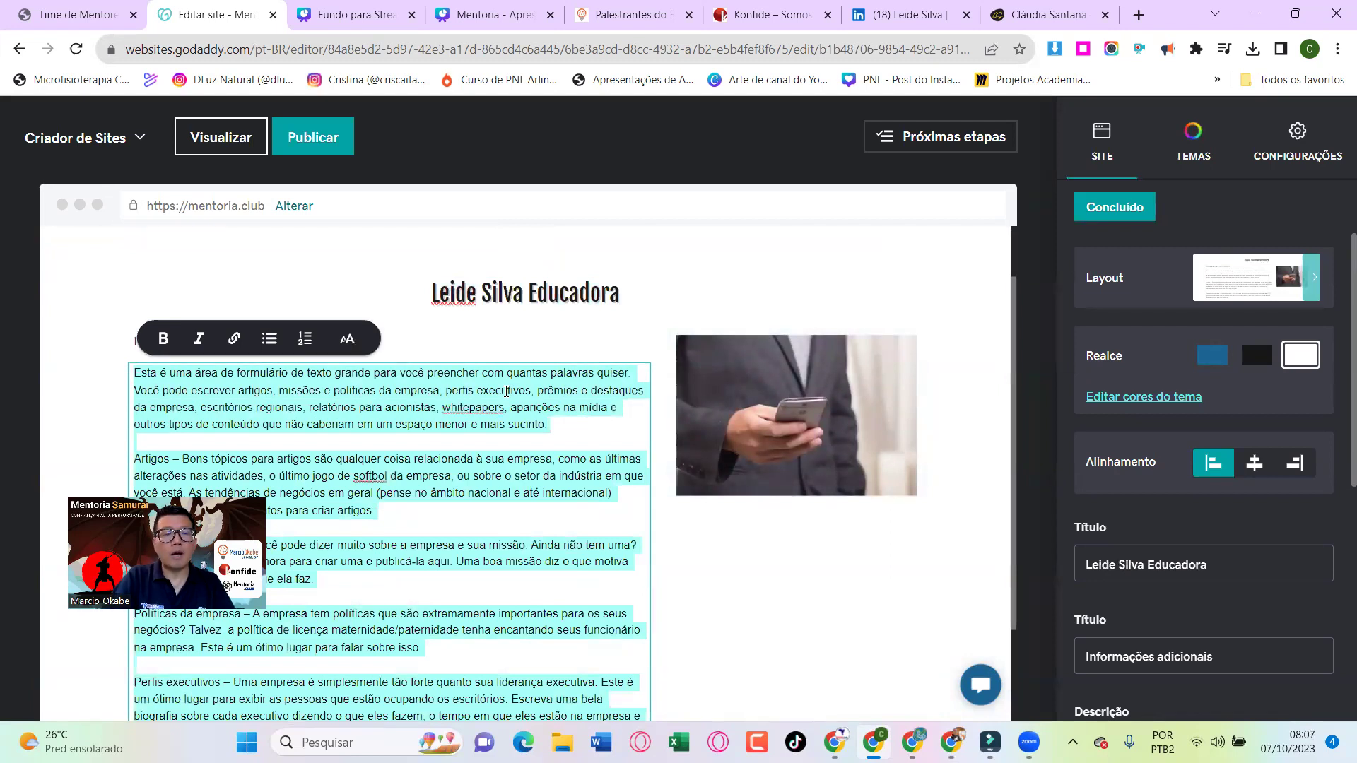
key(Delete)
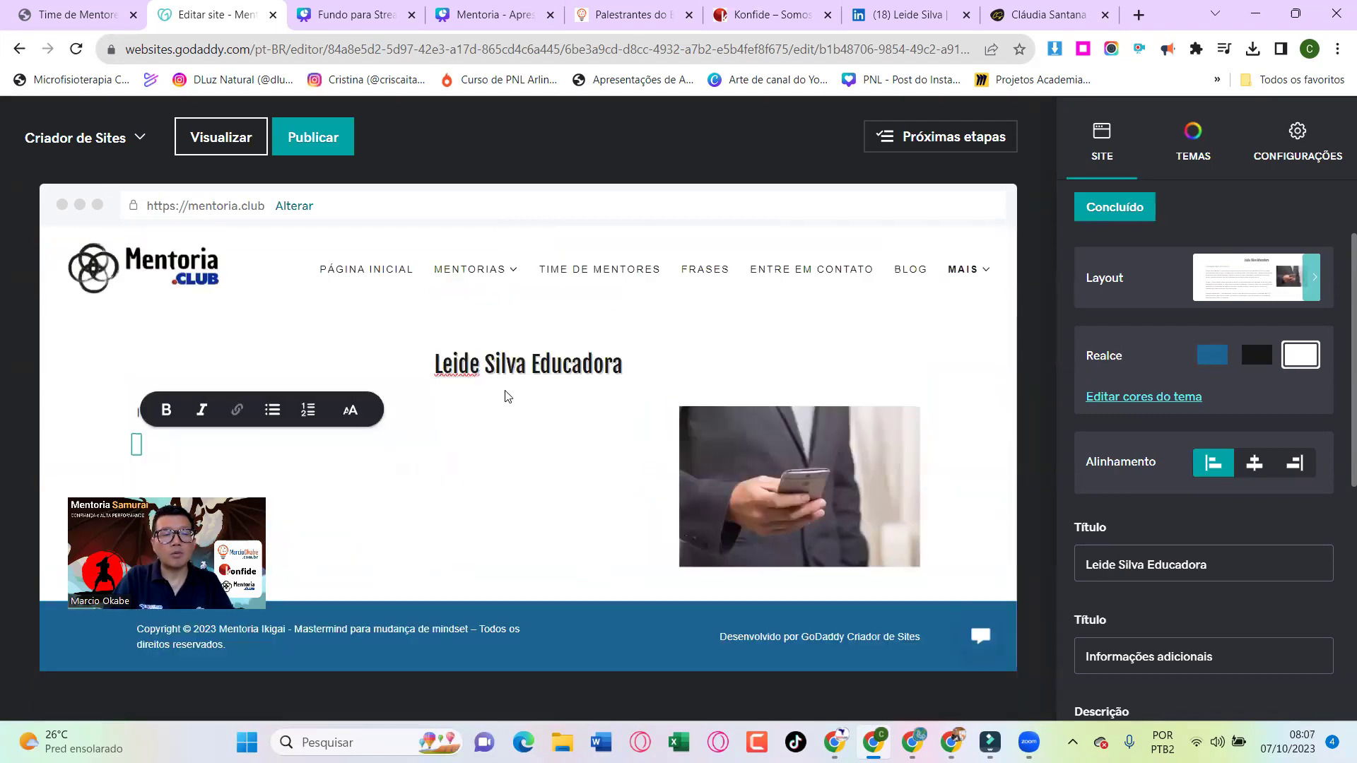
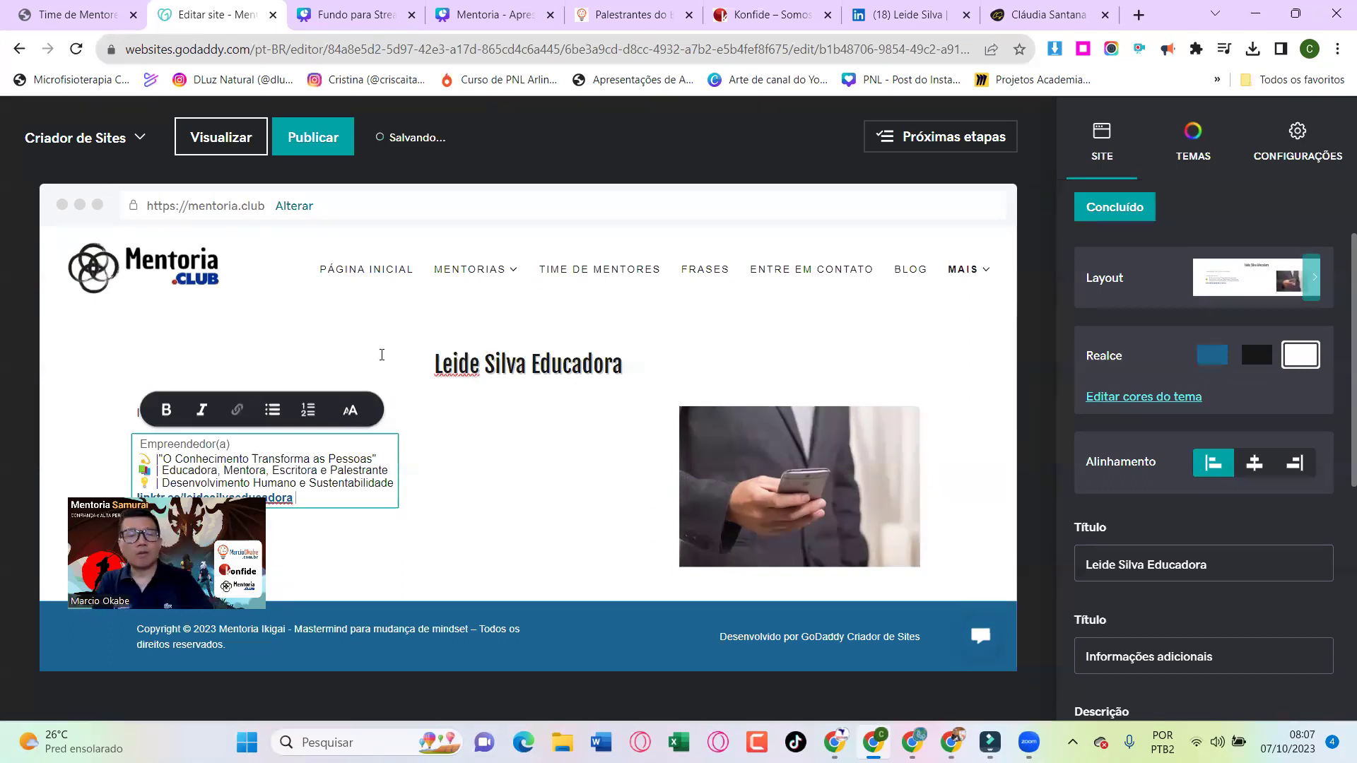
click(480, 432)
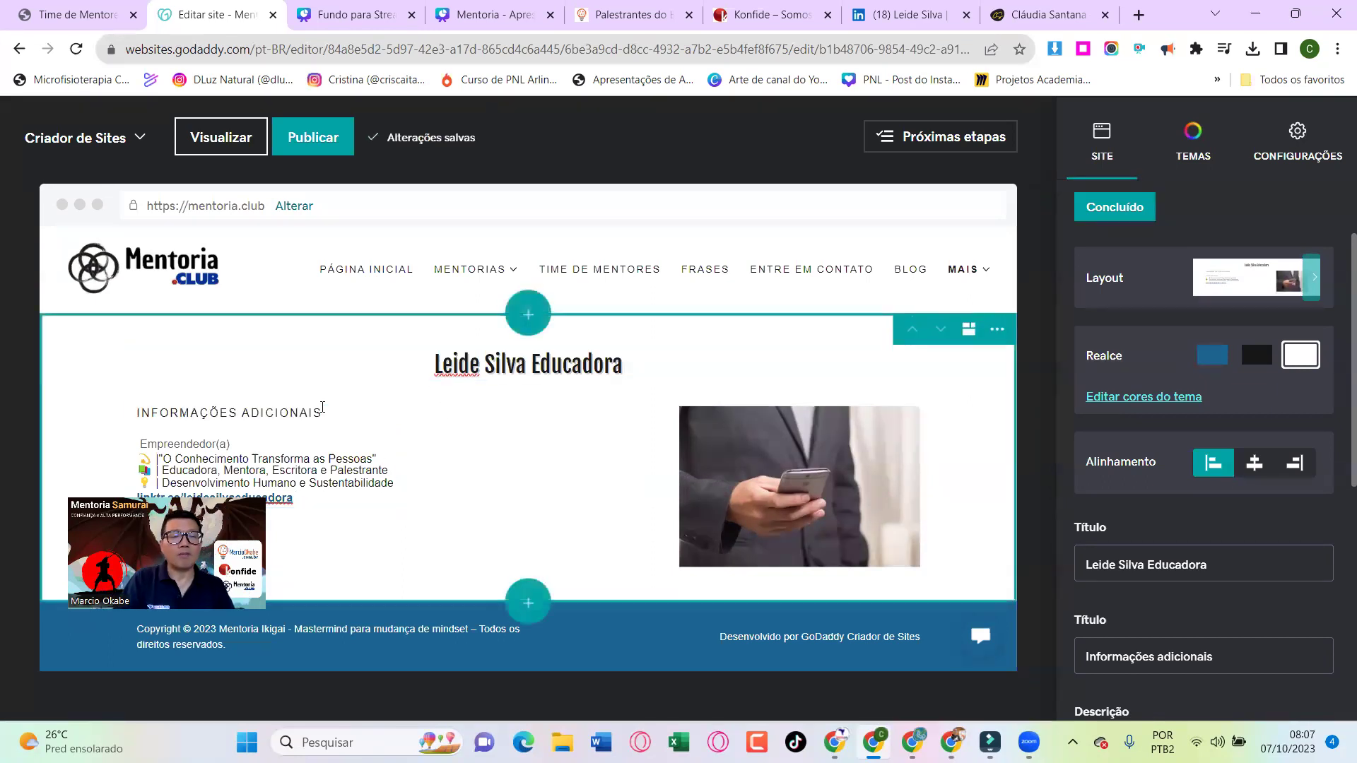
Rewrite the INFORMAÇÕES ADICIONAIS subheading as 'Conheça a mentora'
click(299, 409)
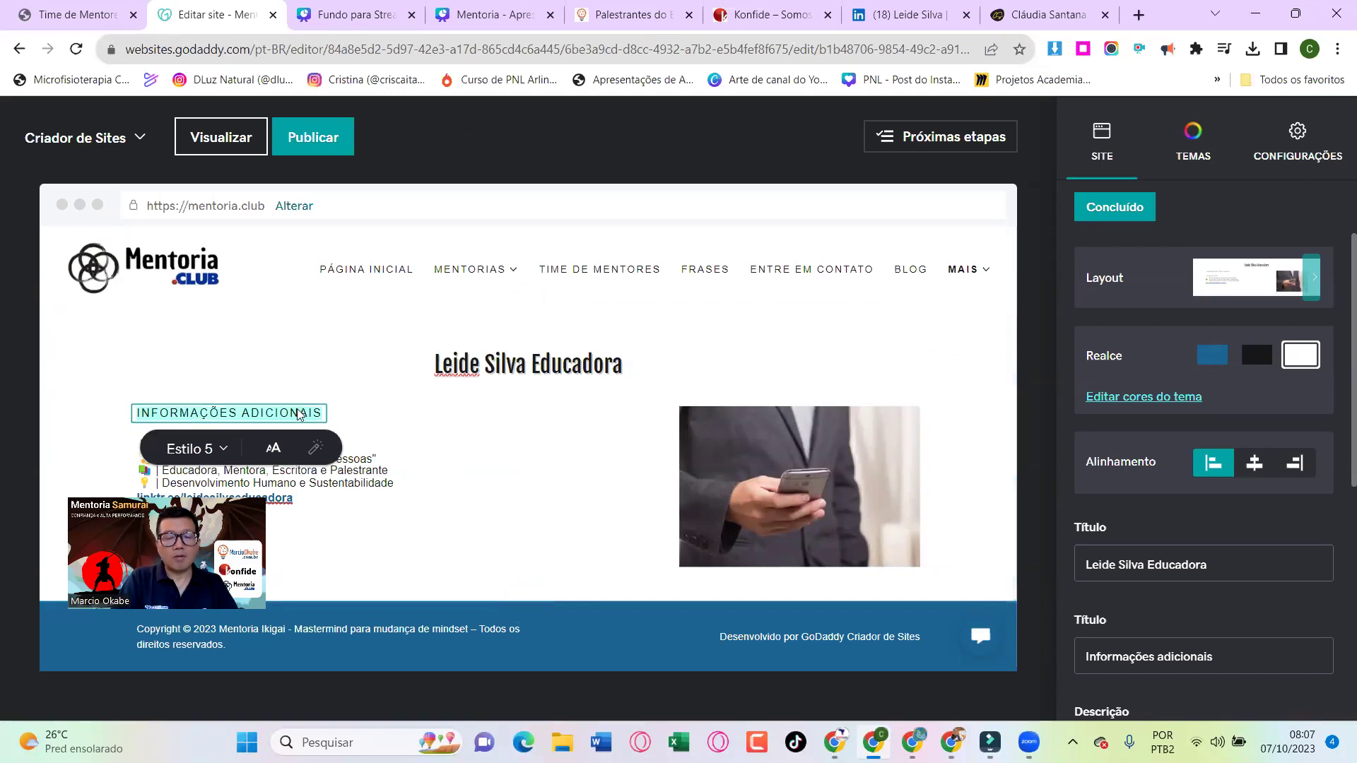
key(ctrl+a)
text(Conheça a mentor)
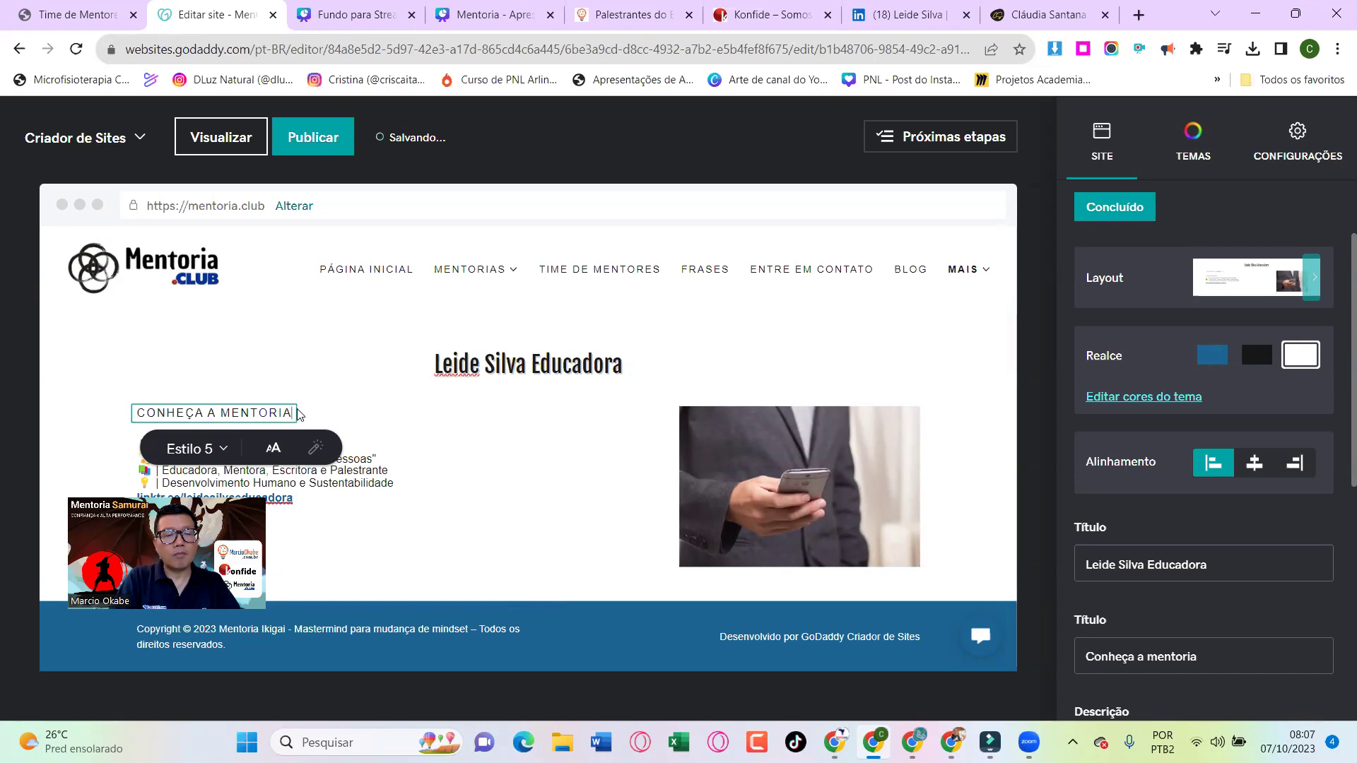
text(a)
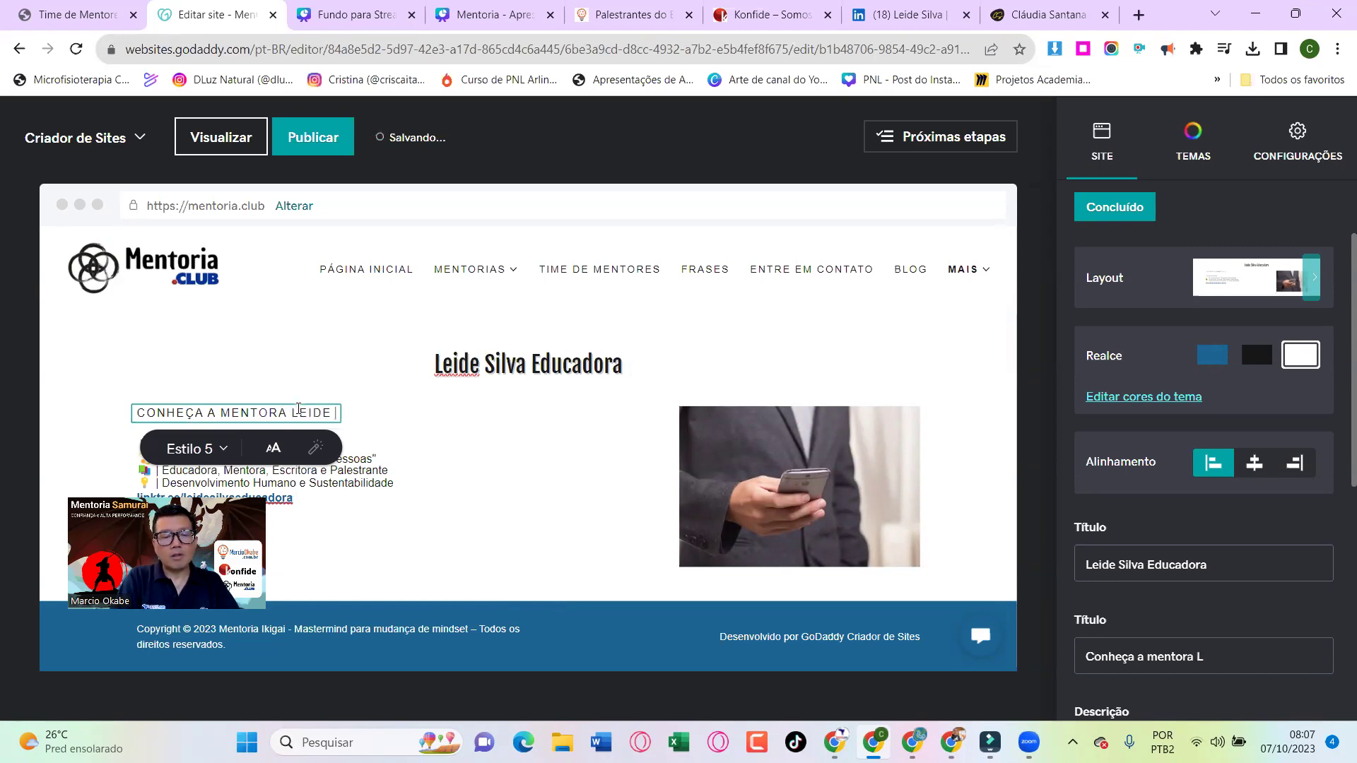
click(830, 478)
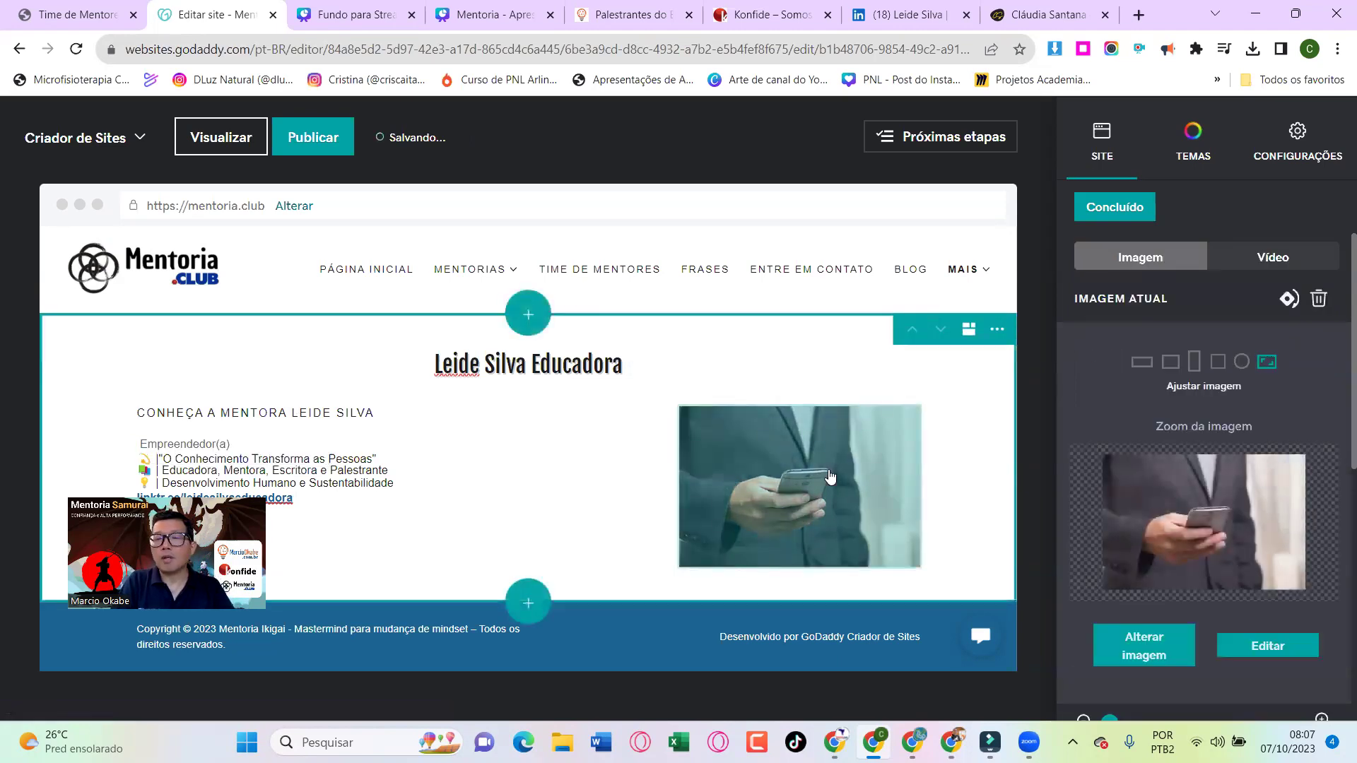
Replace the stock phone photo with the mentor's portrait, cropped to the Círculo shape
click(1165, 636)
click(351, 398)
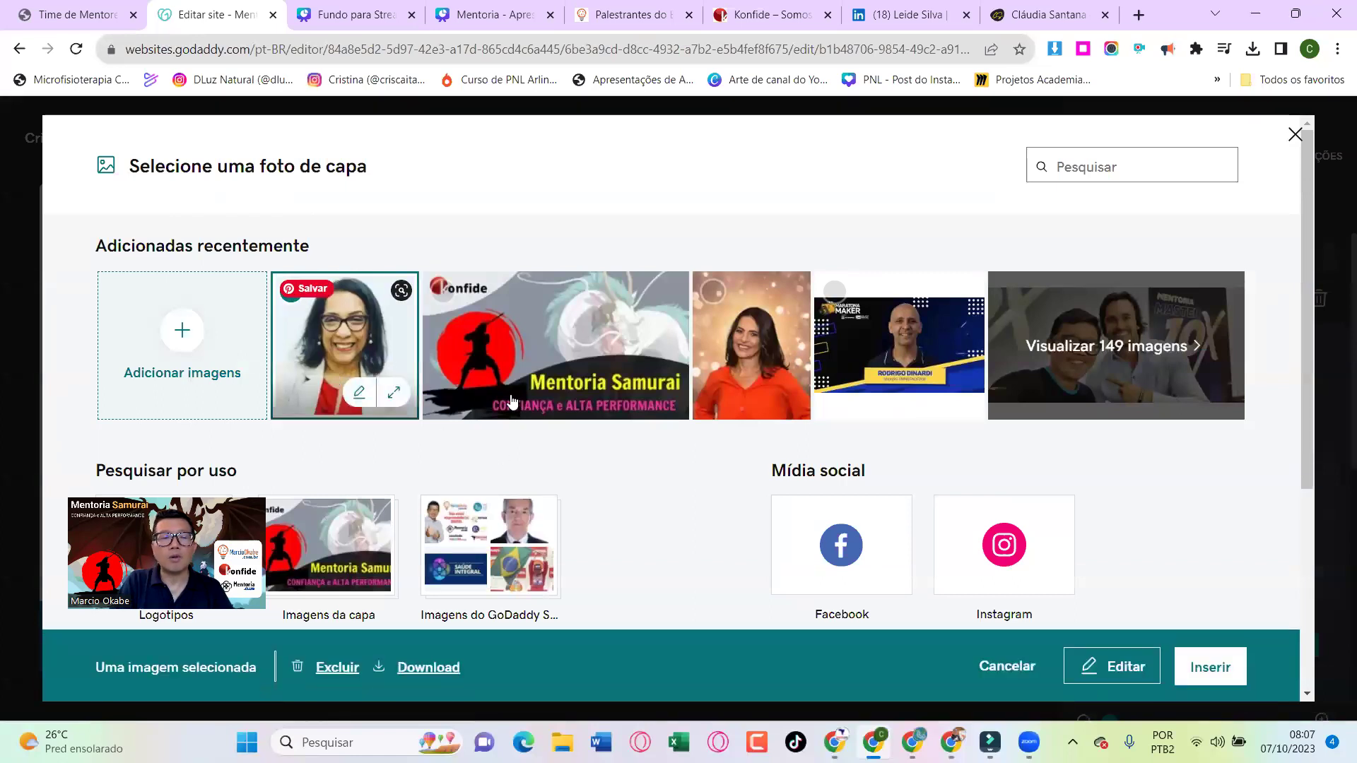
click(1210, 667)
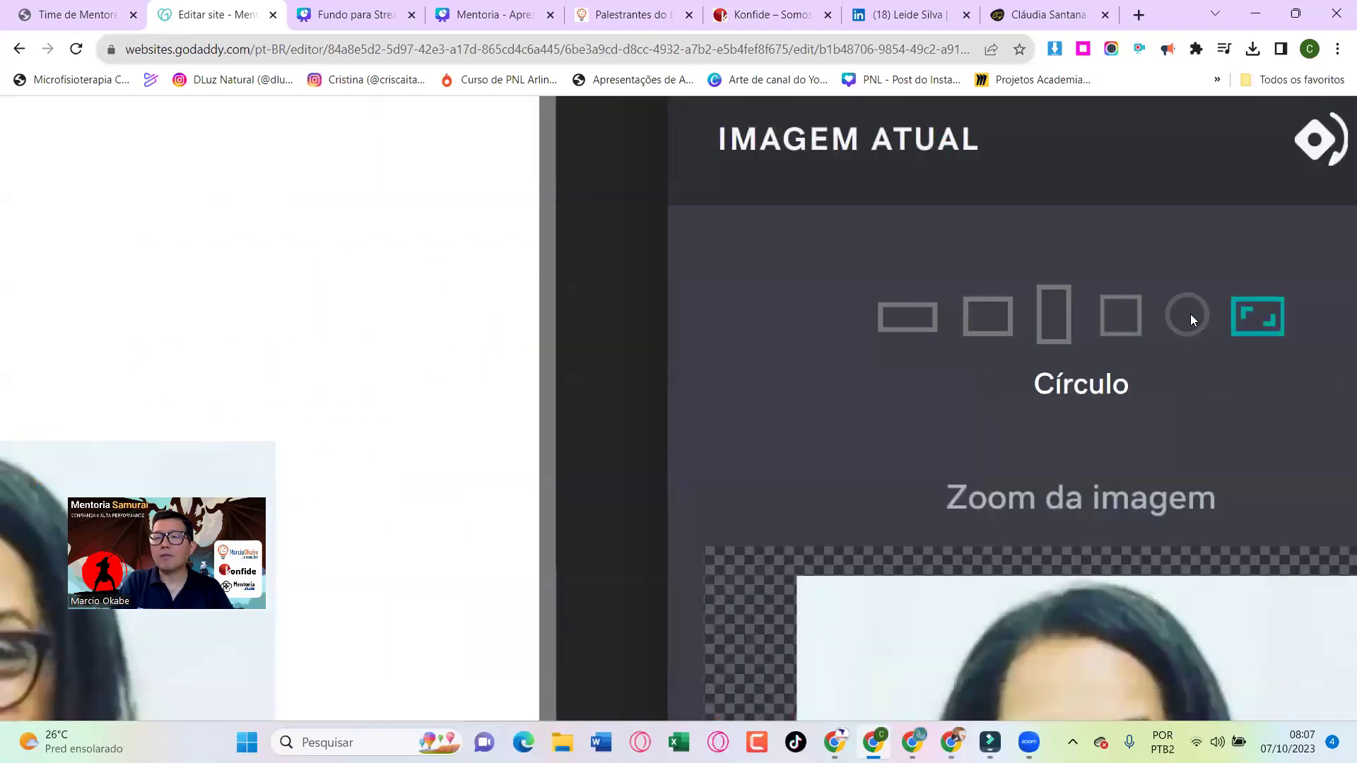
click(1233, 352)
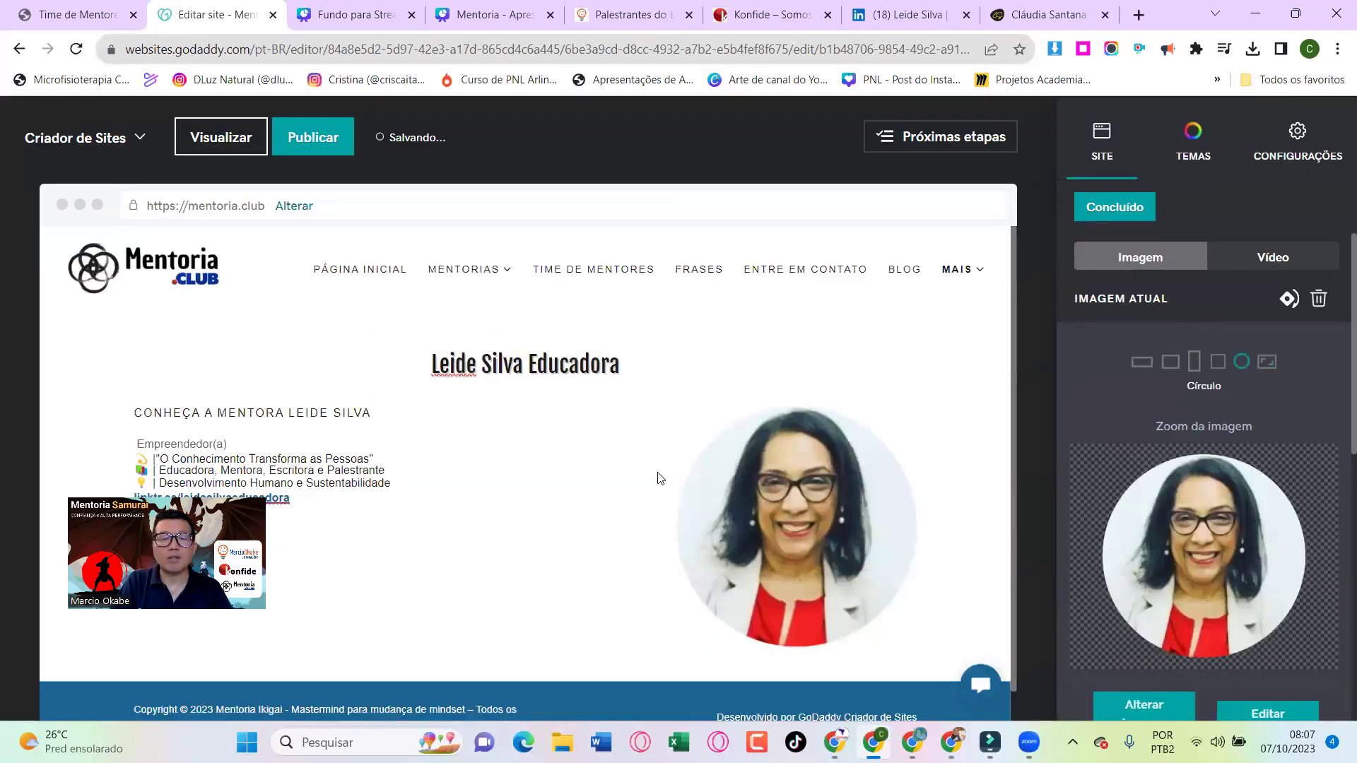
scroll(657, 478, down, 1)
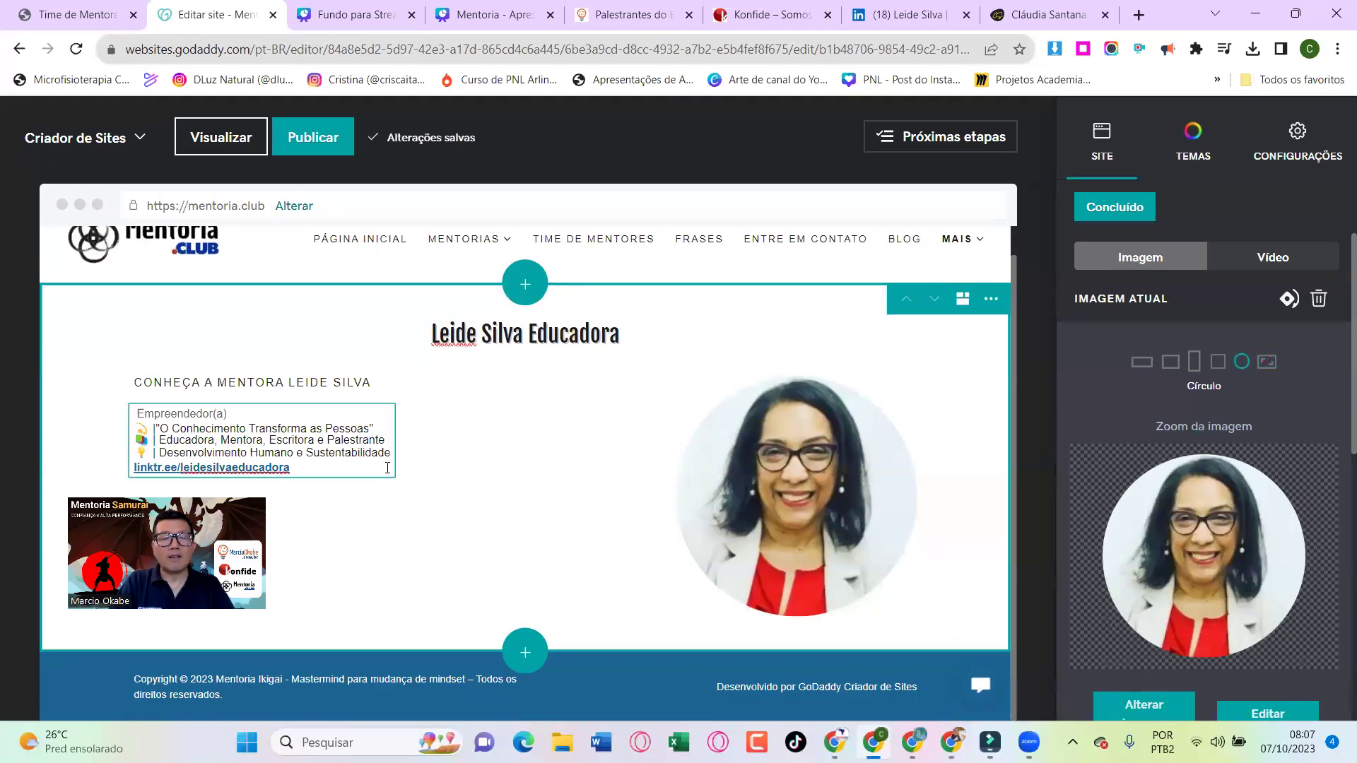
click(529, 654)
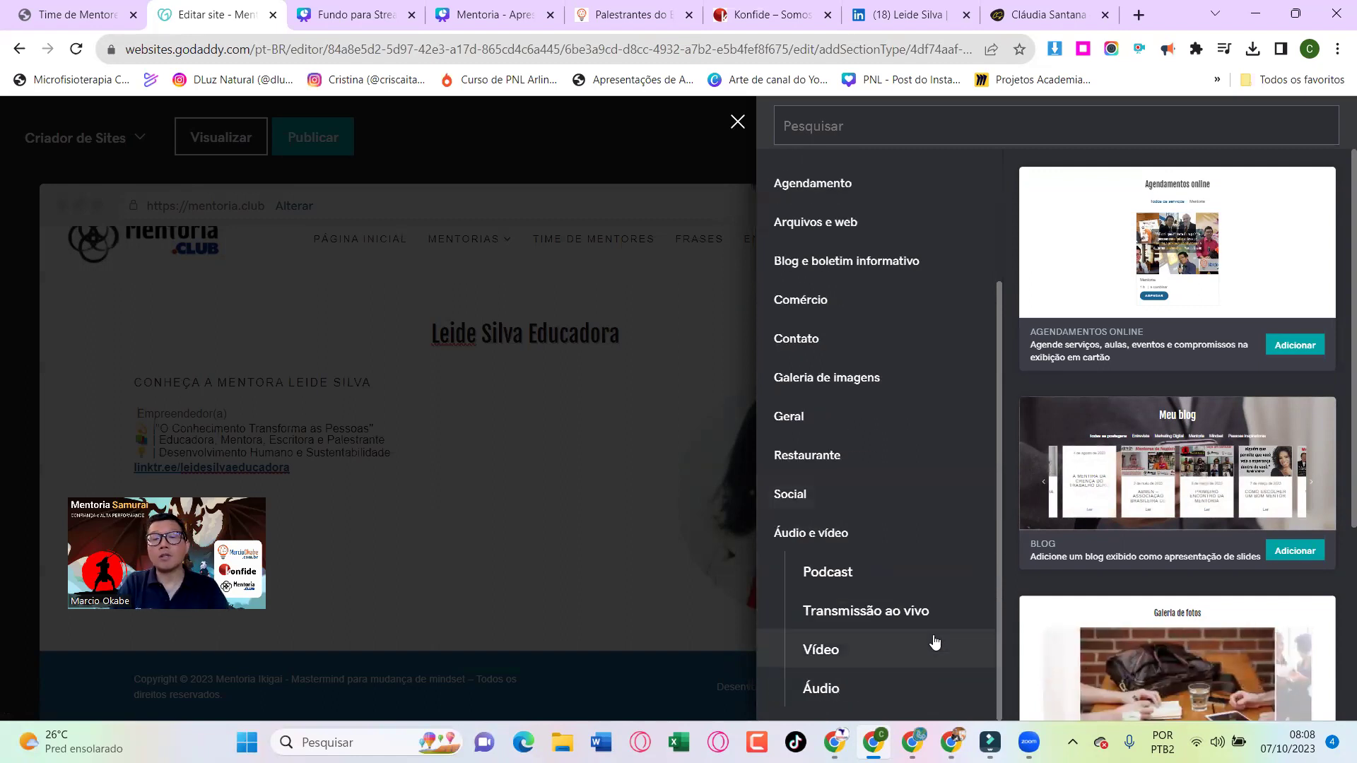
Add the first Áudio e vídeo > Vídeo template below the bio section
click(827, 651)
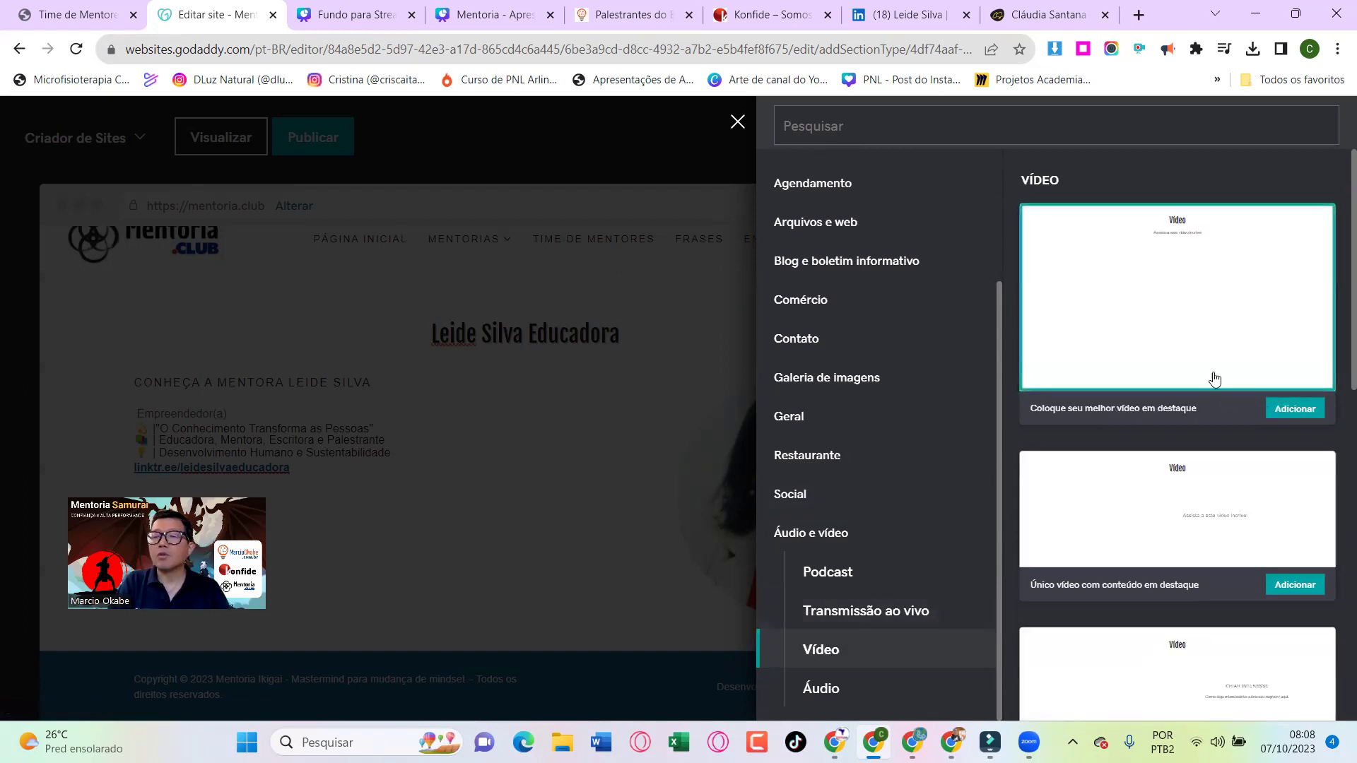
click(1284, 411)
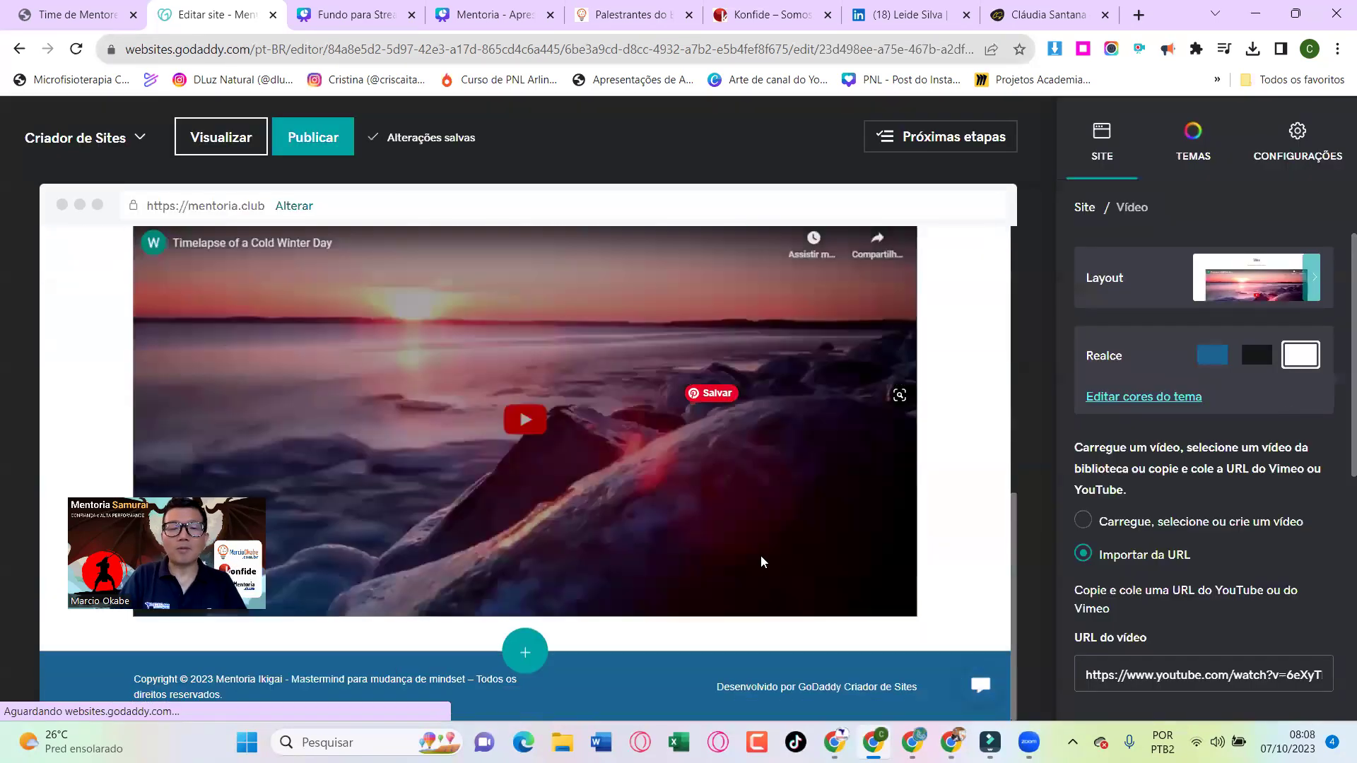
Open the 1:46 'Aprendizado contínuo' video from her channel, pause it and copy its URL
key(alt+Tab)
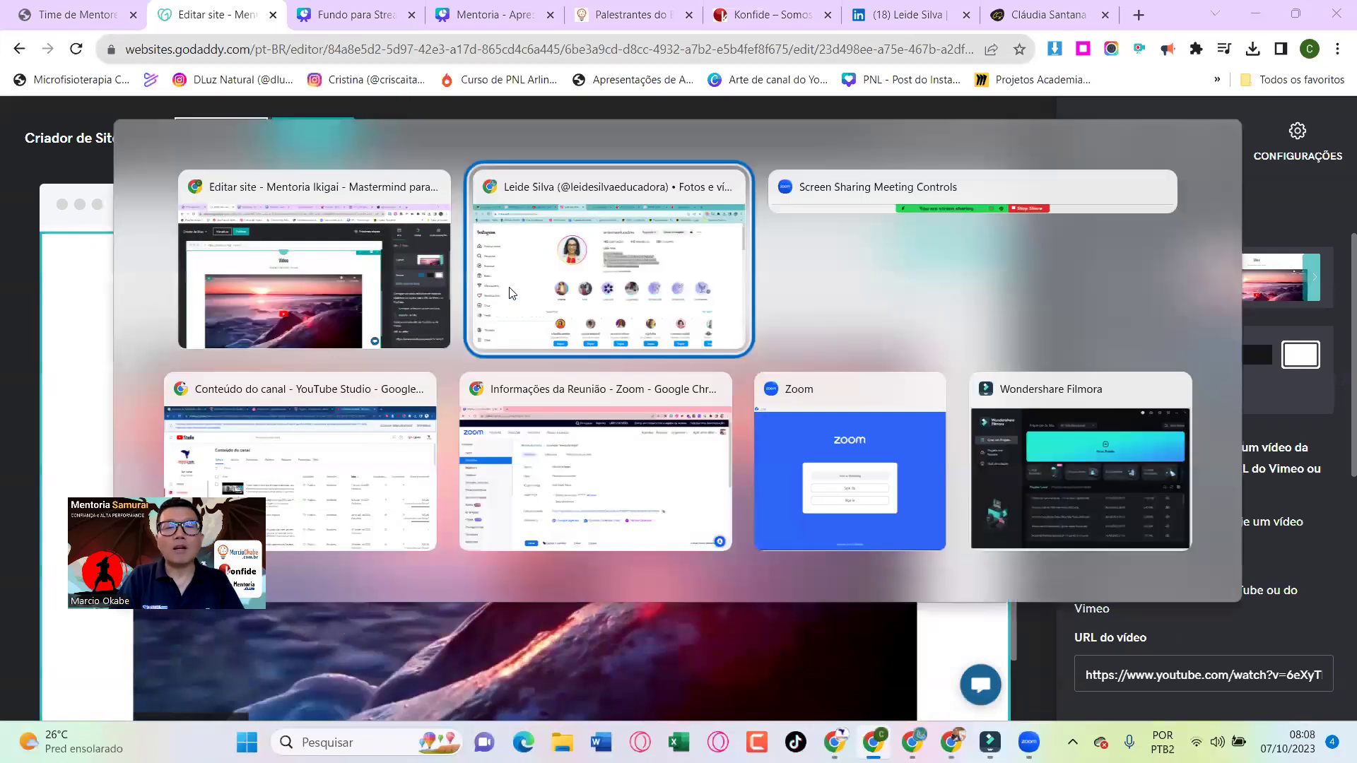
click(348, 7)
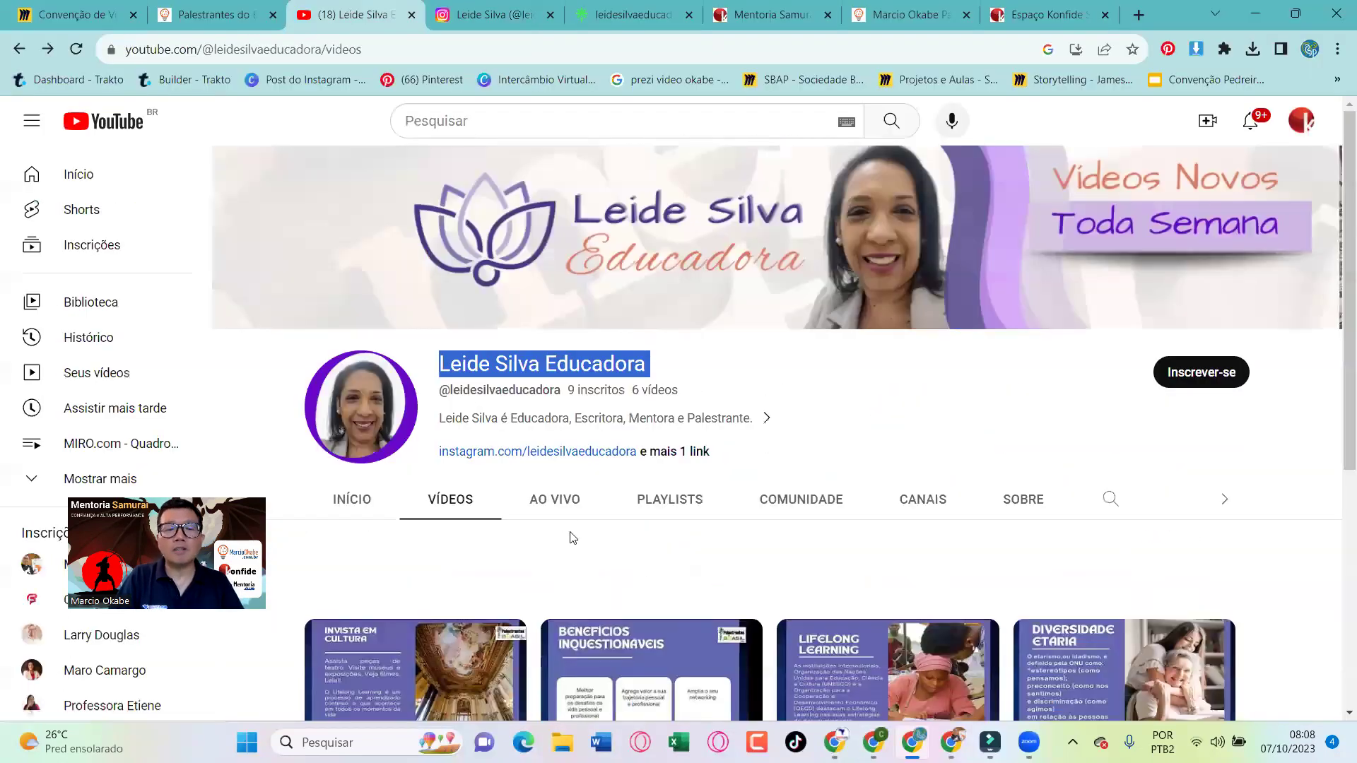
scroll(576, 568, down, 2)
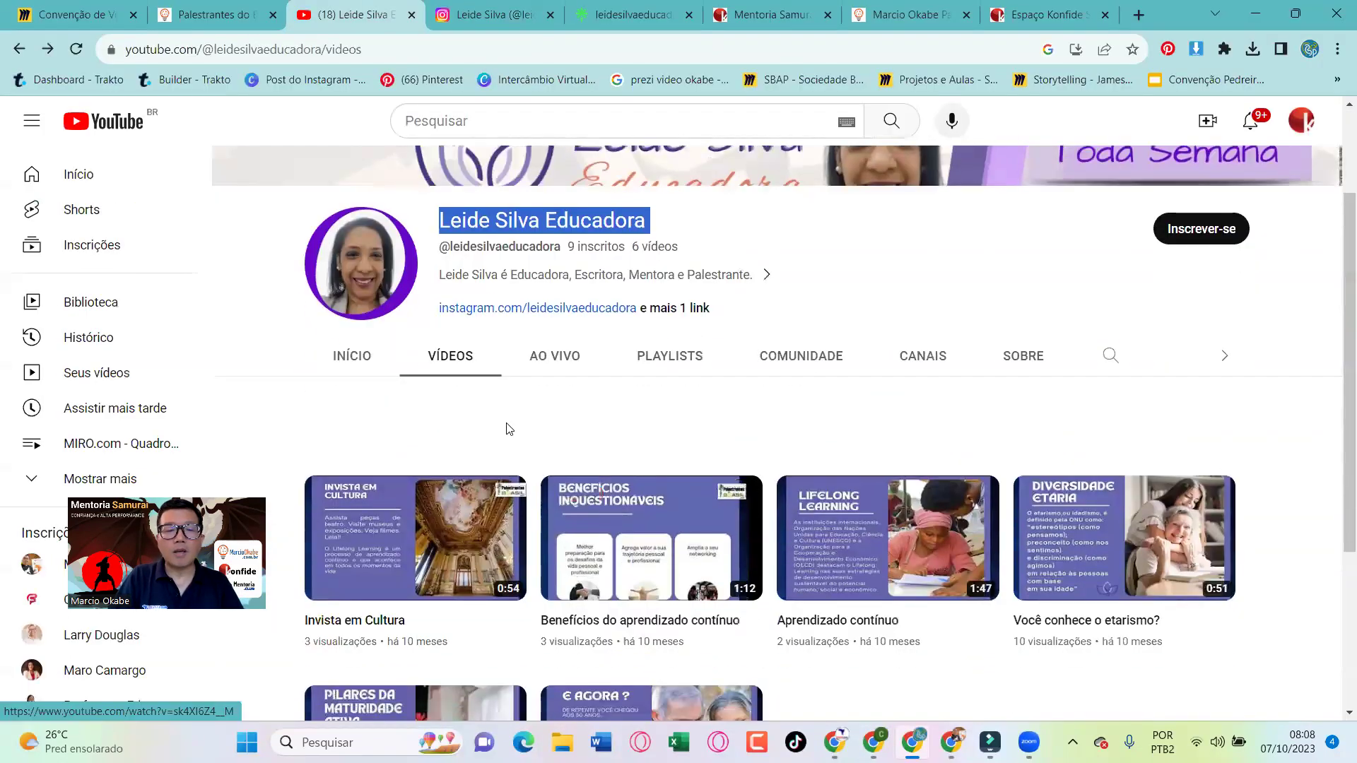
scroll(651, 538, down, 2)
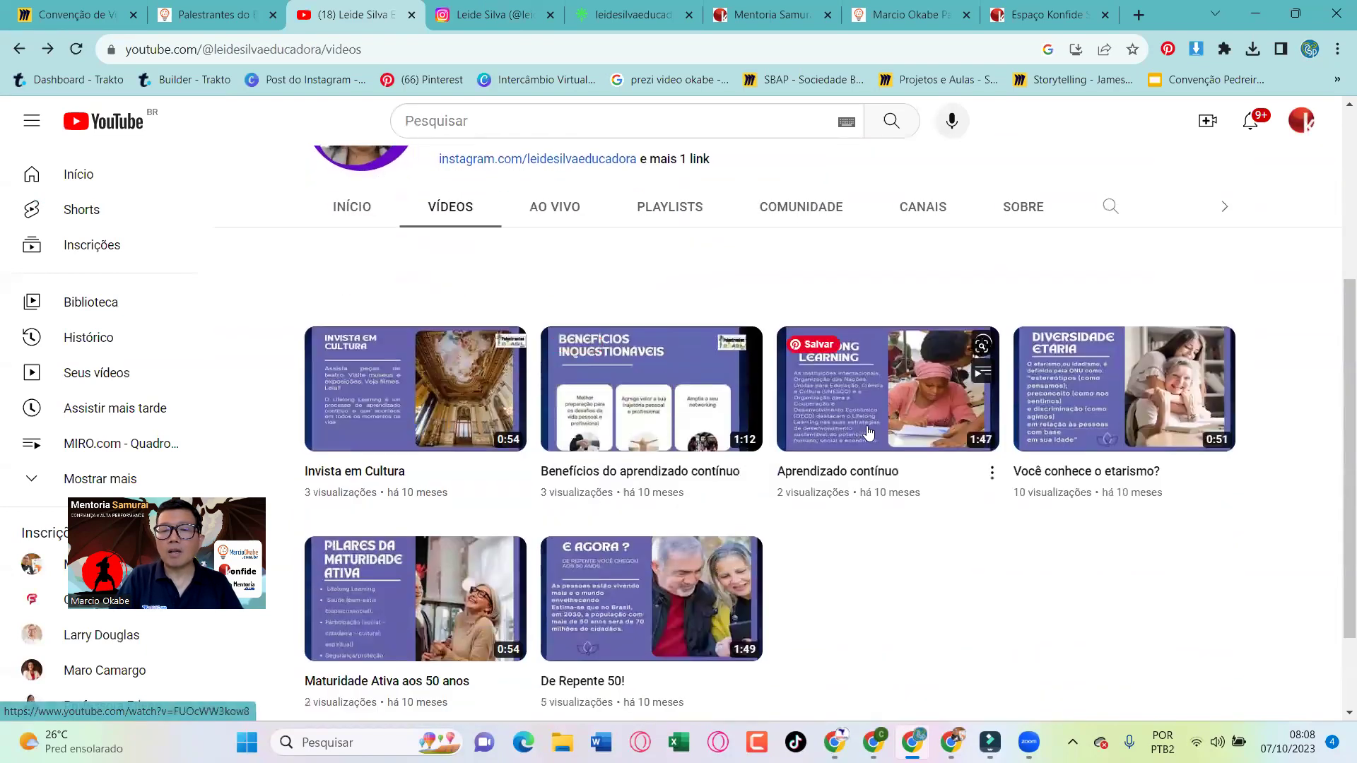
click(890, 410)
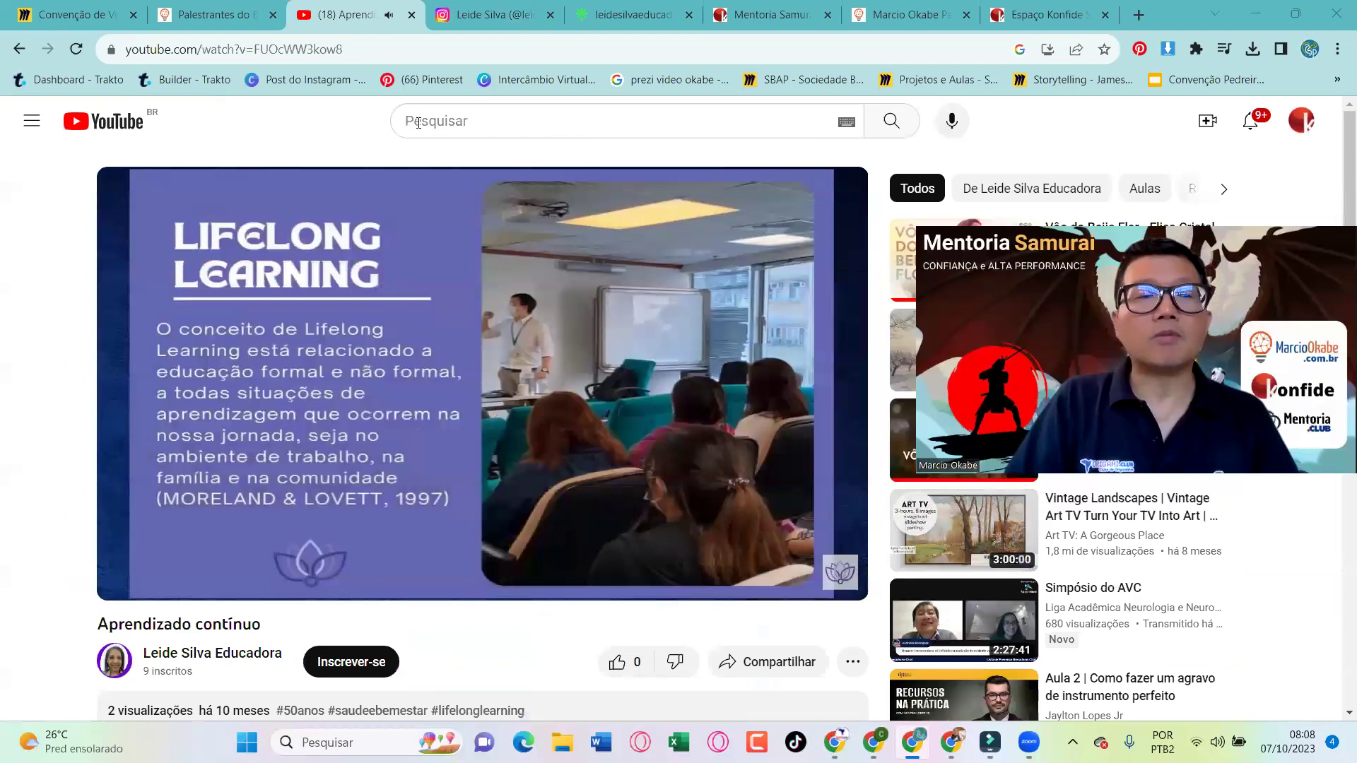
key(space)
click(332, 57)
key(ctrl+c)
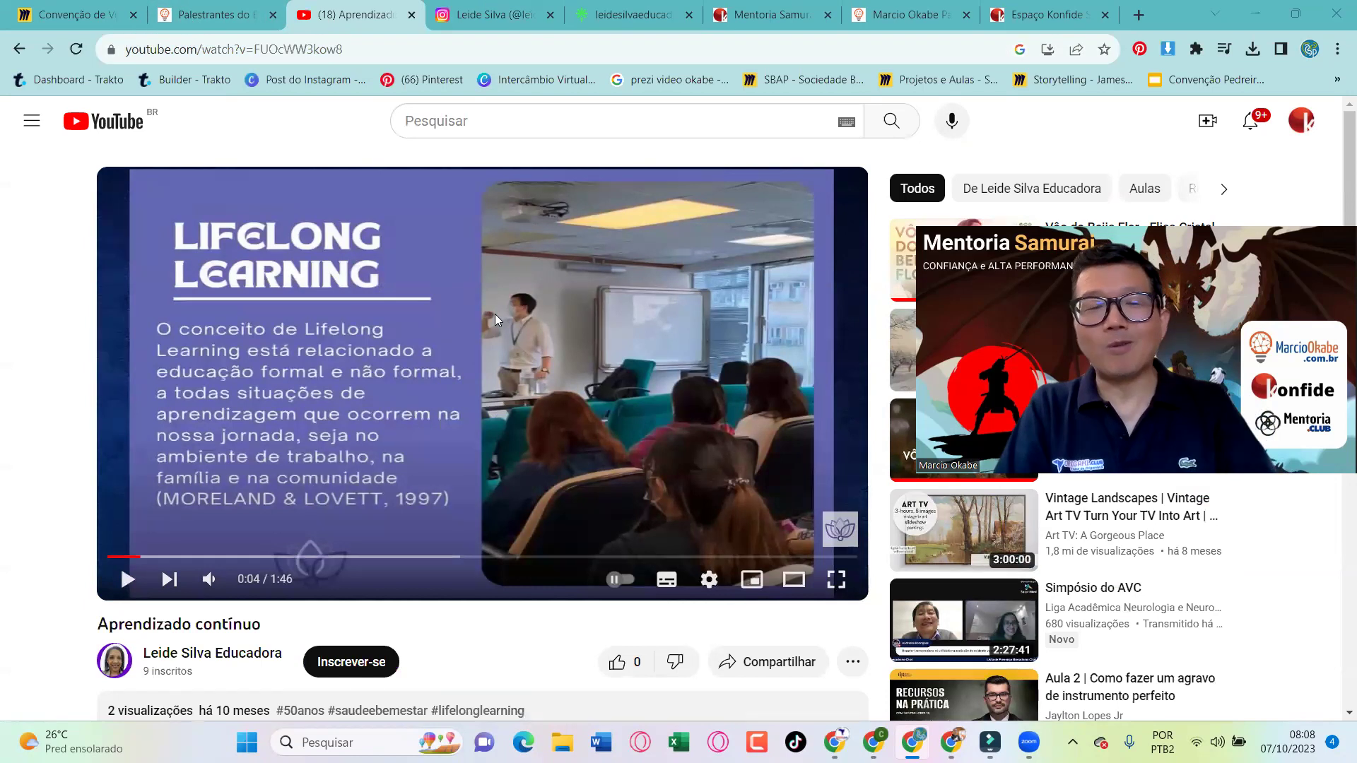
key(alt+Tab)
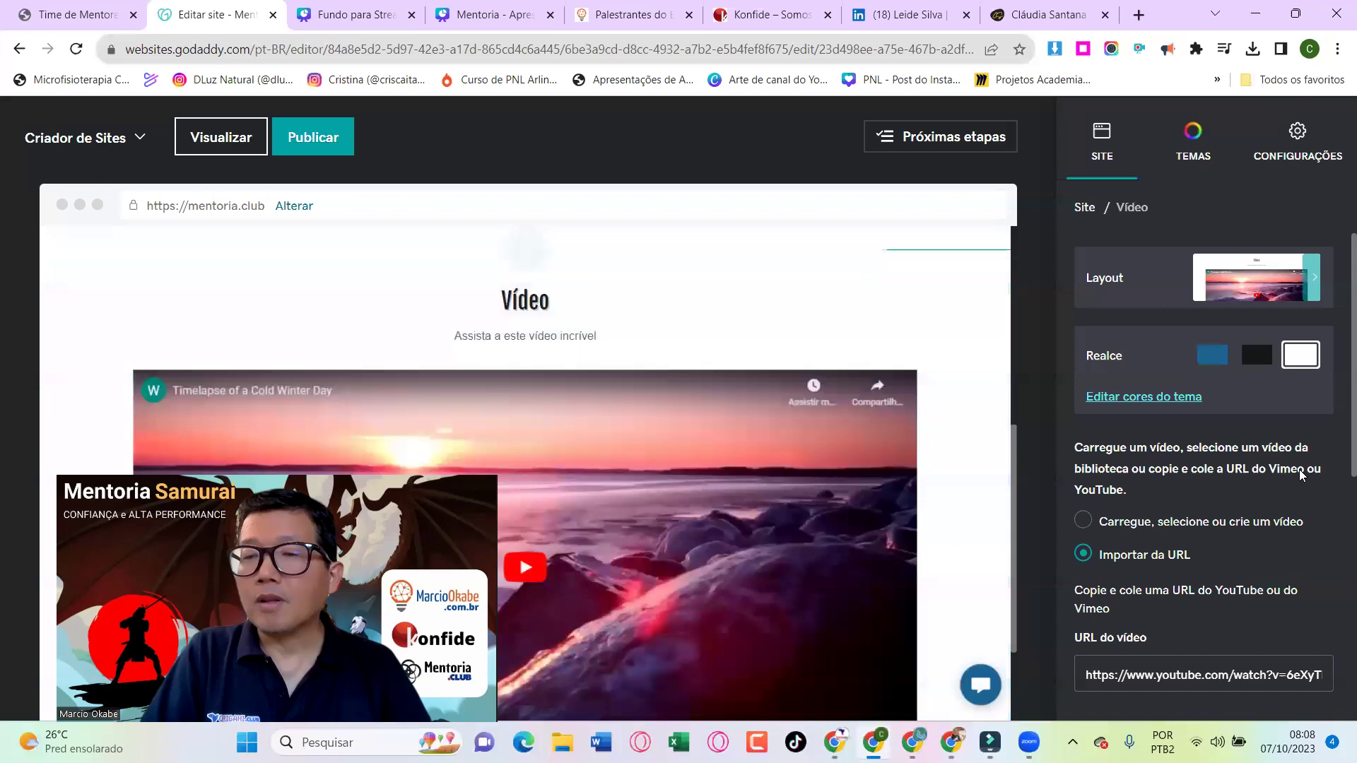
Swap the winter timelapse link in URL do vídeo for the Aprendizado contínuo YouTube link
scroll(1299, 469, down, 6)
scroll(1299, 469, up, 3)
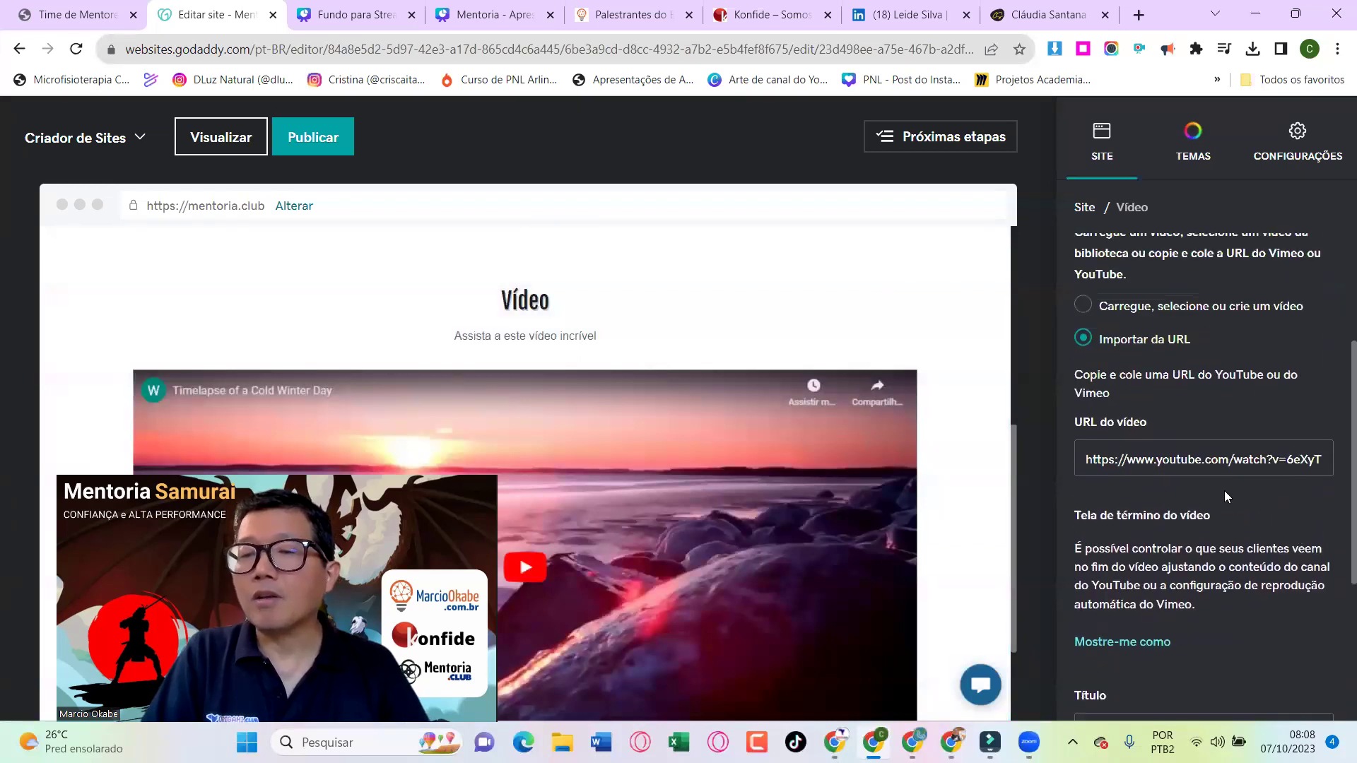
click(1208, 454)
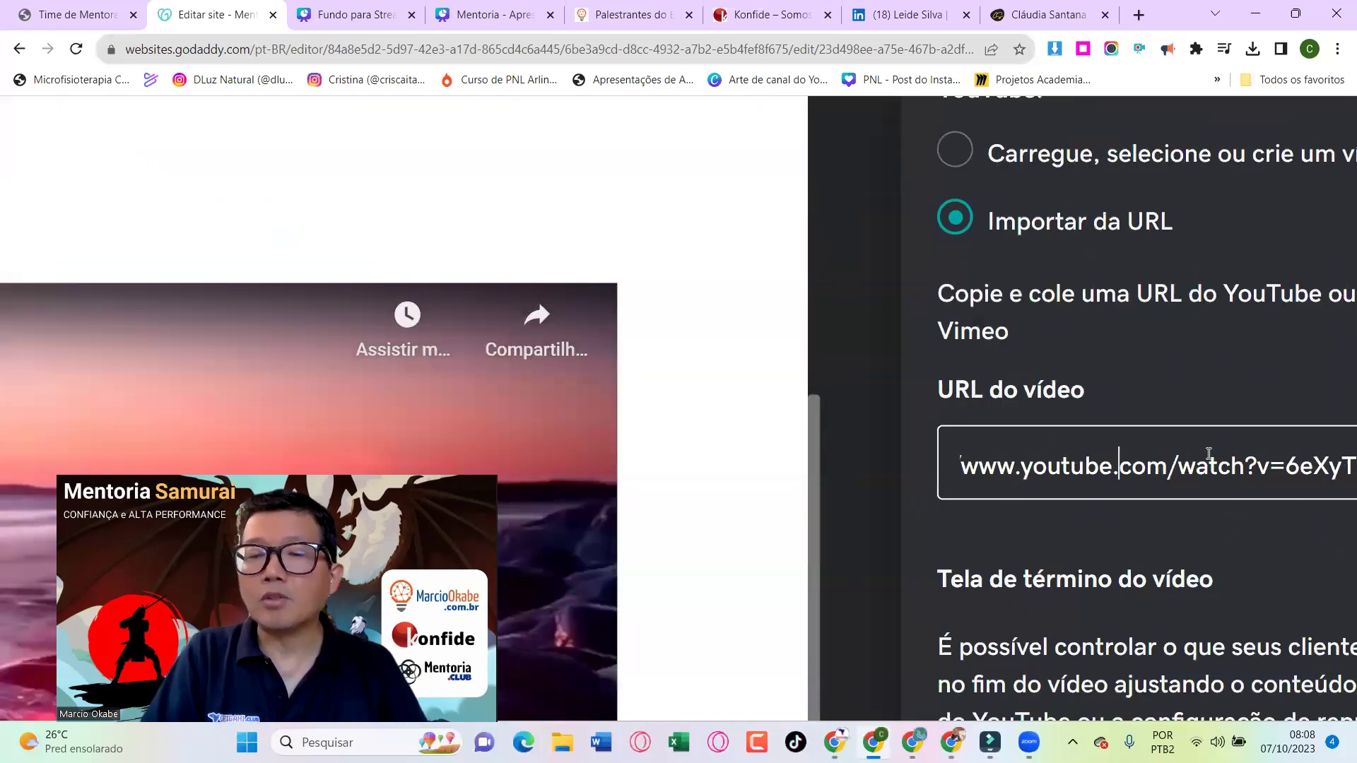
key(ctrl+a)
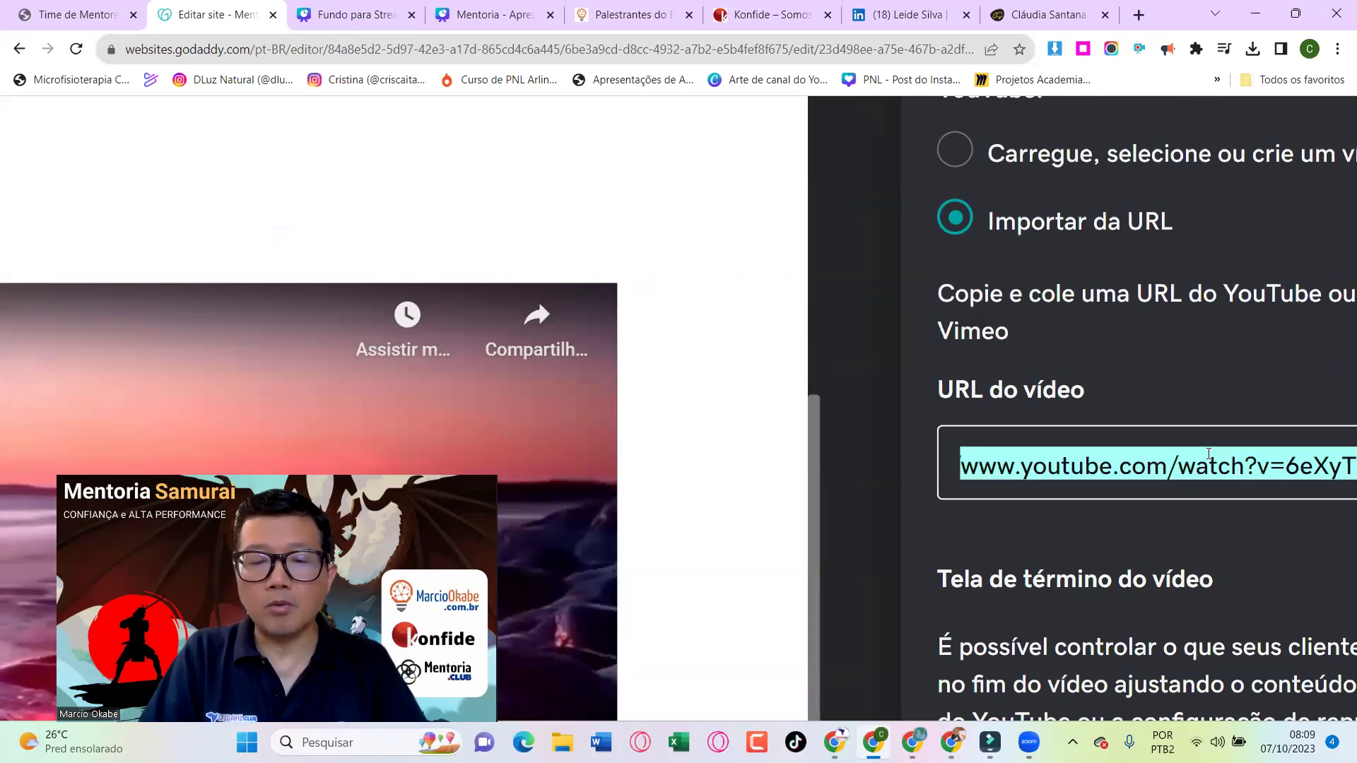
key(BackSpace)
key(ctrl+v)
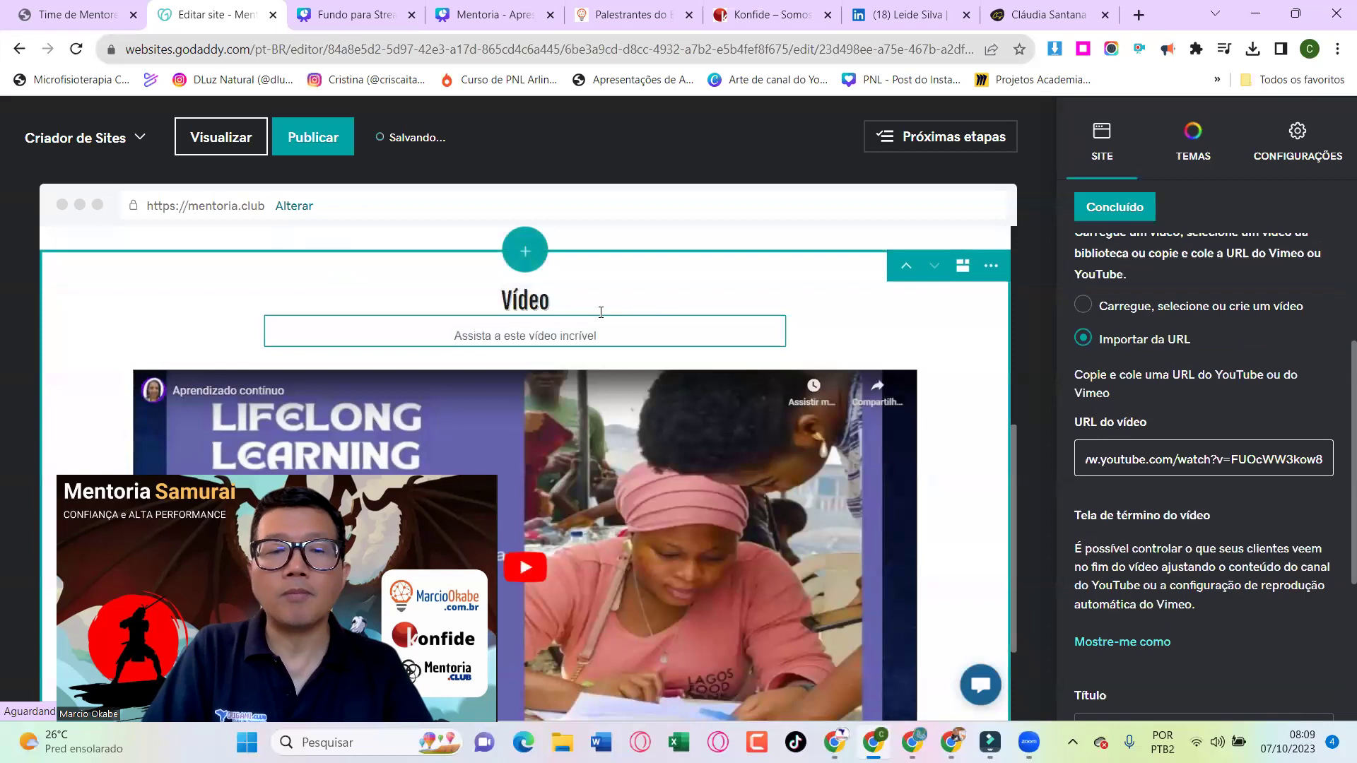
key(alt+Tab)
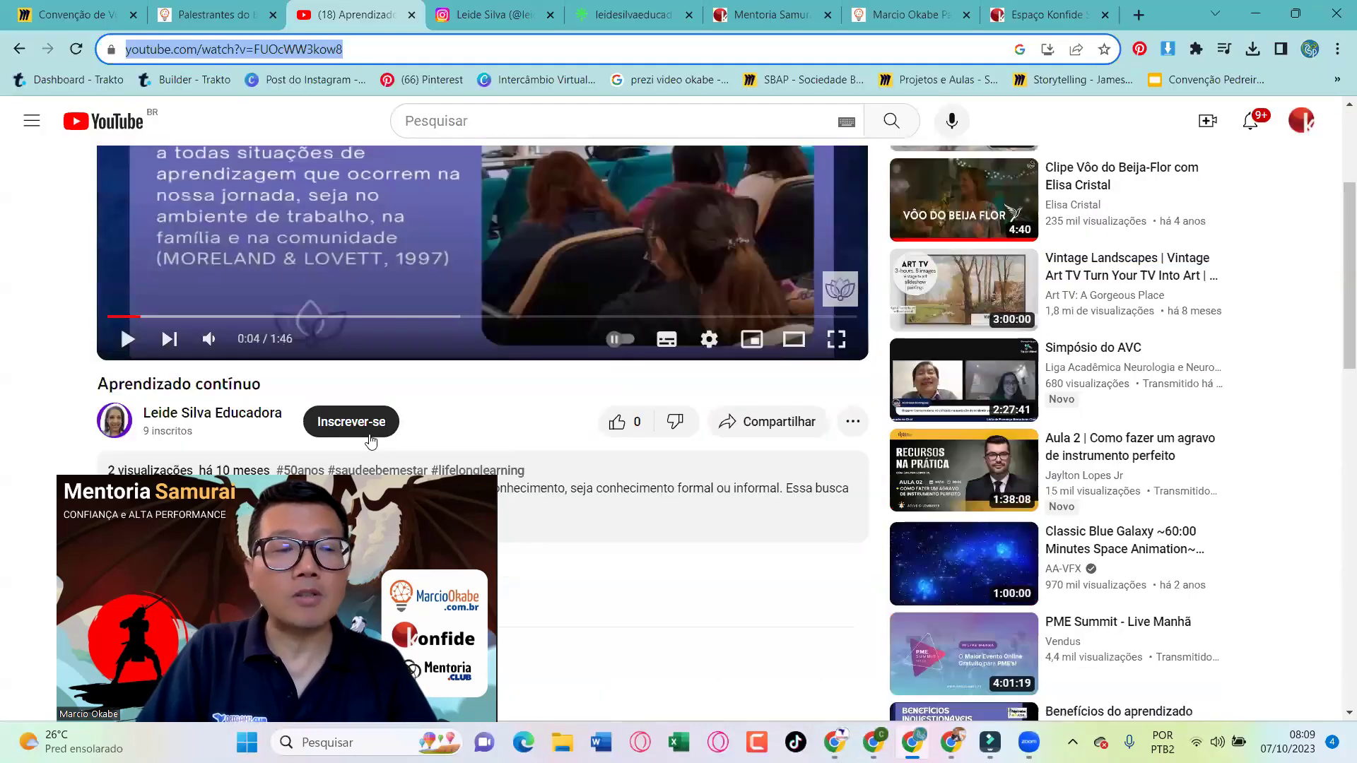
Retitle the Vídeo heading 'Aprendizado contínuo - Lifelong Learning' using the copied YouTube title
scroll(226, 283, down, 5)
click(226, 228)
triple_click(227, 228)
key(ctrl+c)
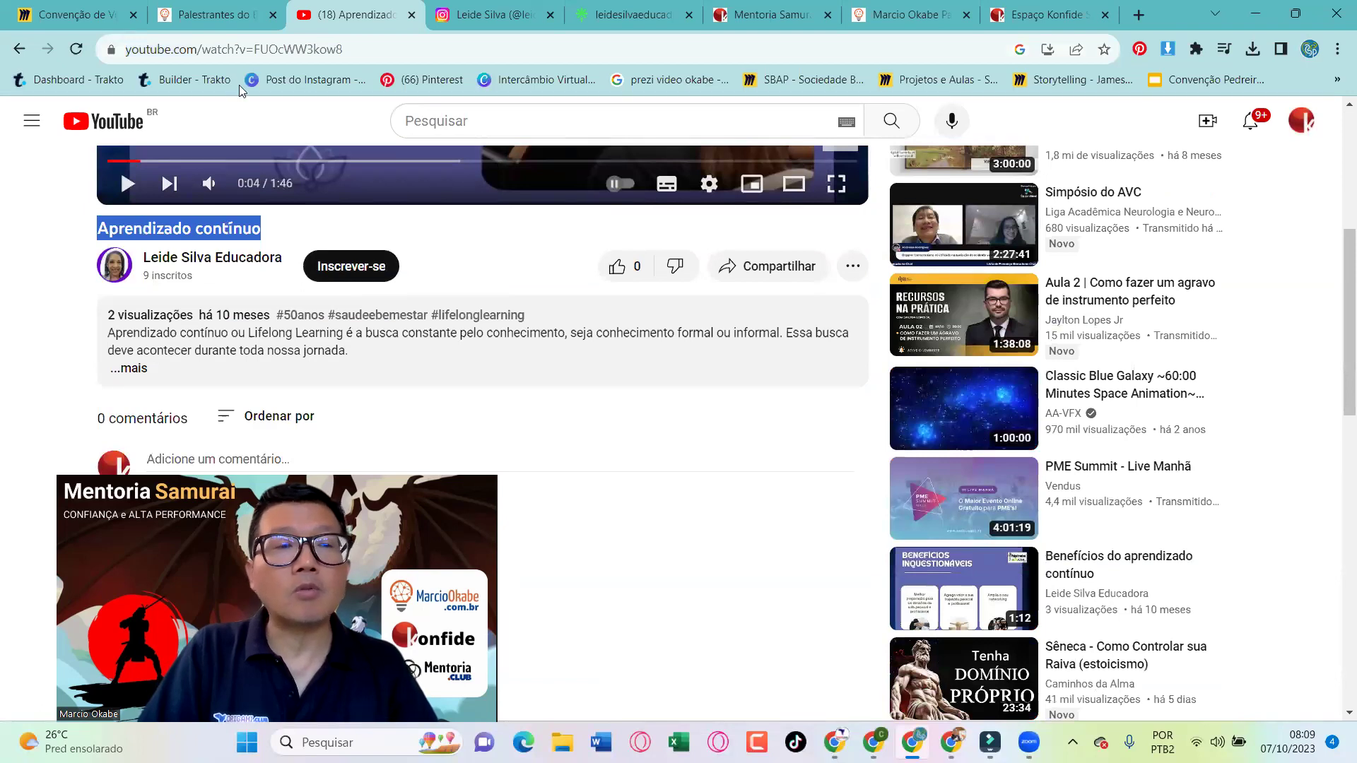
key(alt+Tab)
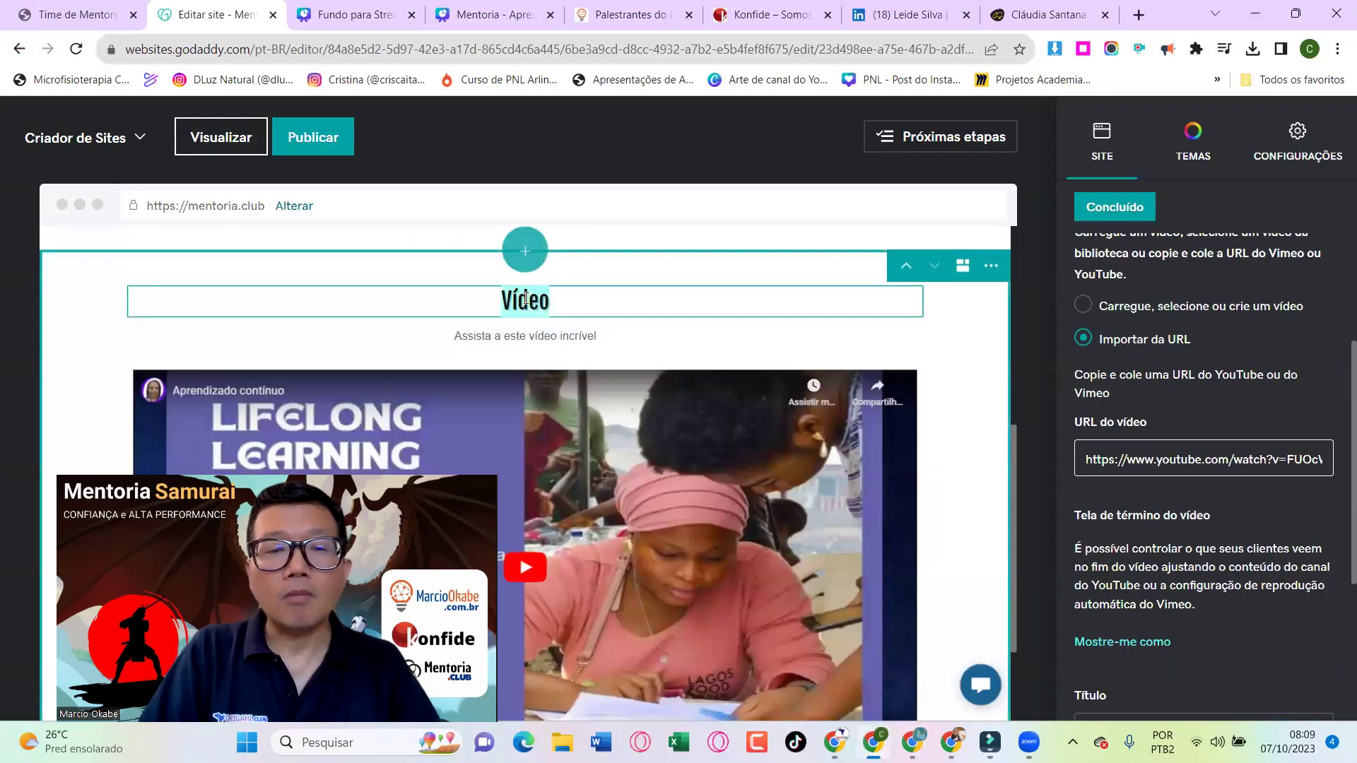
double_click(520, 301)
key(ctrl+v)
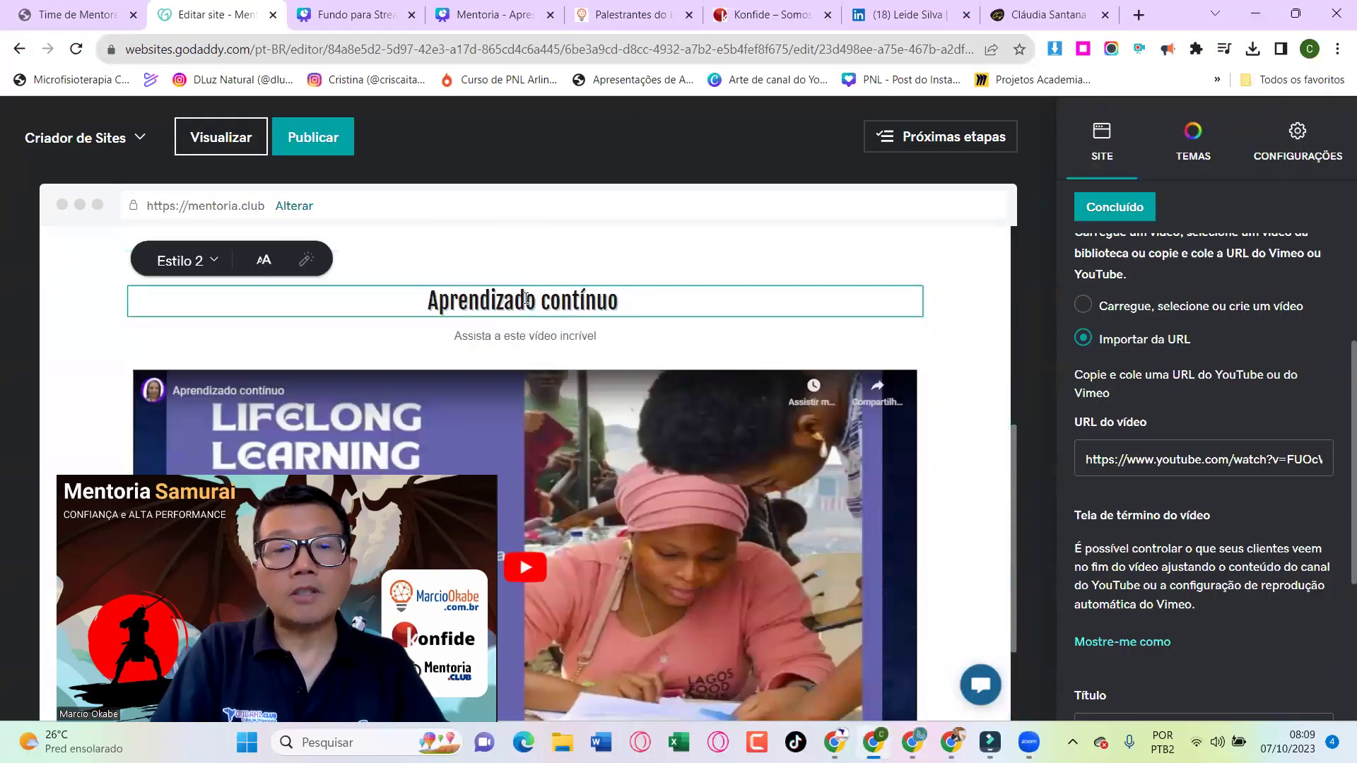
text(-)
click(525, 299)
text(Lear)
key(BackSpace)
key(BackSpace)
key(BackSpace)
key(BackSpace)
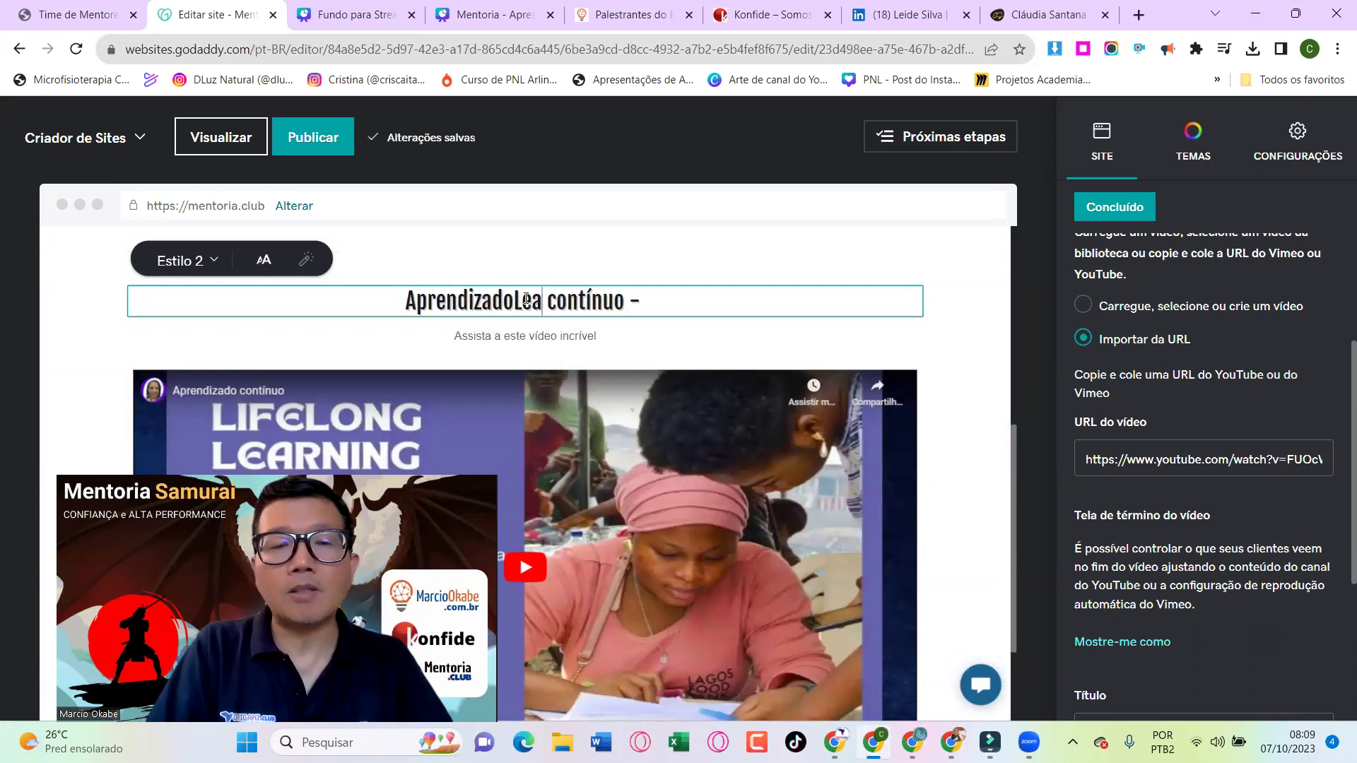
click(638, 309)
text(Lie)
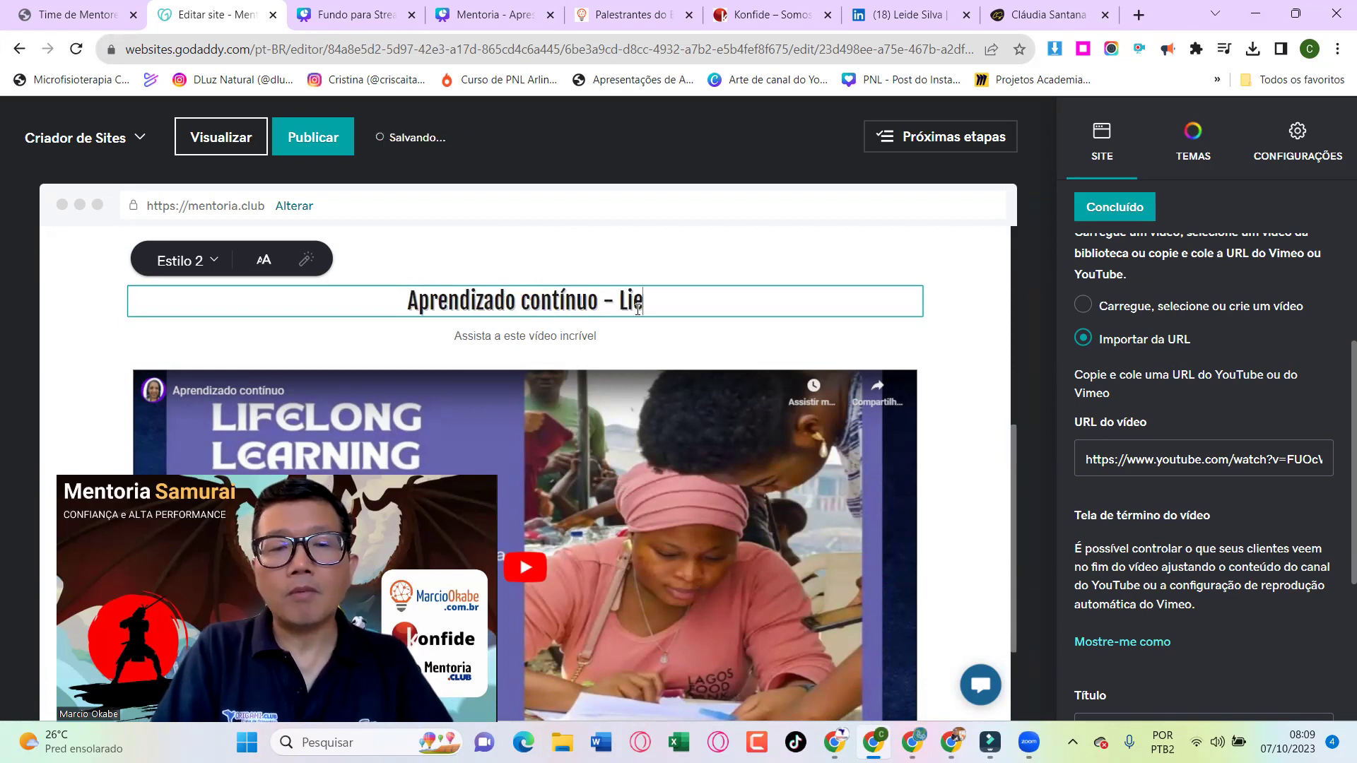
key(BackSpace)
text(felong Learning)
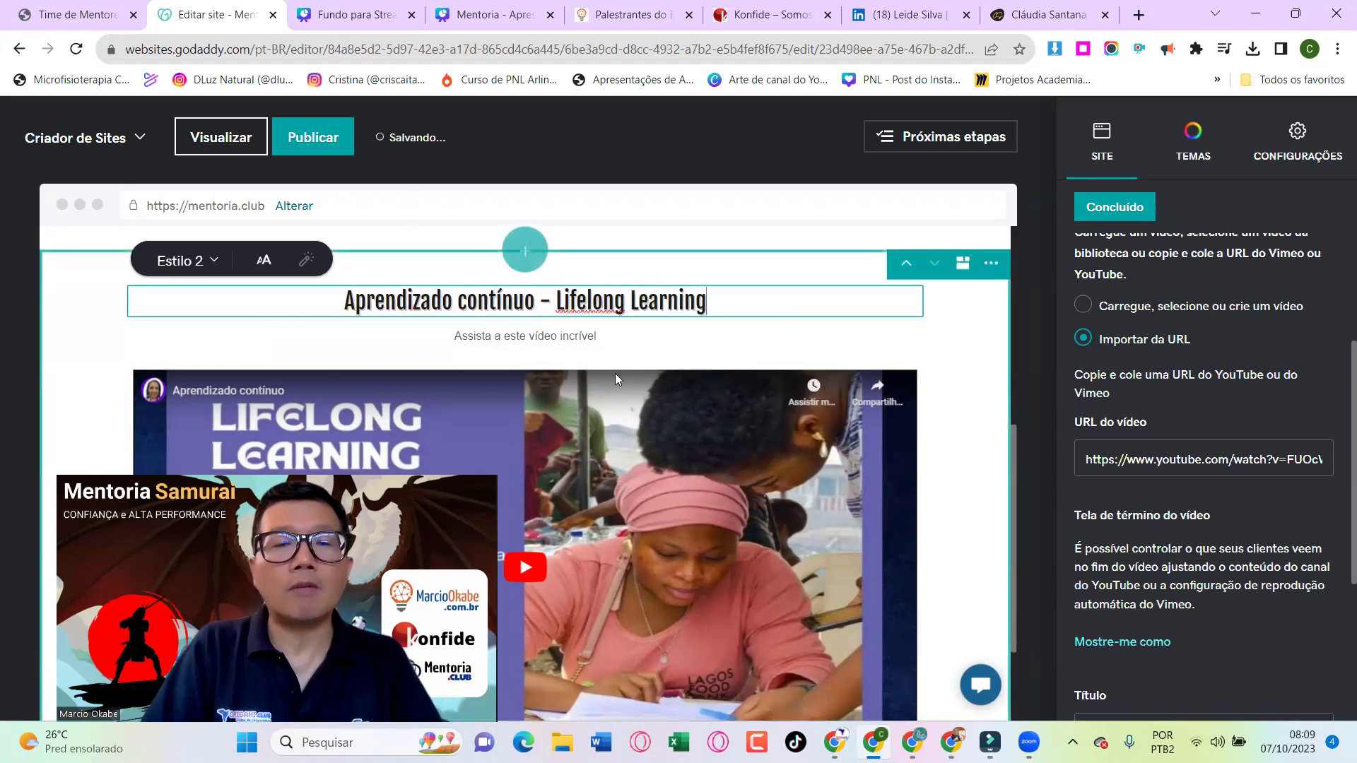
Replace the section subtitle with the video's description paragraphs copied from YouTube
key(alt+Tab)
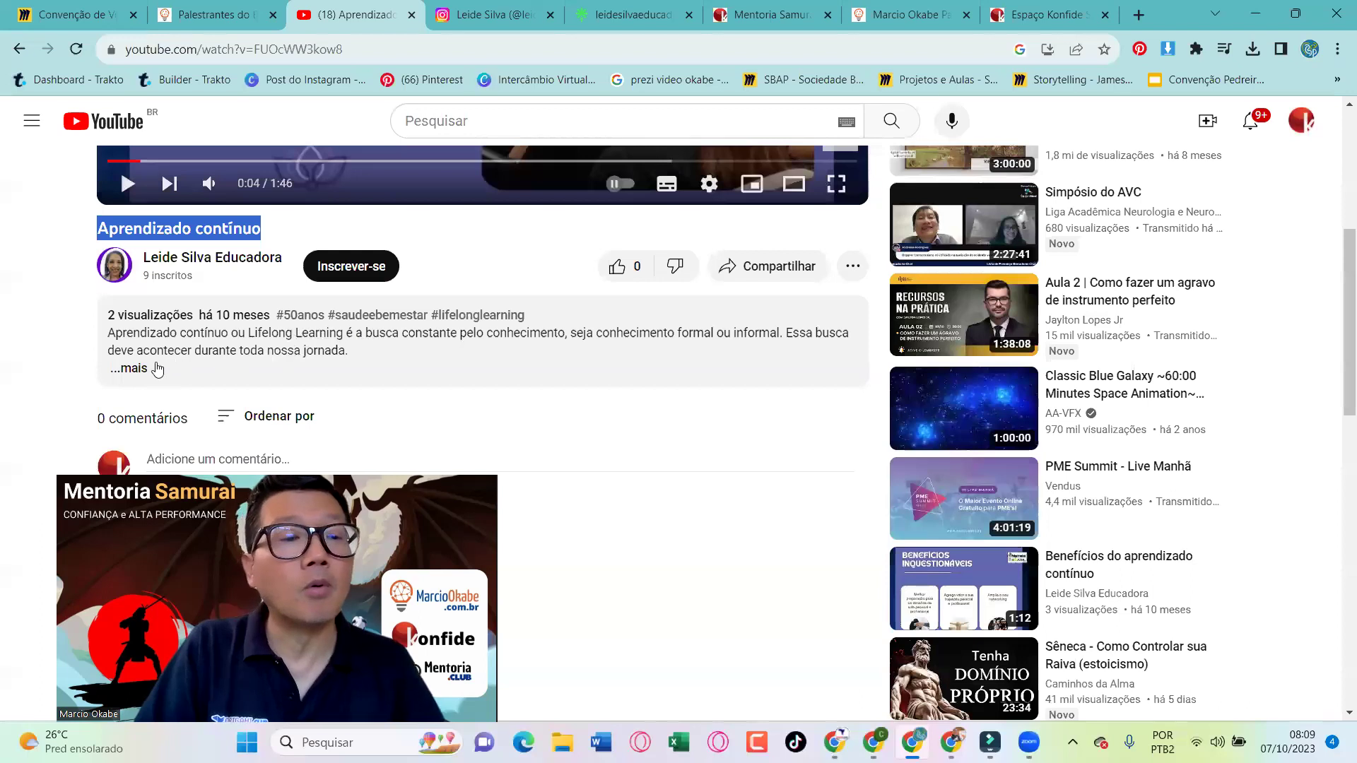
click(111, 333)
drag(110, 333, 276, 403)
scroll(270, 408, down, 2)
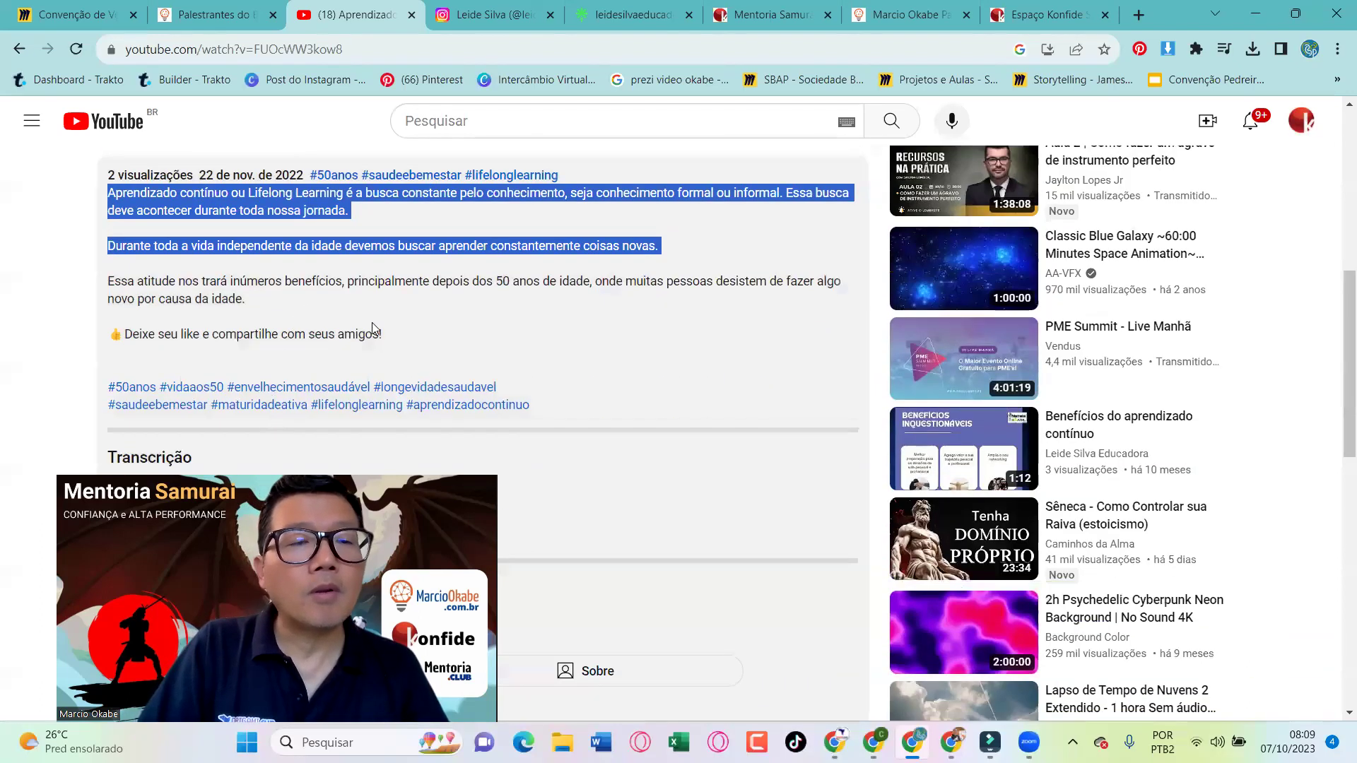
shift+click(275, 305)
key(ctrl+c)
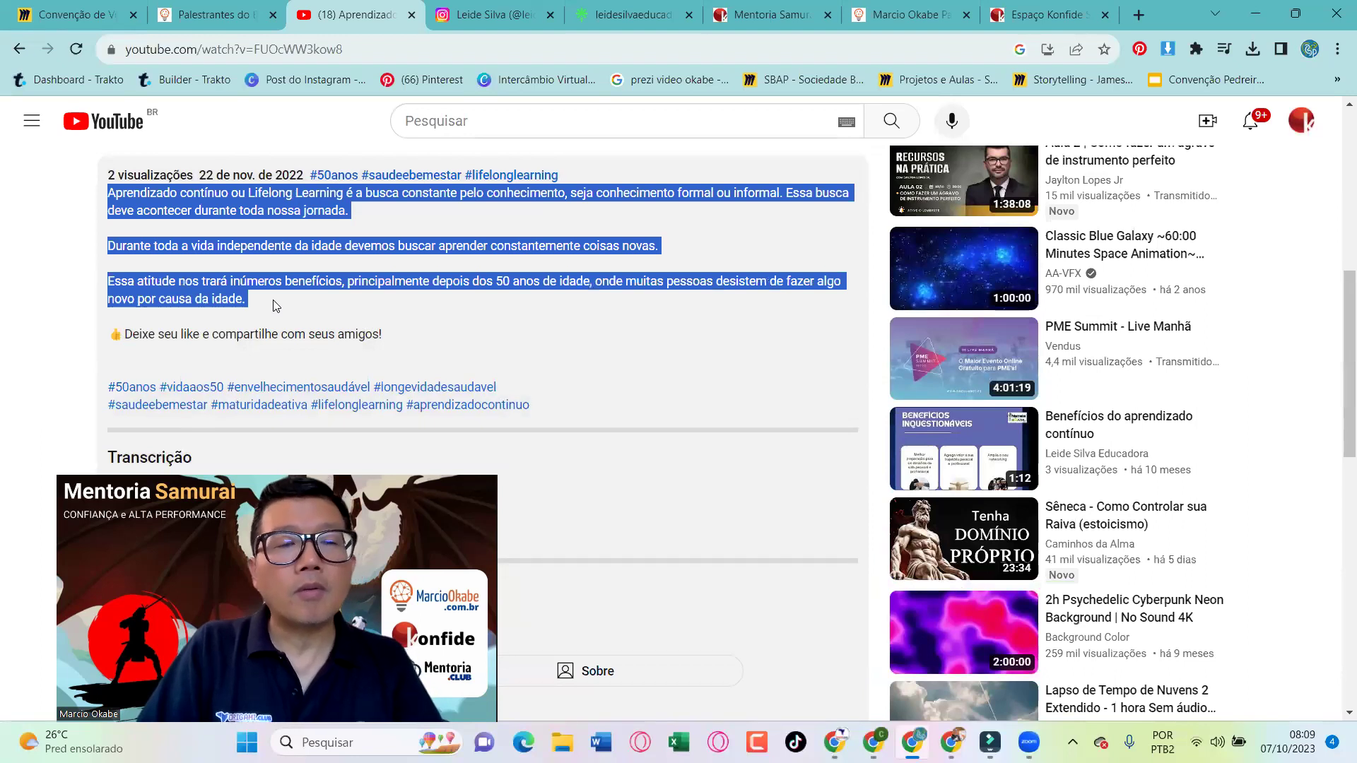
key(alt+Tab)
triple_click(573, 336)
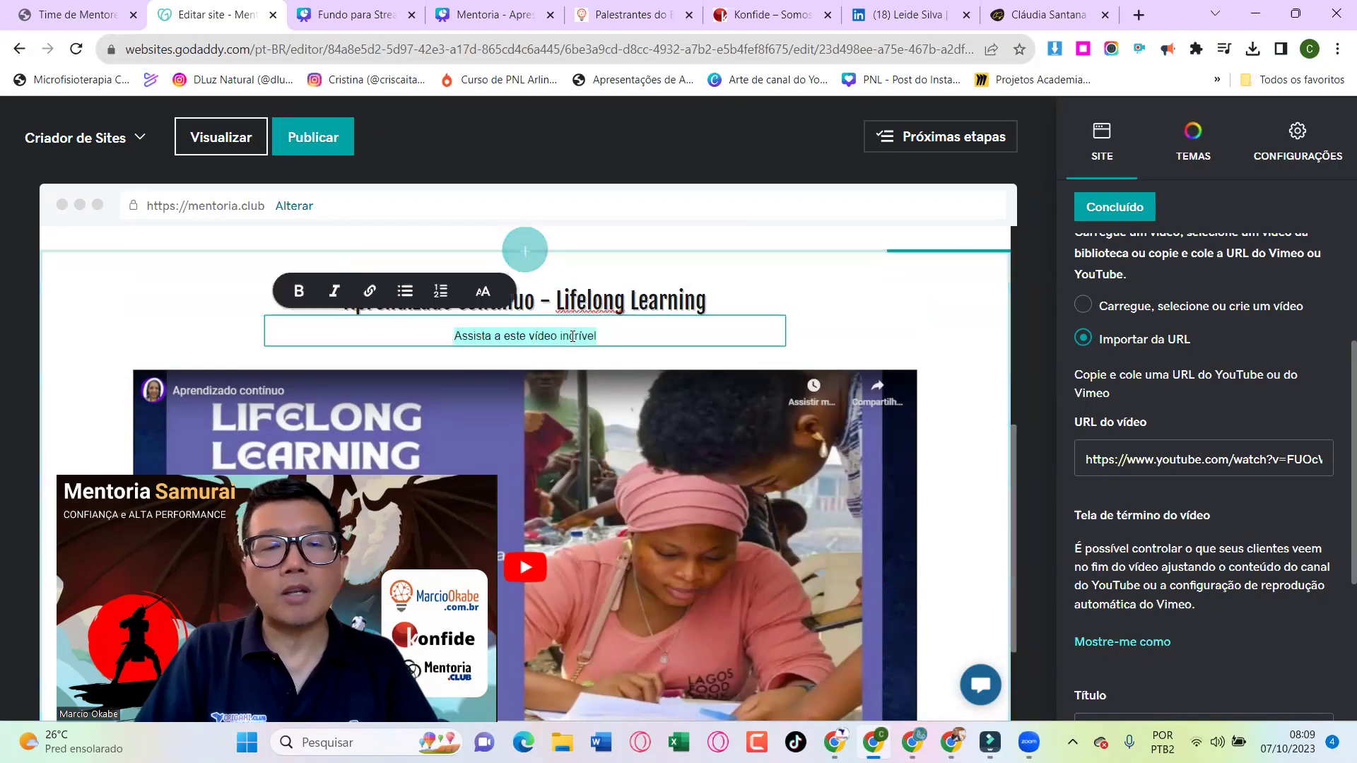
key(ctrl+v)
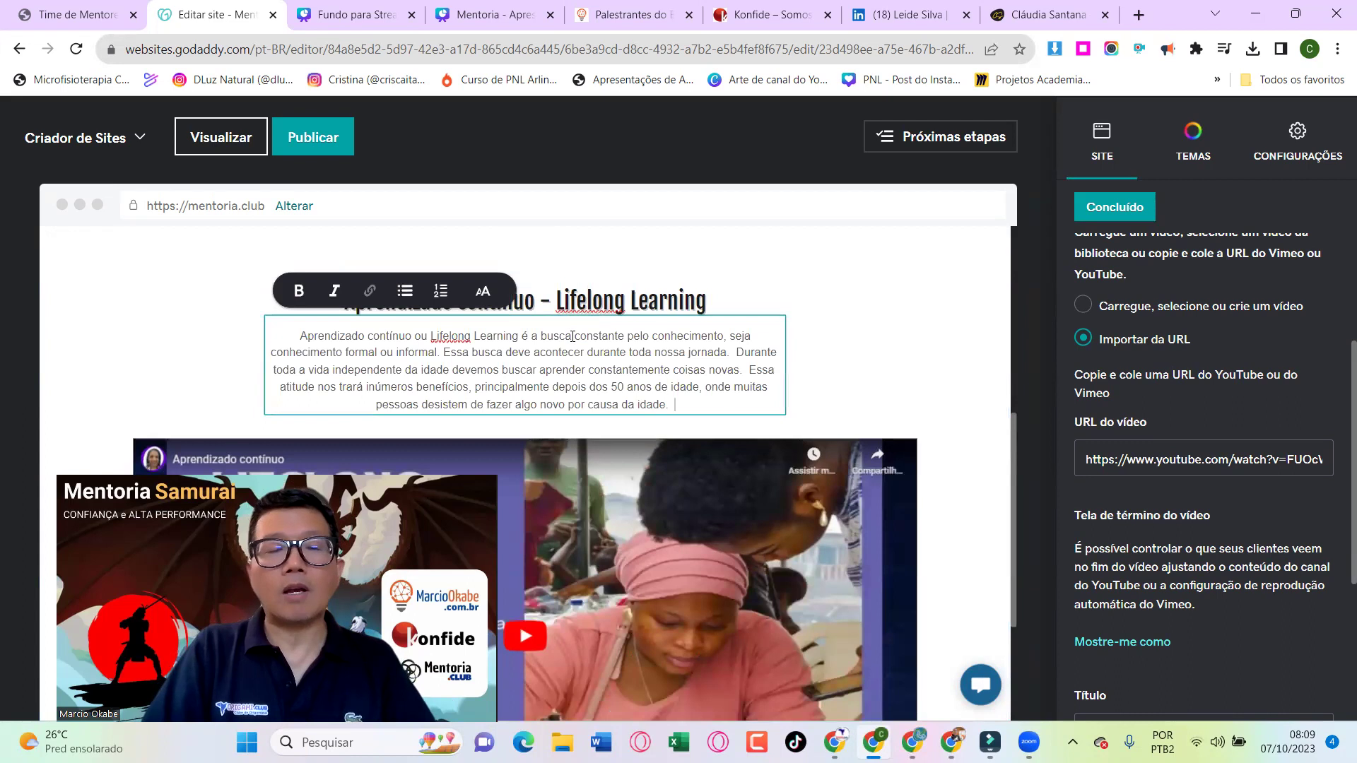
scroll(571, 337, down, 3)
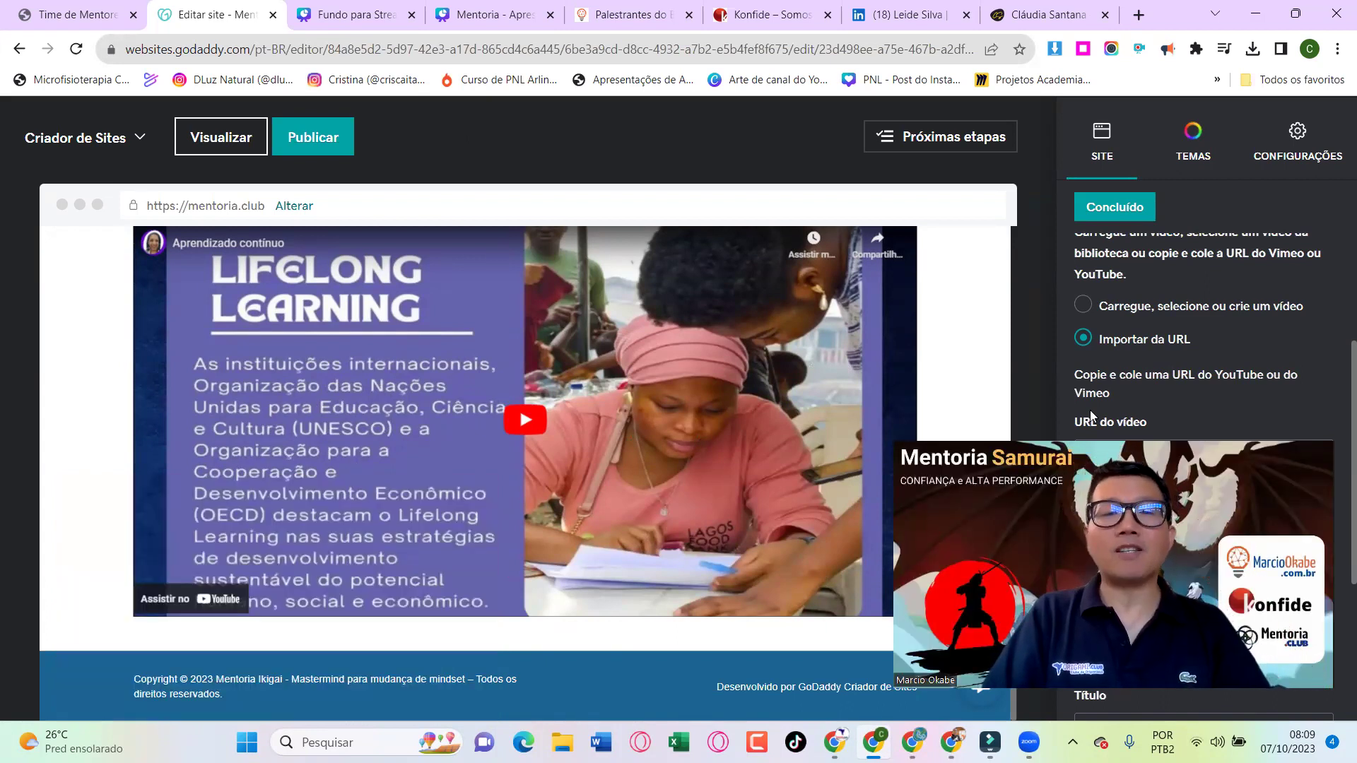
Close the video section settings and begin moving the mentor's page into the Time folder
click(1129, 209)
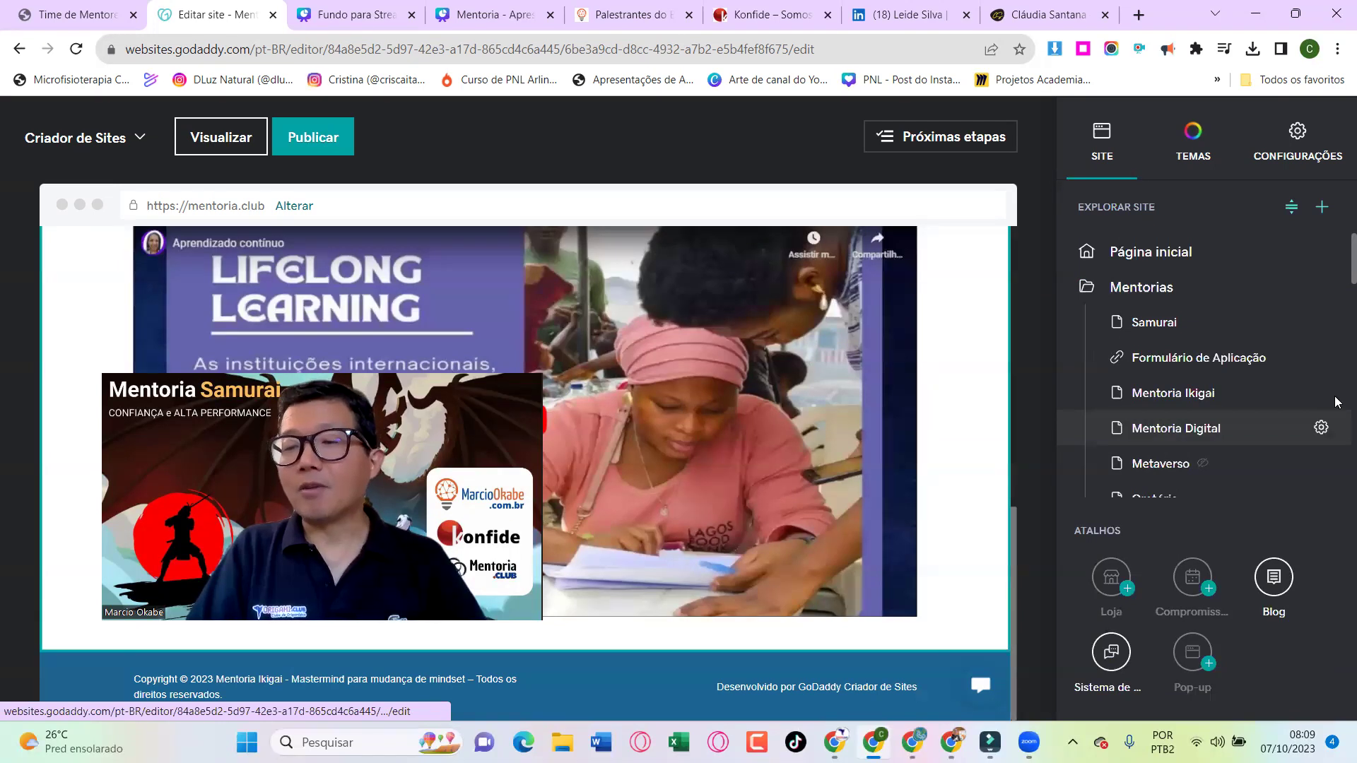
scroll(1244, 428, down, 10)
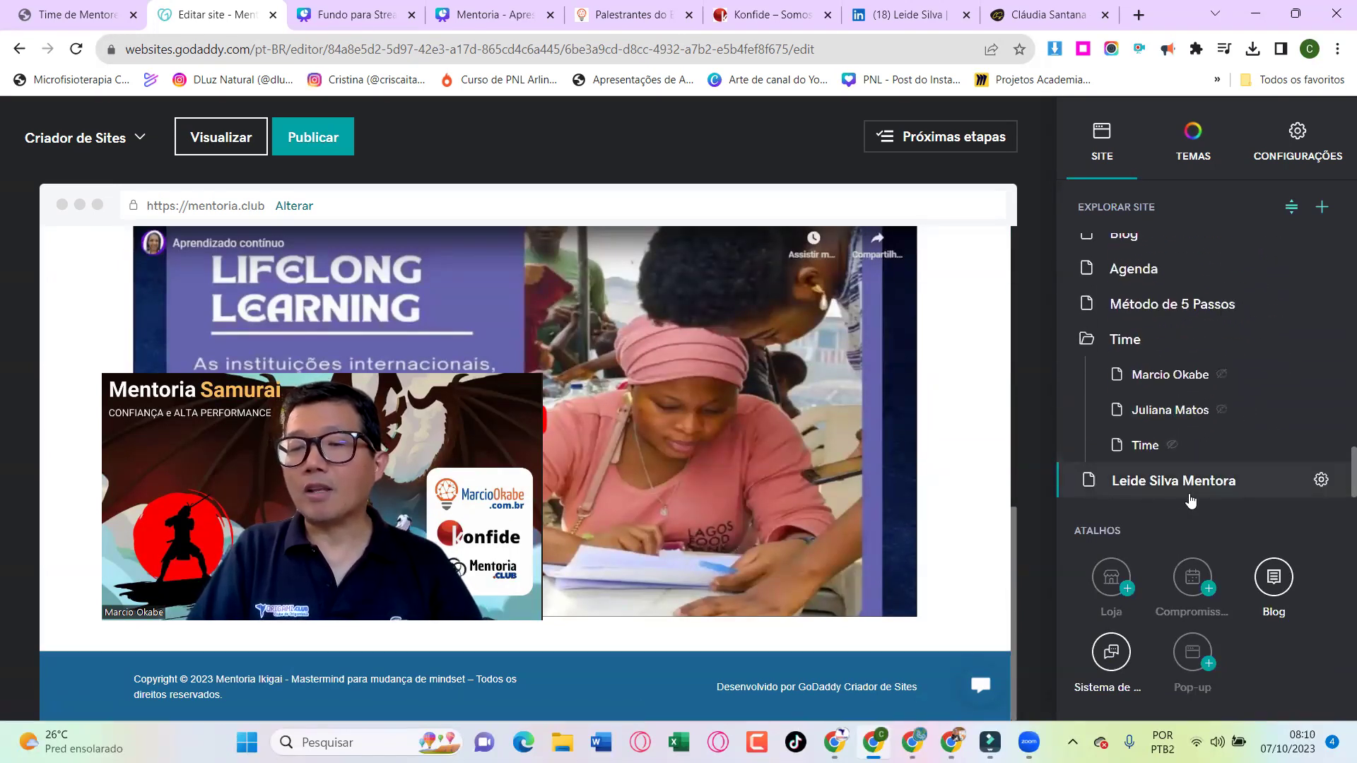
scroll(1191, 500, up, 5)
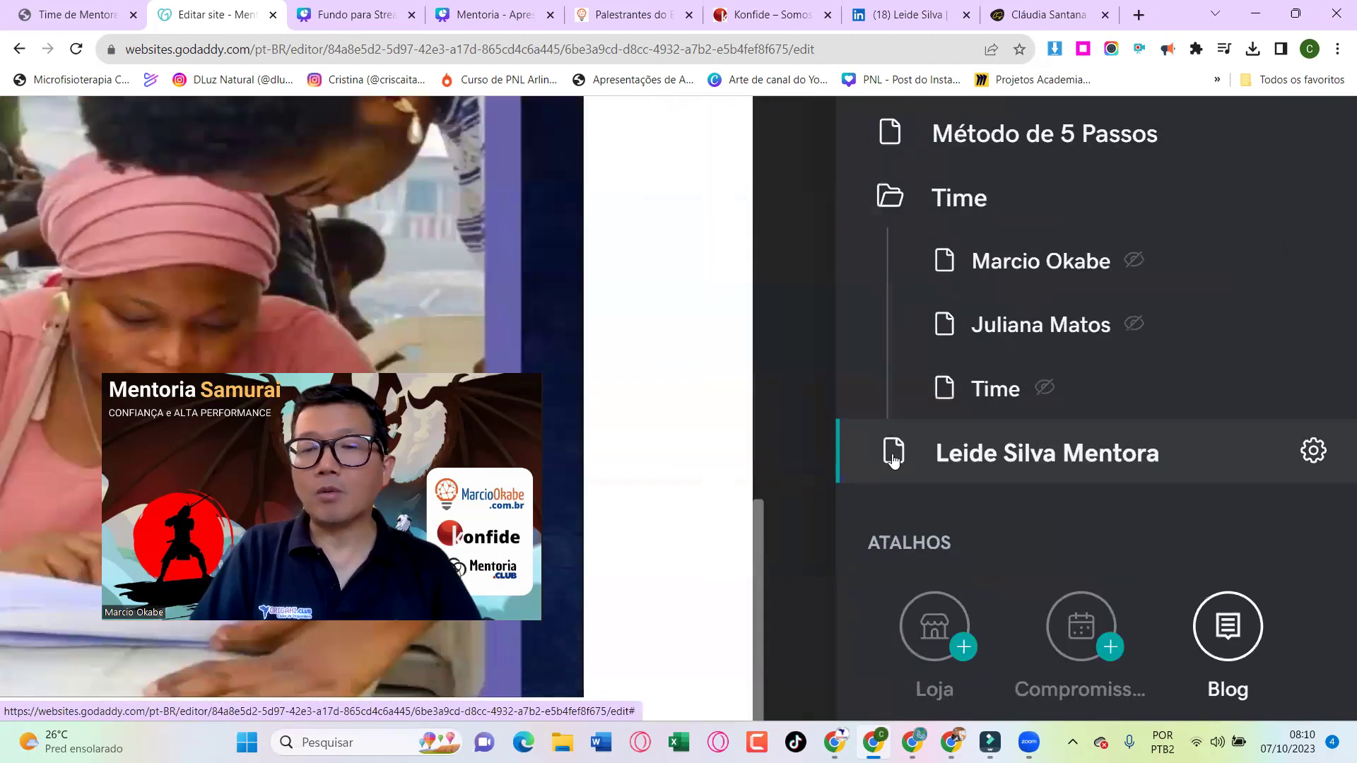
drag(894, 460, 957, 364)
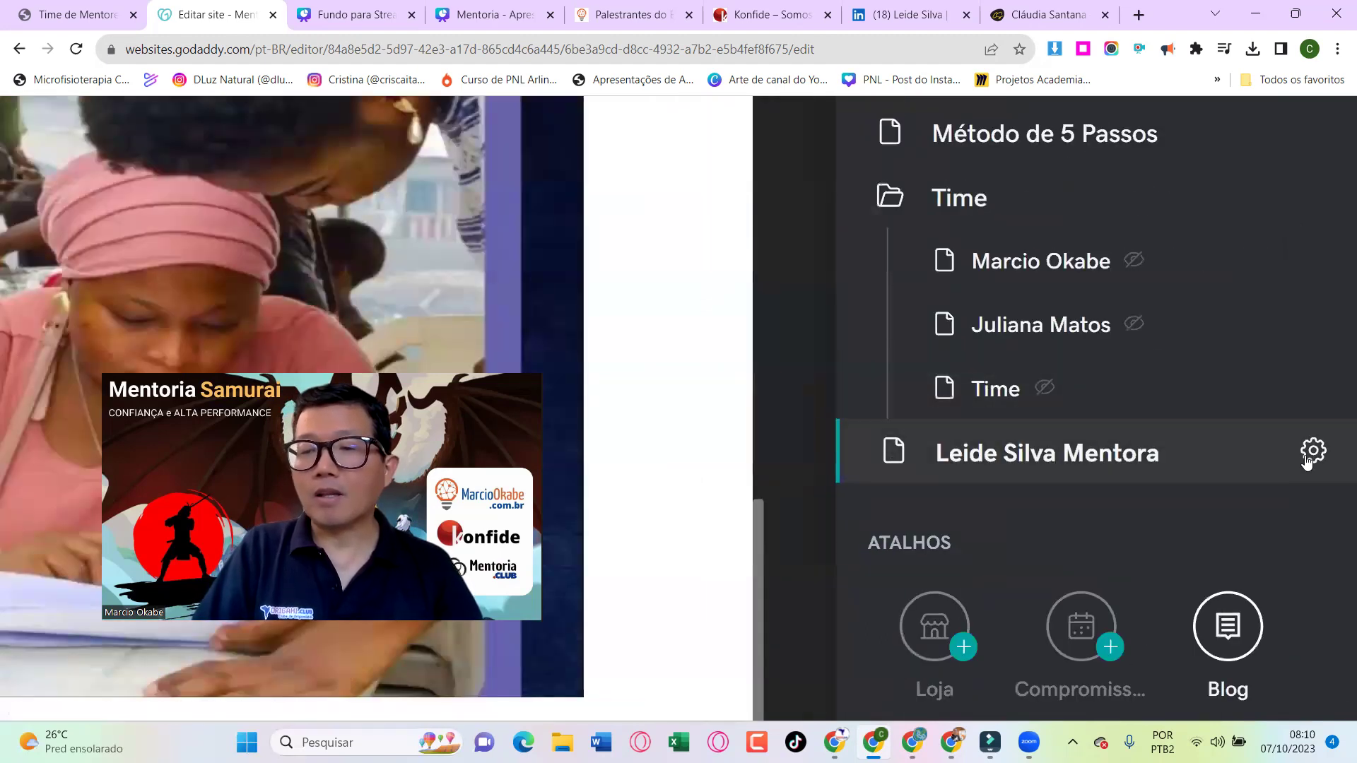
click(1312, 453)
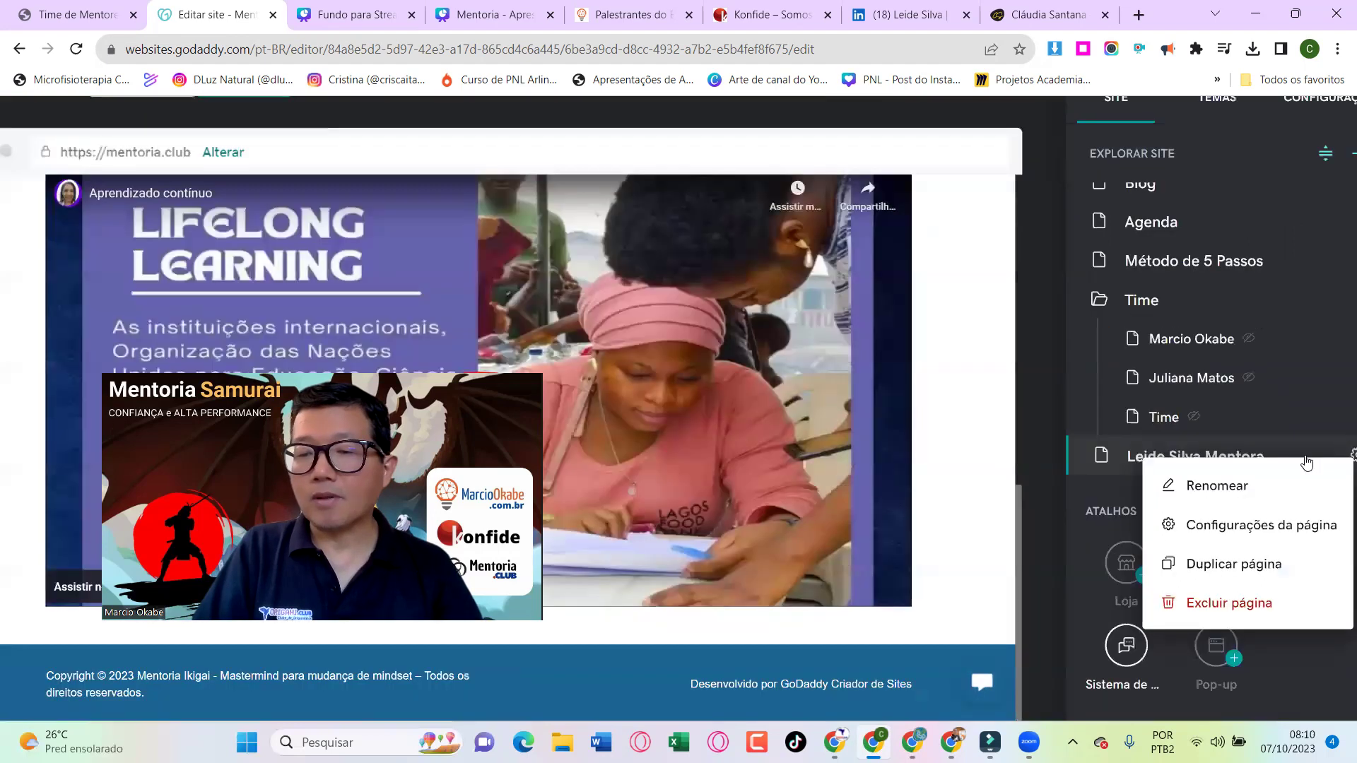
click(1040, 523)
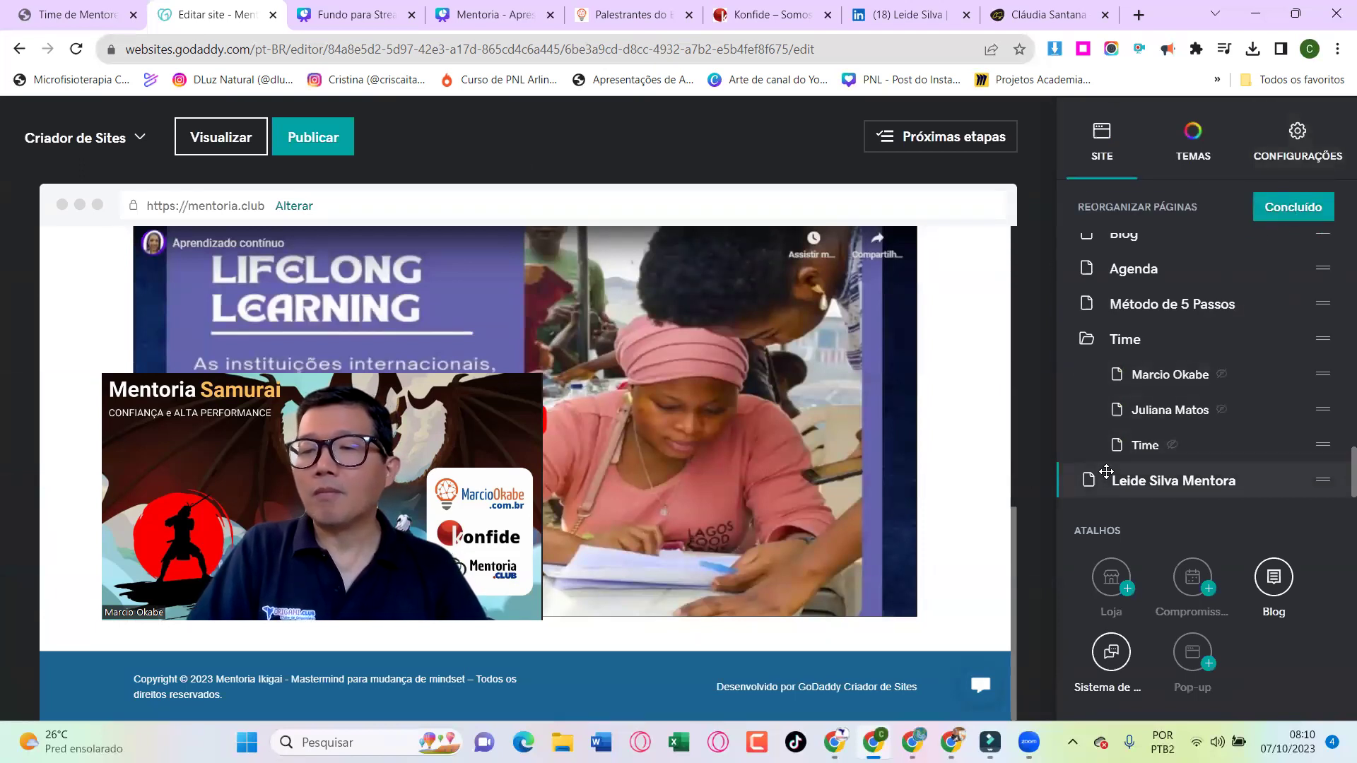
Place the mentor's page second under Time, finish reordering, and bring up the publishing options
drag(1087, 481, 1131, 410)
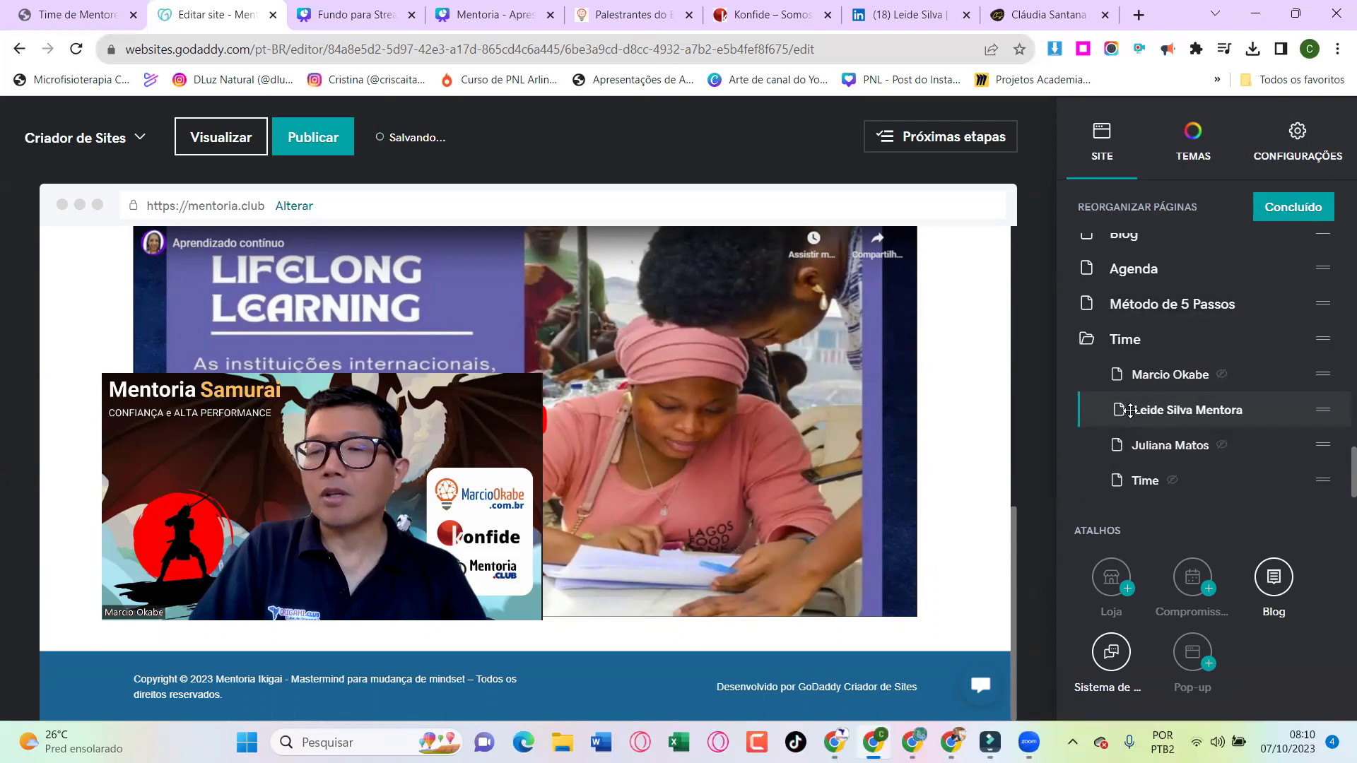
click(1310, 211)
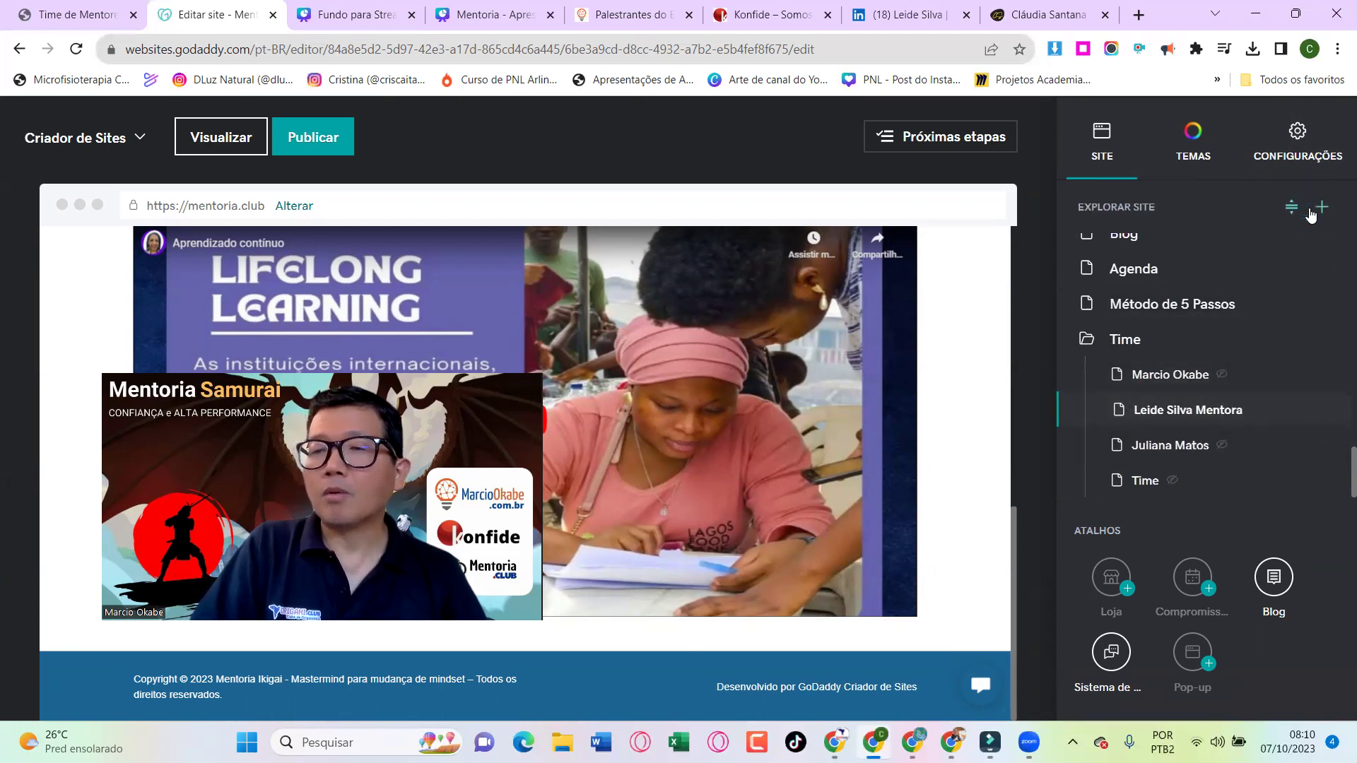
click(334, 141)
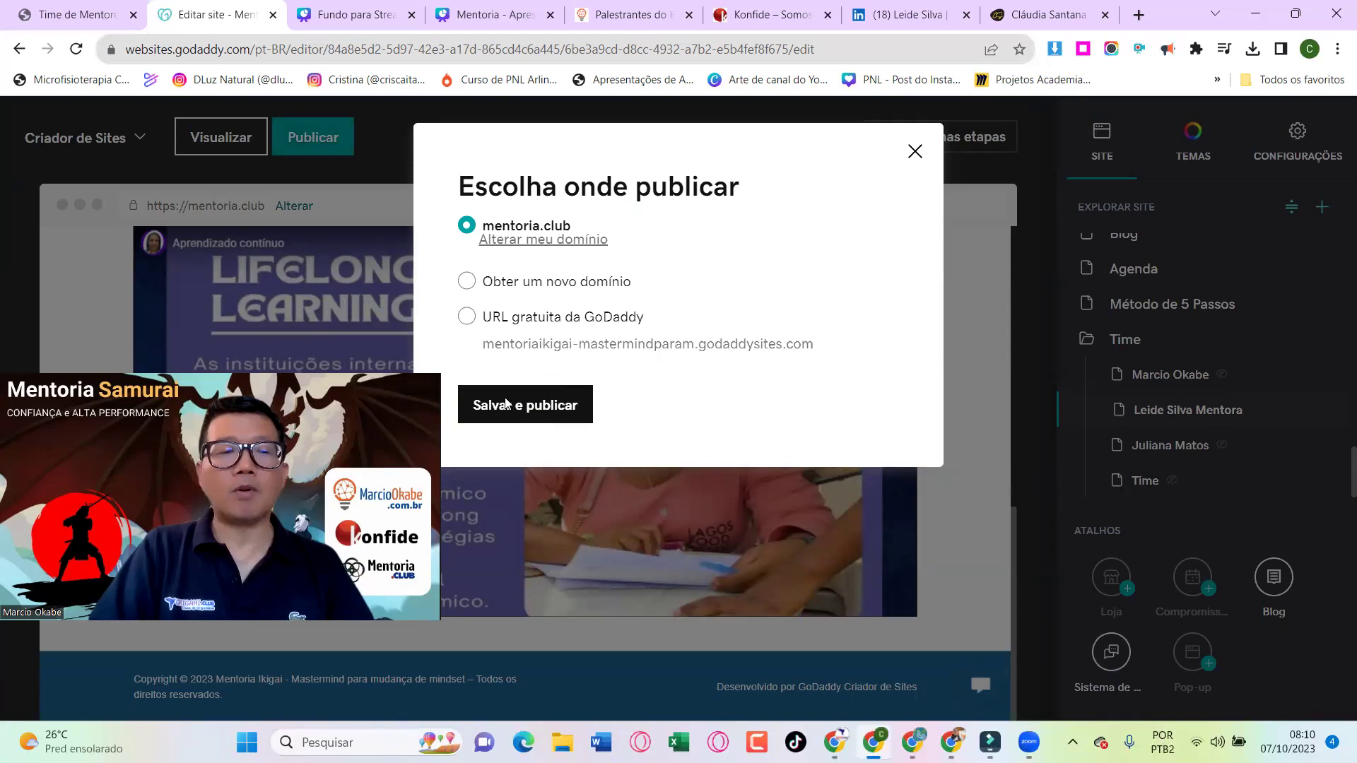
Publish the site to mentoria.club and switch to the YouTube video window
click(506, 404)
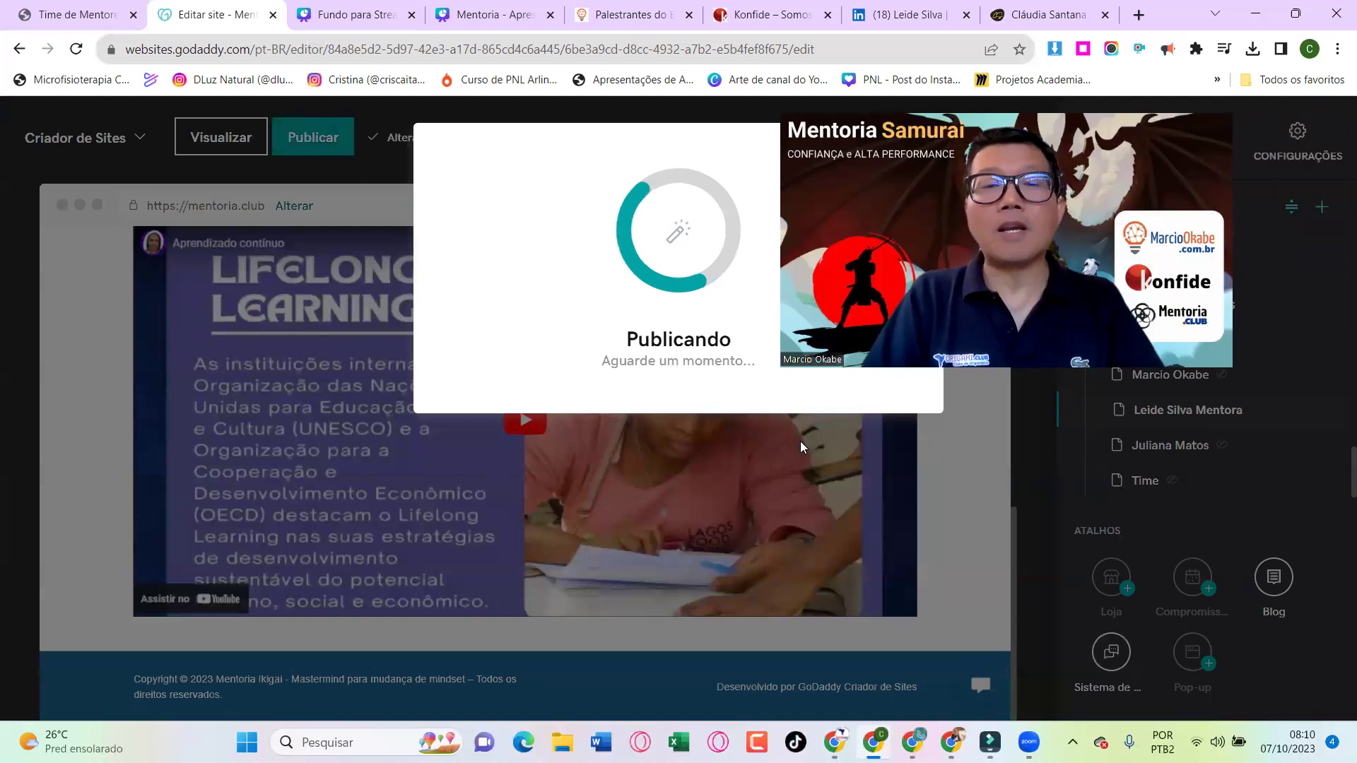
key(alt+Tab)
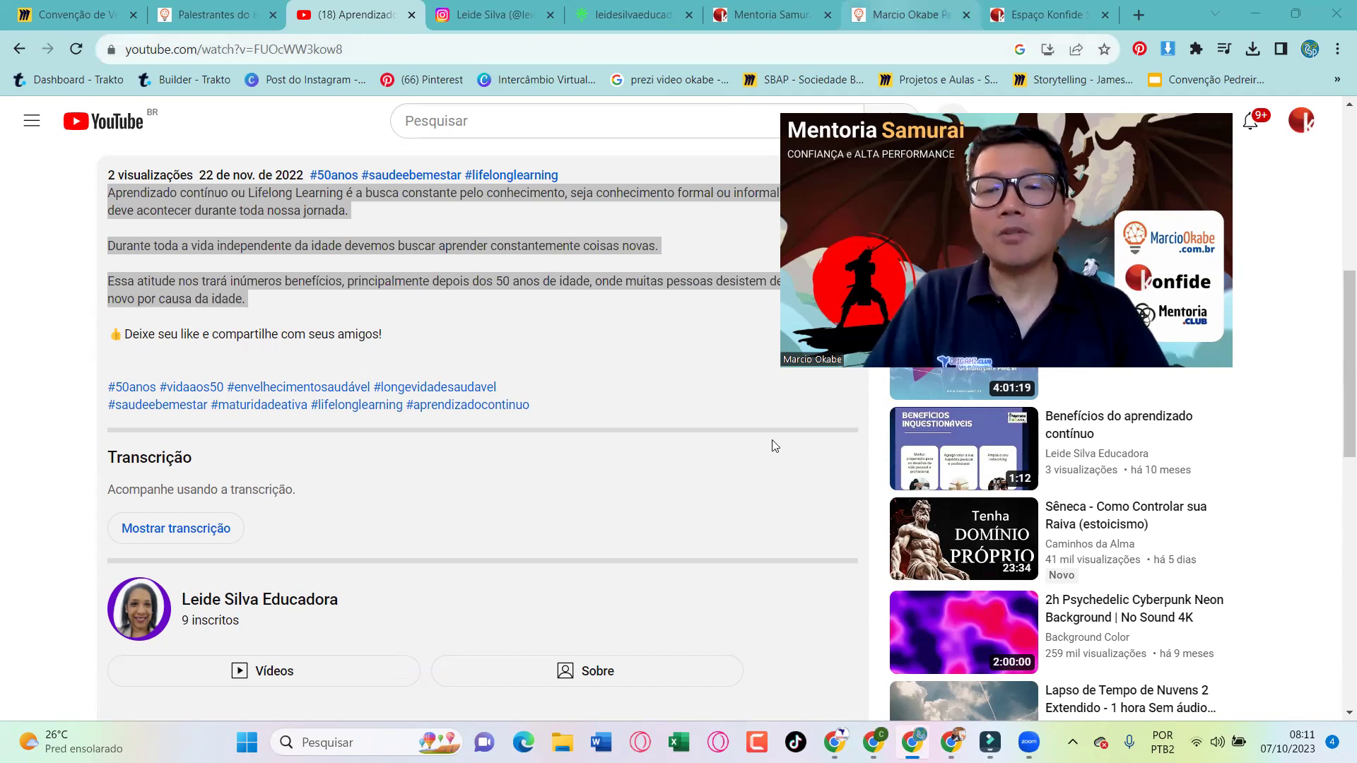
Browse the speaker's personal site and the Espaço Konfide page, enlarging and zooming the room photo
key(ctrl+7)
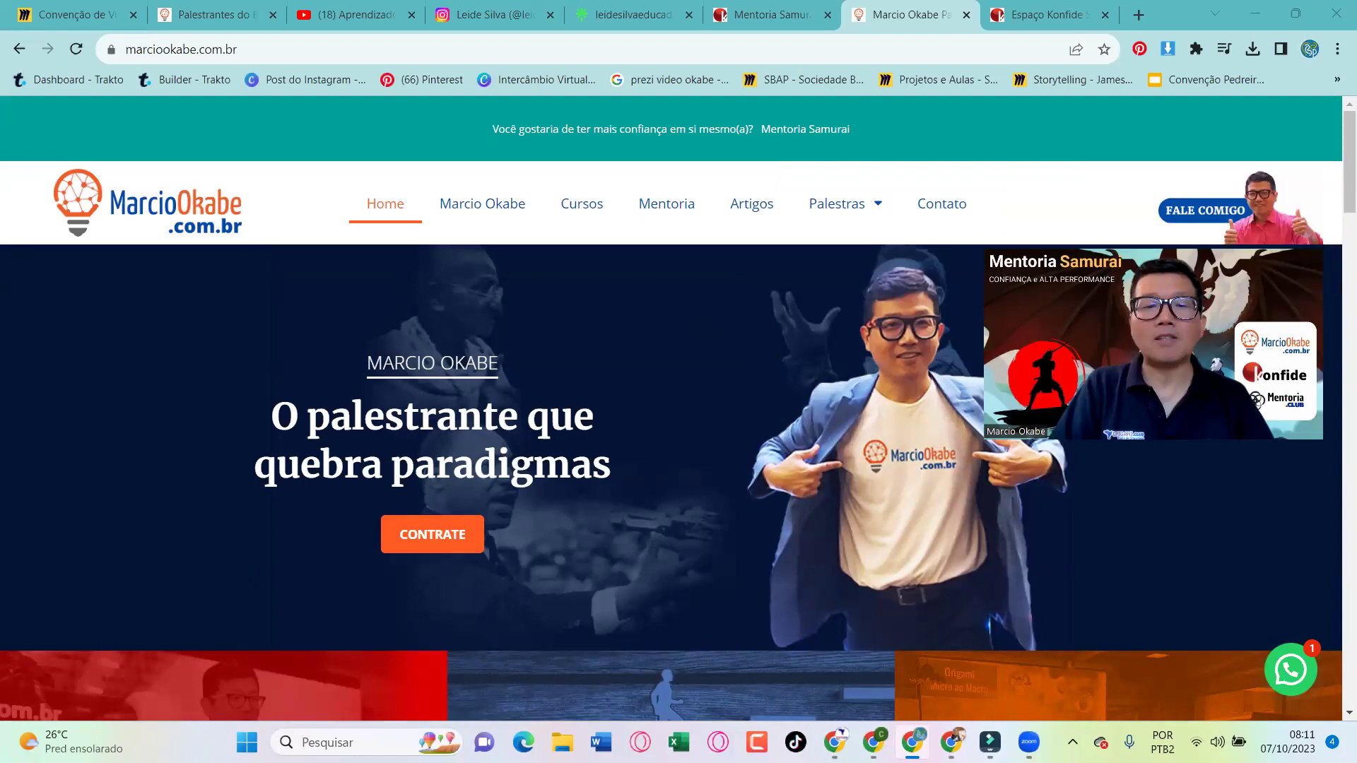
scroll(702, 397, down, 3)
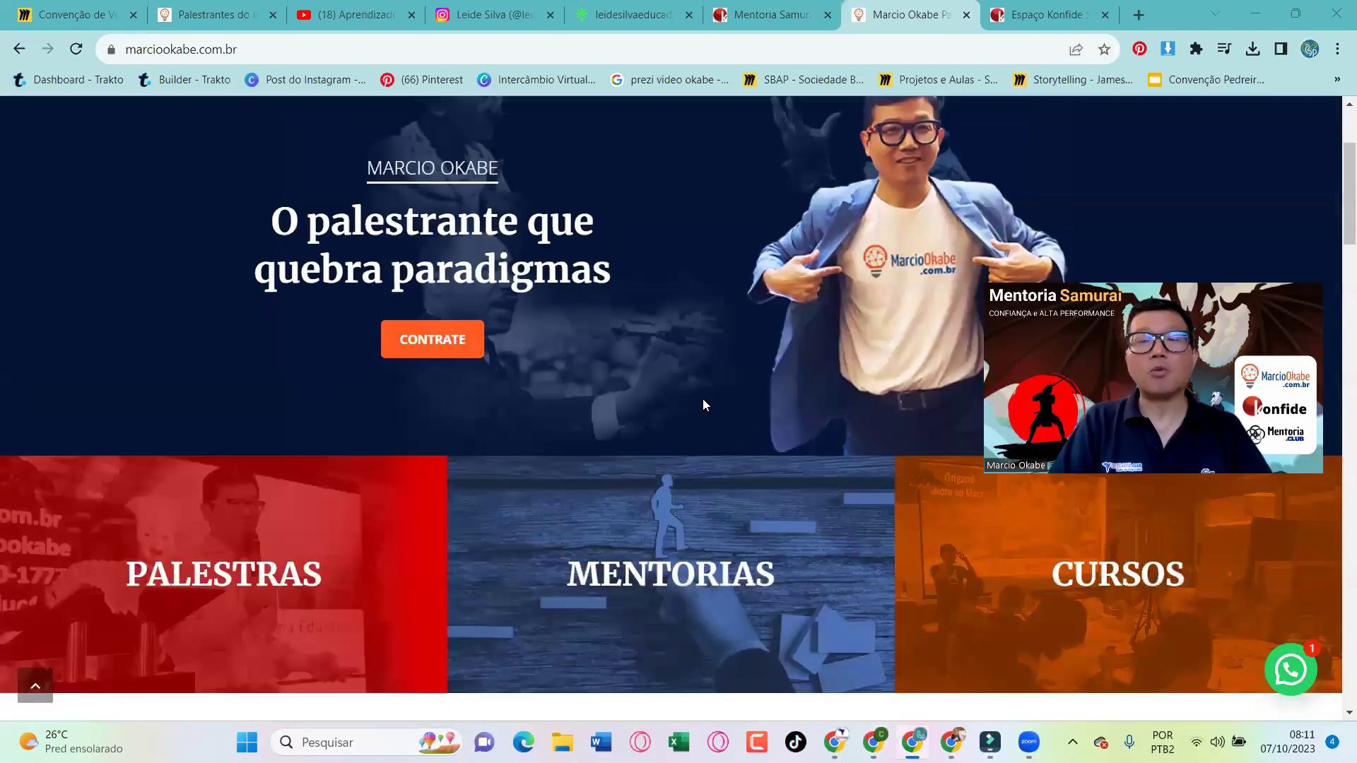
click(1049, 25)
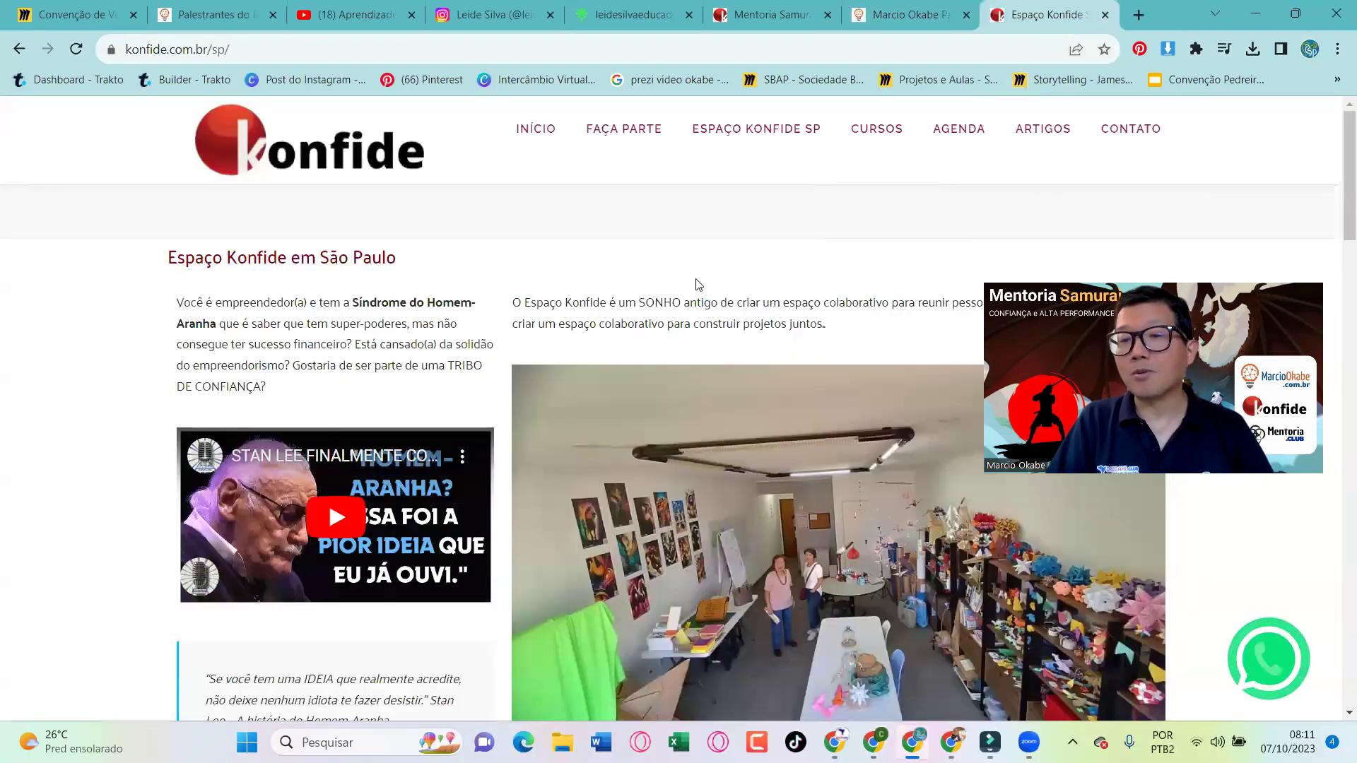
scroll(699, 284, down, 1)
scroll(698, 285, down, 1)
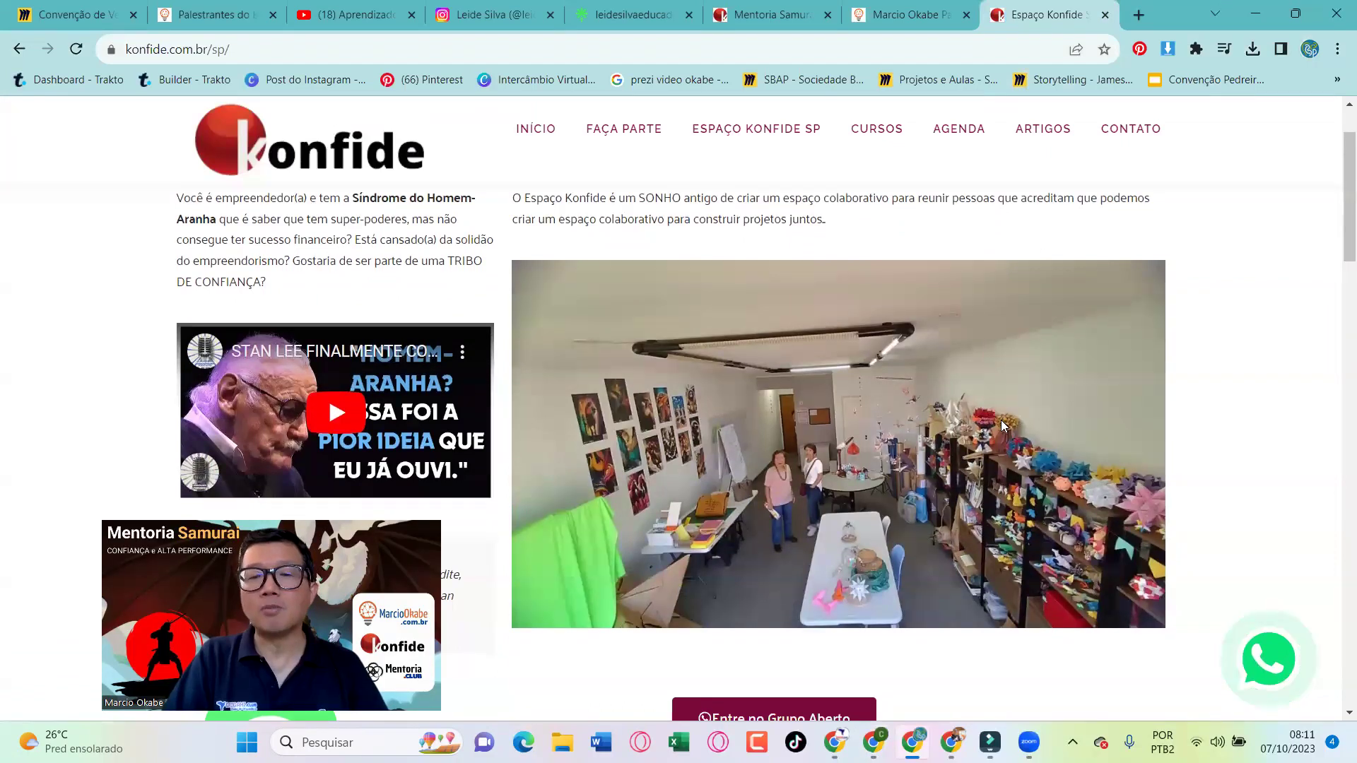
click(1000, 420)
click(1000, 420)
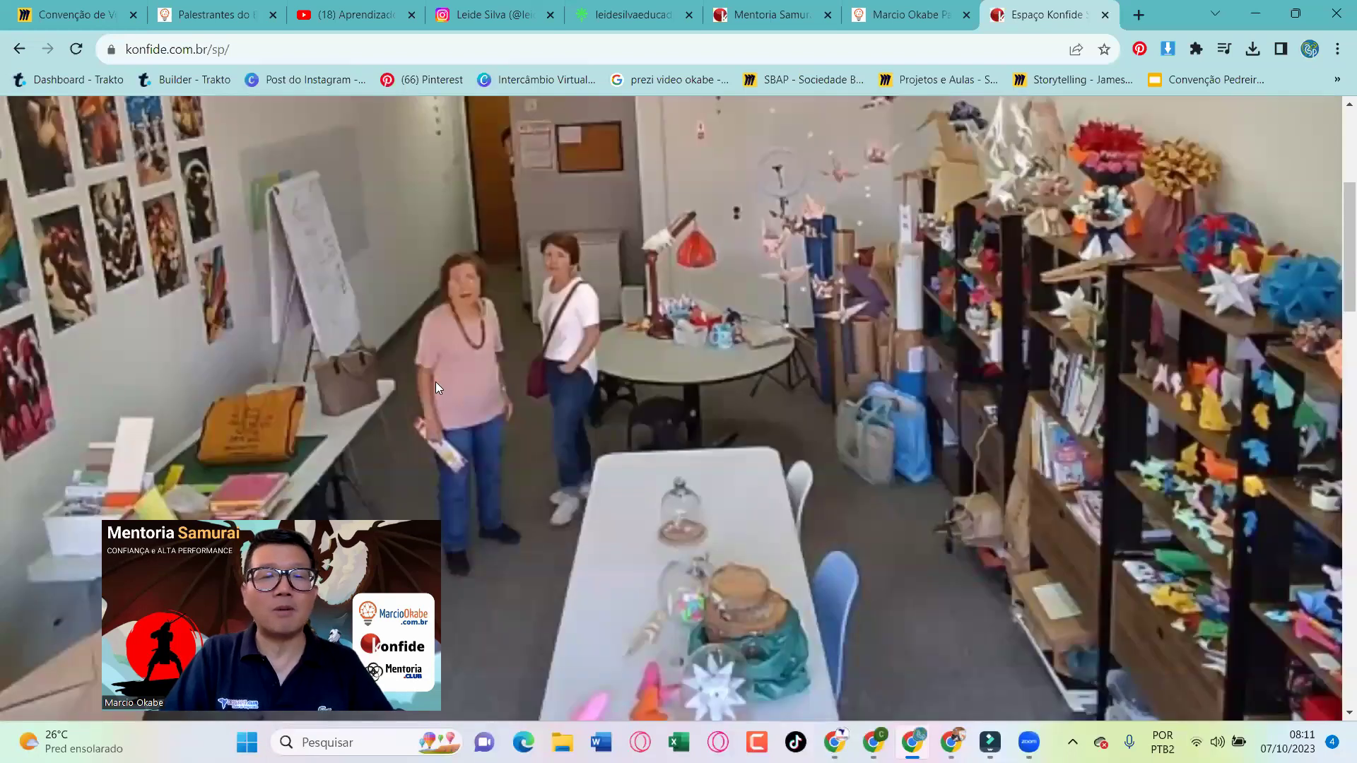
click(435, 382)
click(537, 411)
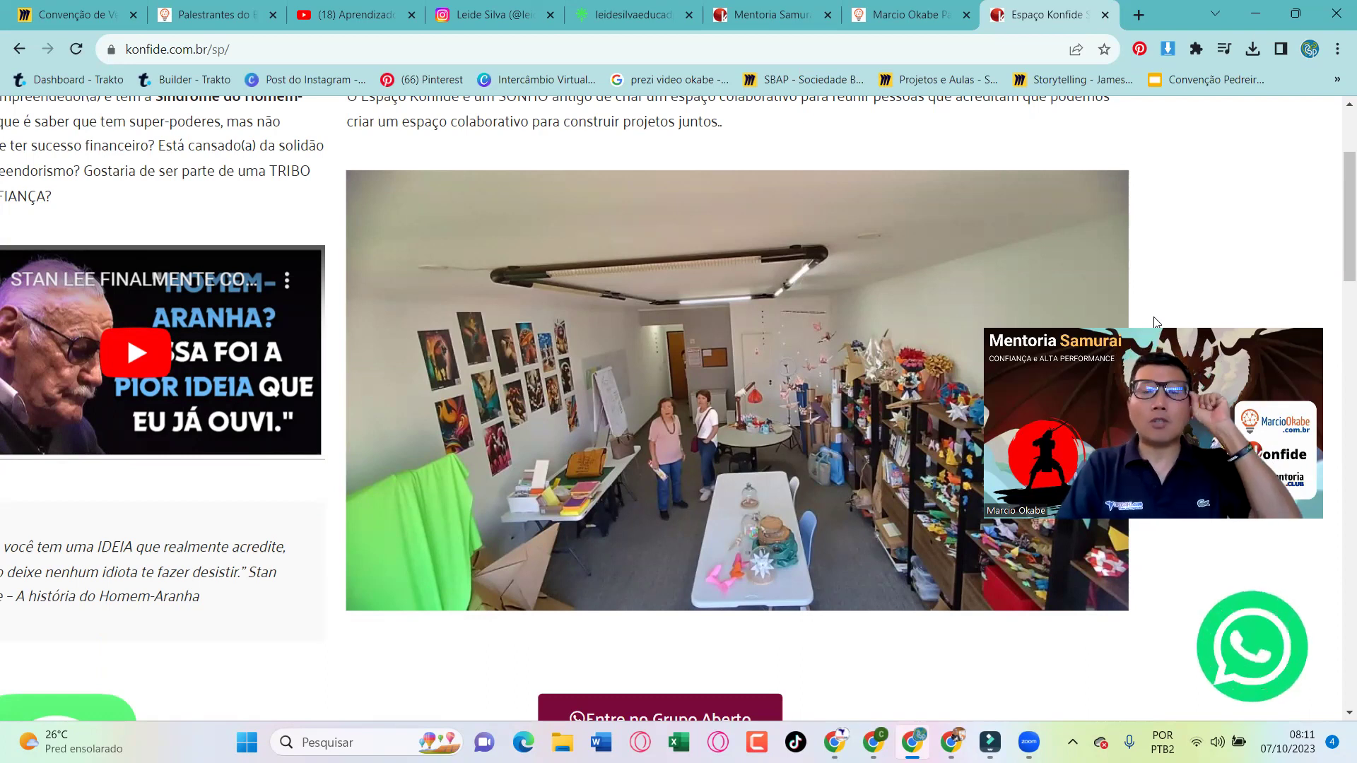
Scroll through the Mentoria Samurai page, then return to the GoDaddy editor window
click(770, 15)
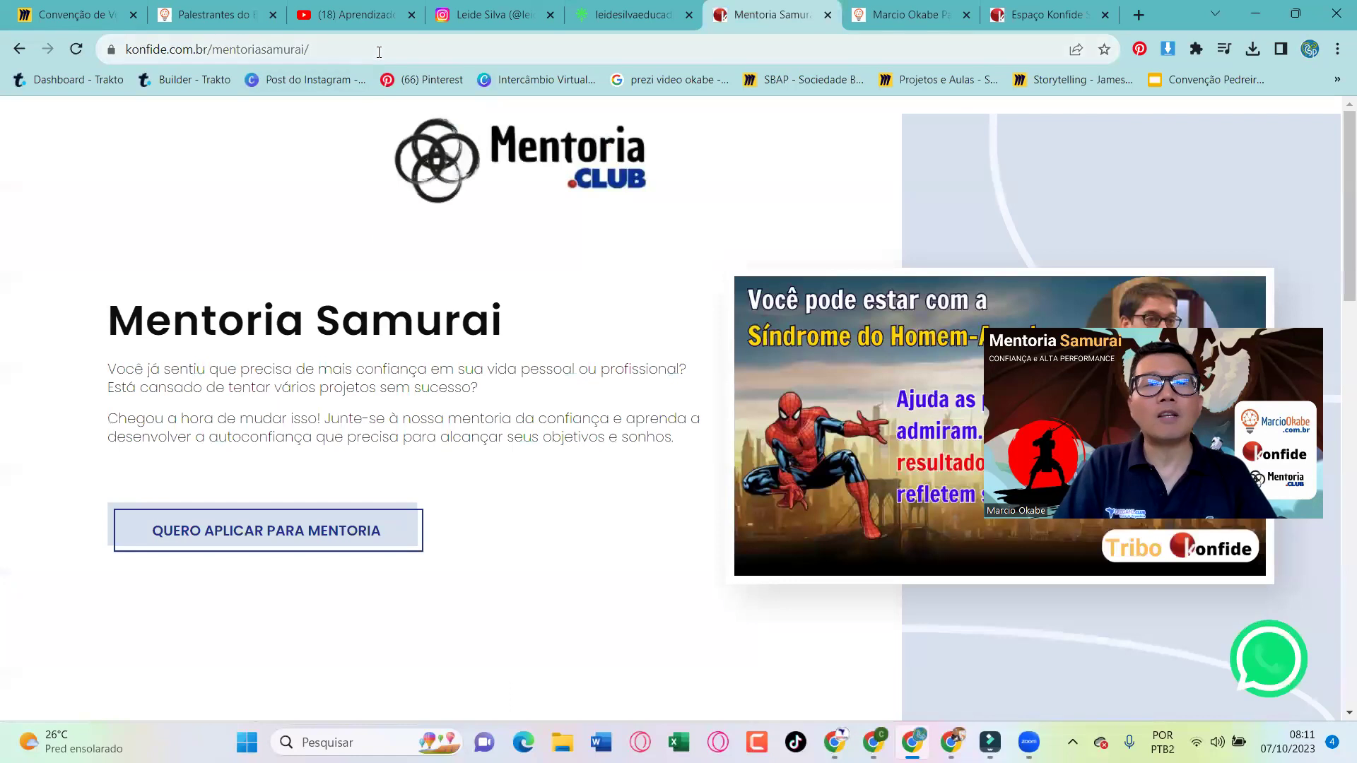
mouse_move(926, 373)
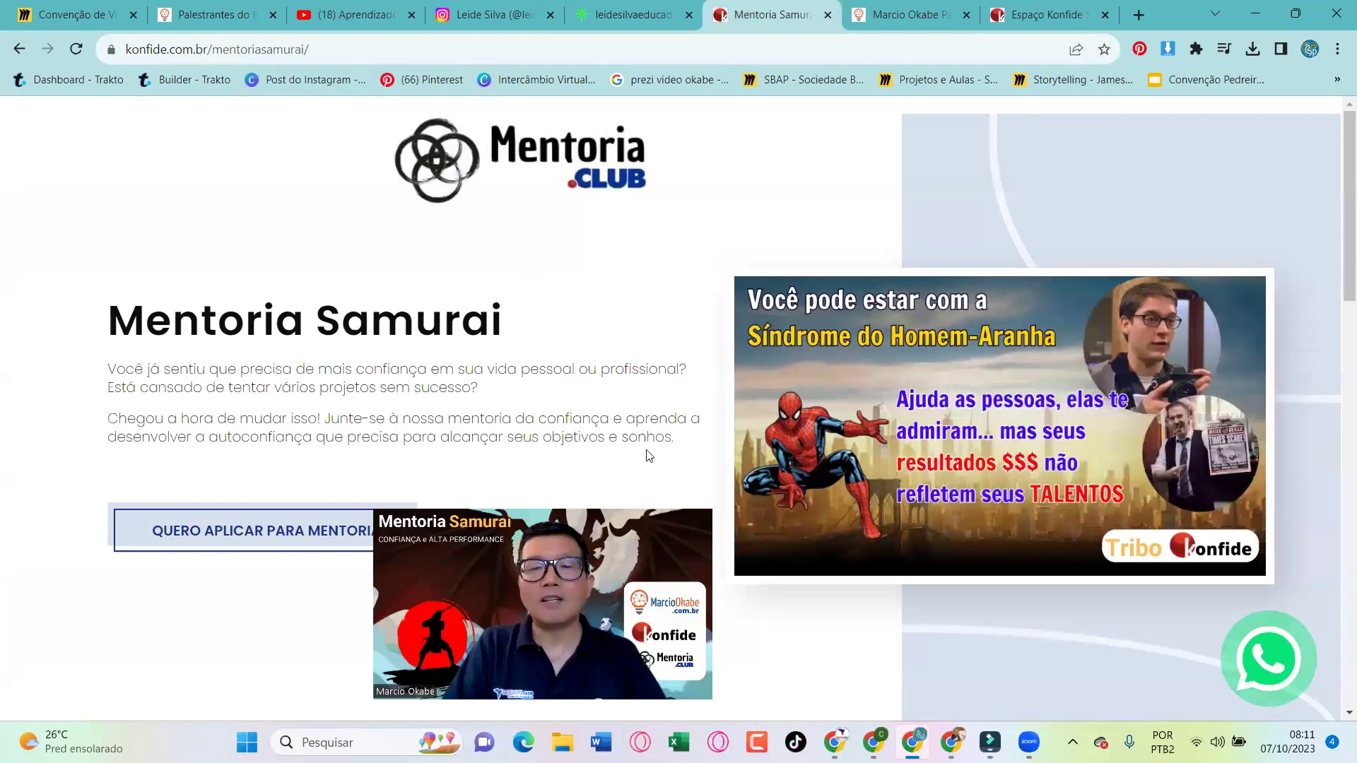
scroll(959, 363, down, 1)
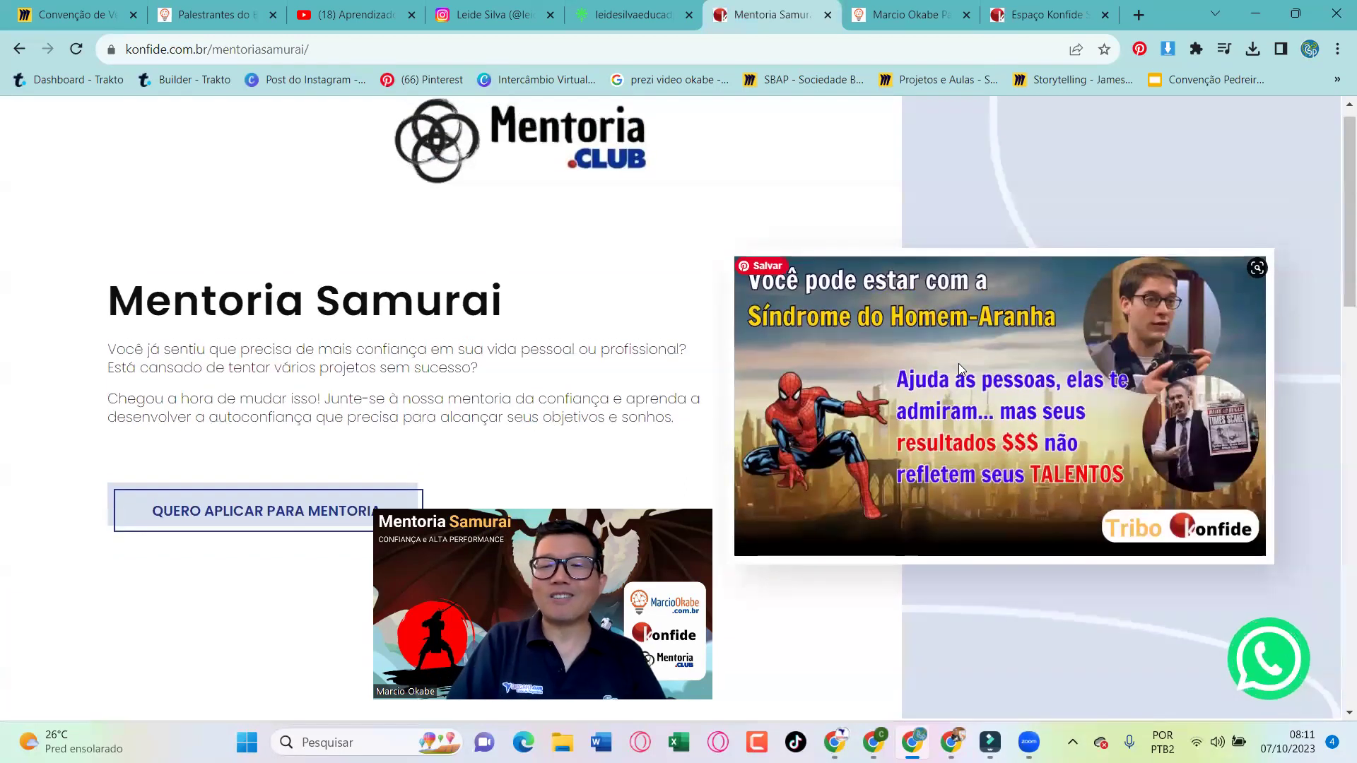
scroll(959, 363, down, 1)
scroll(959, 364, down, 10)
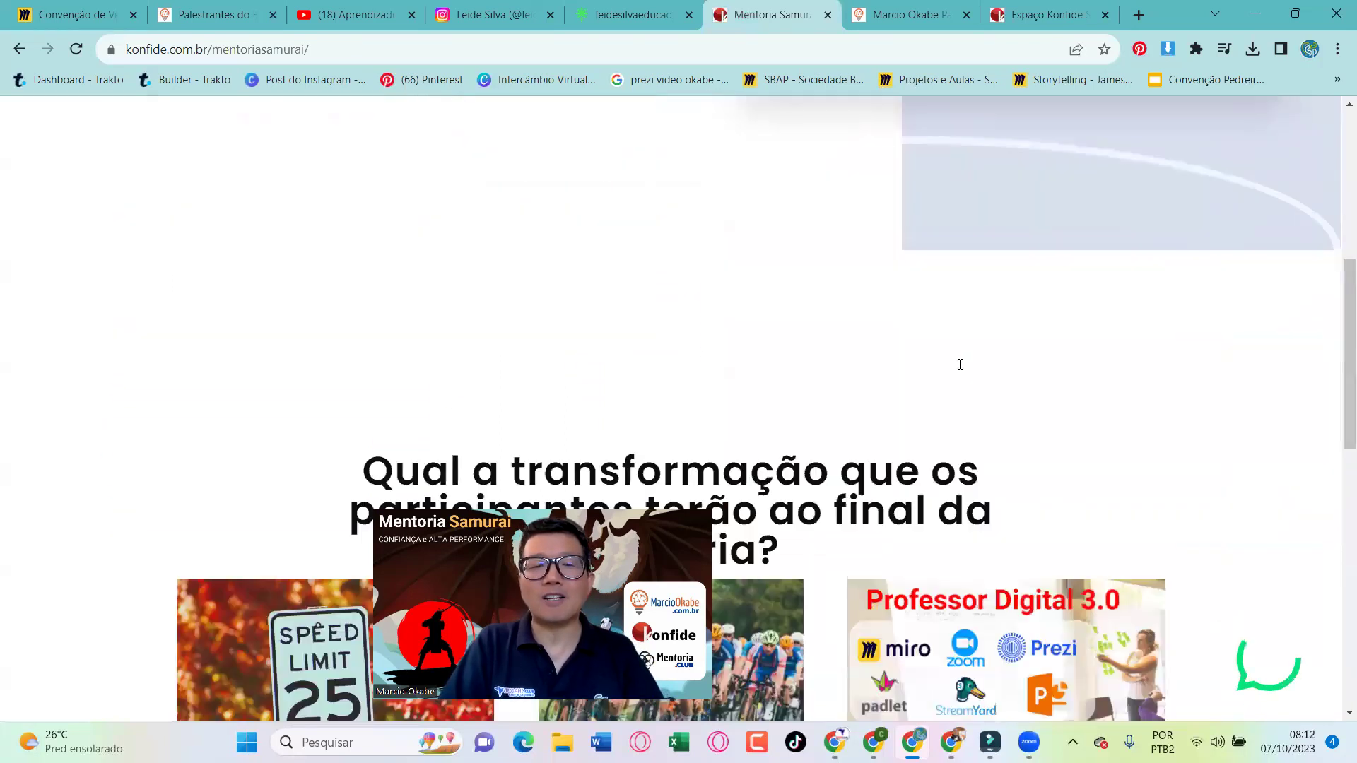
scroll(959, 368, down, 2)
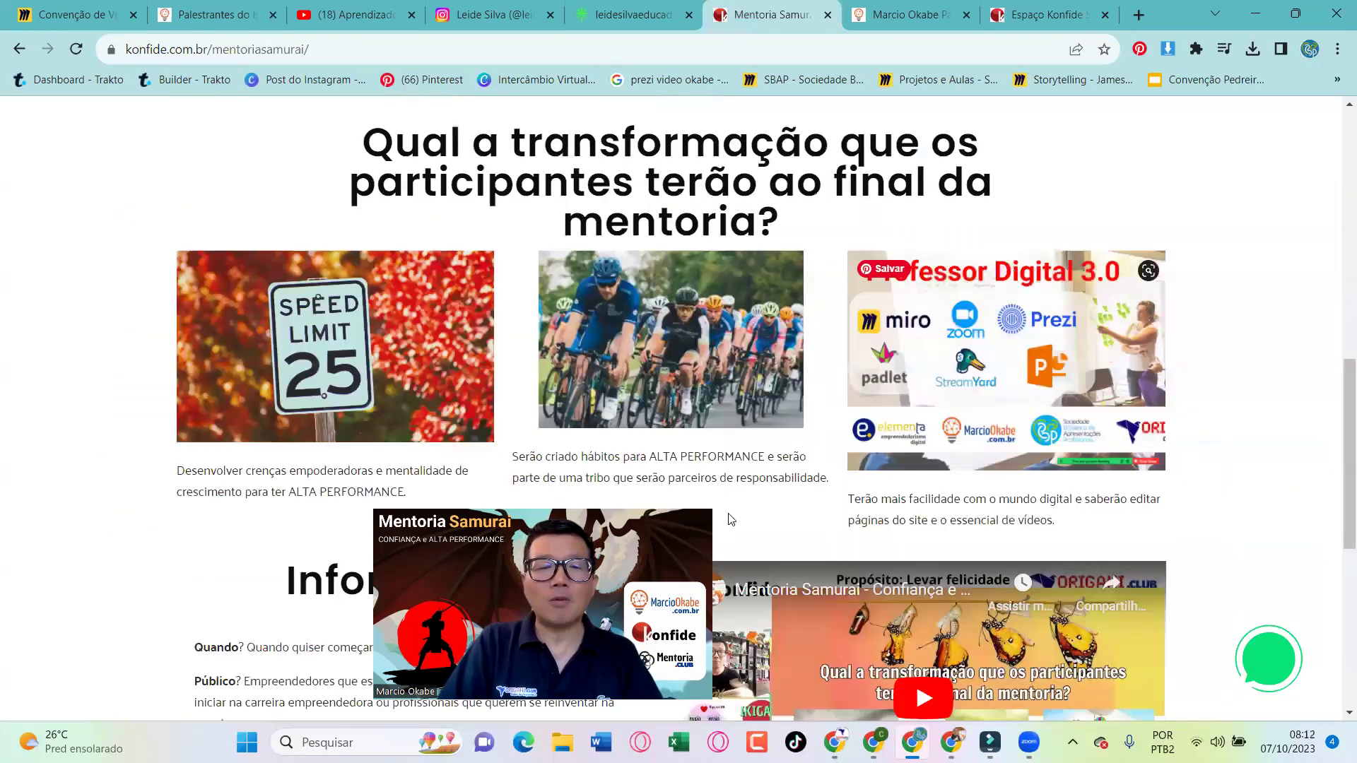
scroll(731, 520, up, 13)
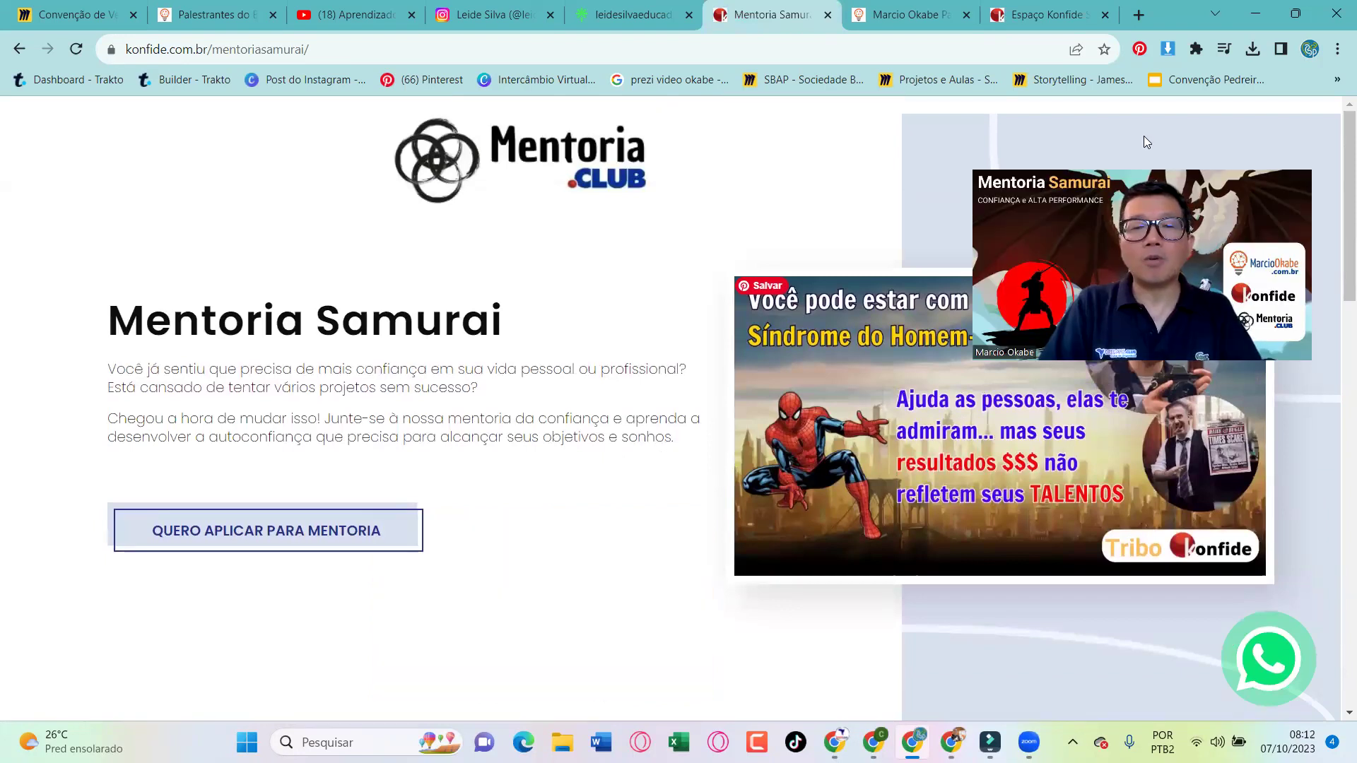
key(alt+Tab)
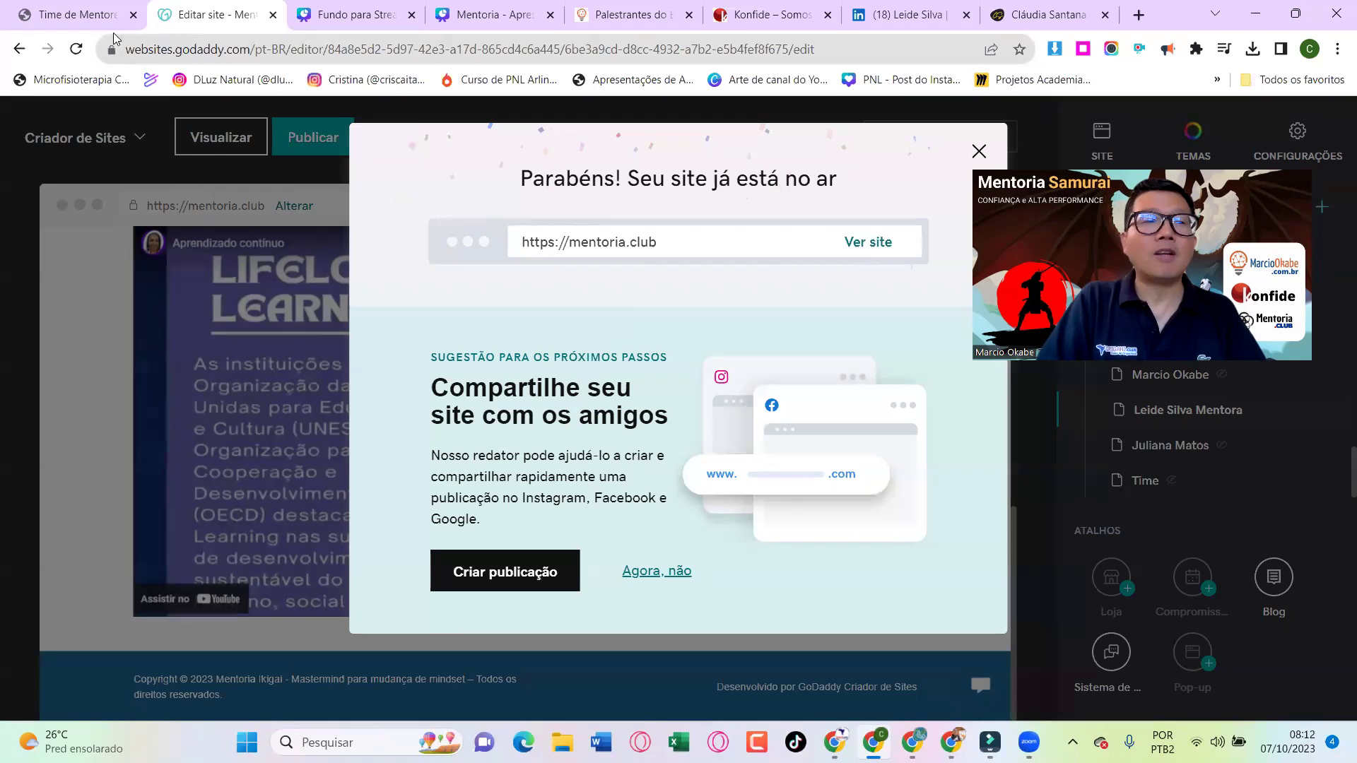
Check the live home, MAIS menu and Time de Mentores pages, then close the Parabéns site-live notice
click(78, 15)
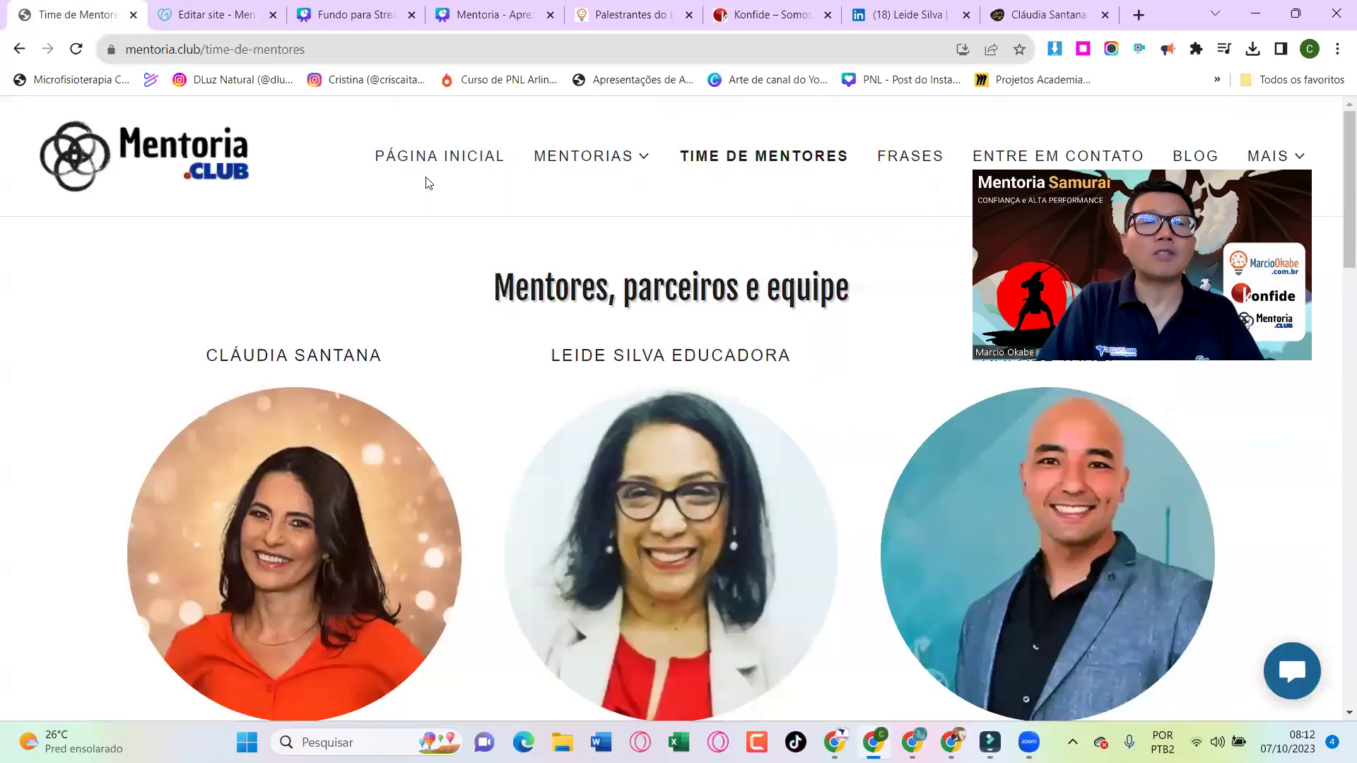
click(183, 161)
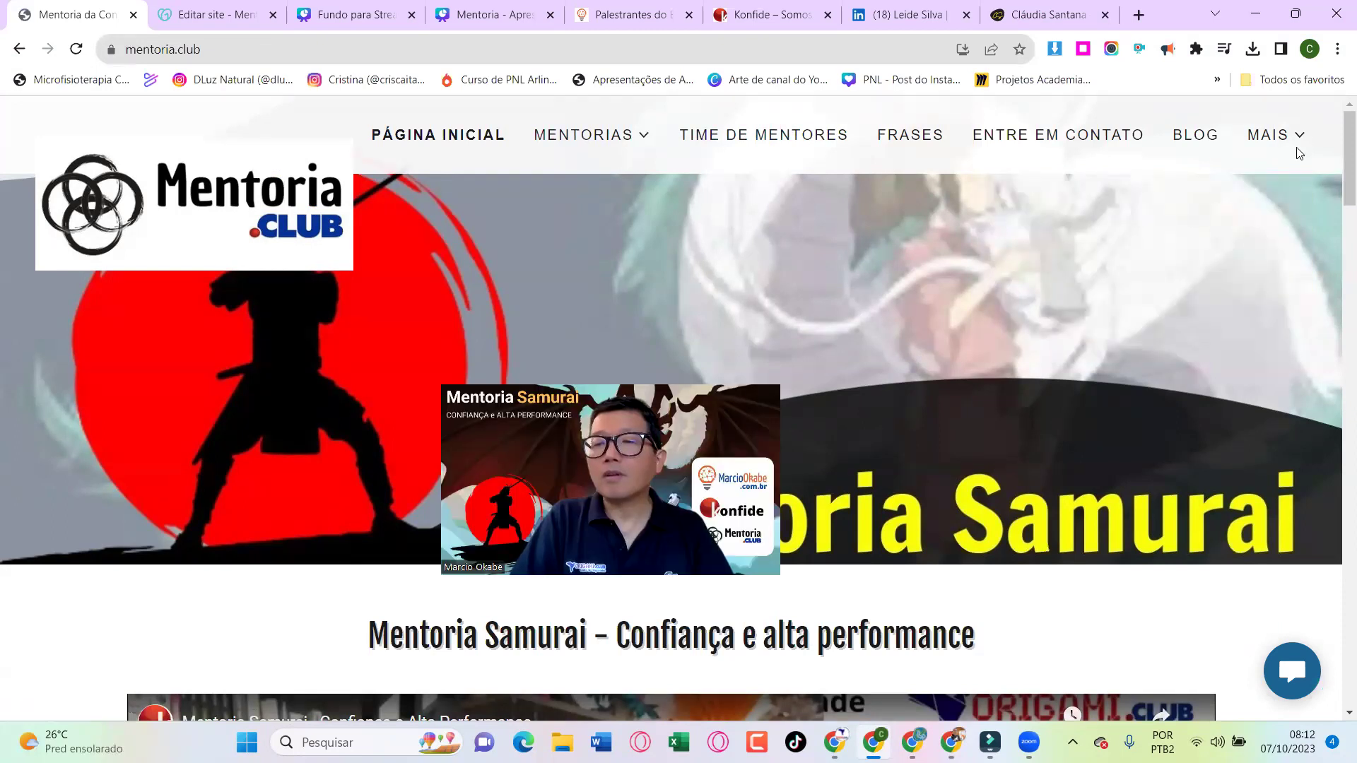
click(1299, 149)
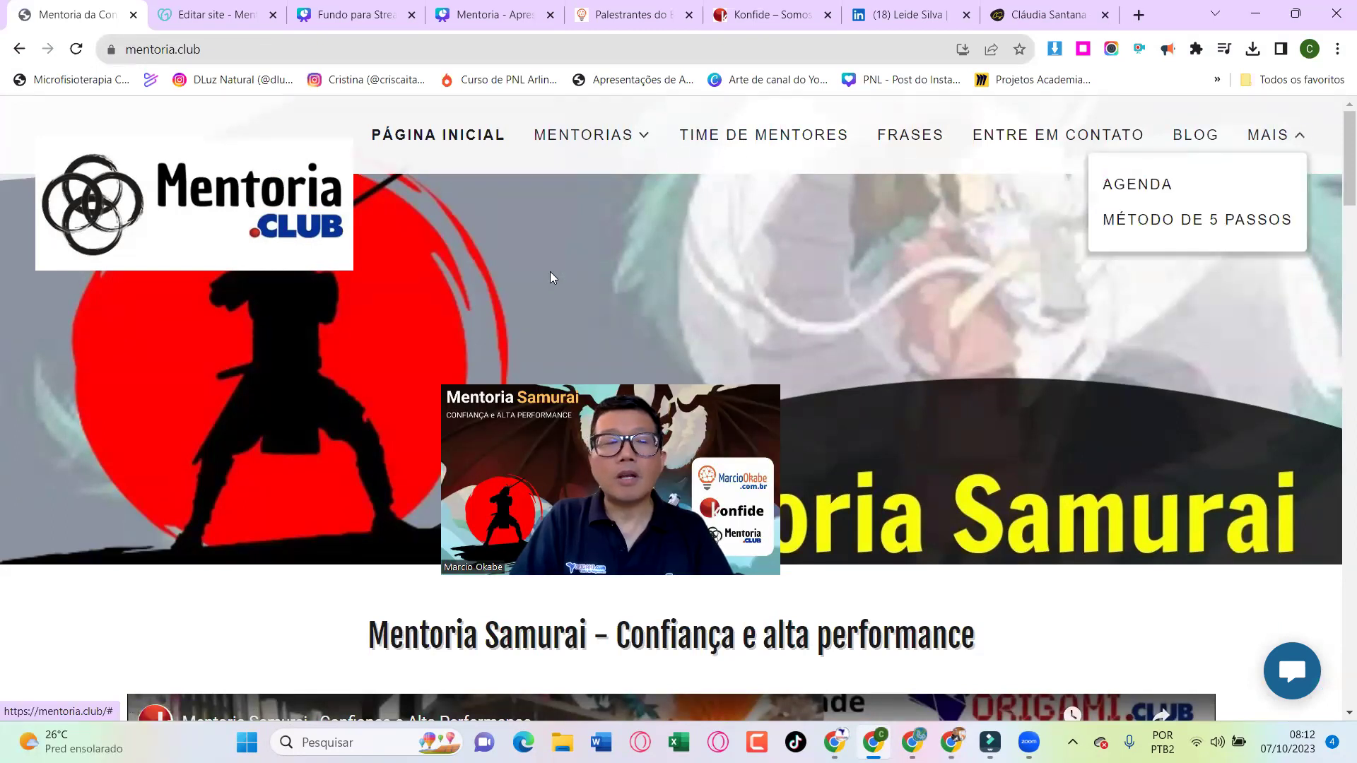
click(75, 50)
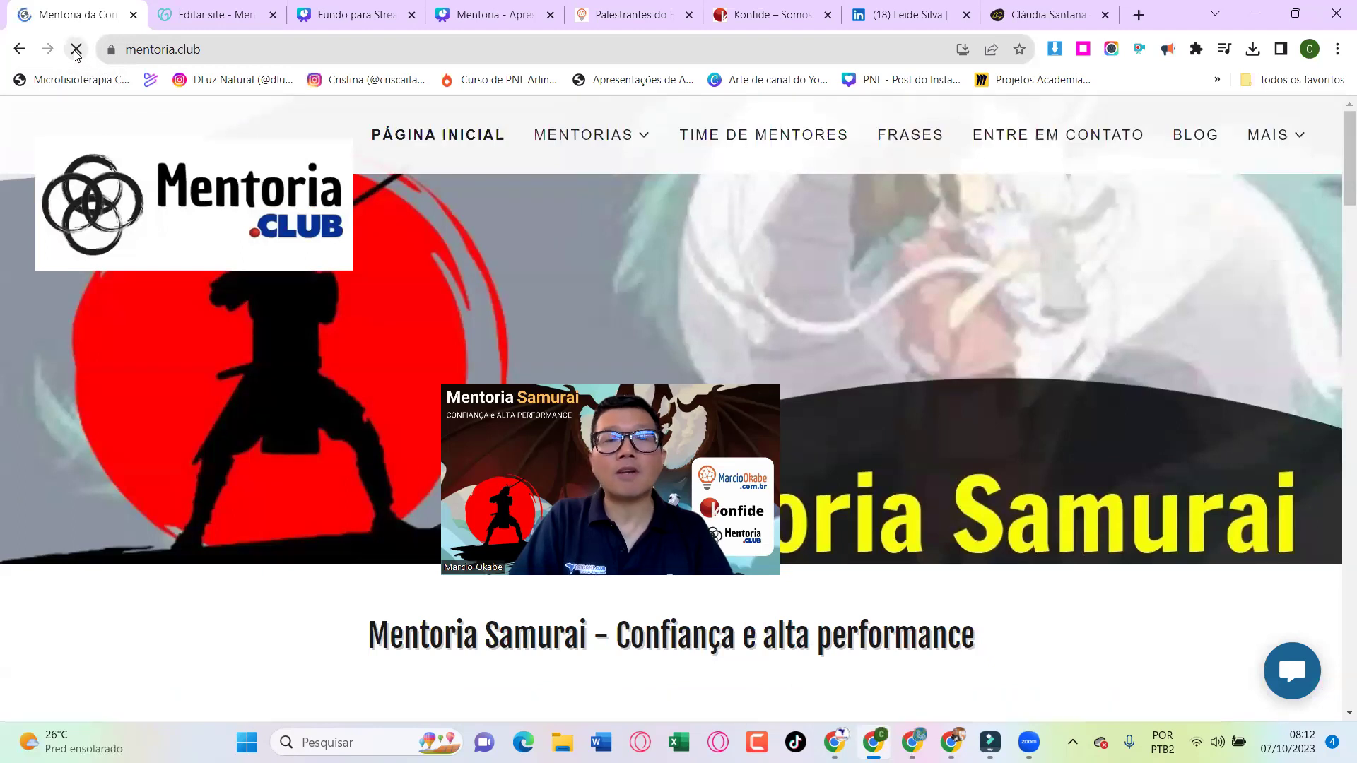
click(803, 143)
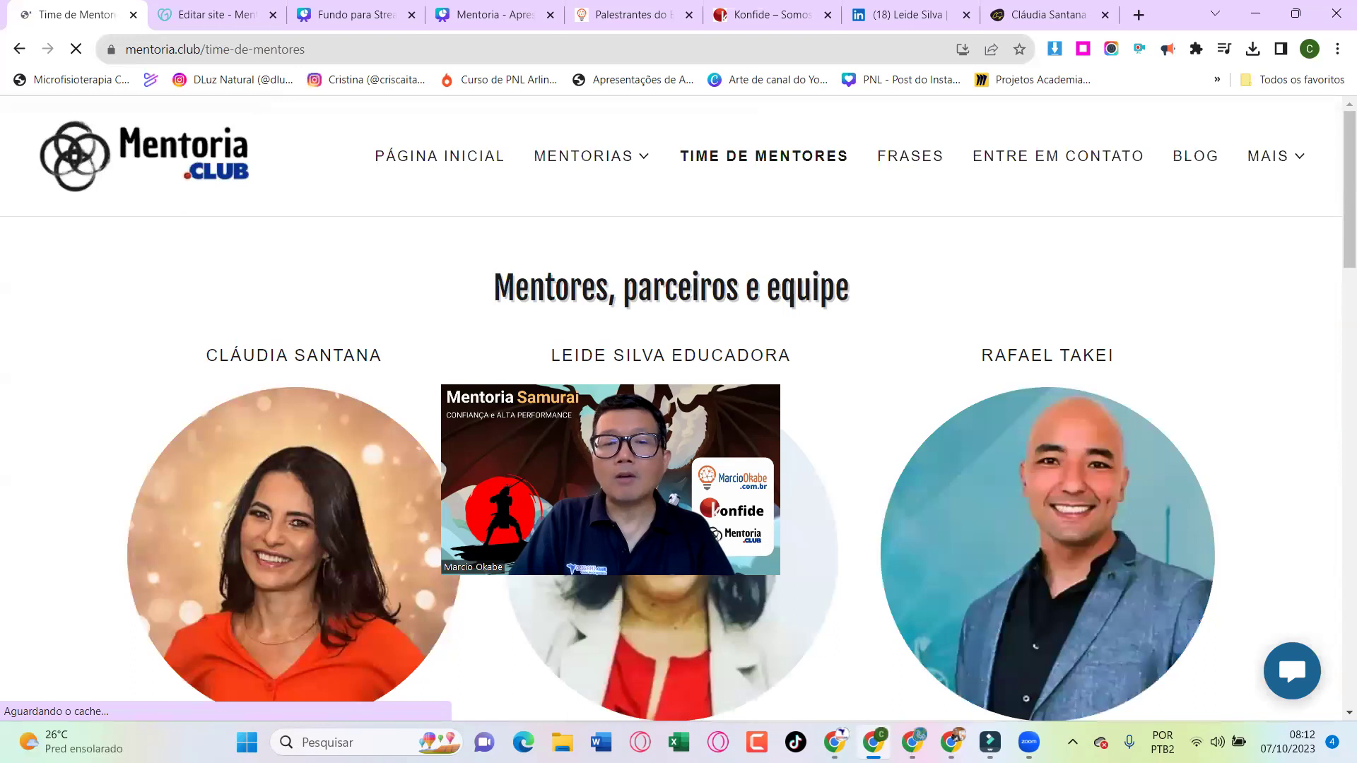
click(212, 6)
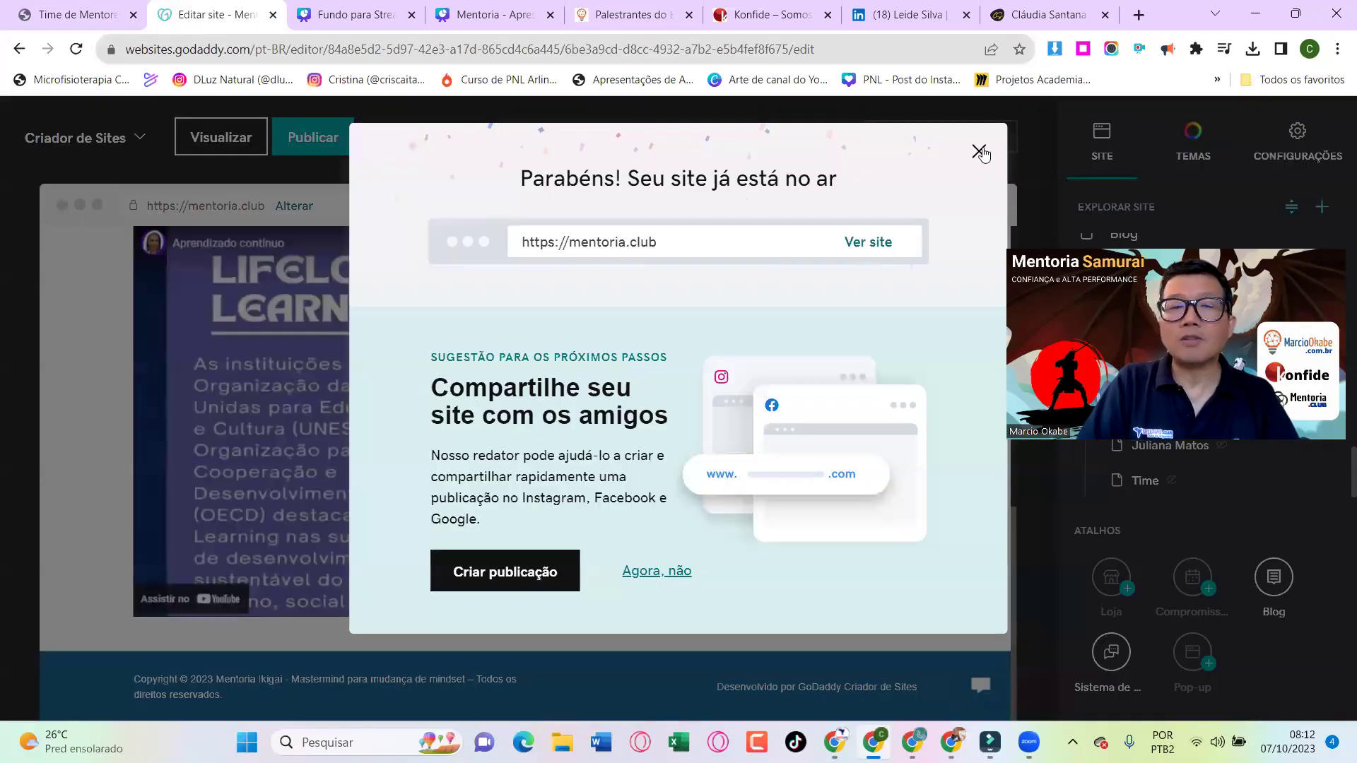
click(979, 152)
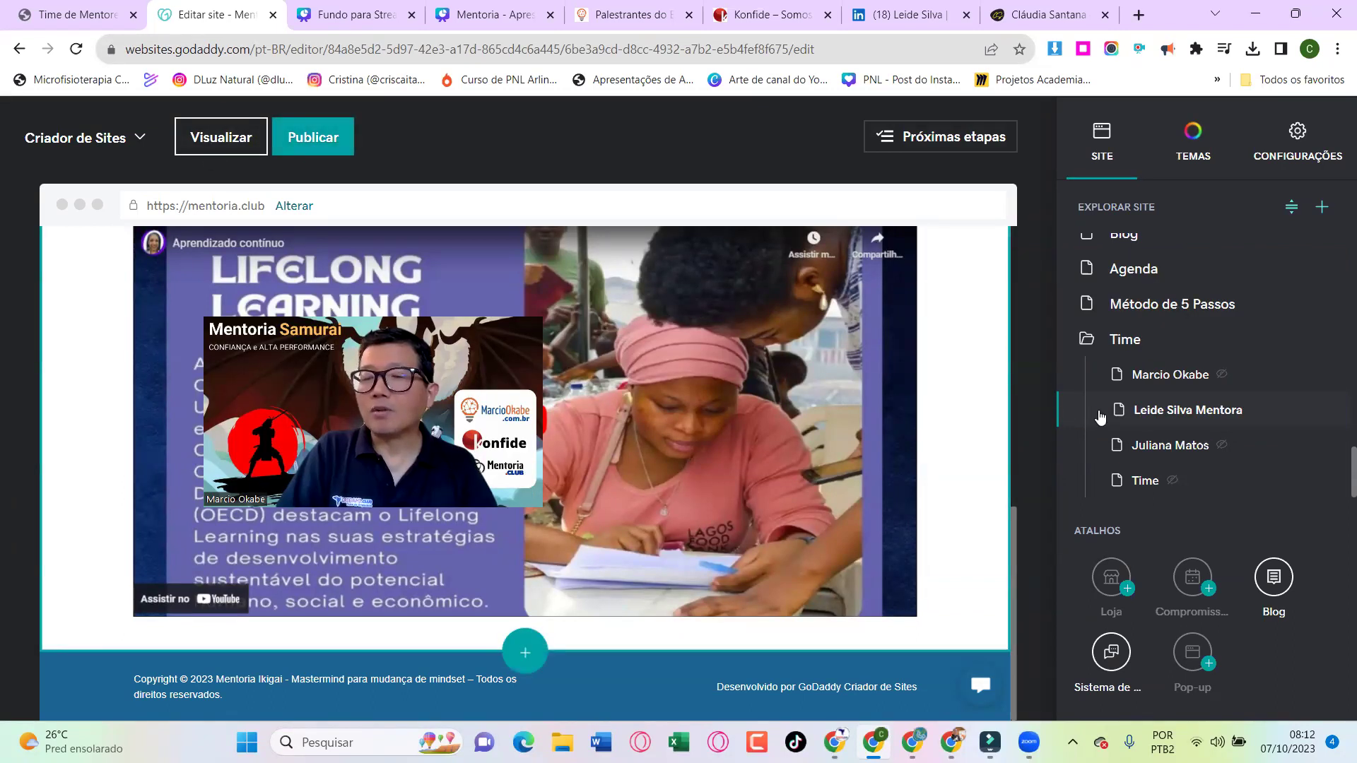
Move the Time folder directly below Time de Mentores, save with Concluído, and open Time de Mentores
scroll(1100, 417, up, 3)
scroll(1100, 417, down, 3)
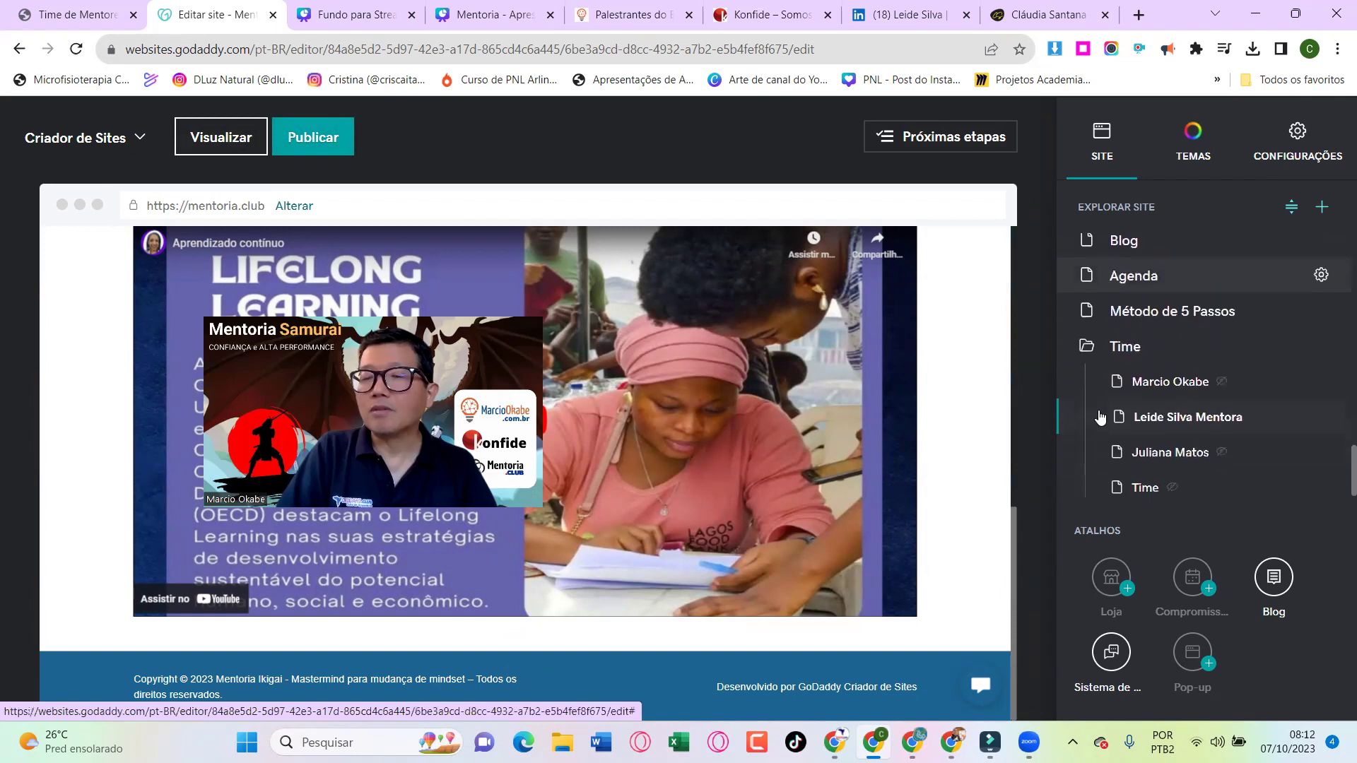
click(1293, 212)
scroll(1130, 408, up, 1)
drag(1085, 438, 1098, 271)
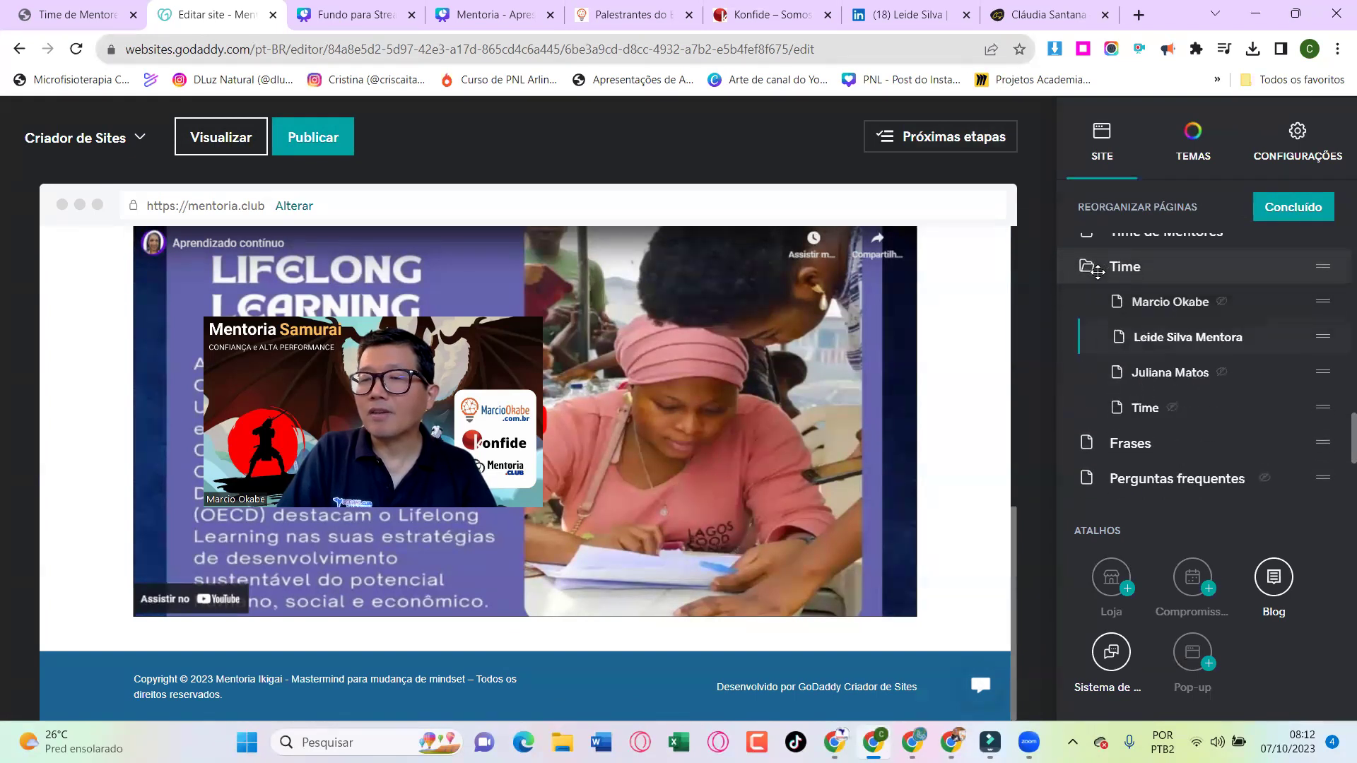
scroll(1098, 271, up, 1)
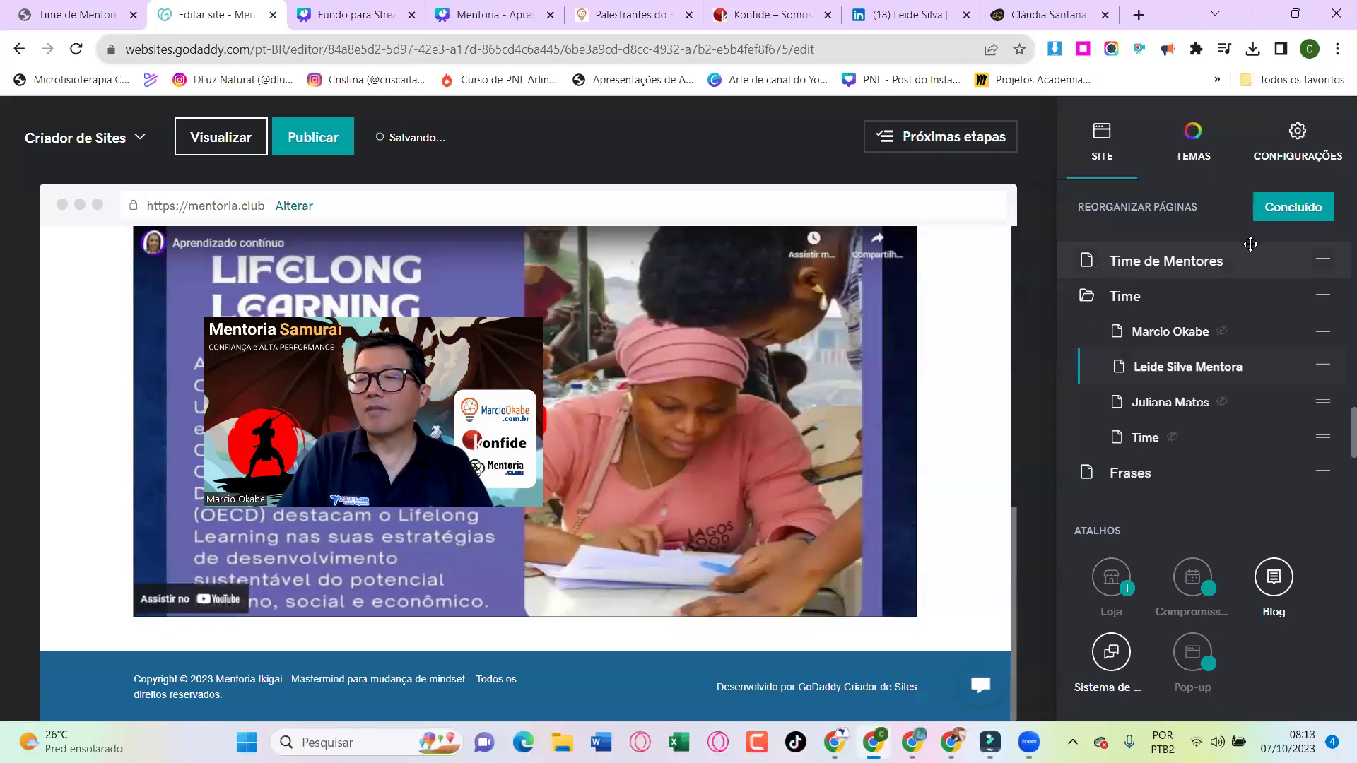
click(1301, 214)
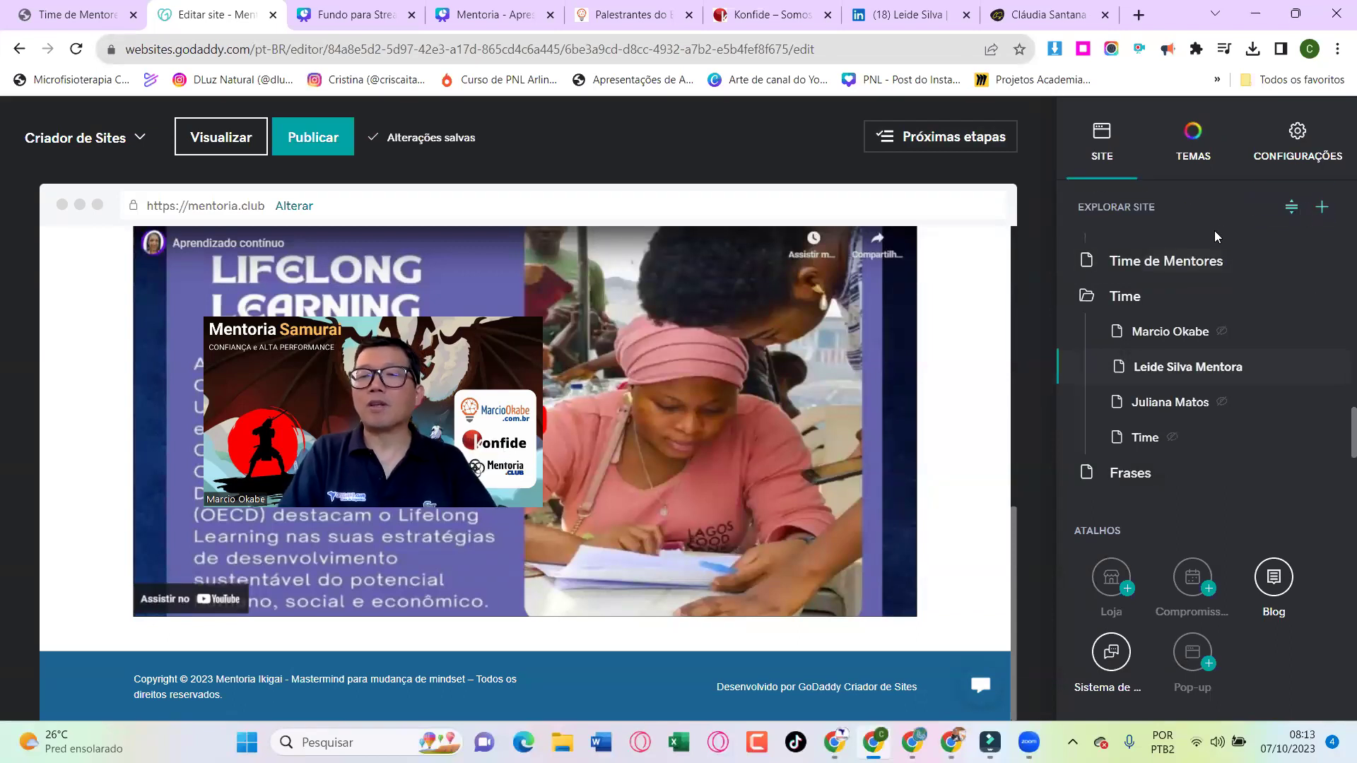
click(1184, 261)
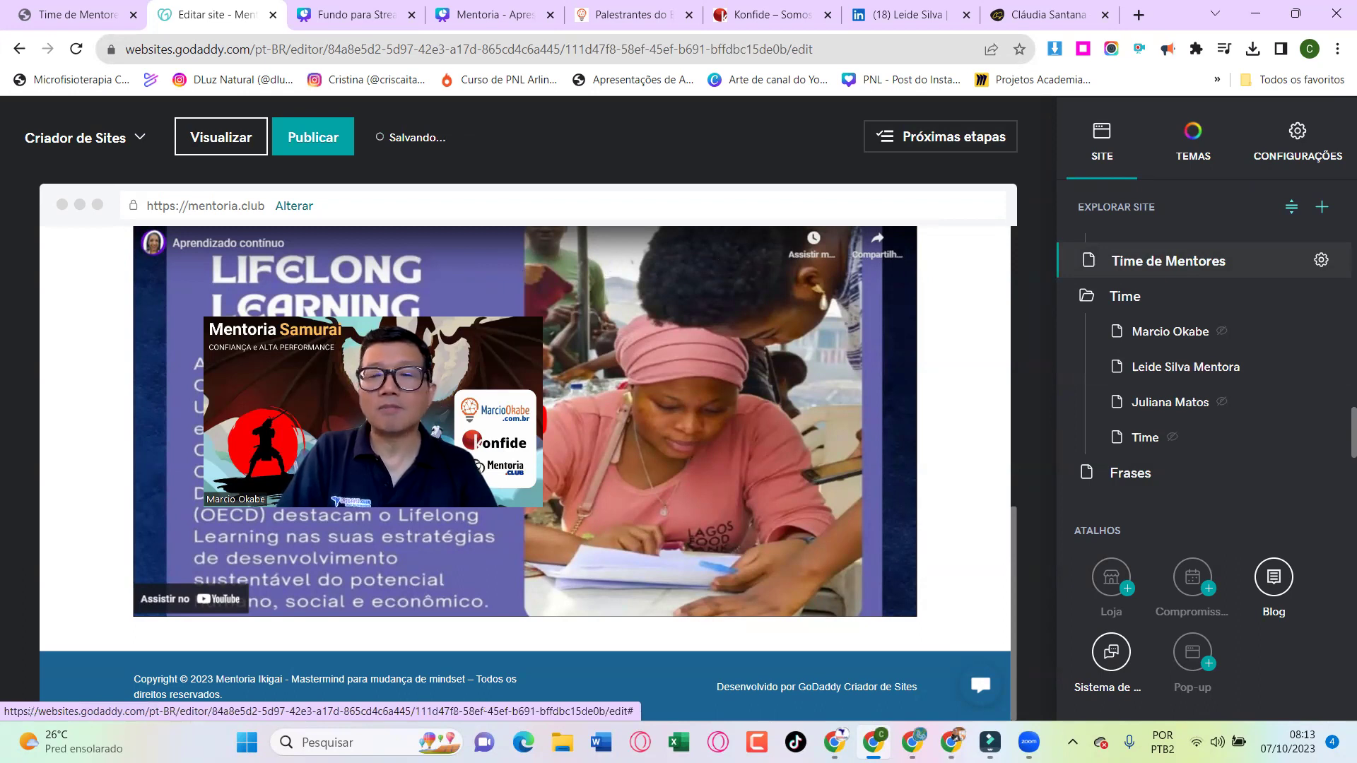
Change the educator card's Saiba mais button link type from its linktr.ee address to Página
scroll(698, 400, up, 12)
scroll(697, 398, down, 1)
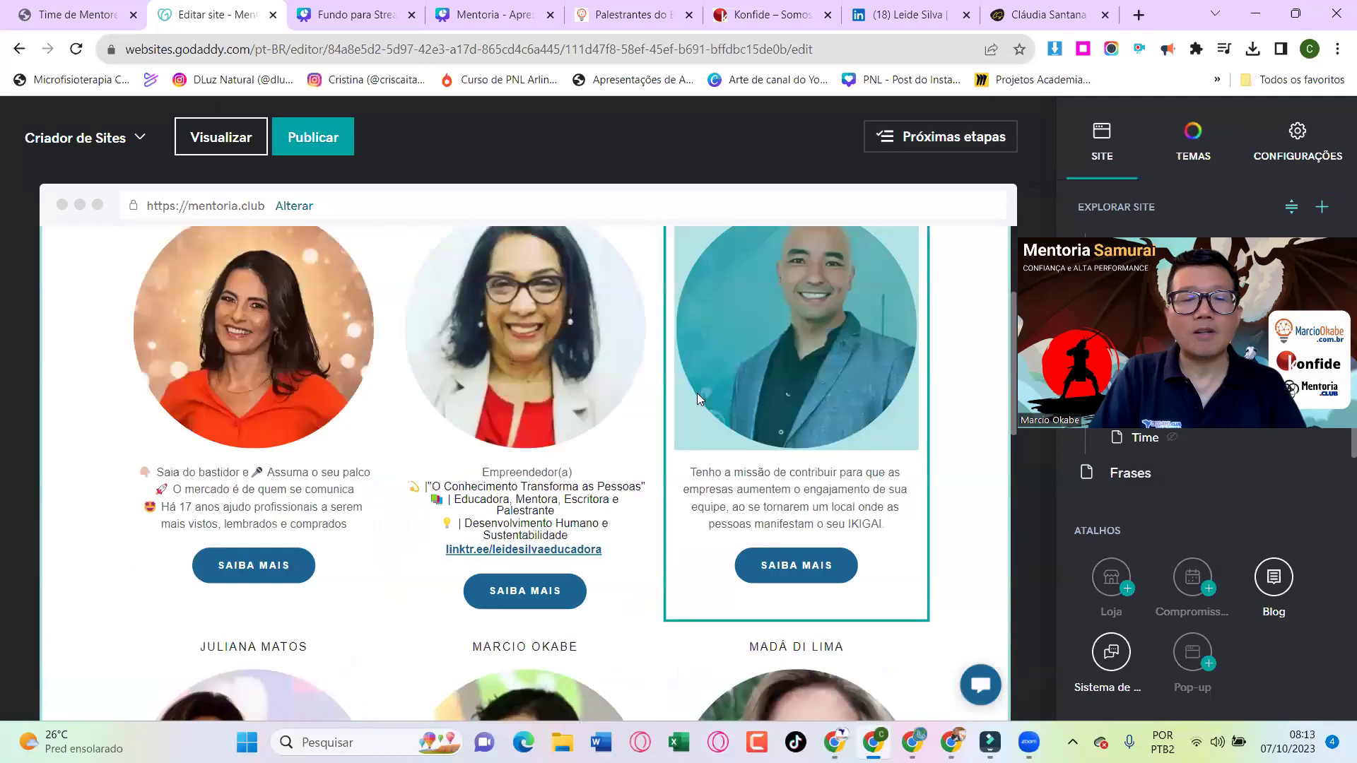
scroll(697, 393, down, 1)
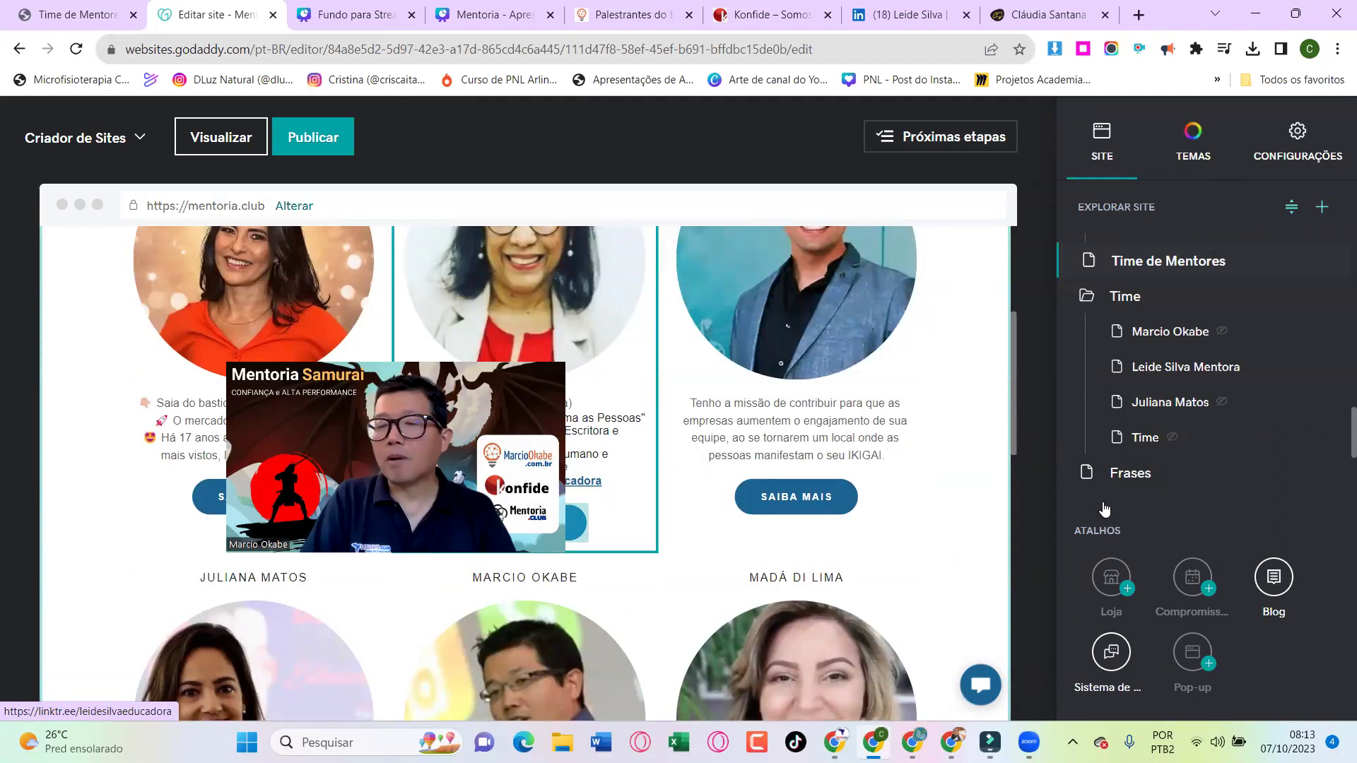
click(1320, 485)
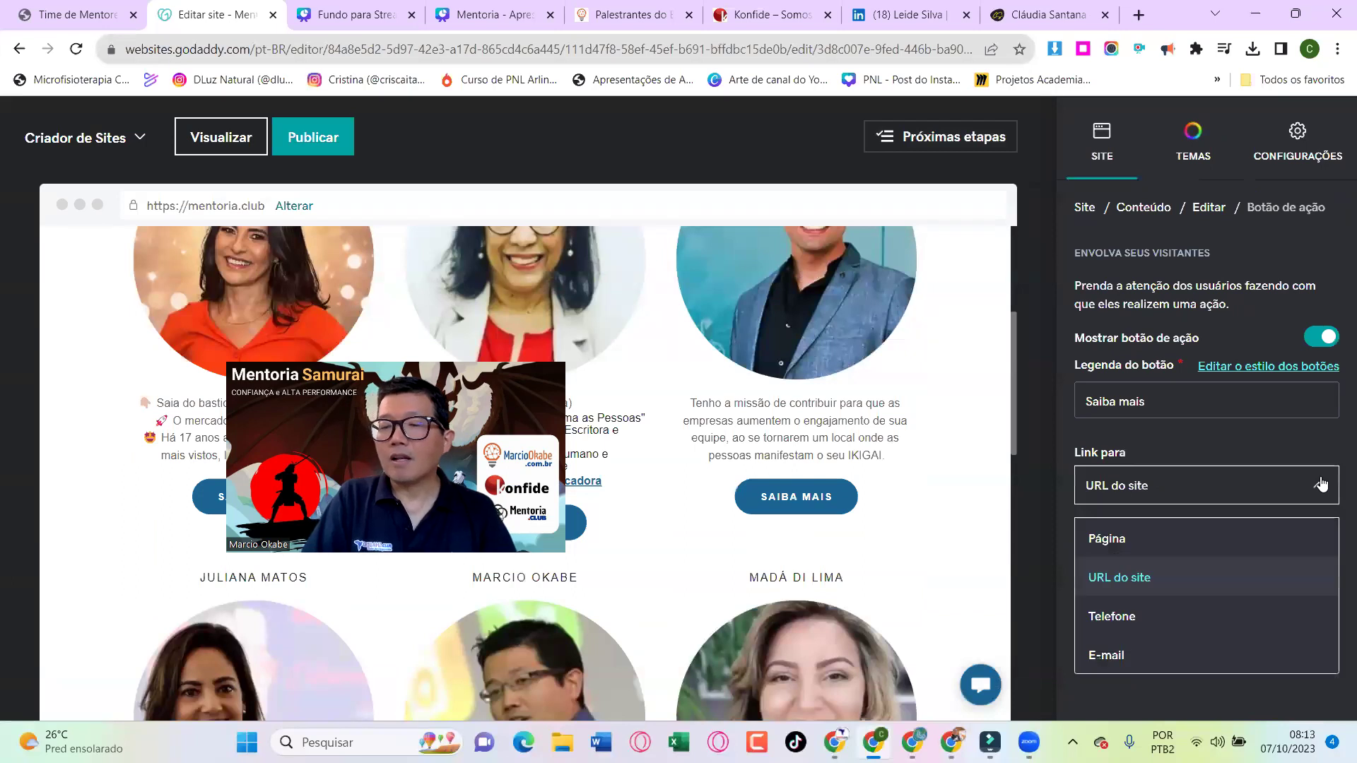
scroll(1326, 584, up, 5)
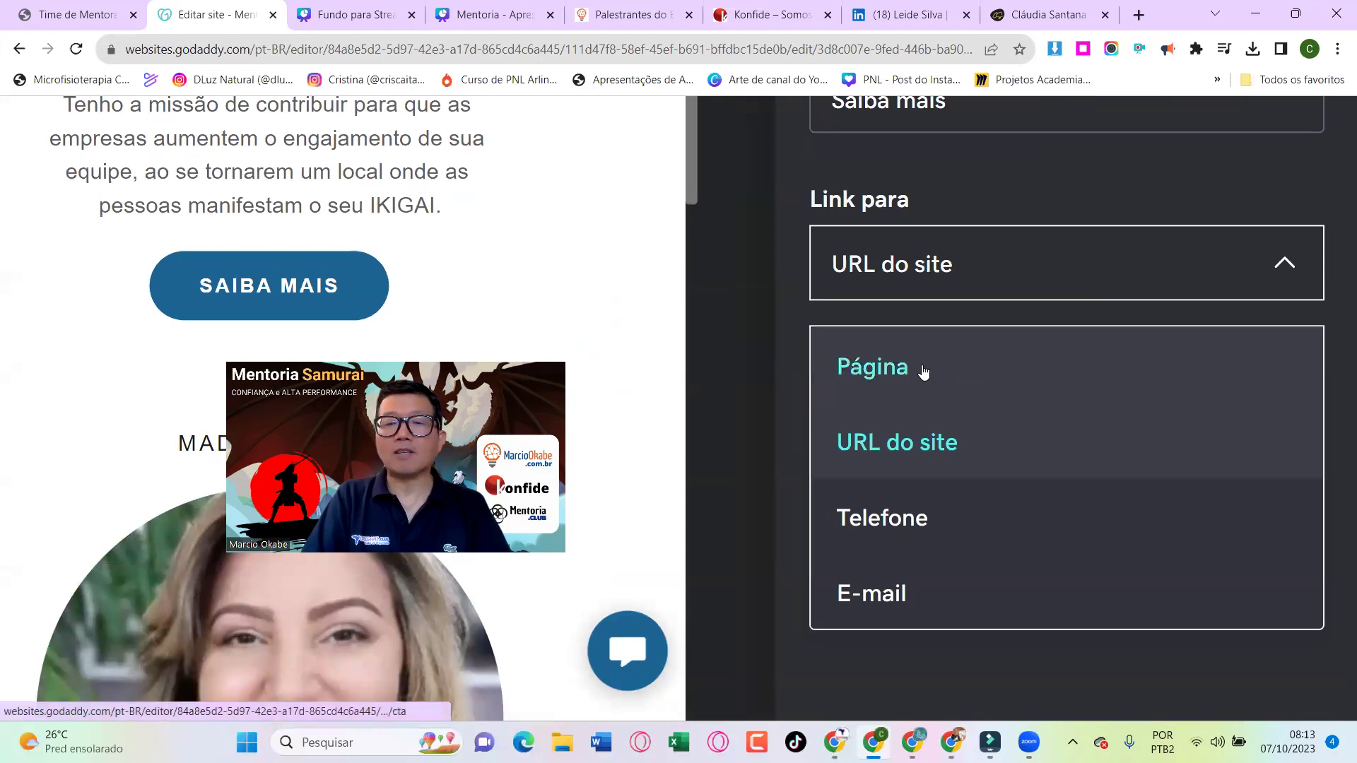
scroll(924, 373, up, 3)
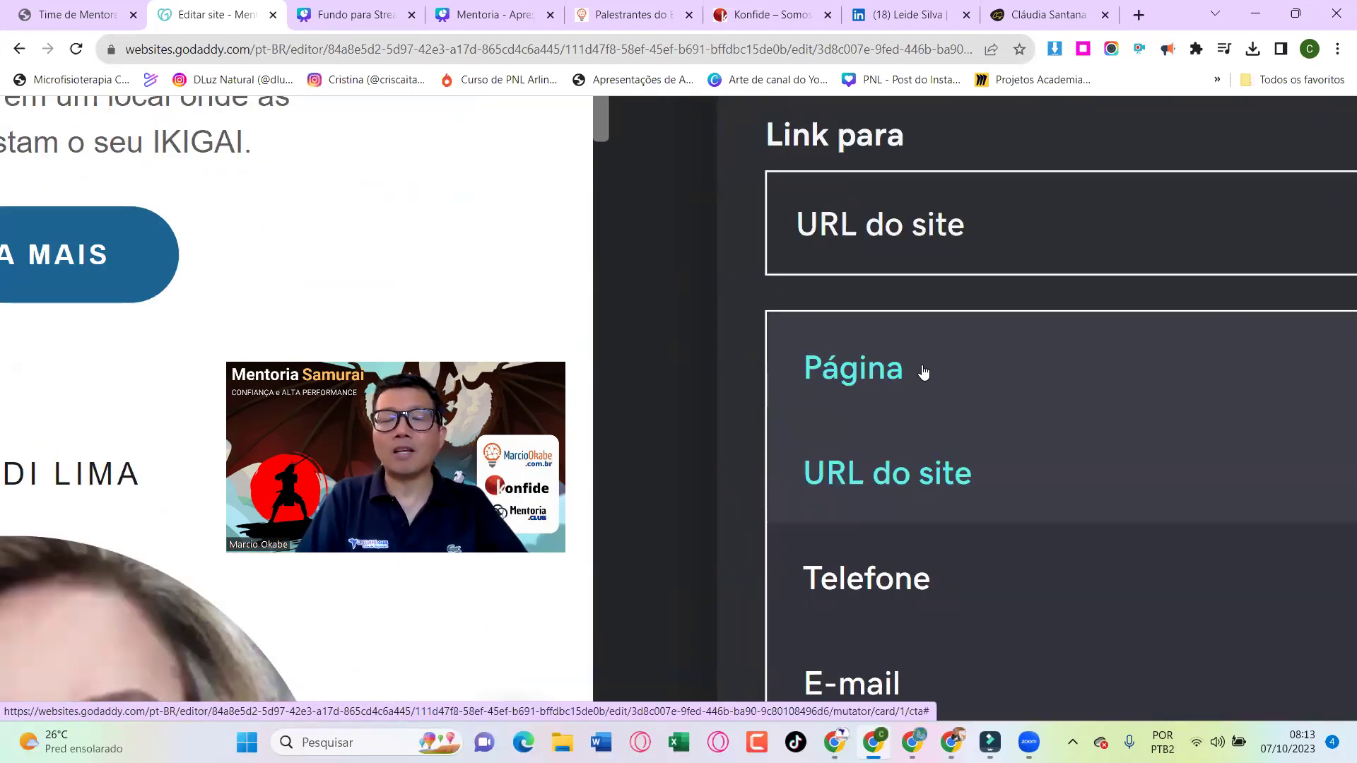
click(924, 372)
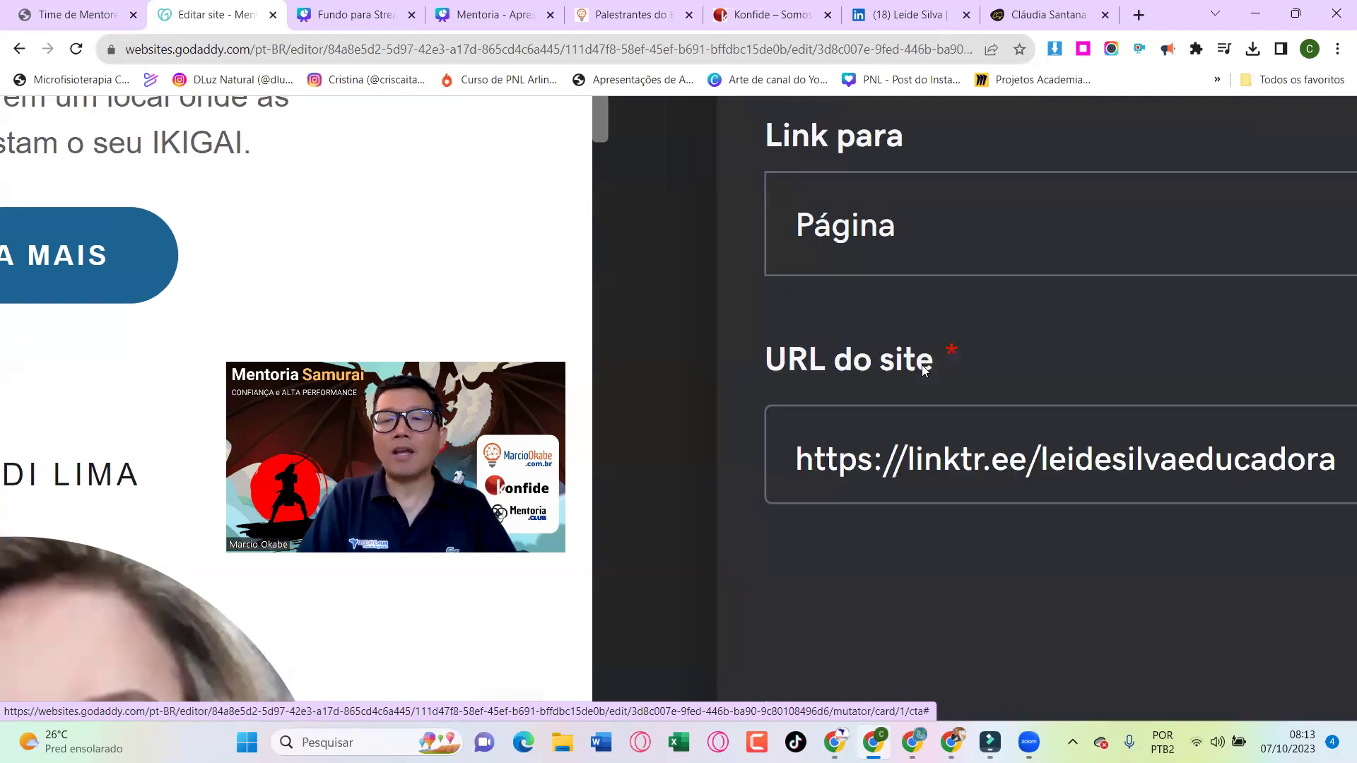
Pick the educator's mentor page in the Página dropdown as the button's link, then start publishing
scroll(1120, 495, down, 2)
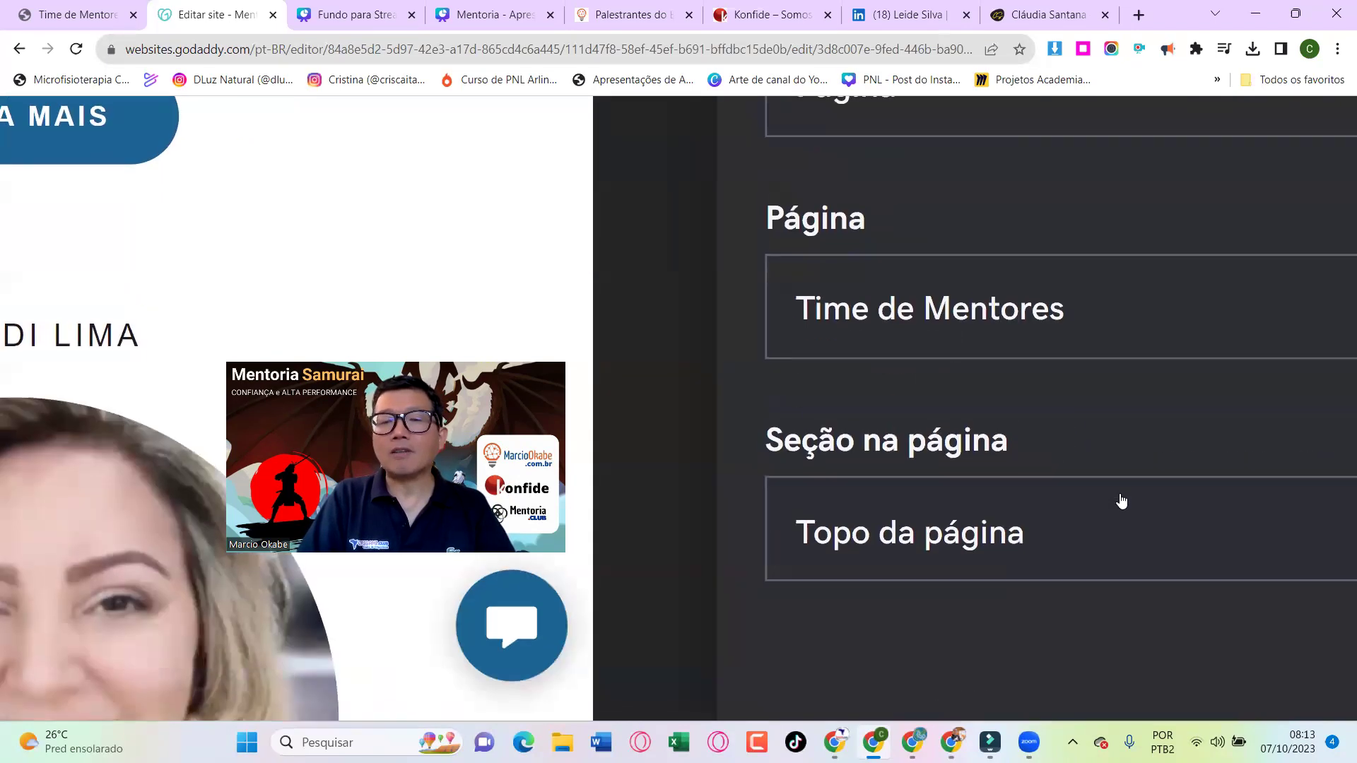
scroll(1120, 495, down, 3)
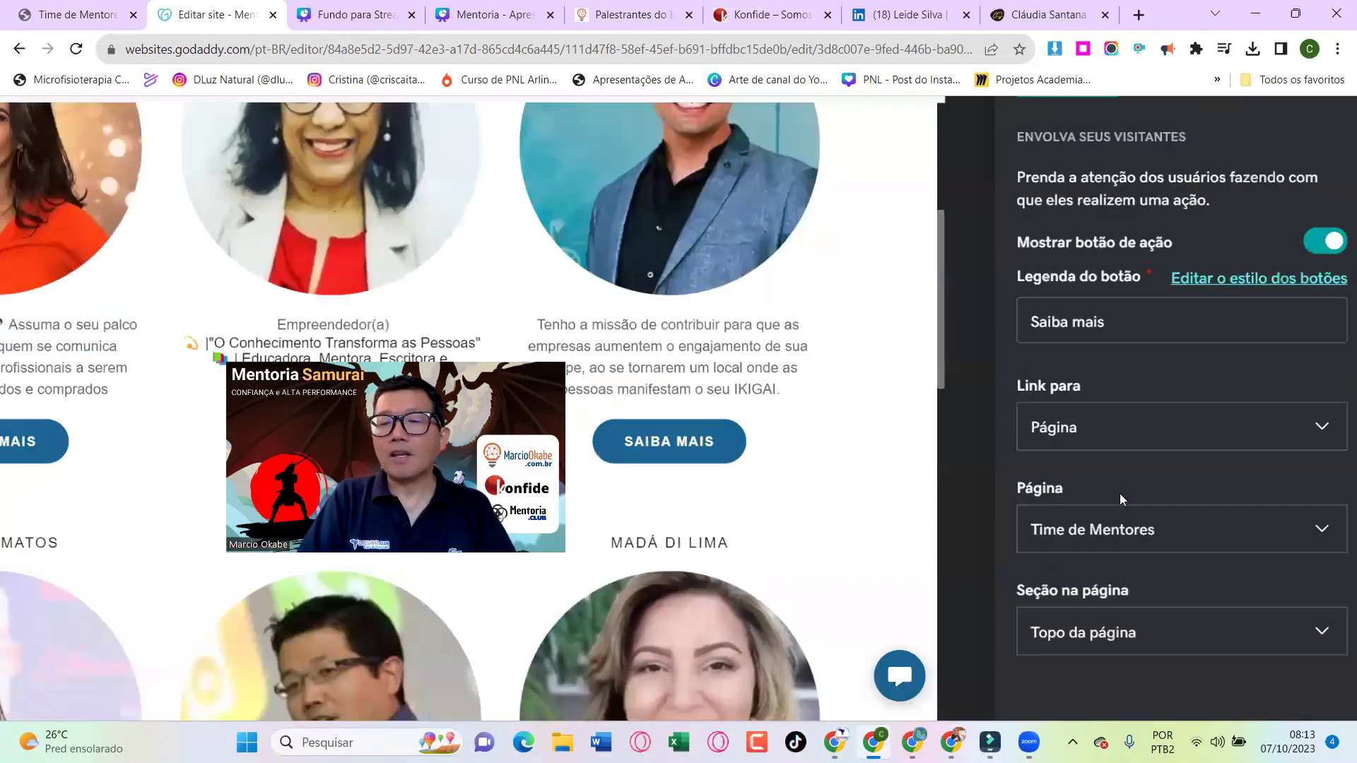
click(1326, 530)
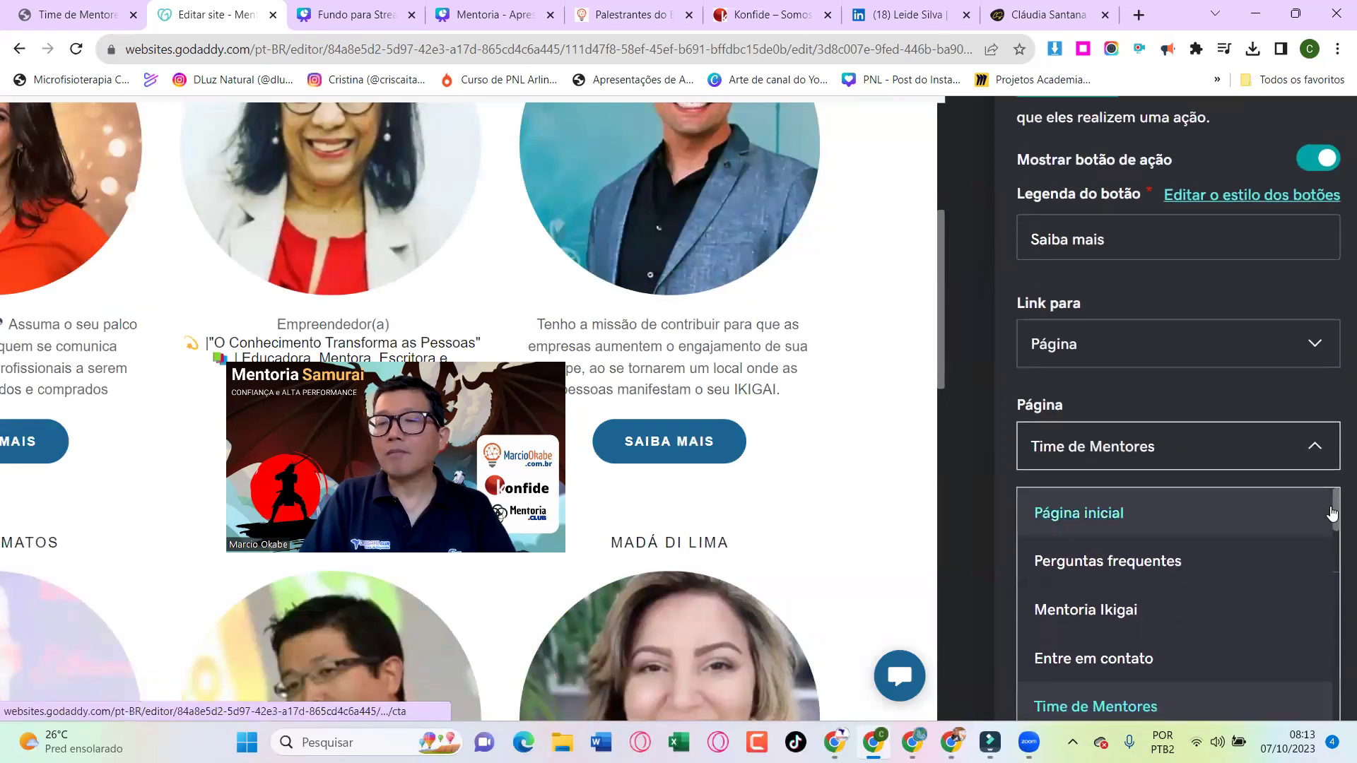
click(1322, 448)
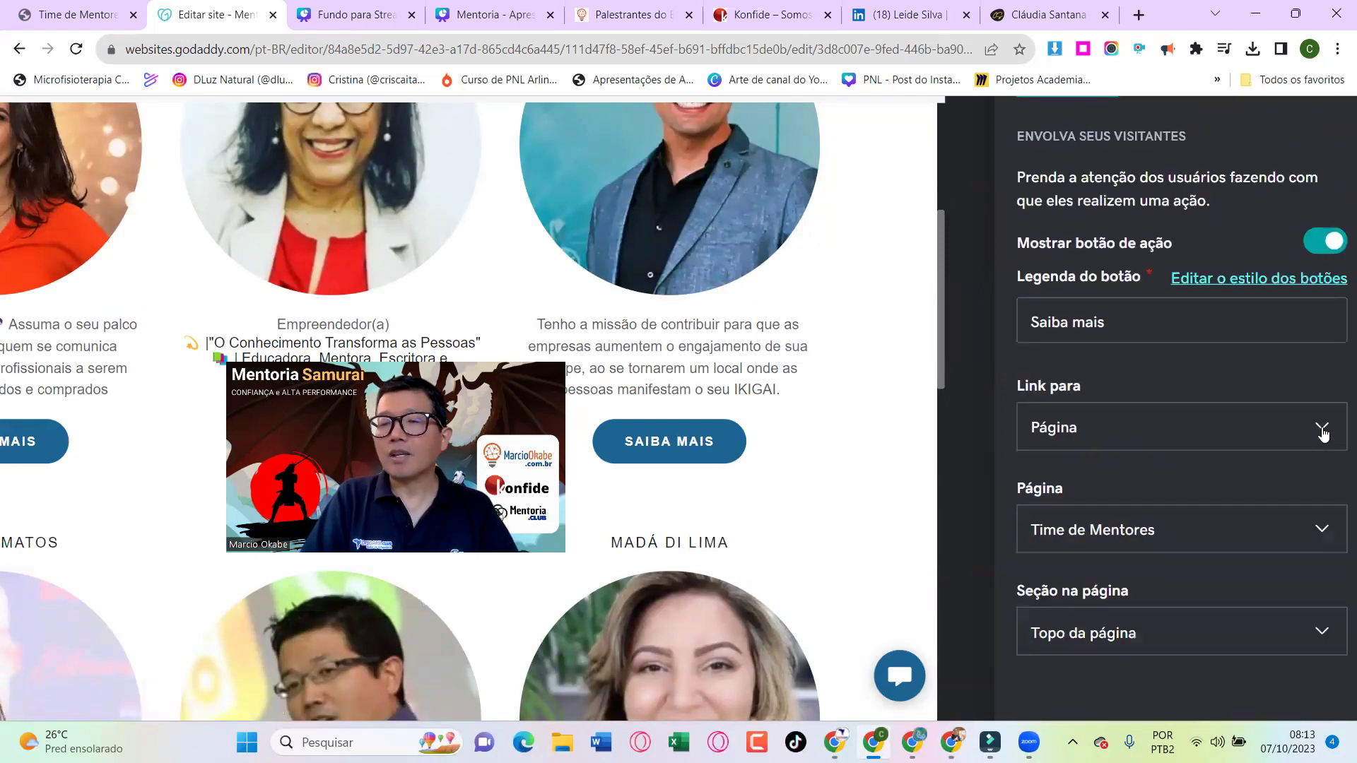
click(1322, 534)
scroll(1178, 467, down, 7)
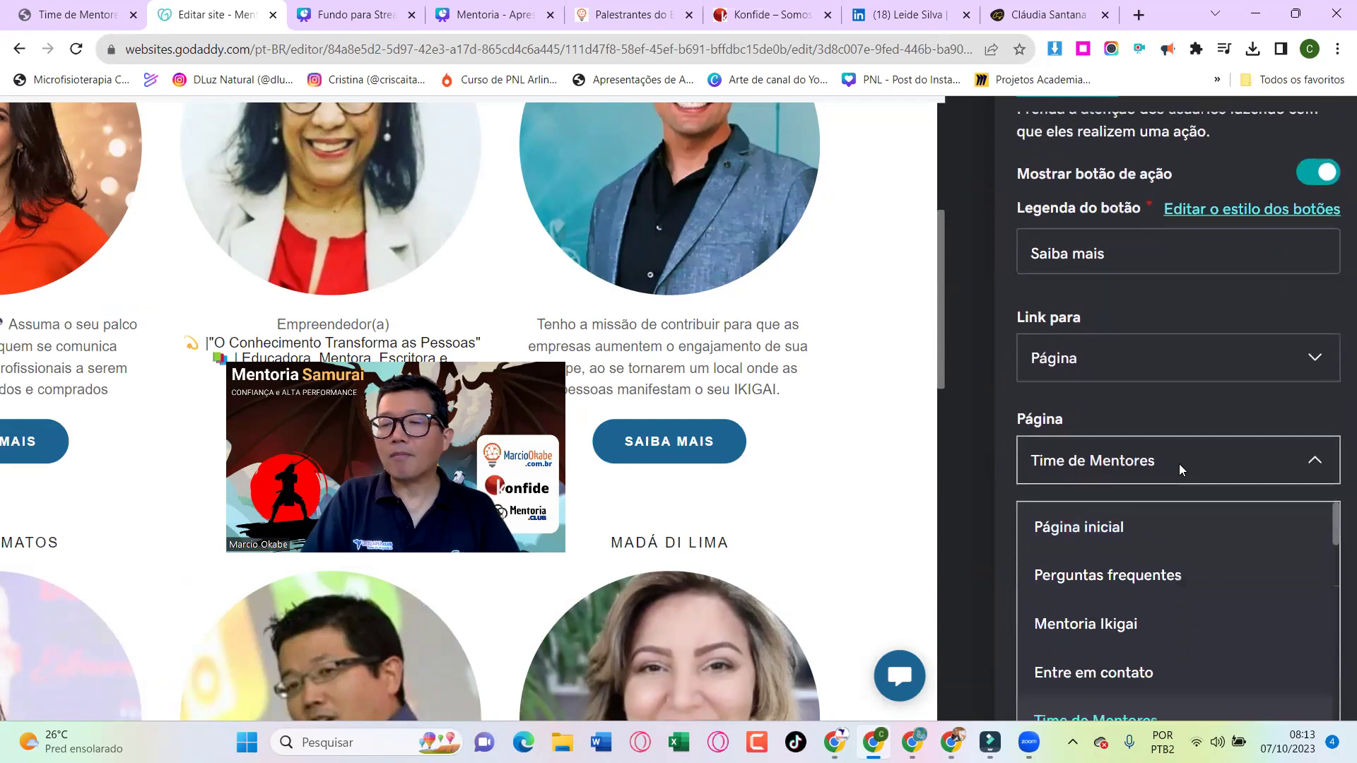
scroll(1211, 570, down, 15)
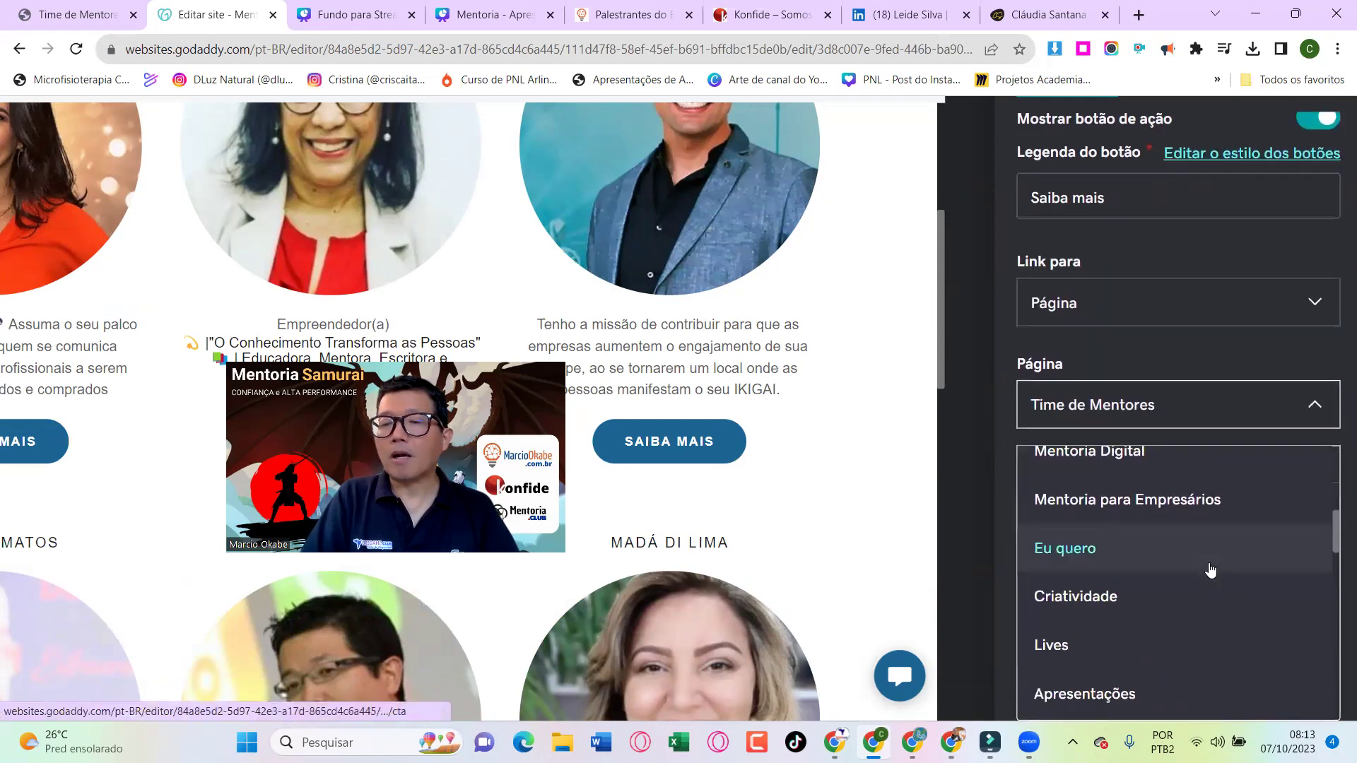
scroll(1211, 569, down, 1)
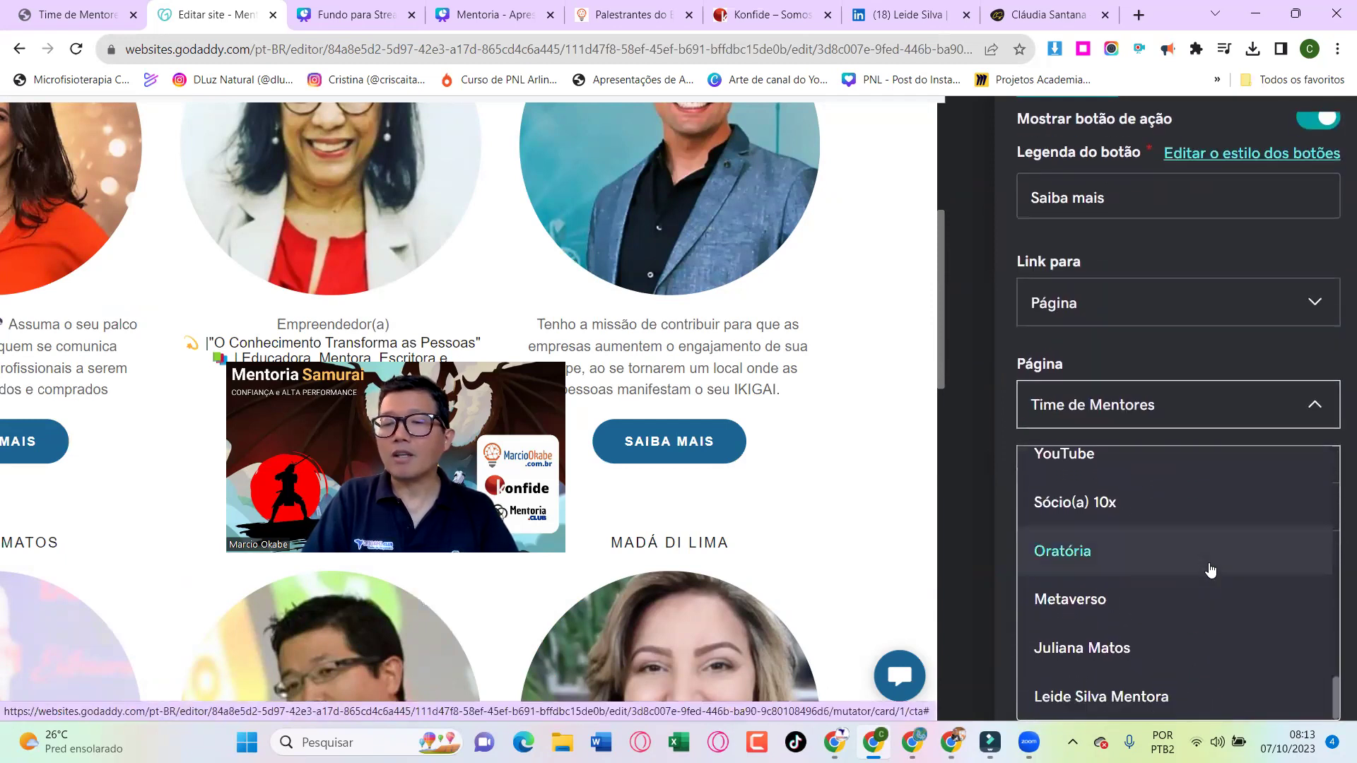
click(1122, 699)
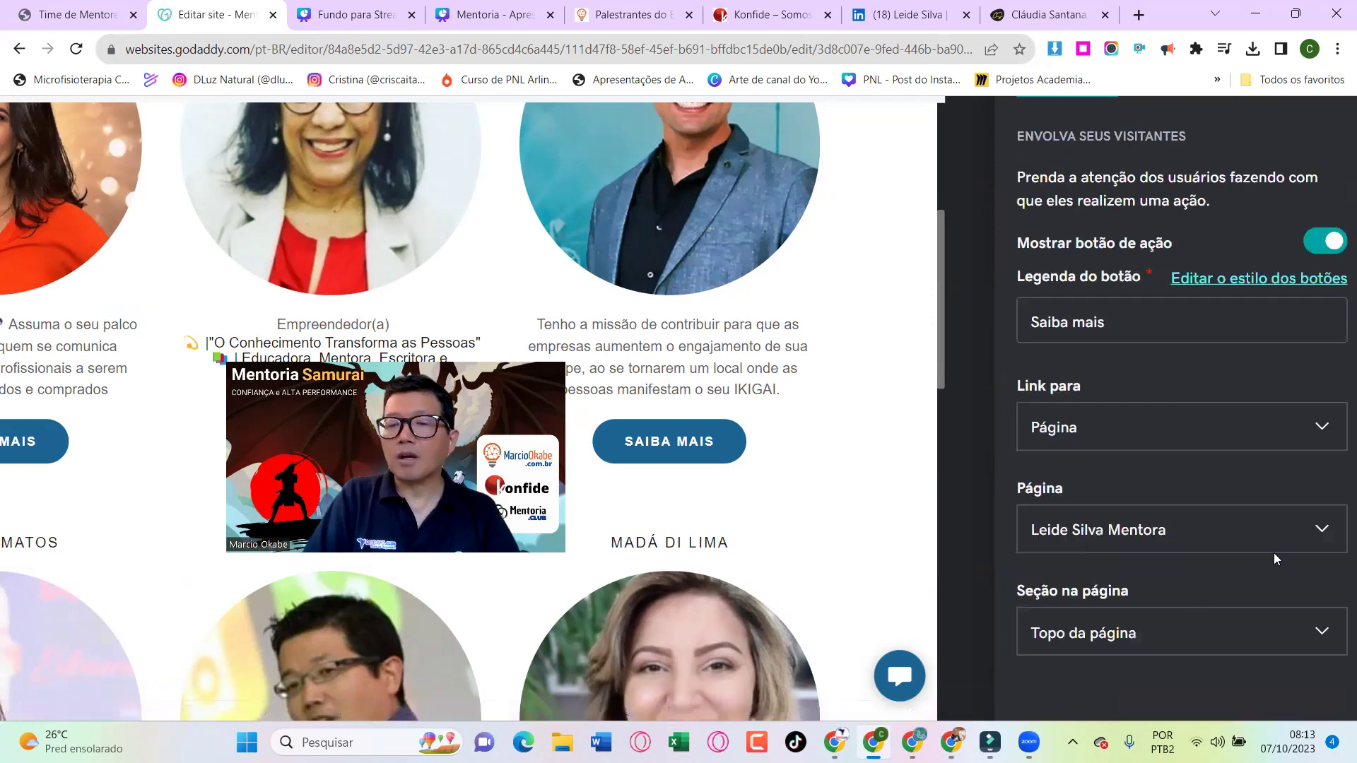
ctrl+scroll(1273, 565, up, 5)
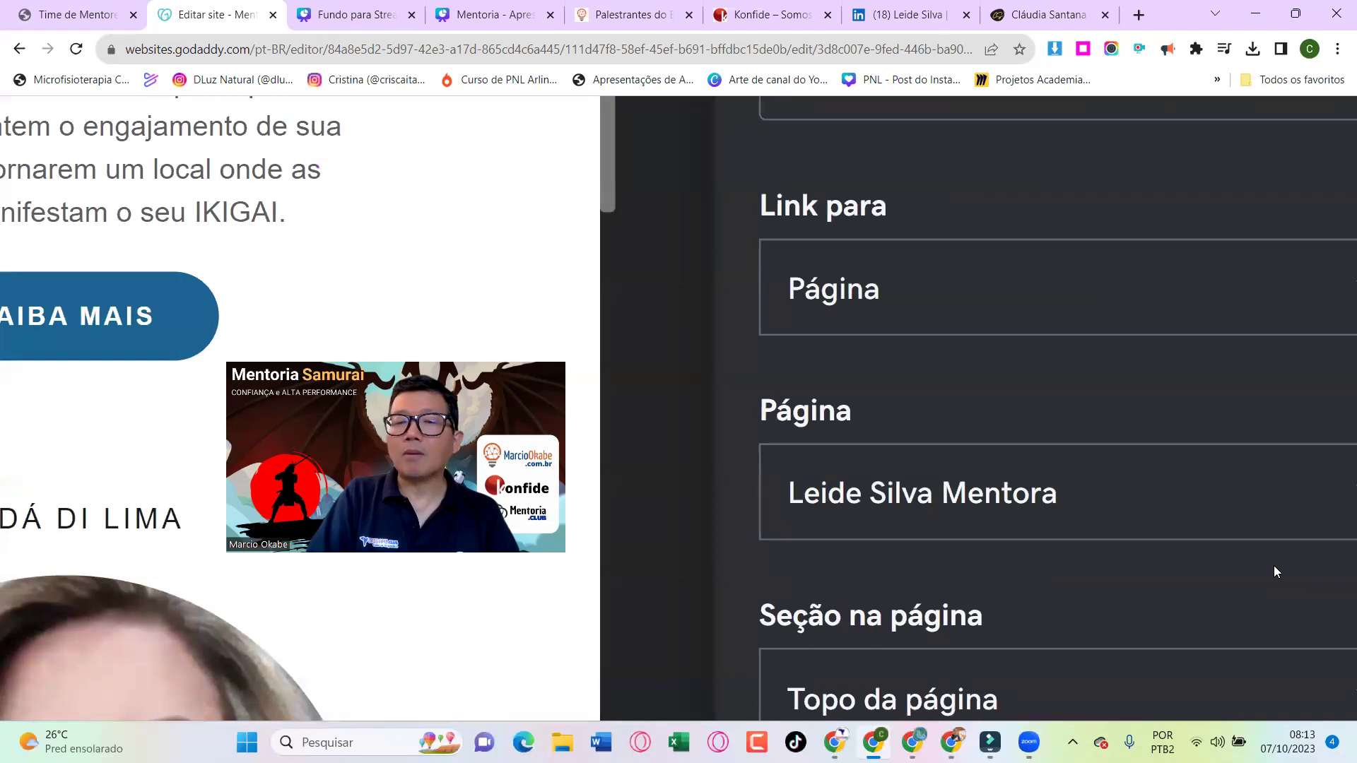
ctrl+scroll(1274, 565, down, 5)
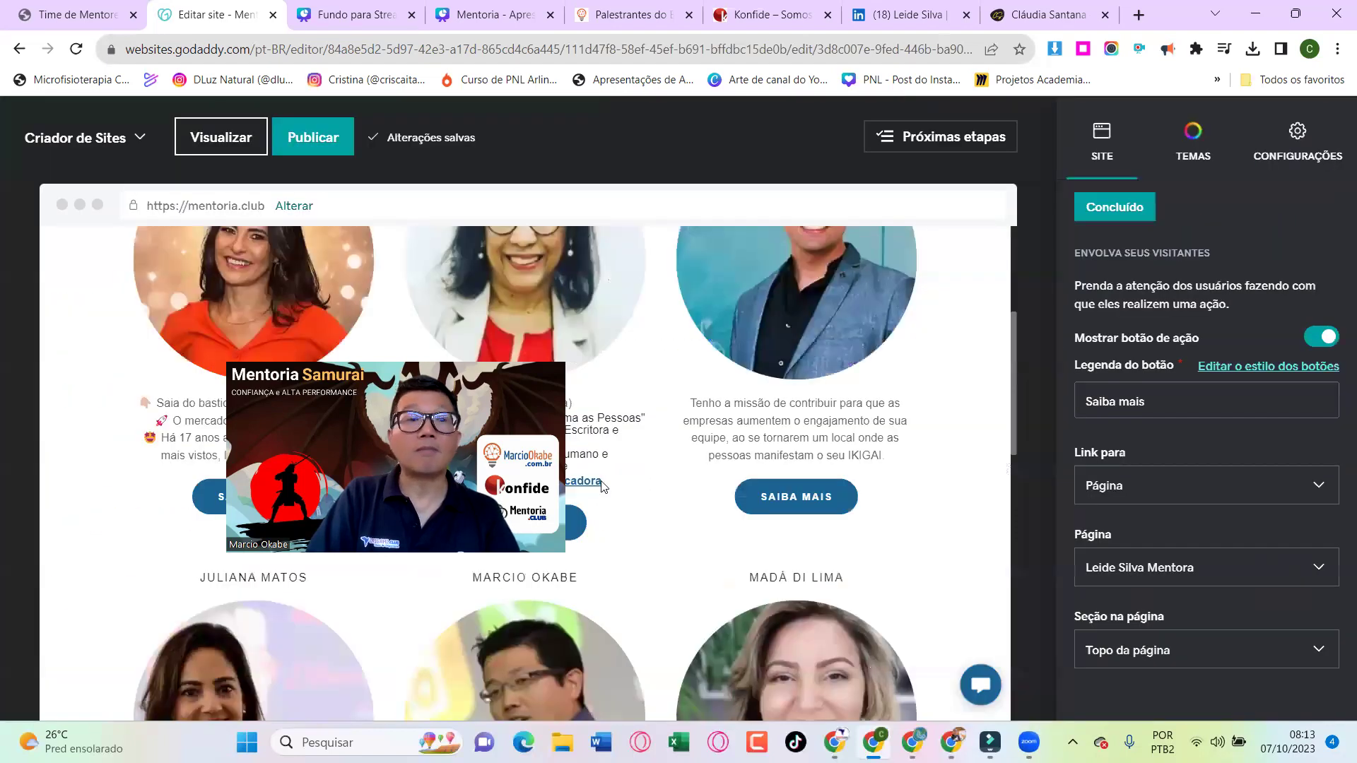
click(321, 135)
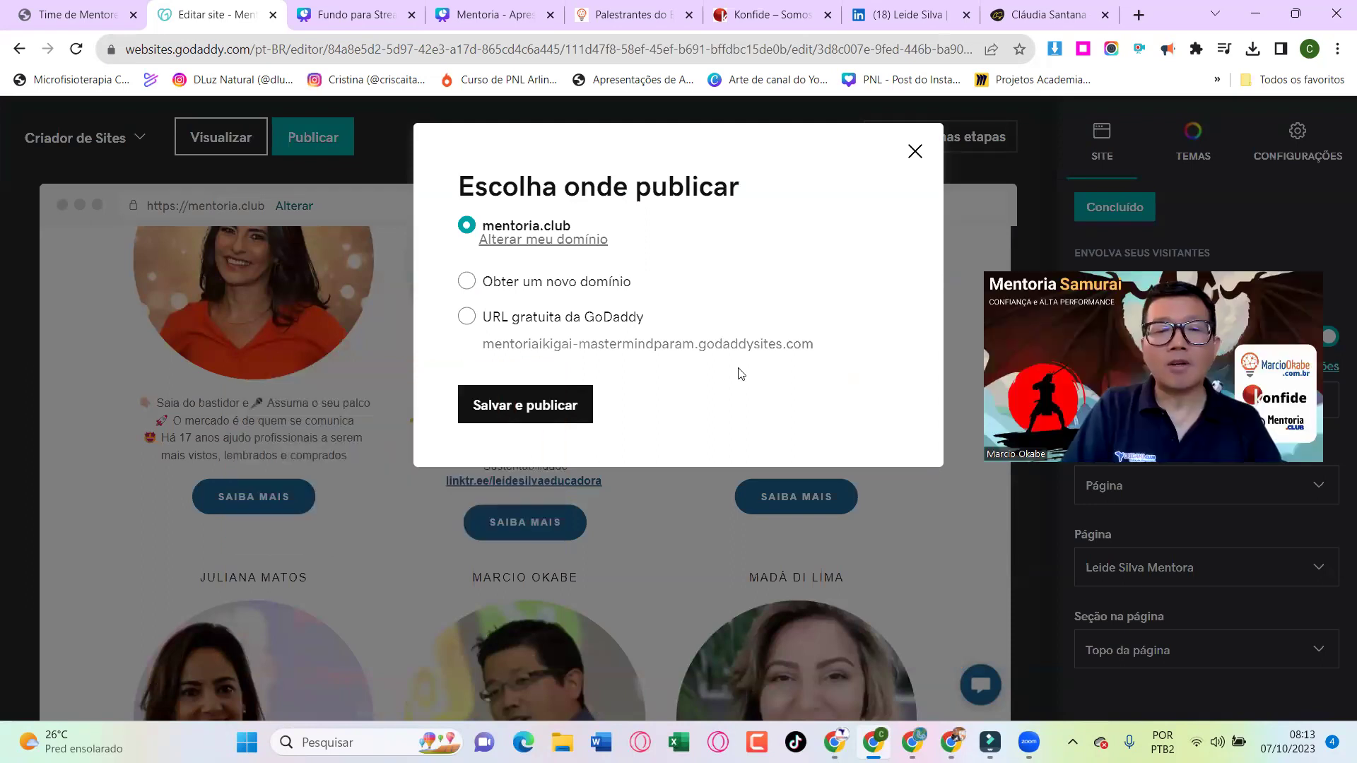
Save and publish the site to mentoria.club, then view the live Time de Mentores tab
click(526, 402)
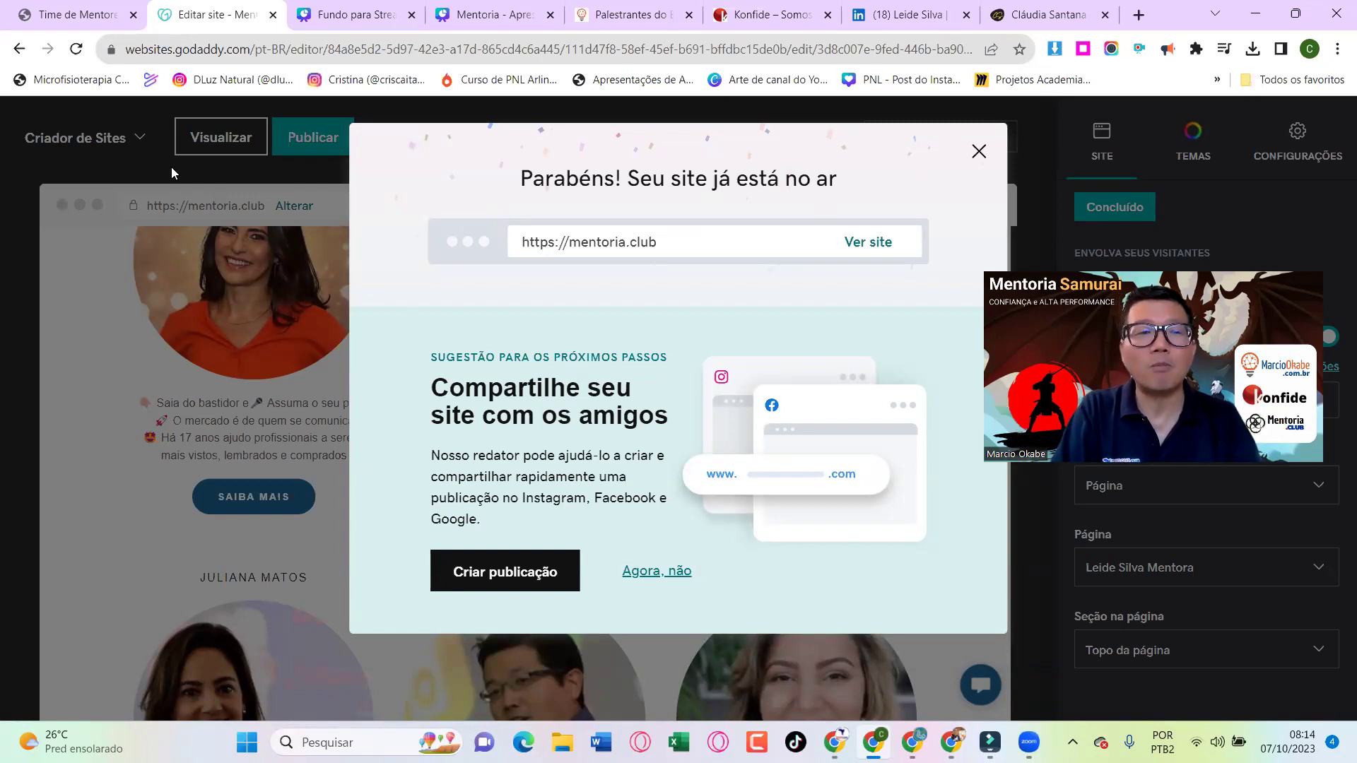
click(82, 6)
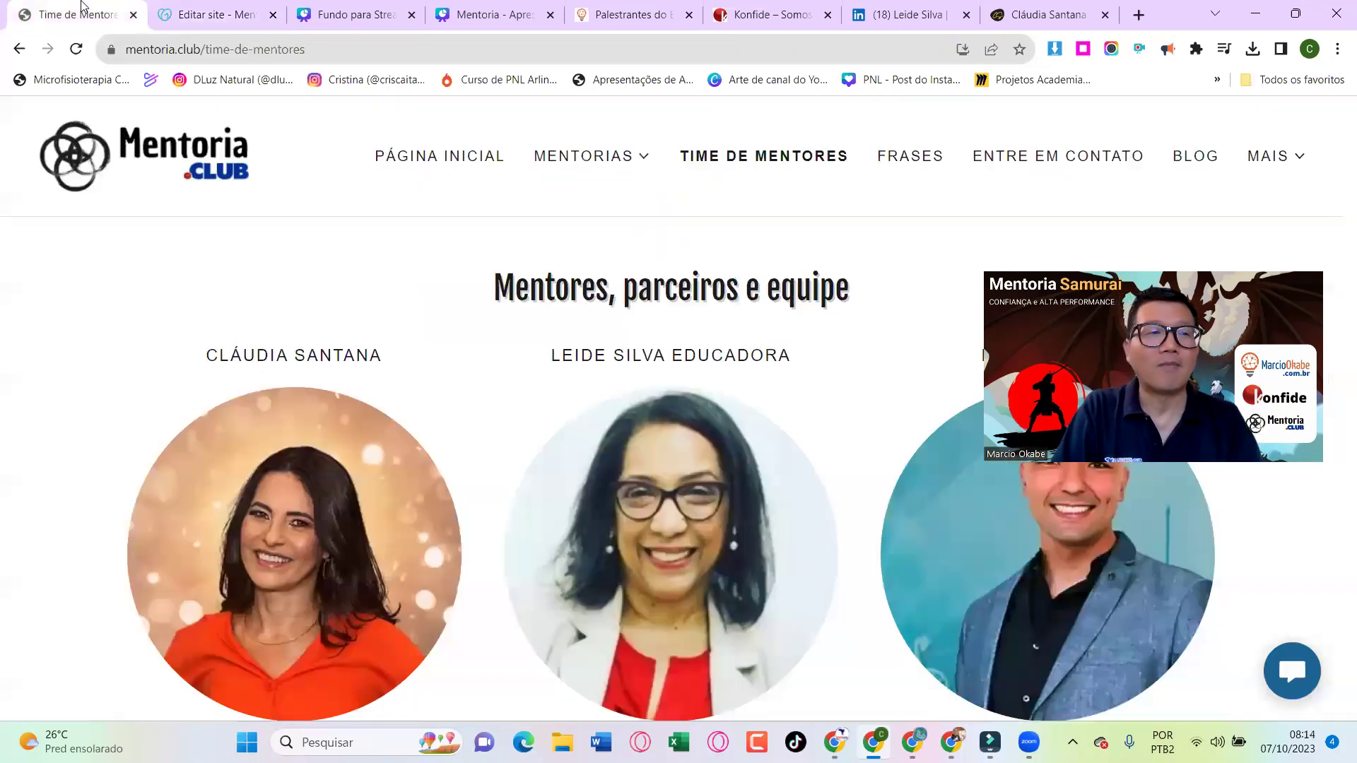
From the live team page, open the educator's mentor page via Saiba mais and scroll through it
click(157, 152)
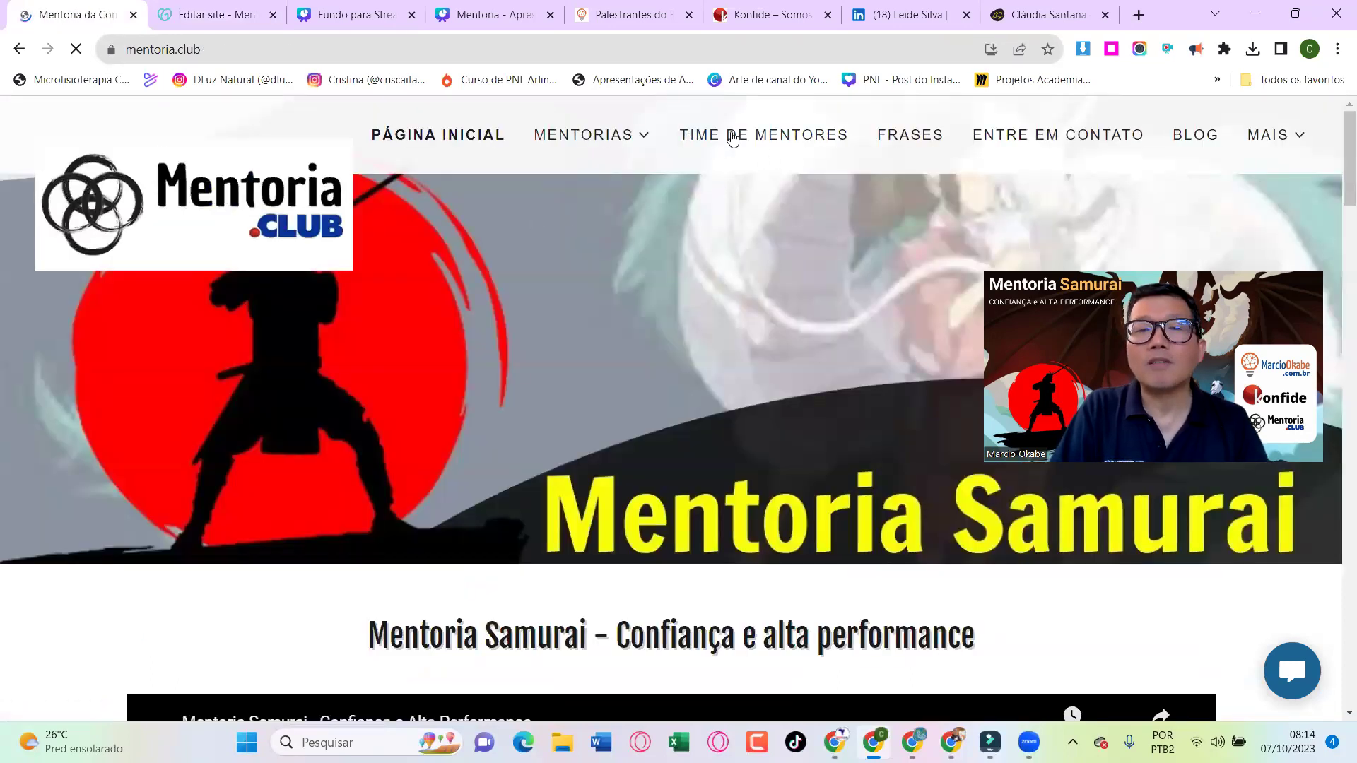
click(736, 137)
scroll(700, 431, down, 2)
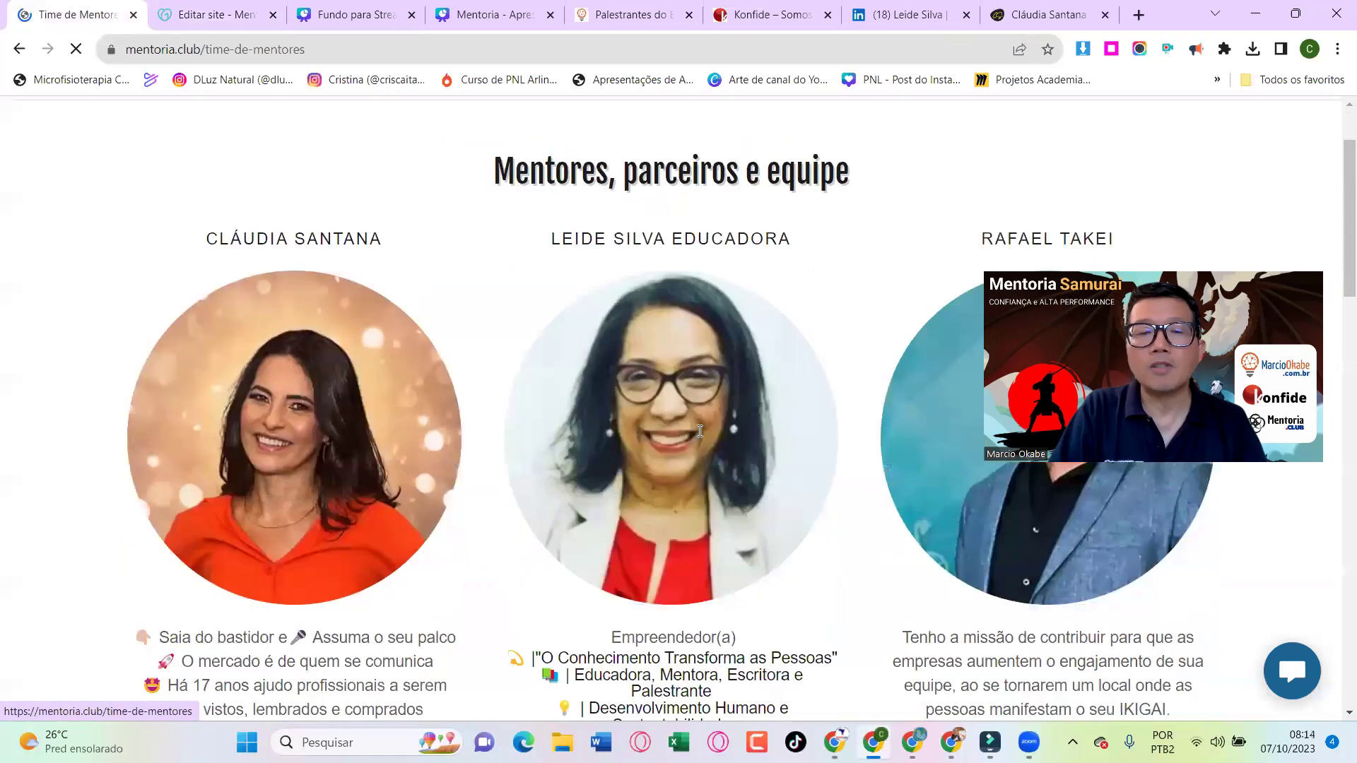
scroll(700, 431, down, 4)
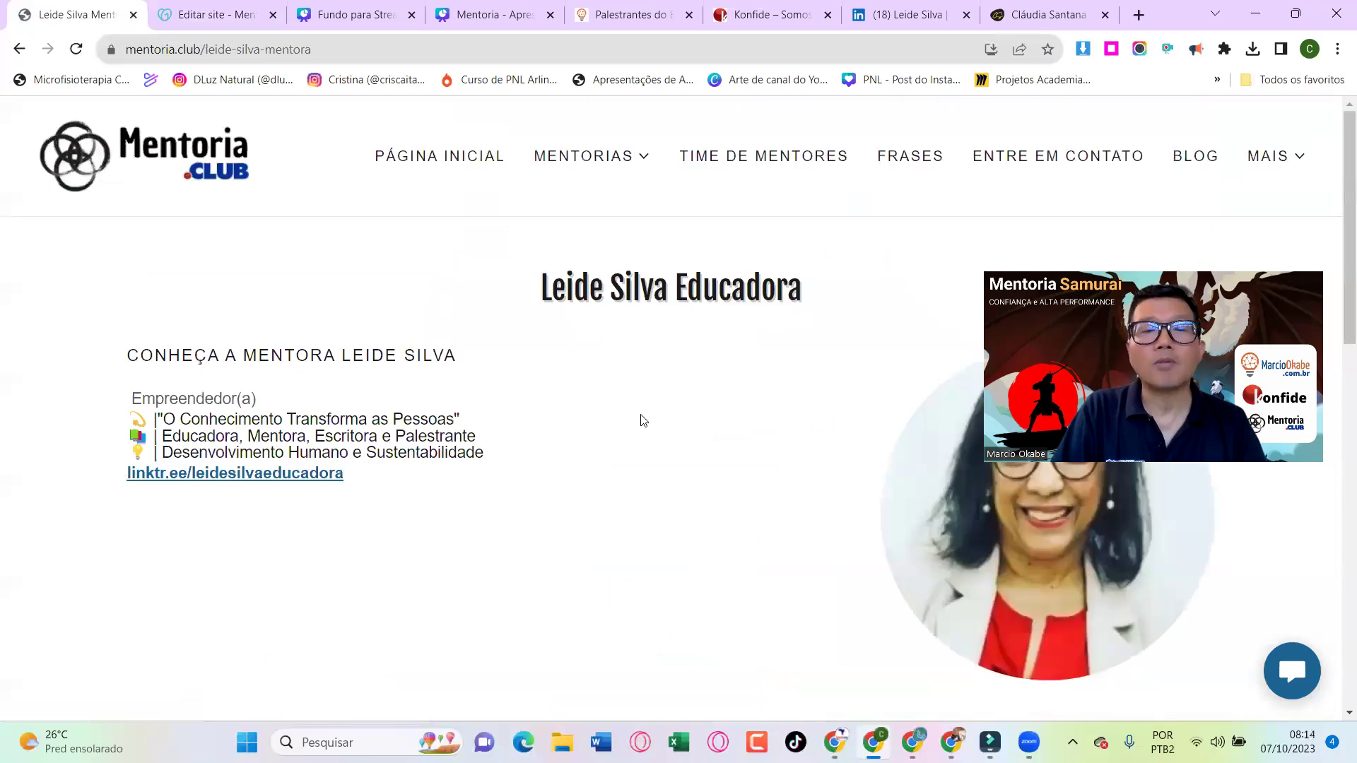
scroll(643, 420, down, 10)
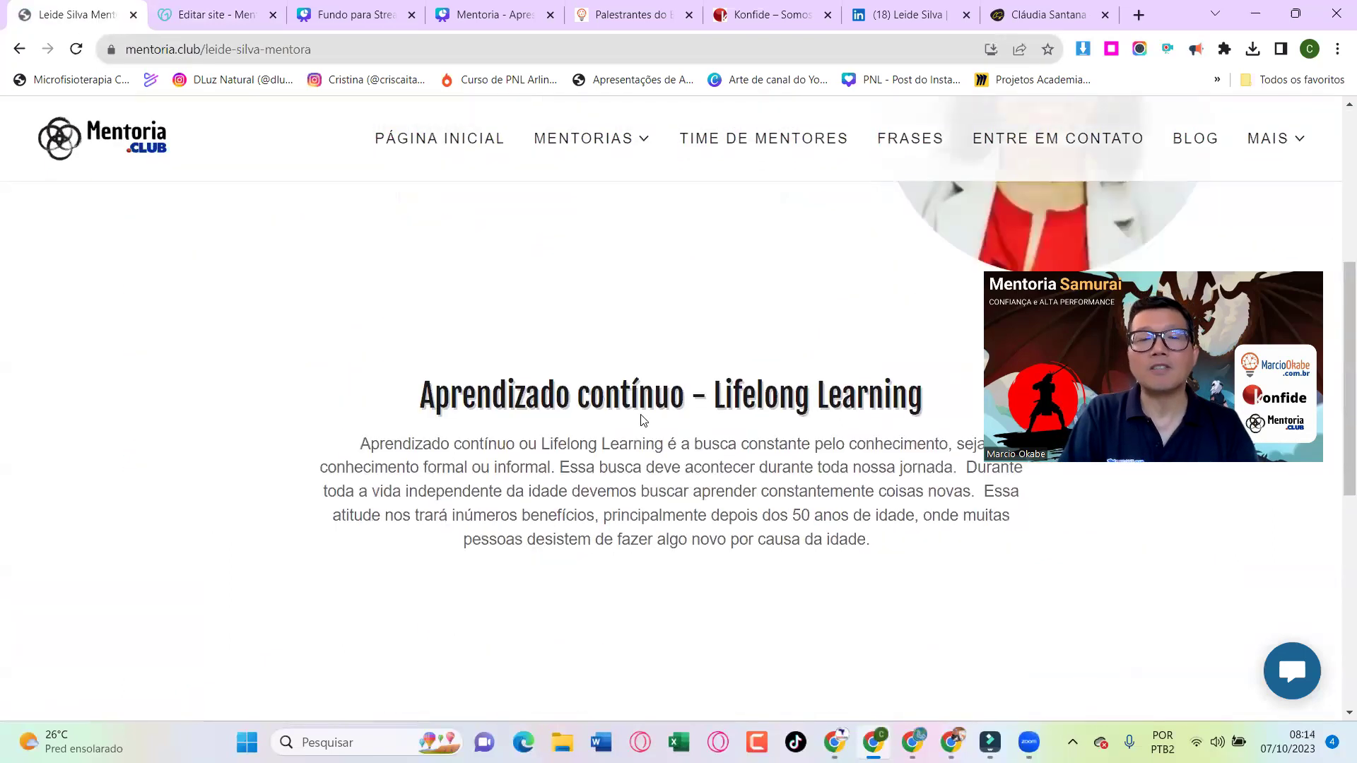
scroll(640, 417, down, 1)
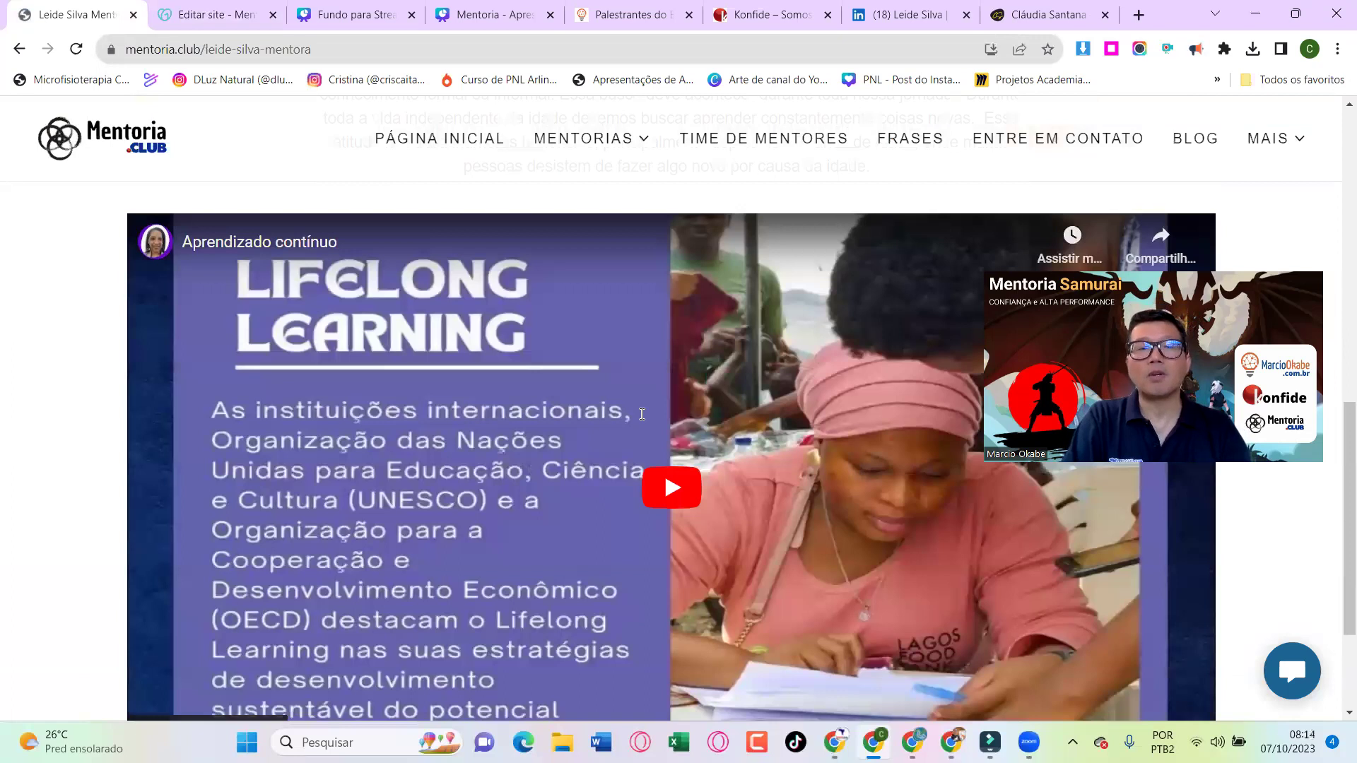
scroll(642, 414, up, 12)
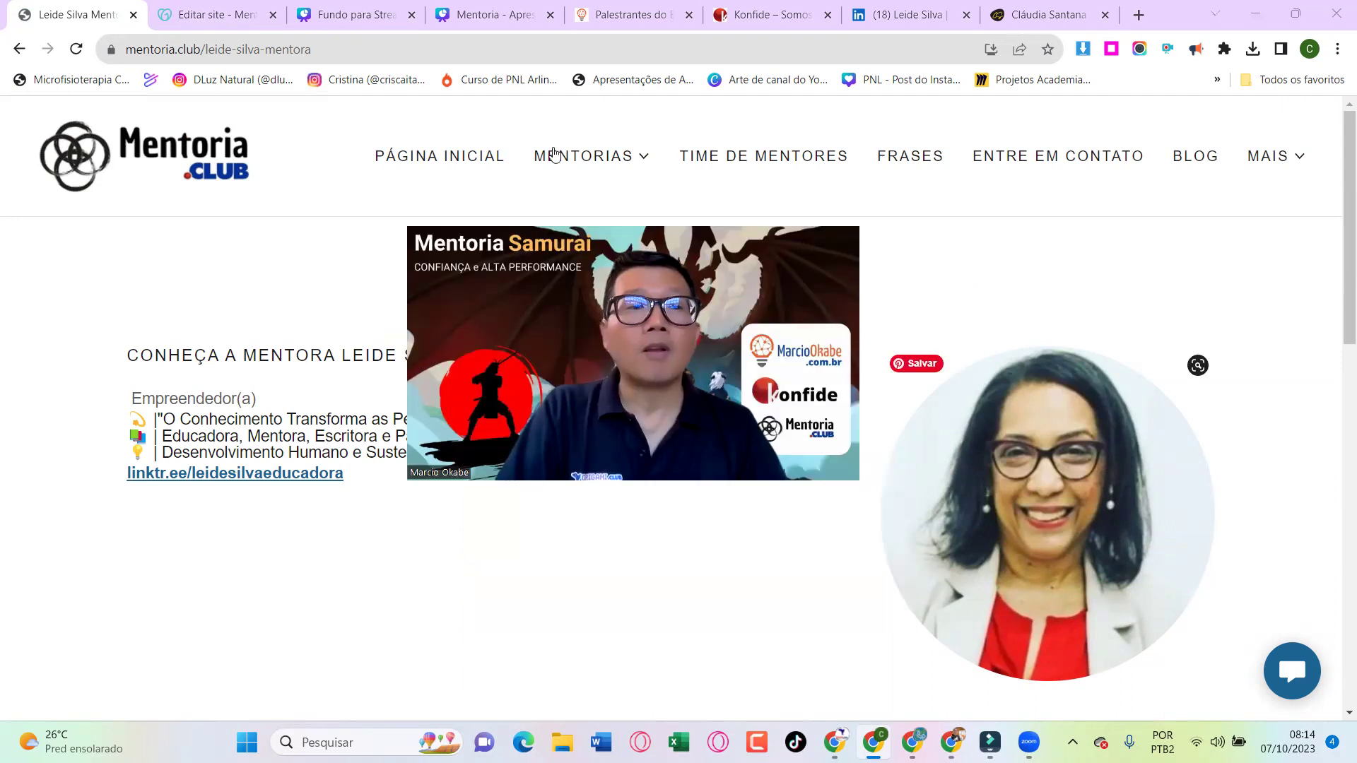
Return to the mentoria.club home page and scroll to the 'Seja parte do Mentoria.club' video section
click(206, 166)
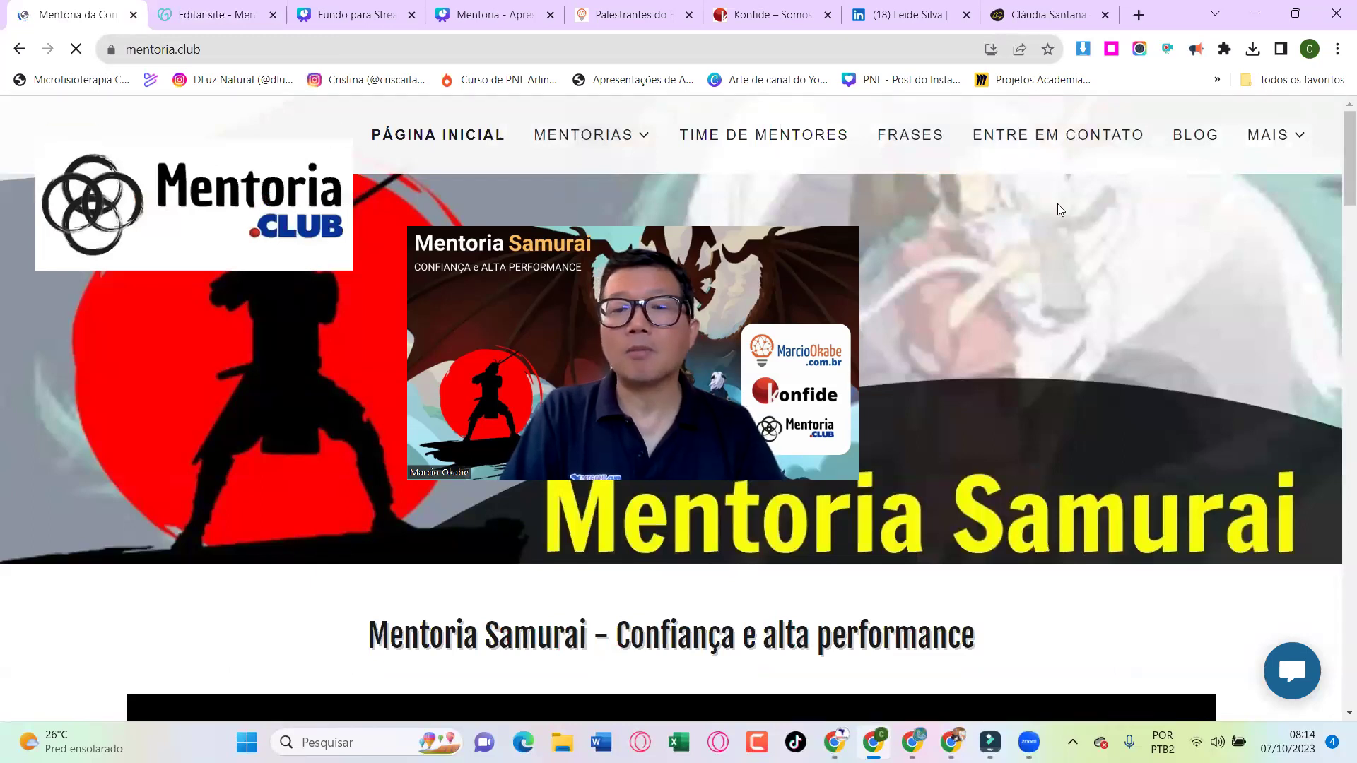
scroll(599, 498, down, 10)
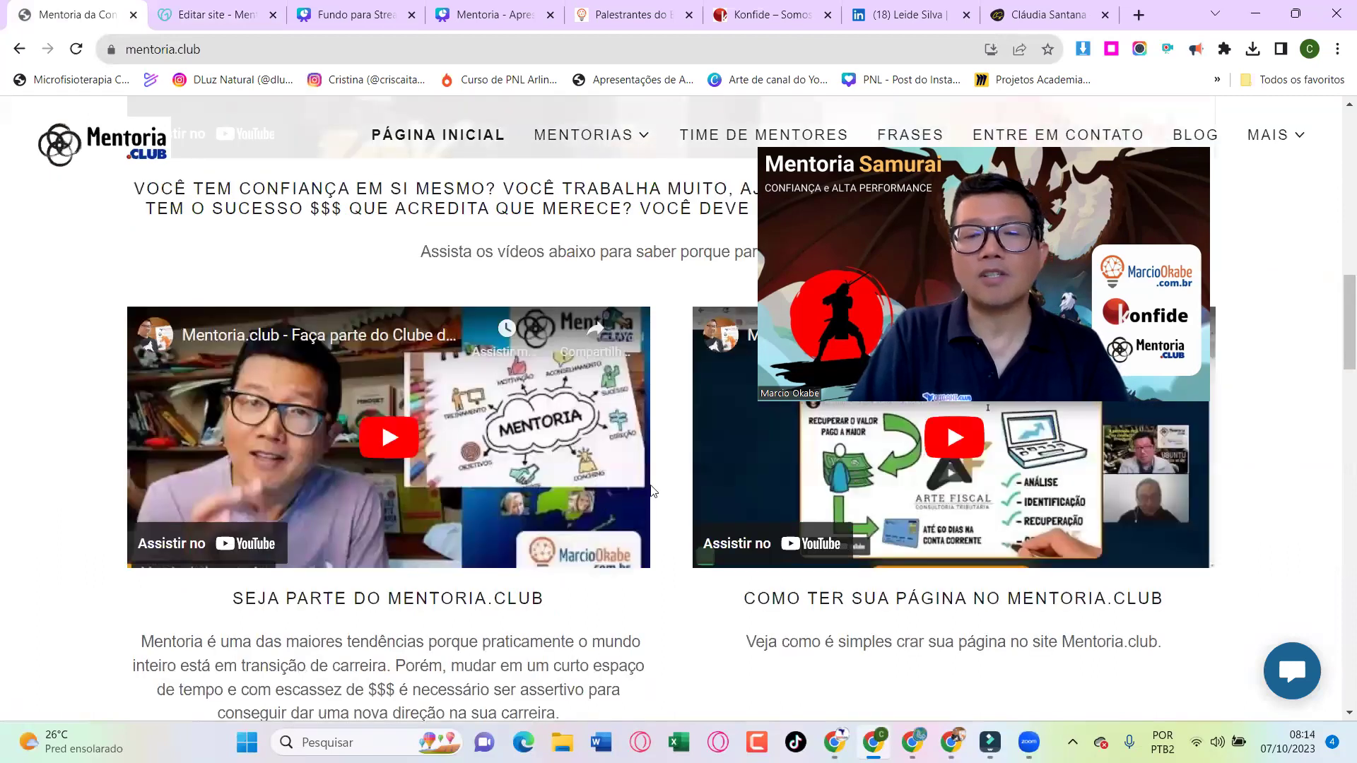
scroll(762, 468, up, 1)
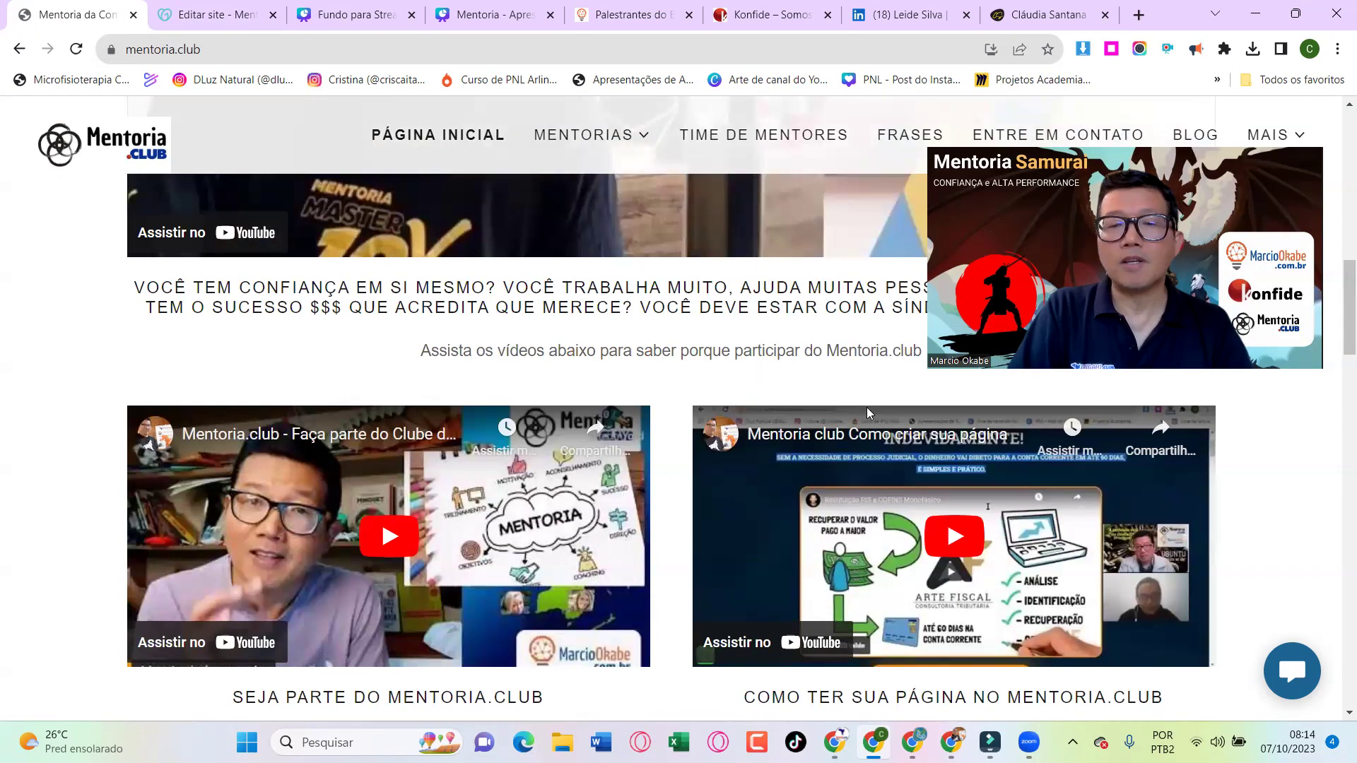
scroll(866, 407, down, 1)
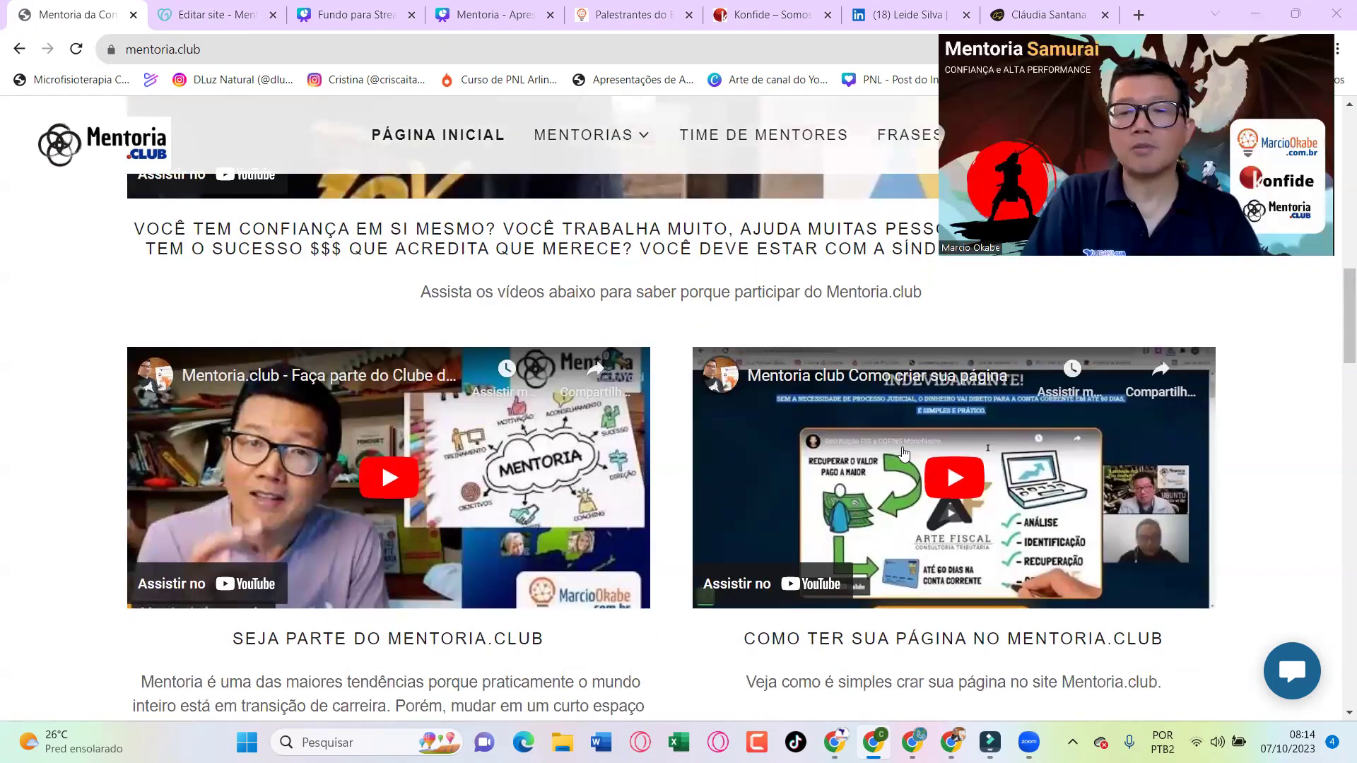
scroll(492, 609, down, 2)
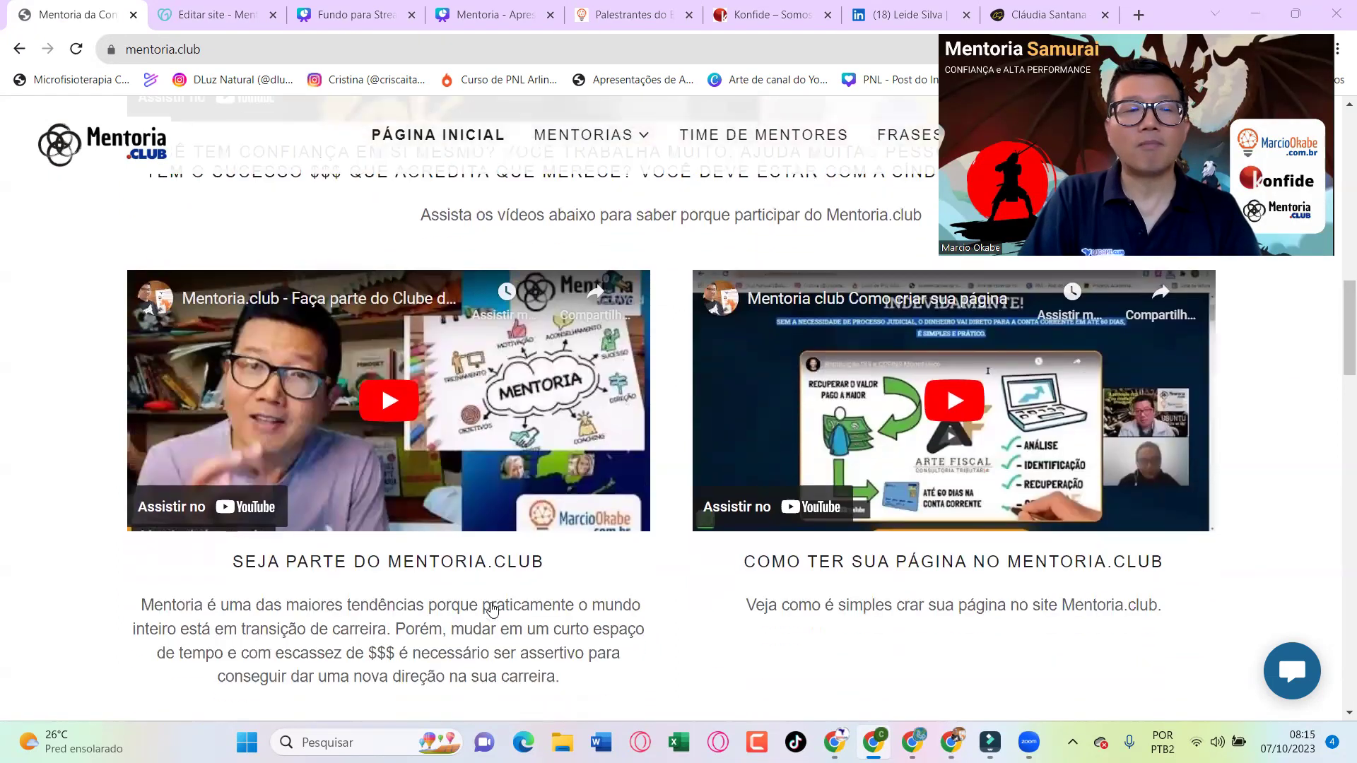